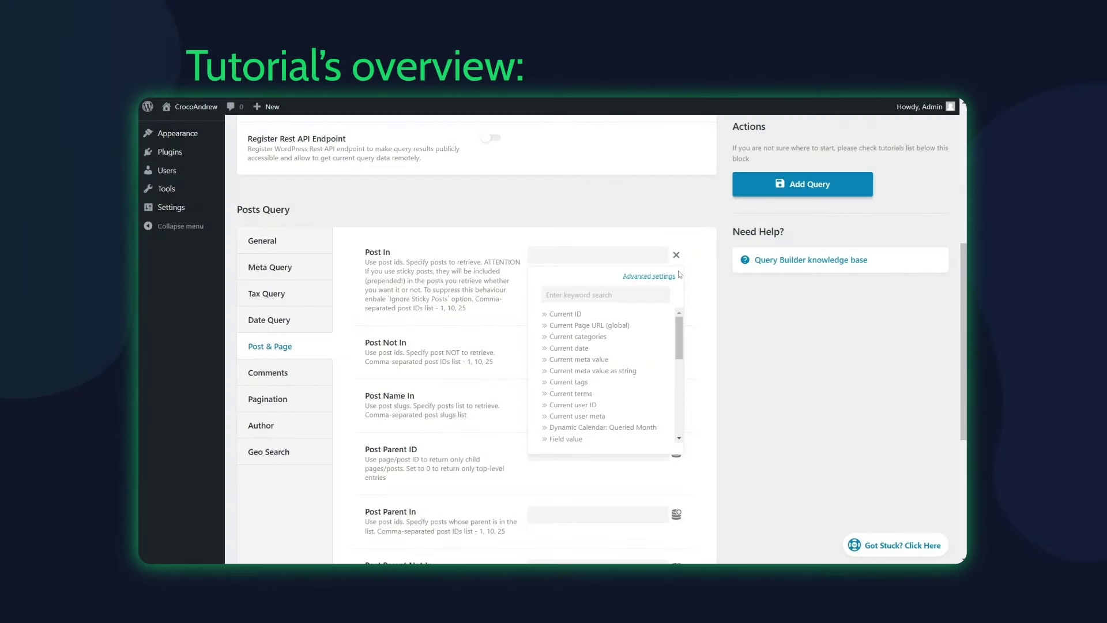
Fill Post In from the Recently viewed data table store and advance the recently viewed carousel twice.
scroll(605, 375, "down", 3)
left_click(571, 429)
left_click(664, 332)
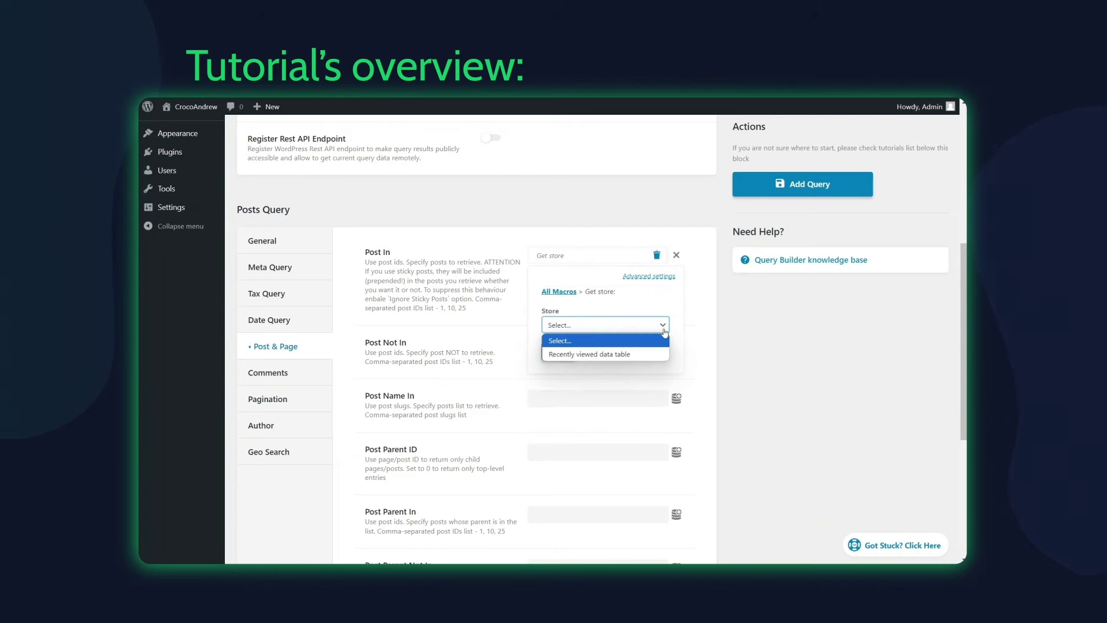
left_click(628, 354)
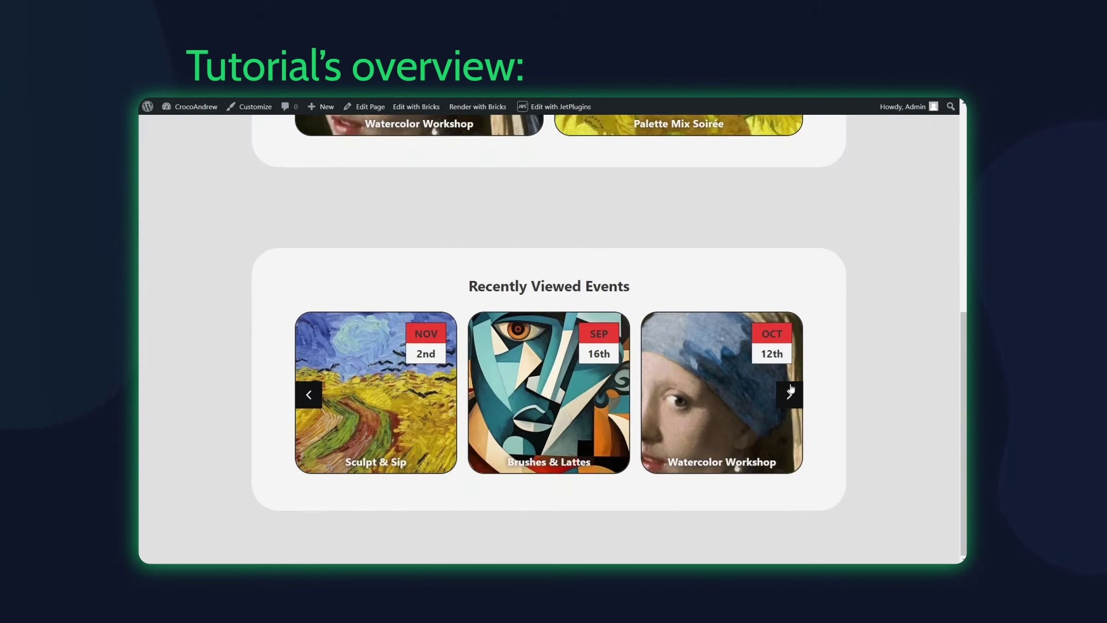
left_click(791, 393)
left_click(790, 394)
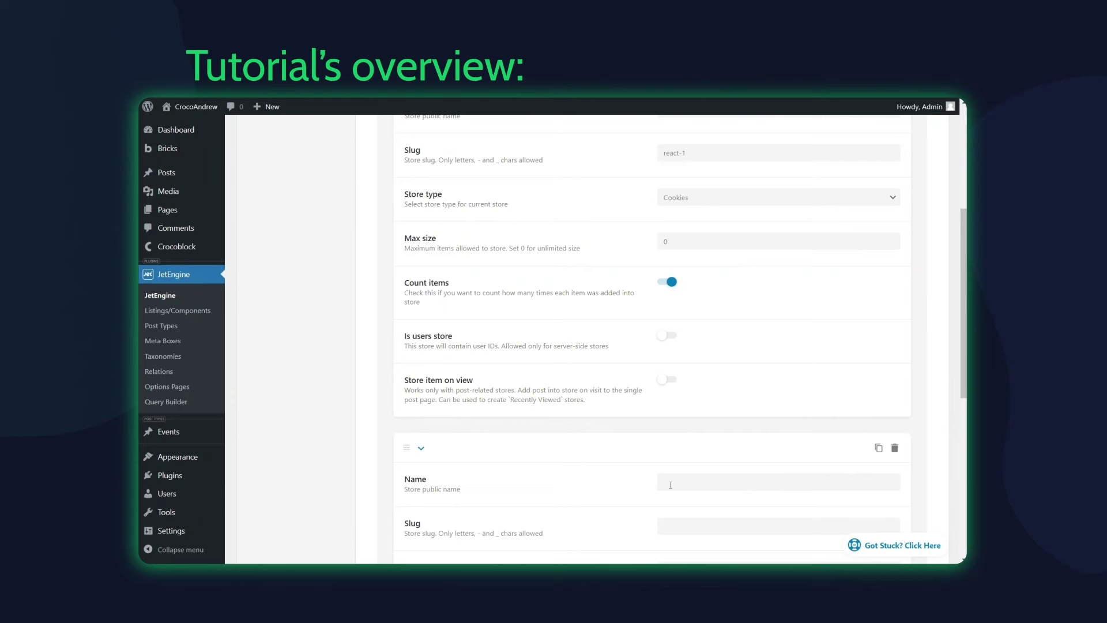
Add two more data stores named react-2 and react-3.
left_click(670, 485)
type("react-2")
key("Tab")
scroll(670, 484, "down", 6)
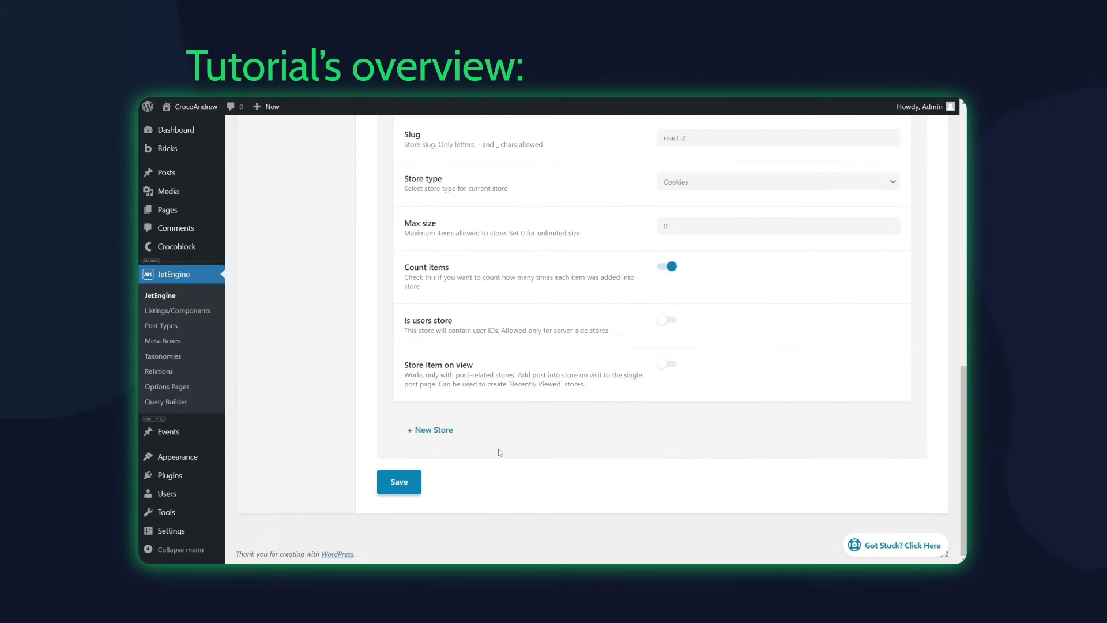
left_click(440, 430)
left_click(668, 465)
type("react-3")
key("Tab")
Remove Palette Mix Soirée, Brushes & Lattes and Watercolor Workshop from the gallery.
scroll(667, 465, "down", 3)
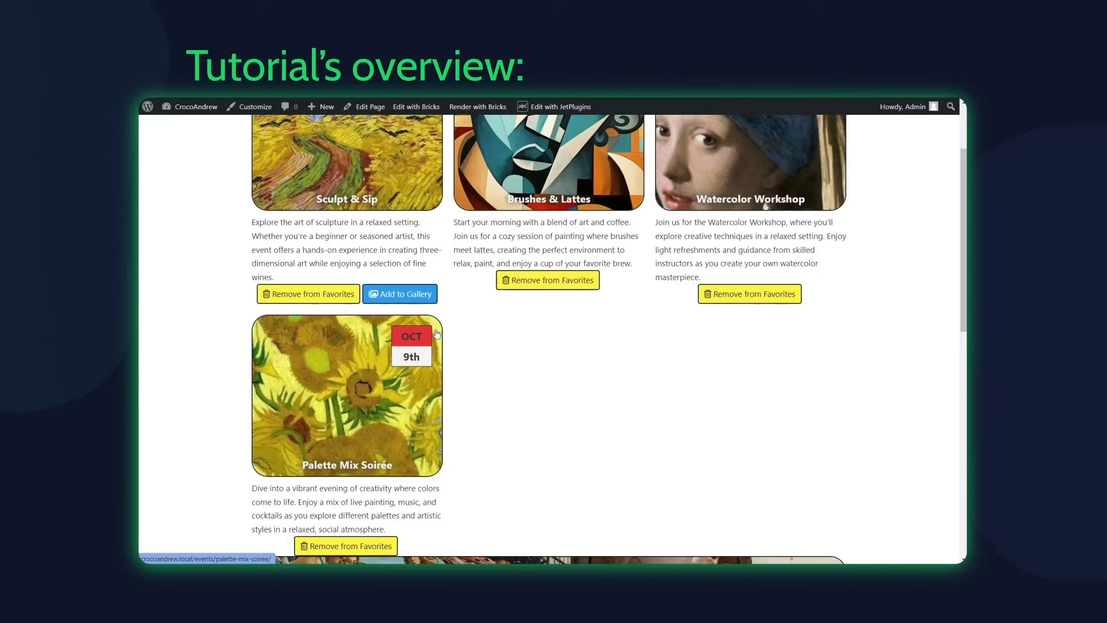
scroll(436, 334, "down", 10)
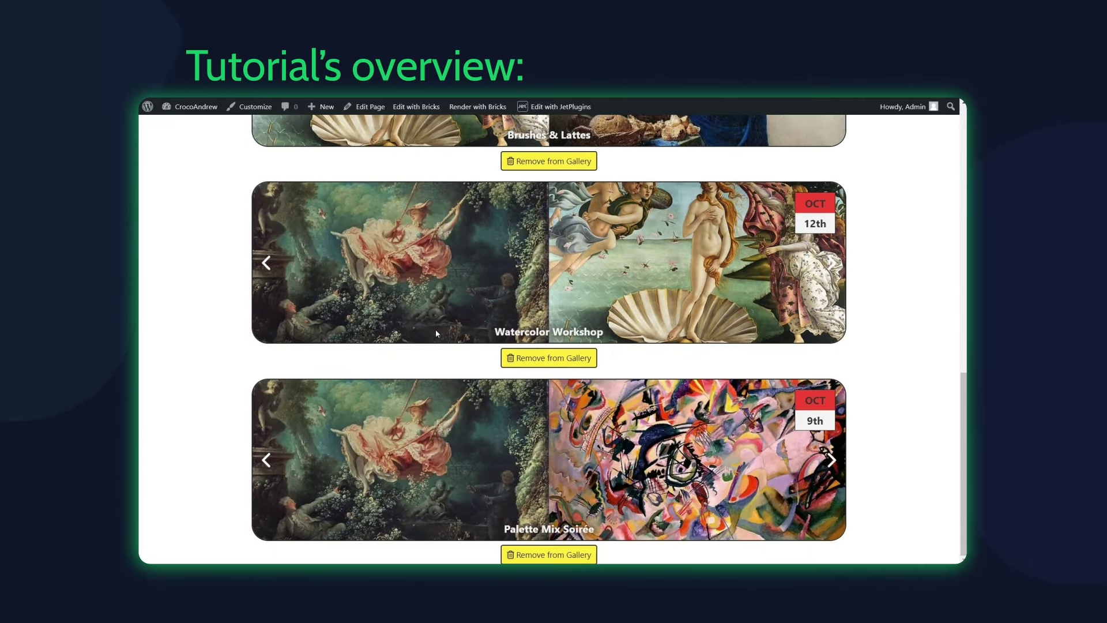
left_click(557, 557)
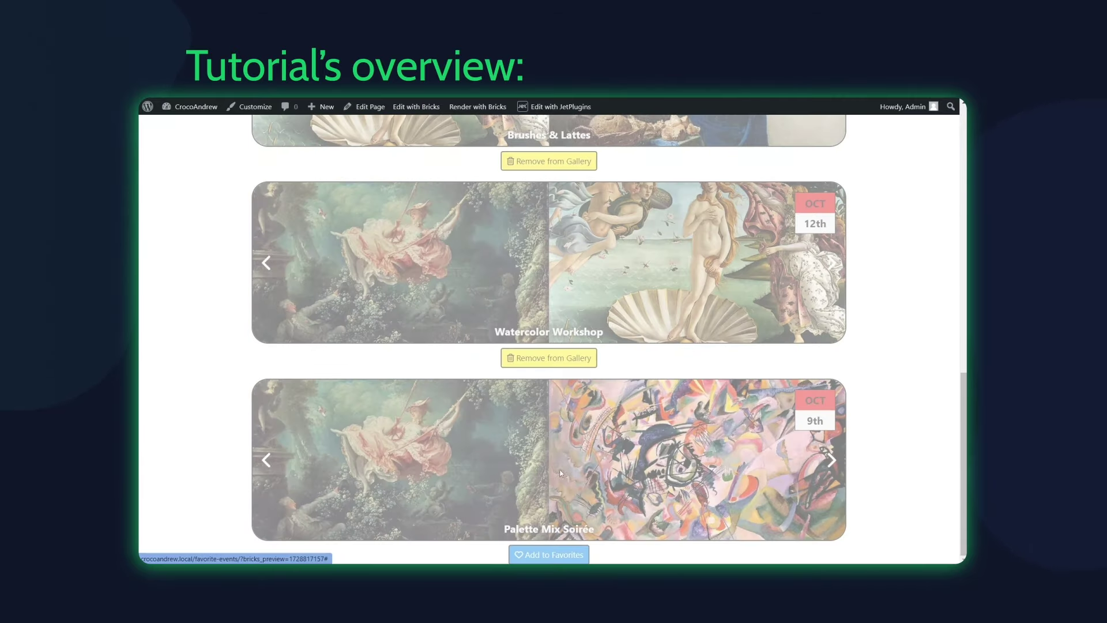
left_click(562, 364)
left_click(543, 555)
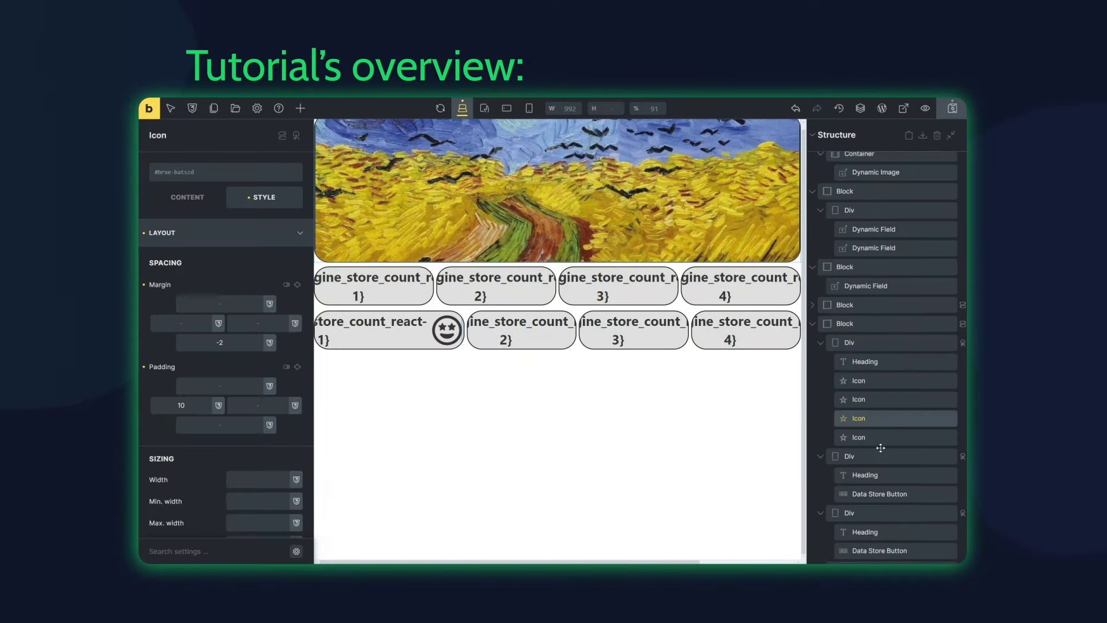
Move three Icon elements into their Divs and browse the icon library for an emoji.
left_click_drag(880, 448, 875, 421)
left_click_drag(859, 337, 862, 449)
left_click_drag(860, 334, 876, 533)
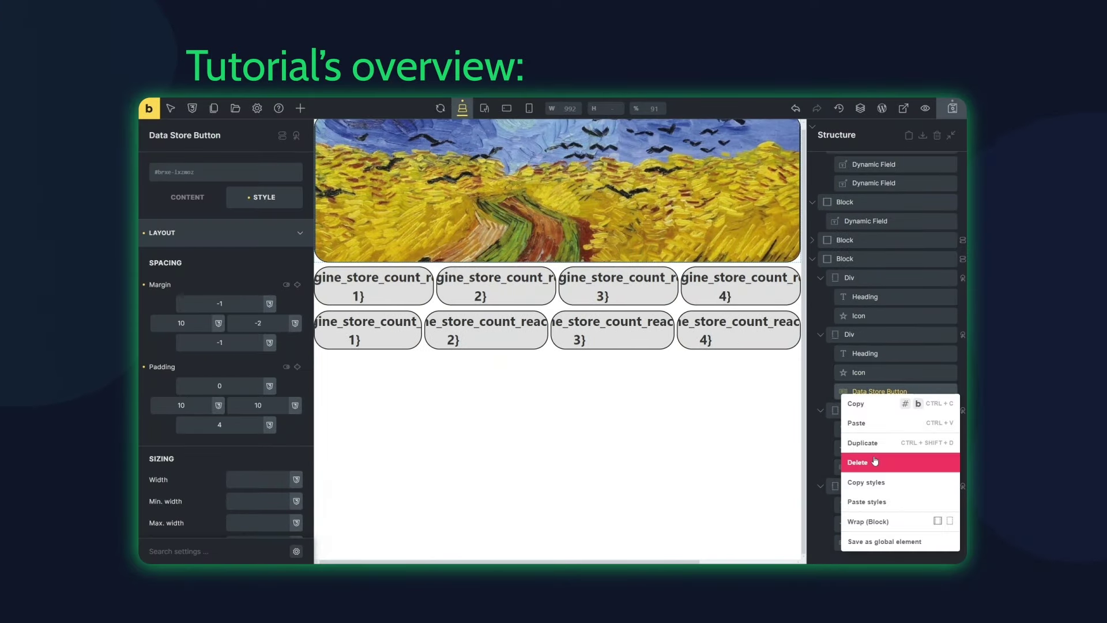
left_click(217, 203)
left_click(295, 231)
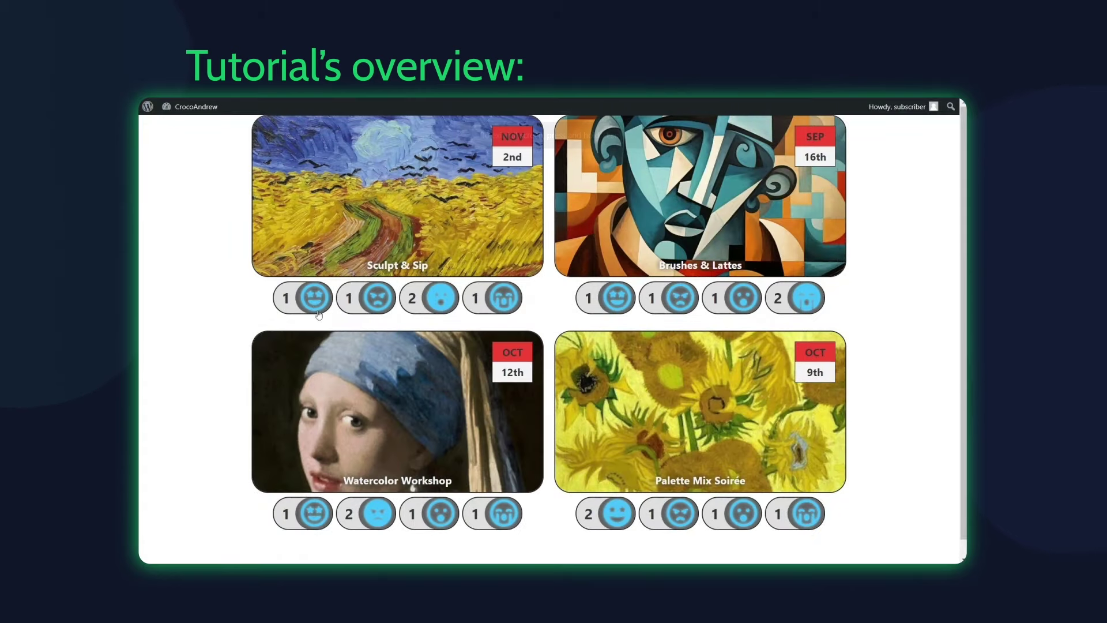
React to Sculpt & Sip with two emojis, then withdraw the second reaction.
left_click(317, 311)
left_click(373, 304)
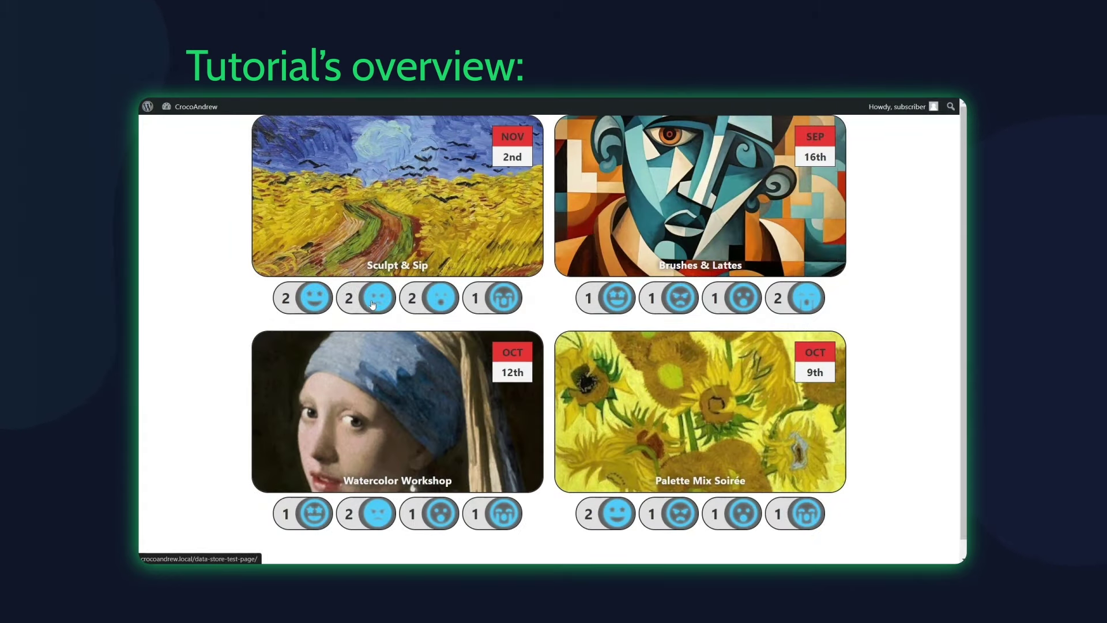
left_click(373, 305)
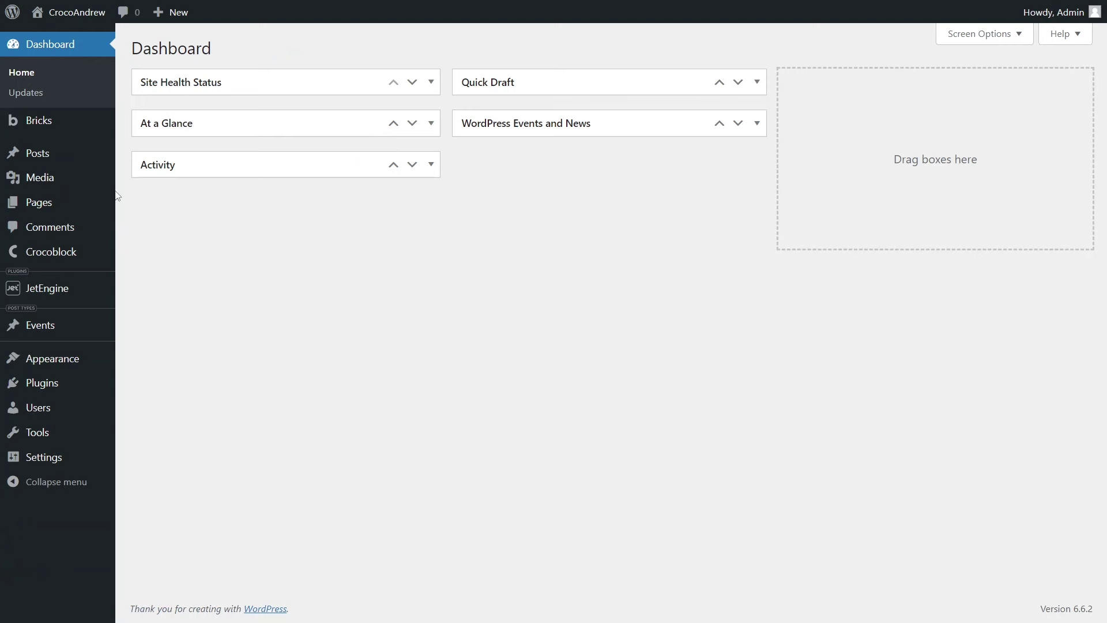
Enable and save JetEngine's Data Stores module, then go to its Data Stores tab.
left_click(62, 294)
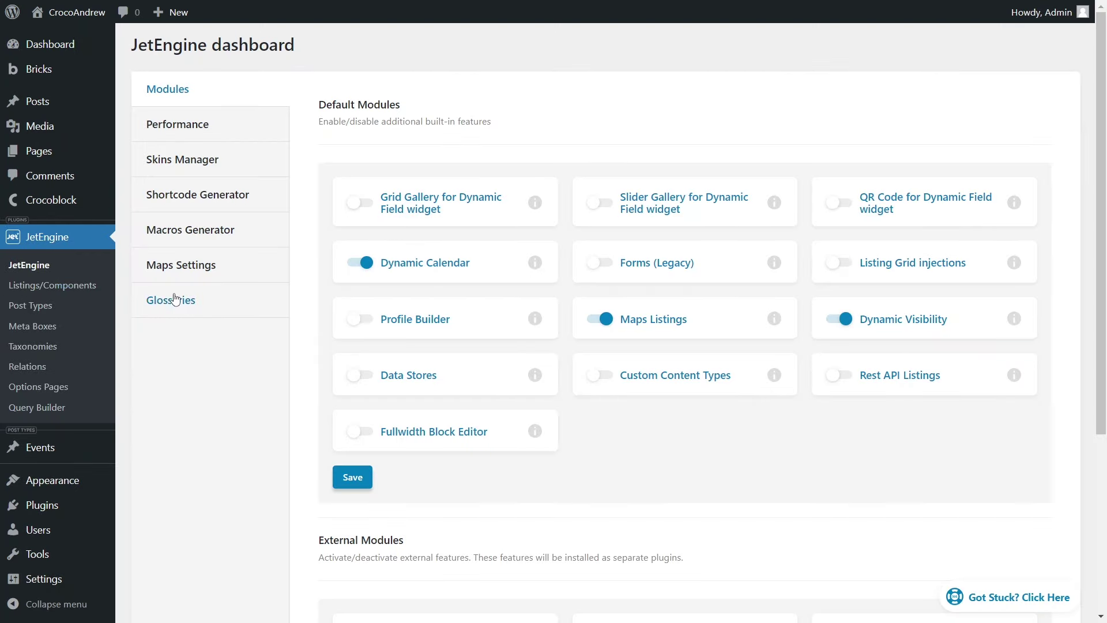
left_click(366, 378)
left_click(361, 481)
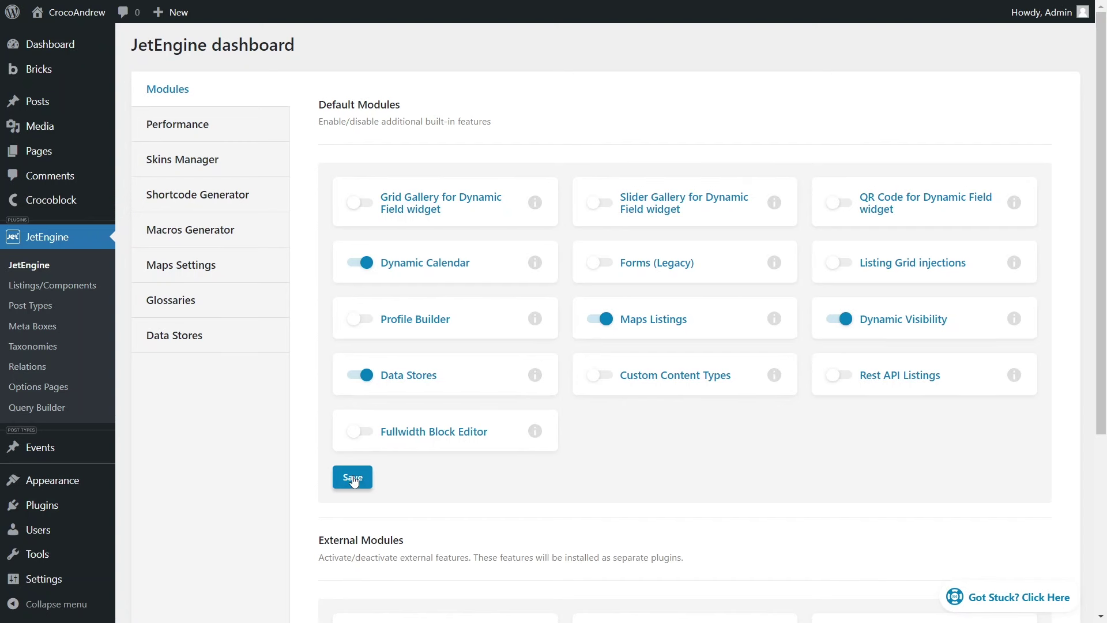
left_click(185, 339)
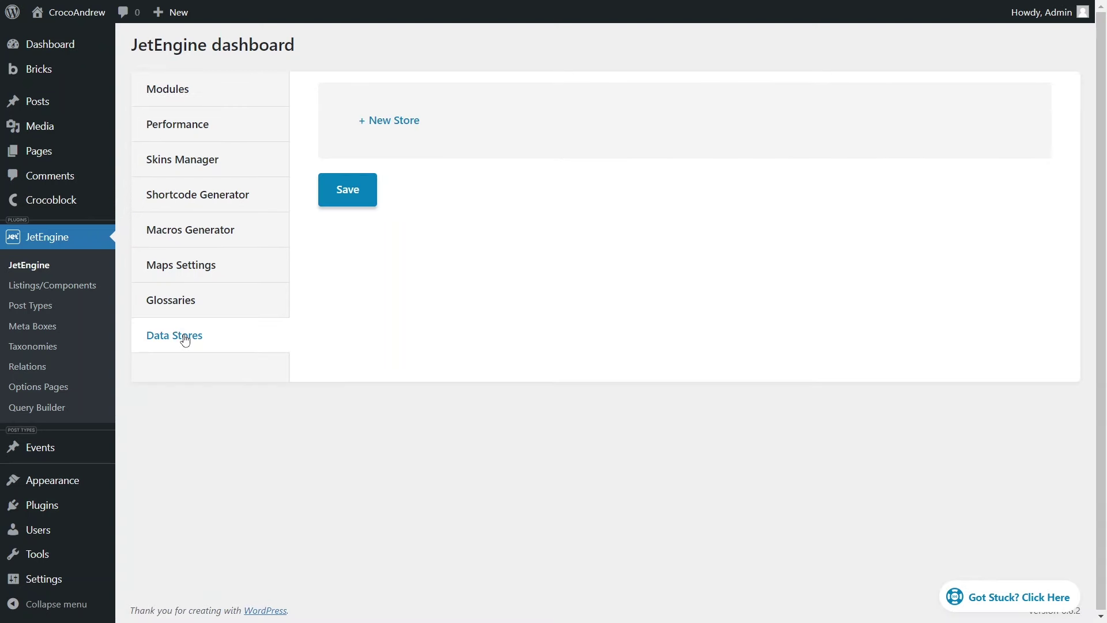
Add a blank store and view its types: Cookies, Session, User Metadata, Local Storage, User IP.
left_click(376, 120)
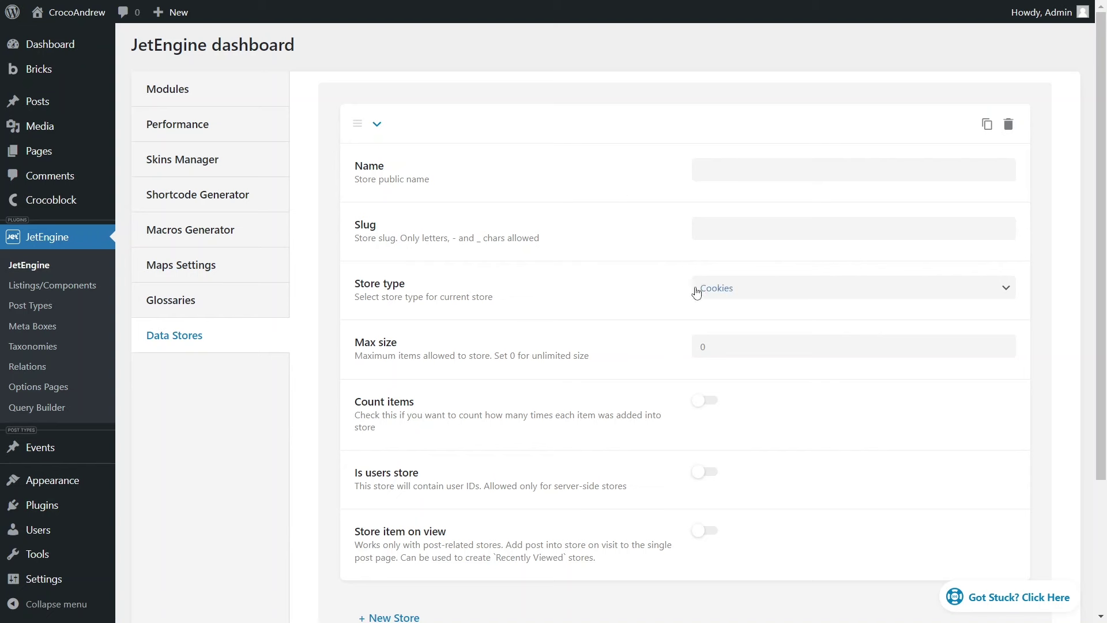
left_click(830, 298)
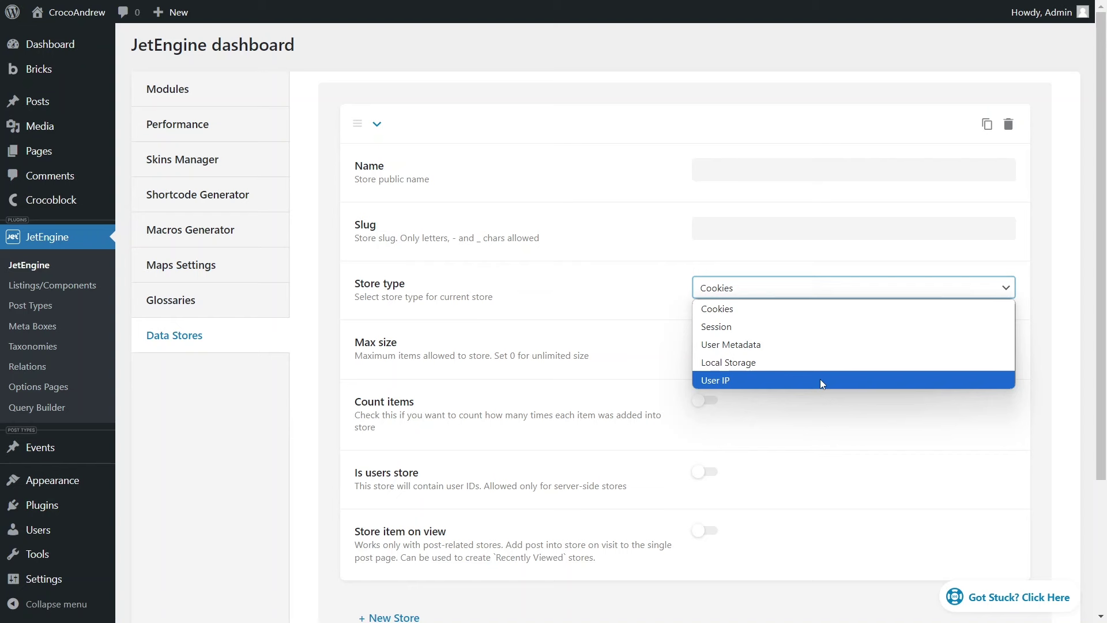
left_click(810, 402)
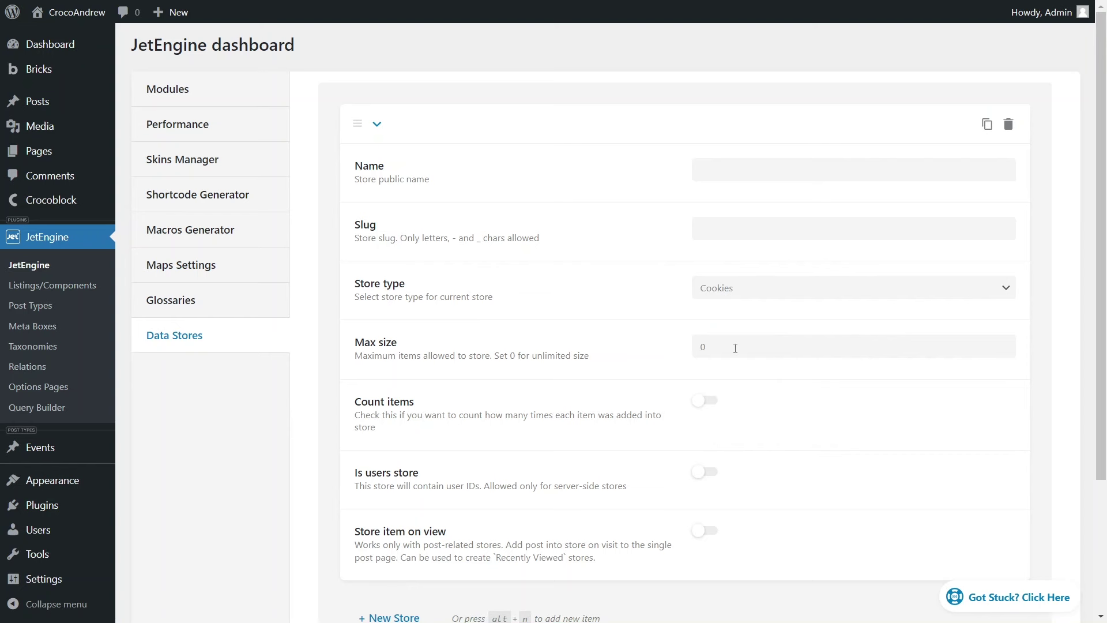
left_click_drag(735, 348, 695, 348)
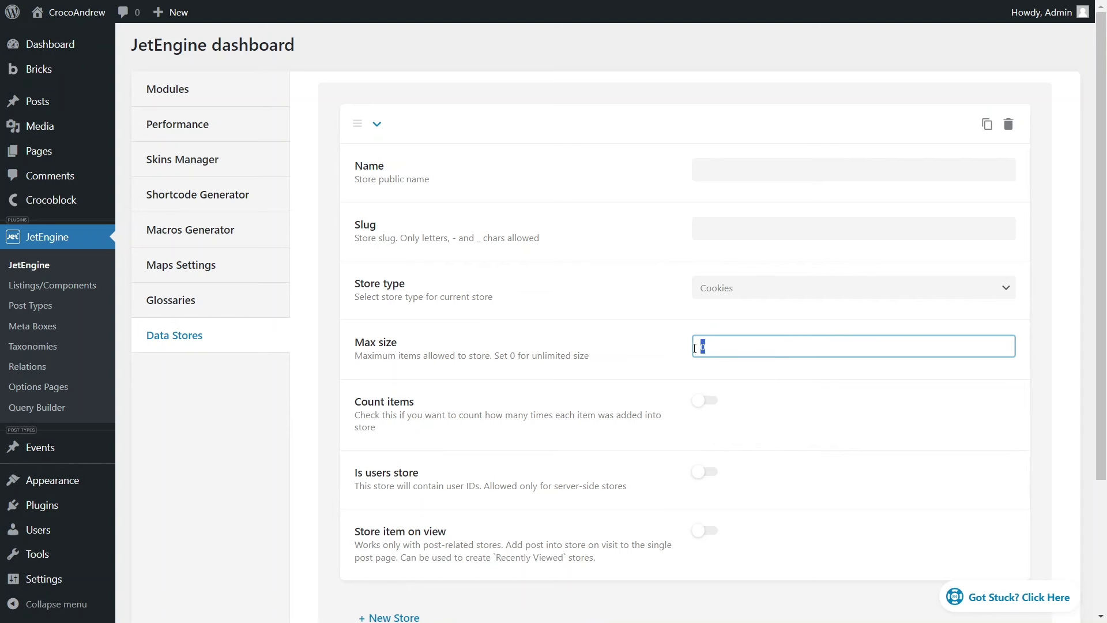
left_click(678, 400)
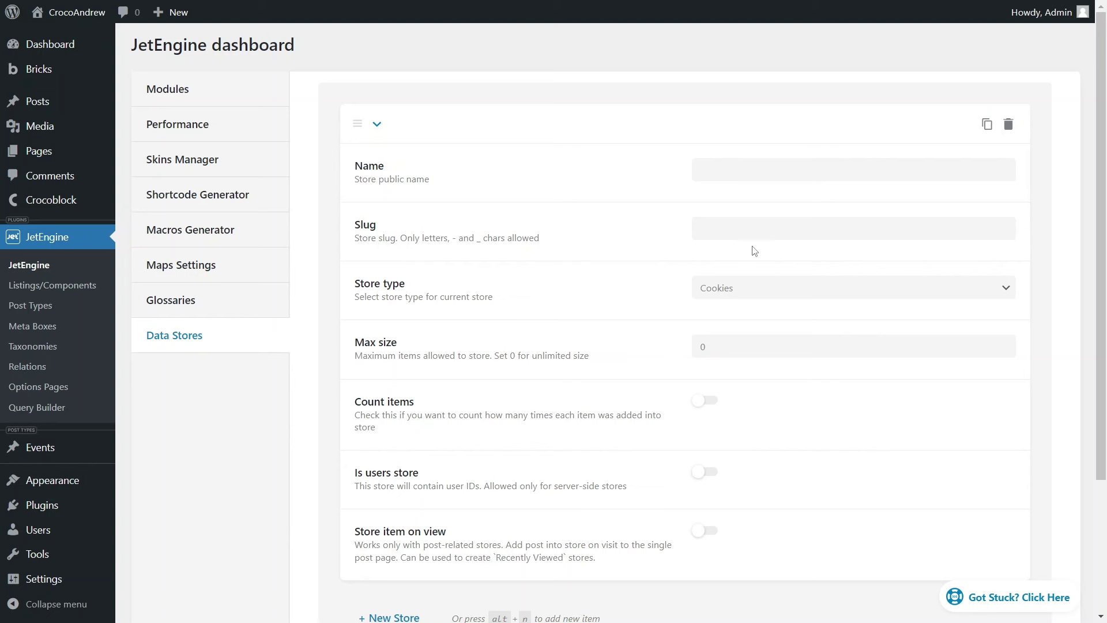
Name the store 'Recently viewed data table', store items on view for Events, and save.
left_click(734, 169)
type("Recently viewed data table")
key("Tab")
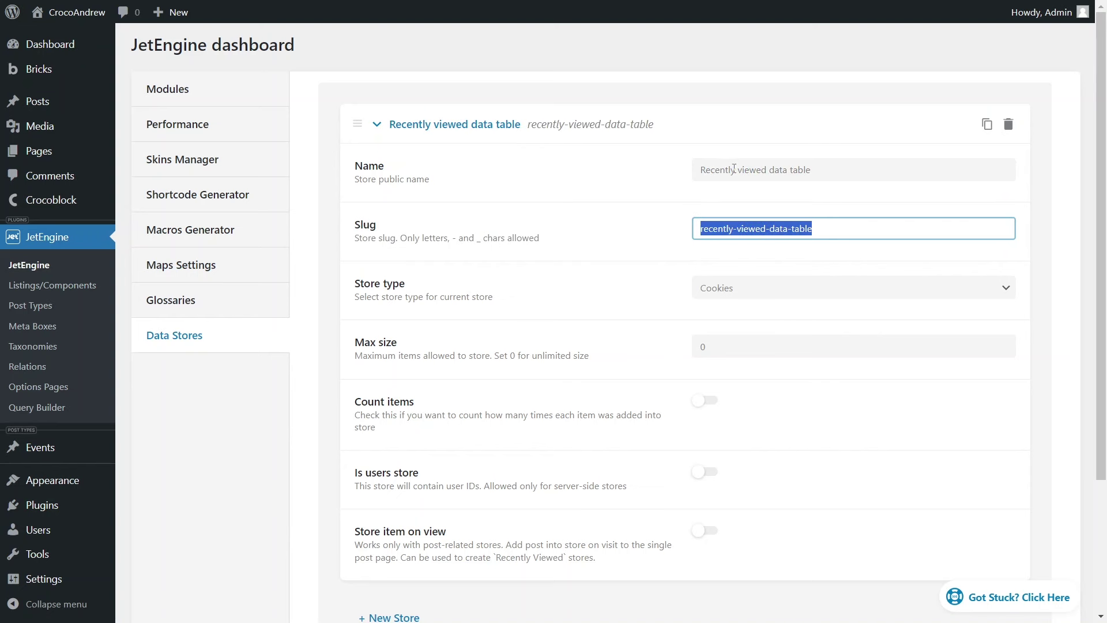
left_click(704, 531)
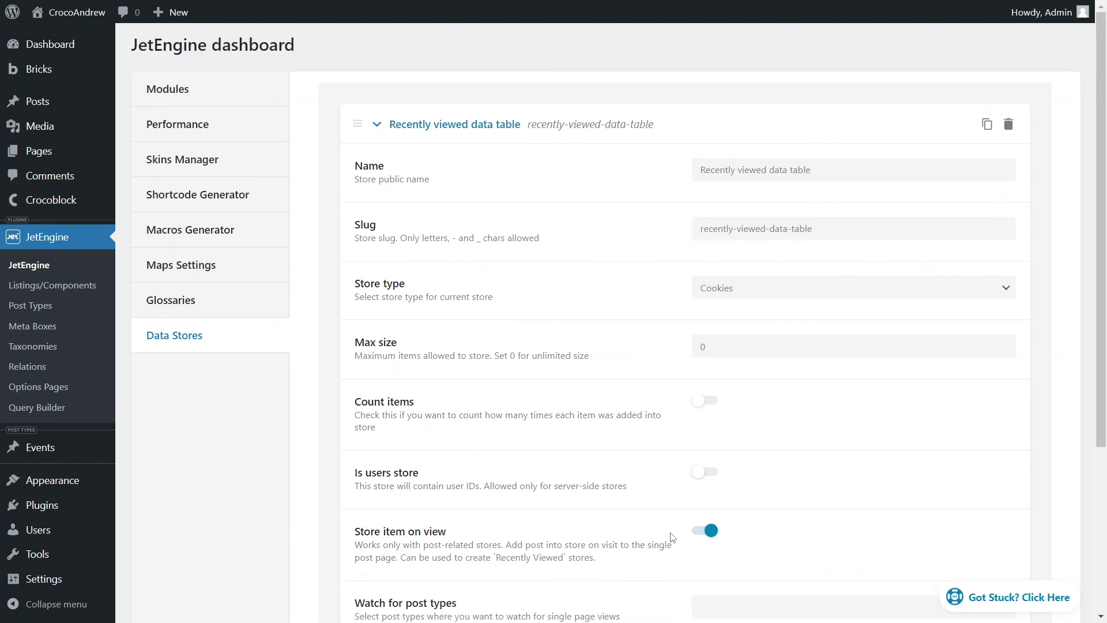
scroll(663, 539, "down", 2)
left_click(716, 464)
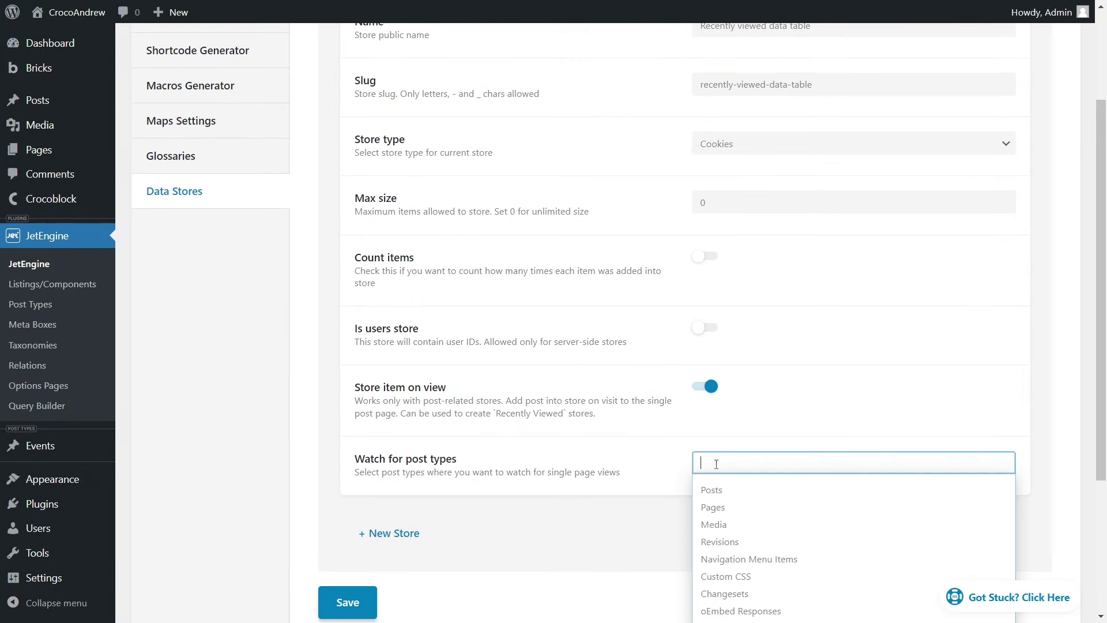
type("eve")
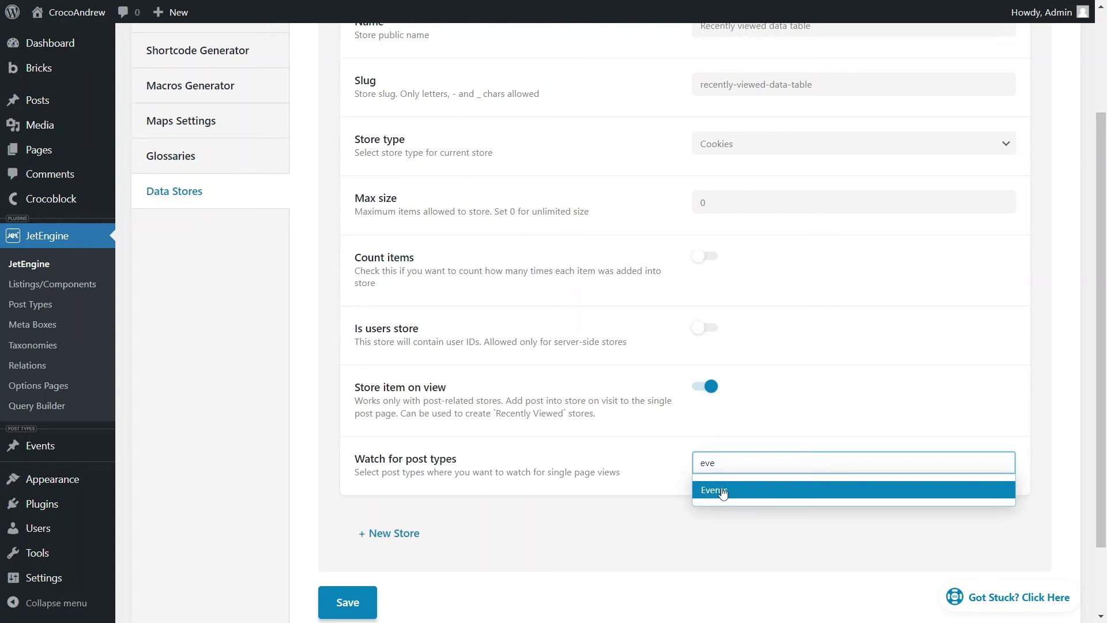
left_click(716, 490)
scroll(710, 489, "down", 2)
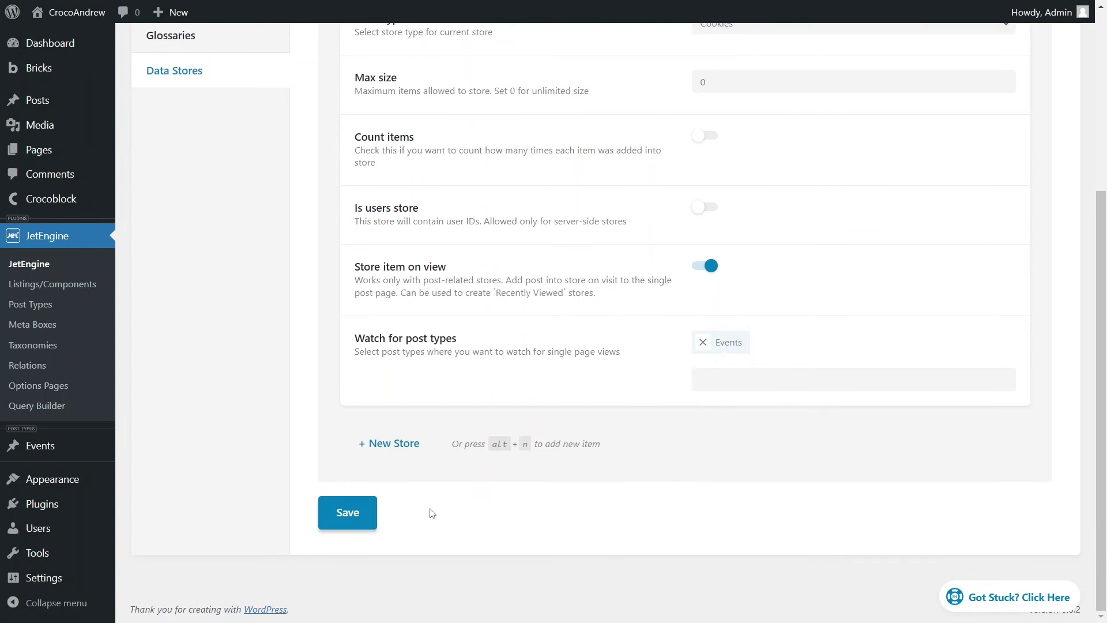
left_click(357, 520)
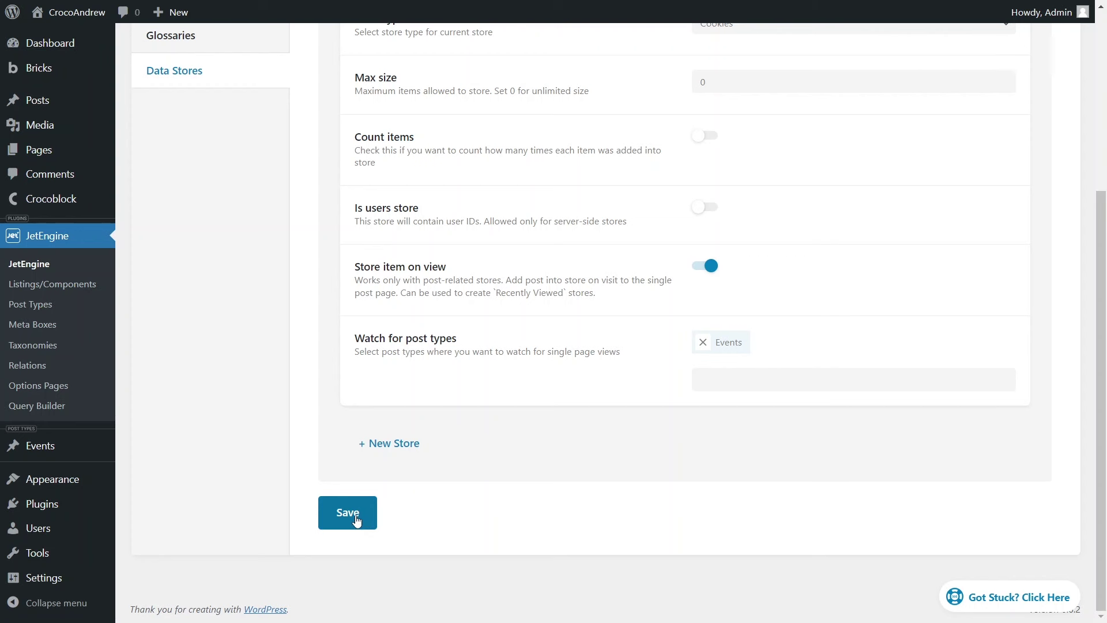
Start a new JetEngine query named 'query for recently viewed'.
left_click(33, 407)
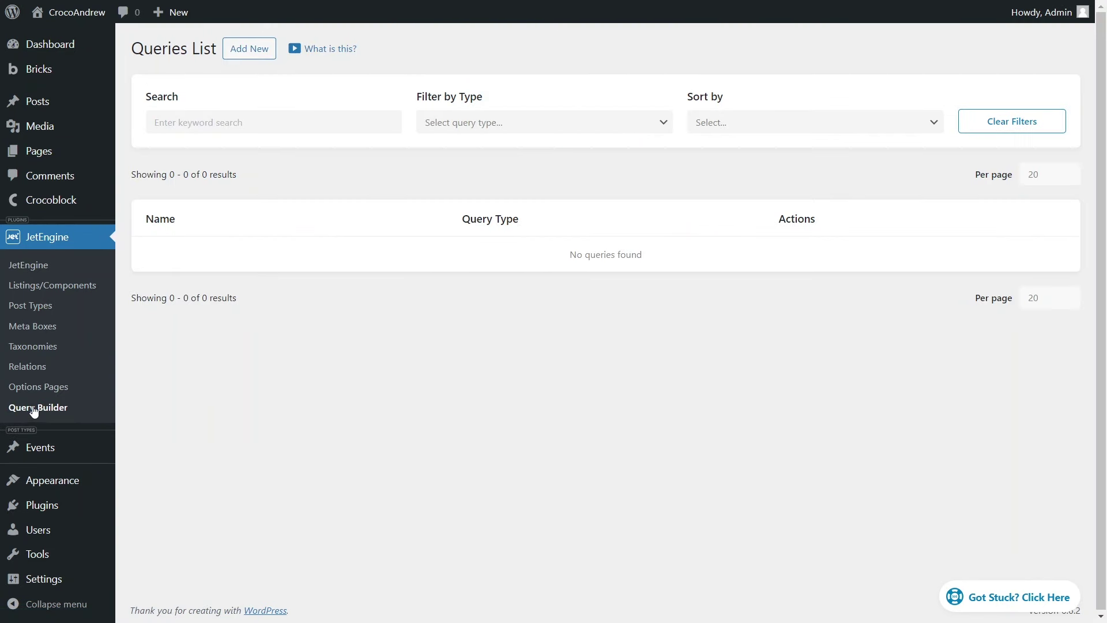
left_click(261, 57)
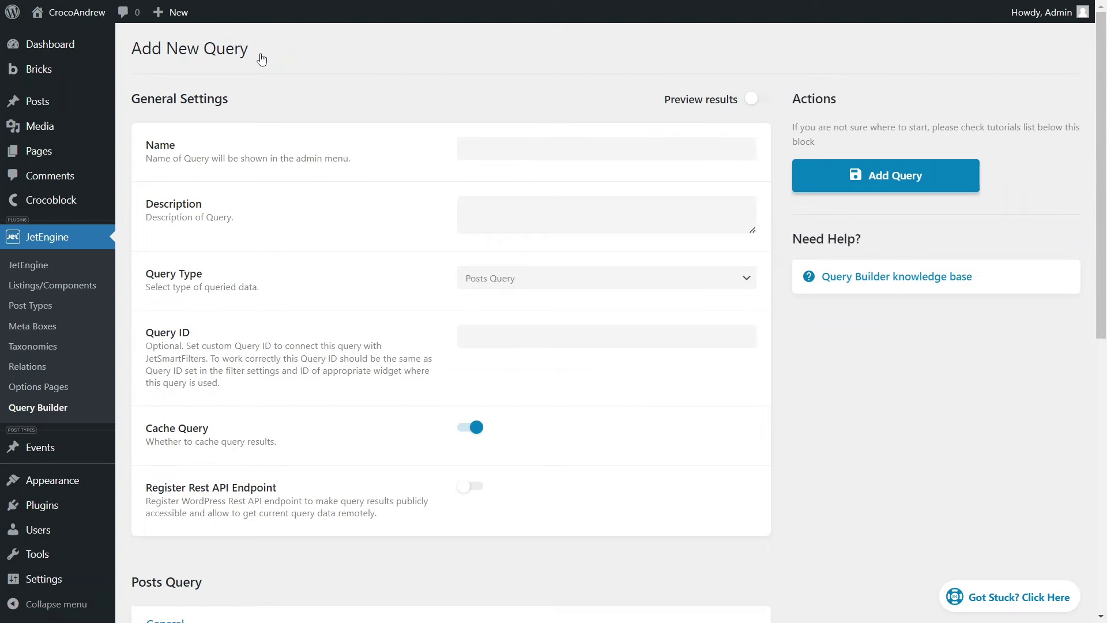
left_click(485, 153)
type("query for recently viewed")
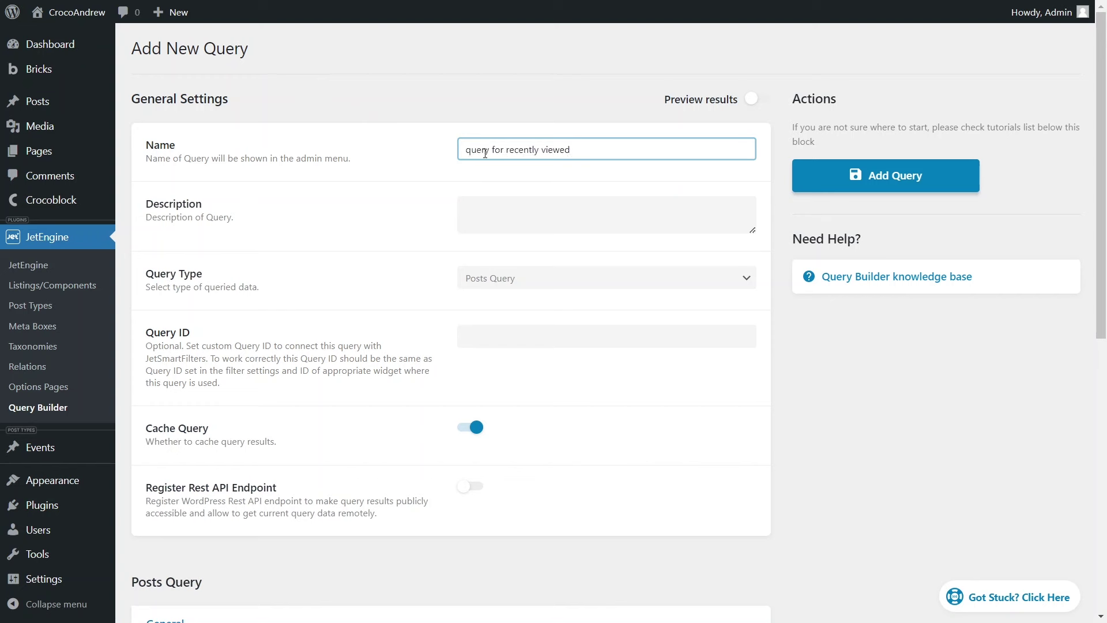
scroll(436, 291, "down", 7)
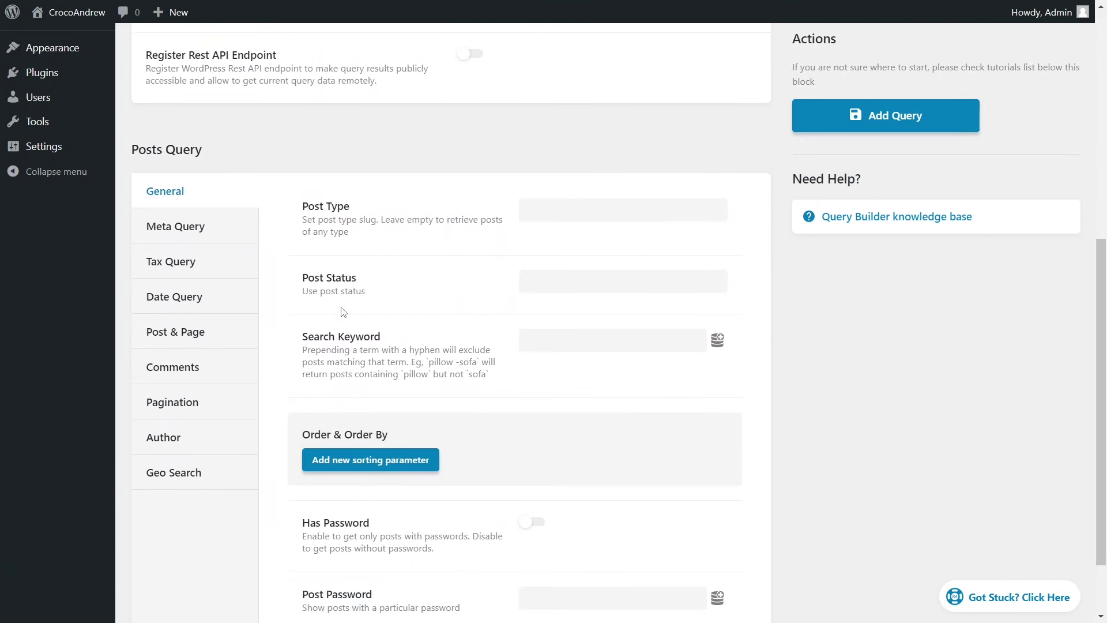
Set Post In to the Get store macro with Recently viewed data table and add the query.
left_click(195, 342)
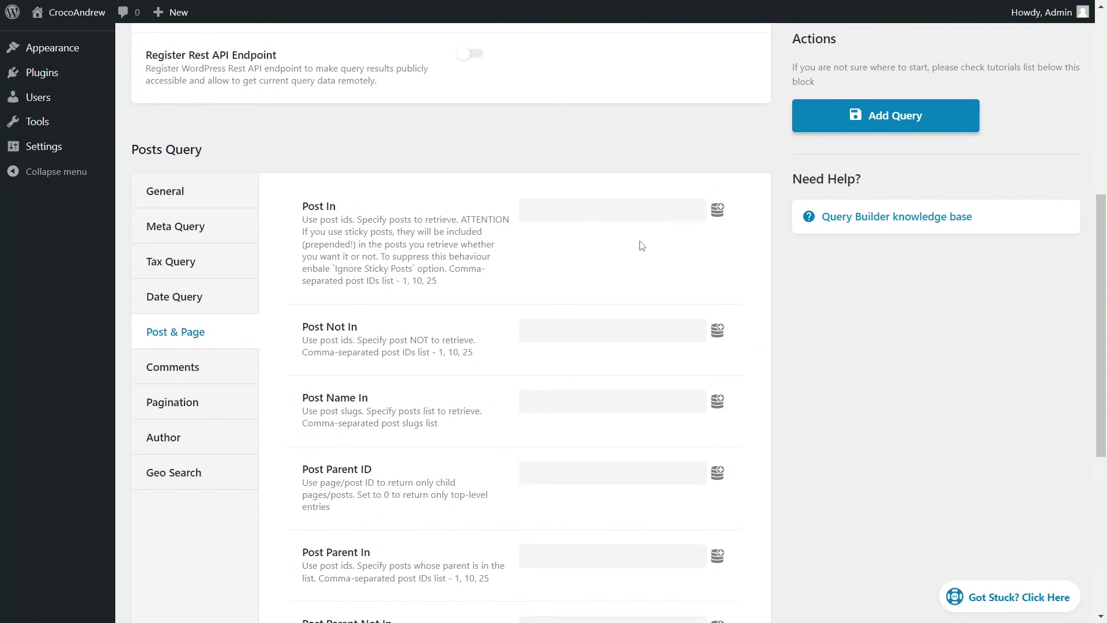
left_click(717, 213)
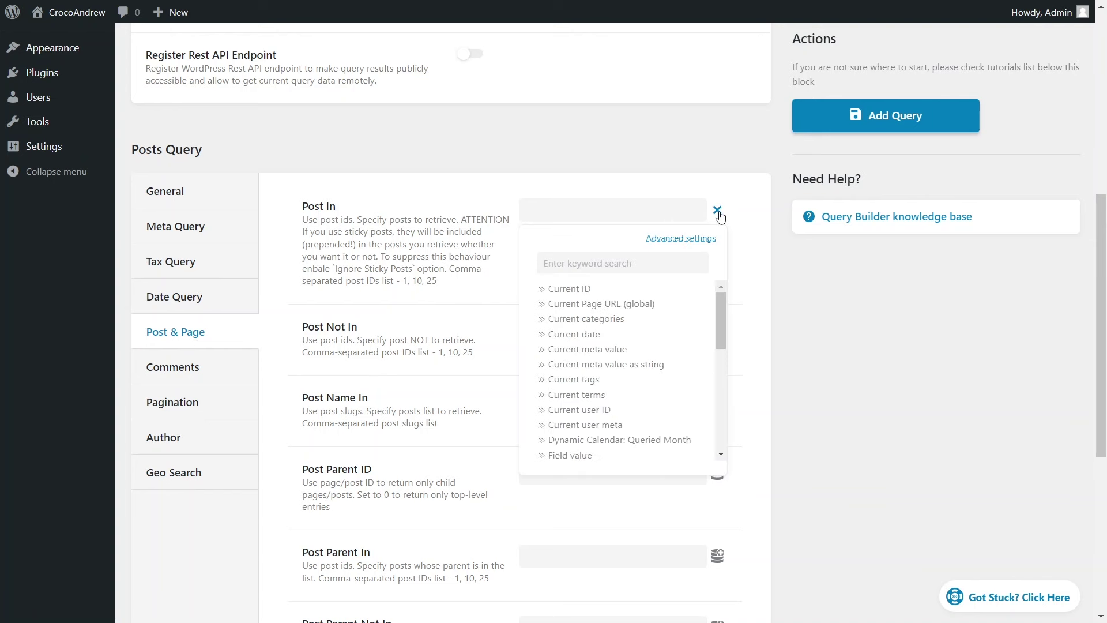
scroll(723, 336, "down", 3)
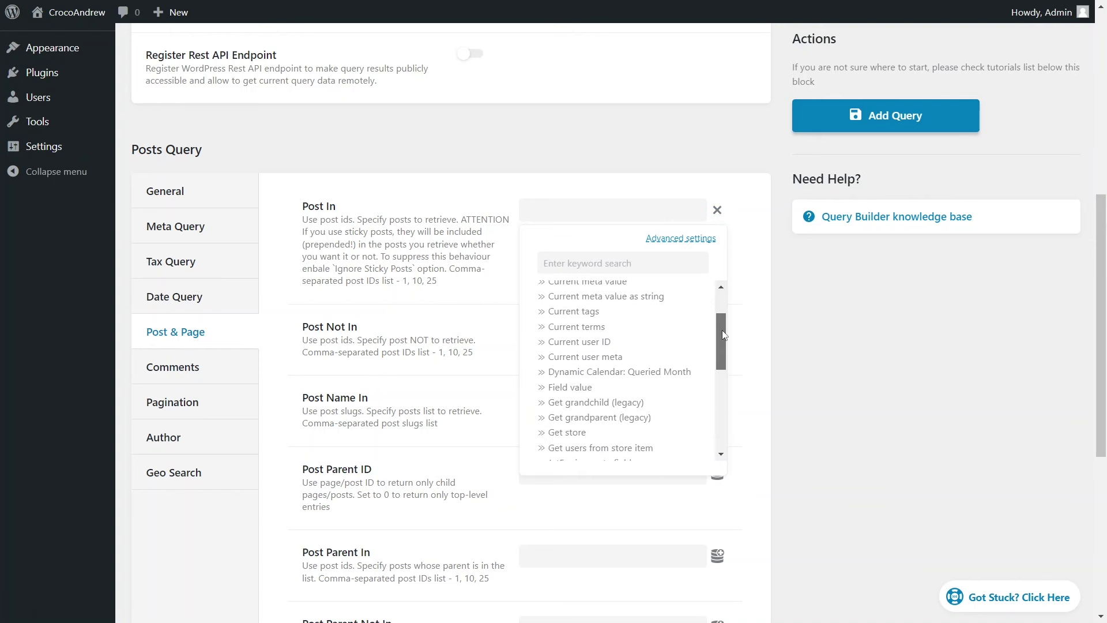
left_click(571, 411)
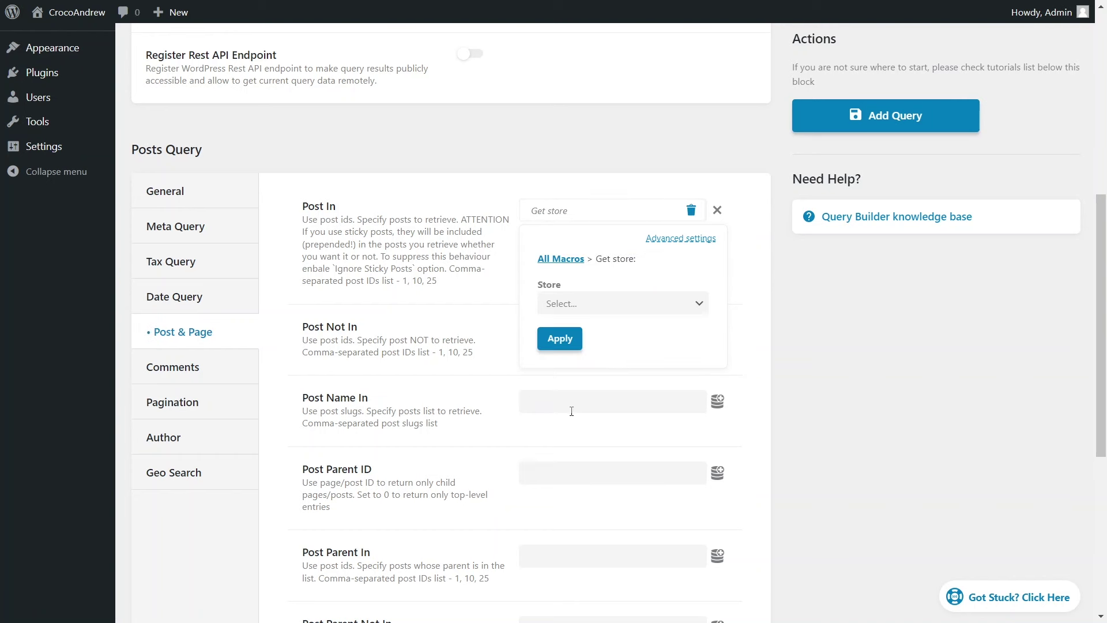
left_click(700, 307)
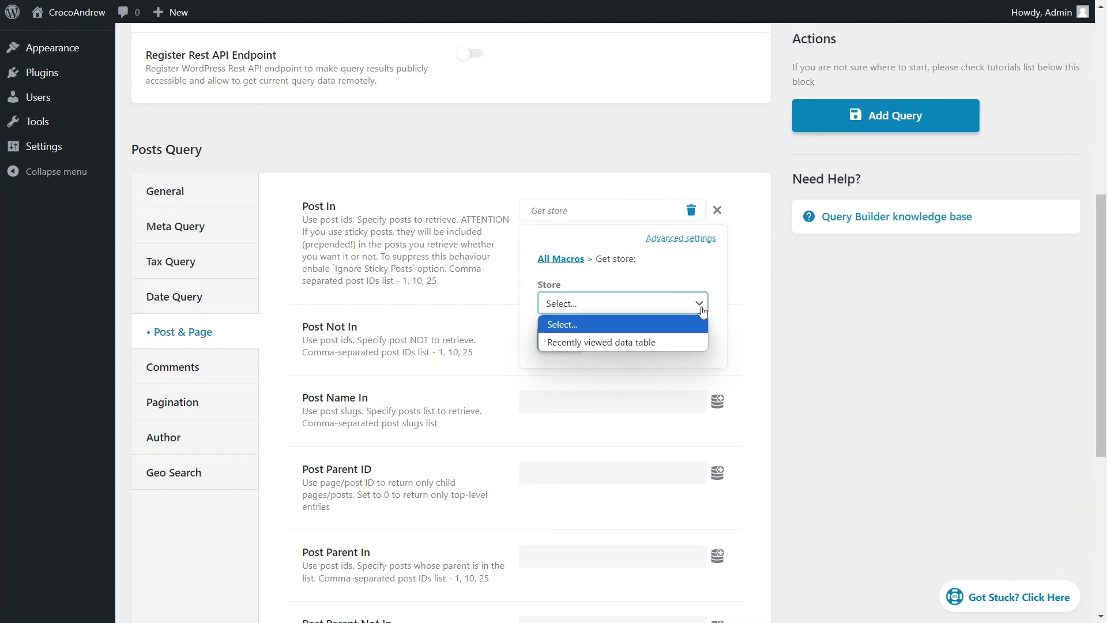
left_click(648, 343)
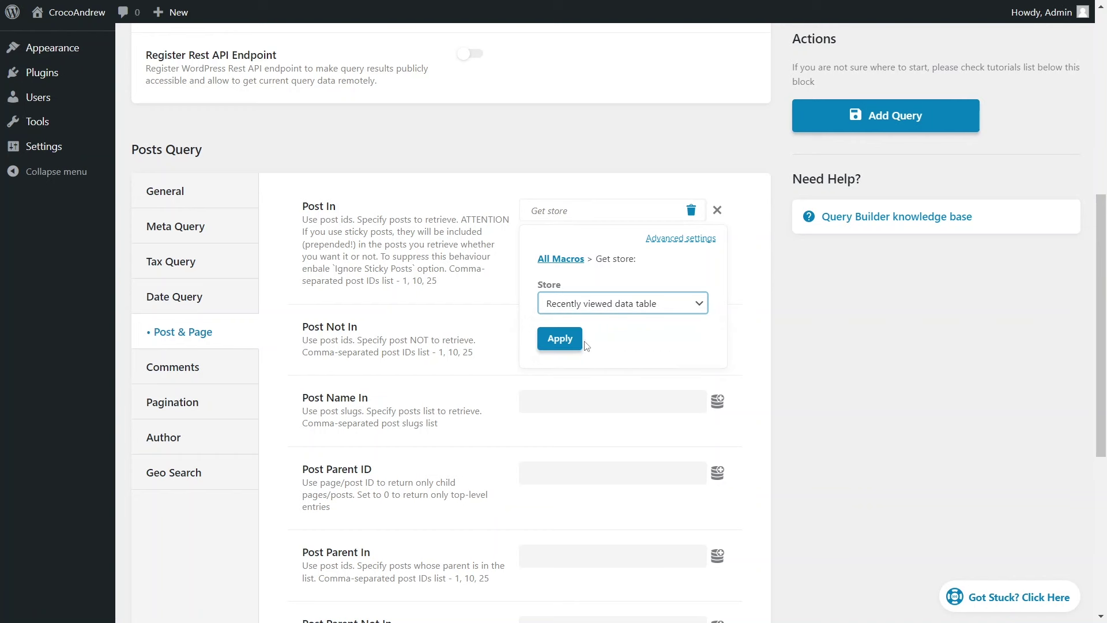
left_click(563, 343)
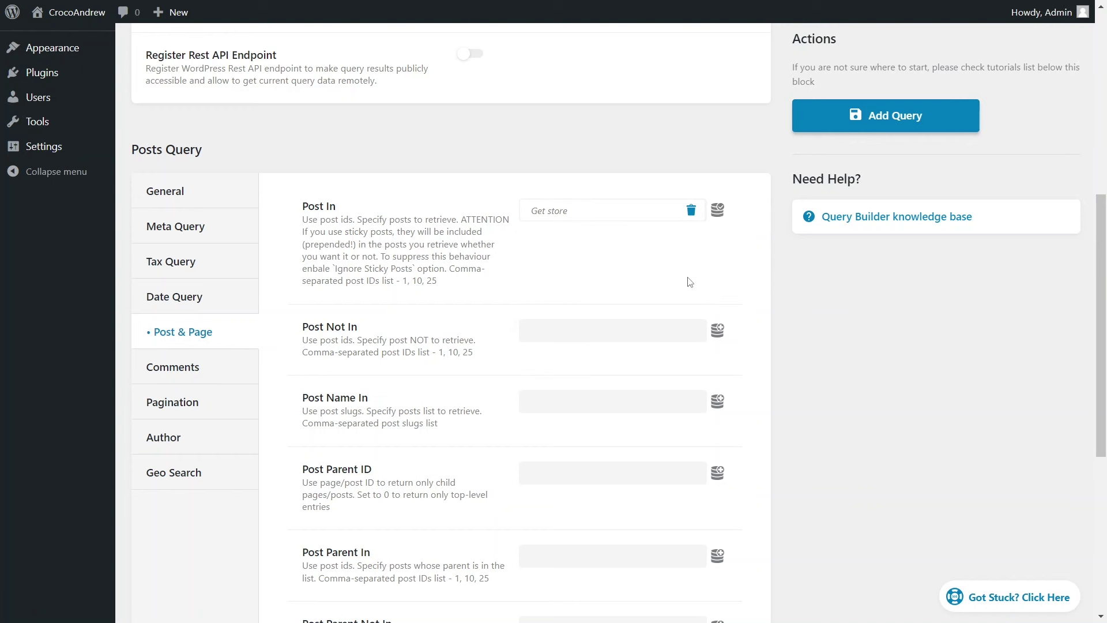
left_click(864, 117)
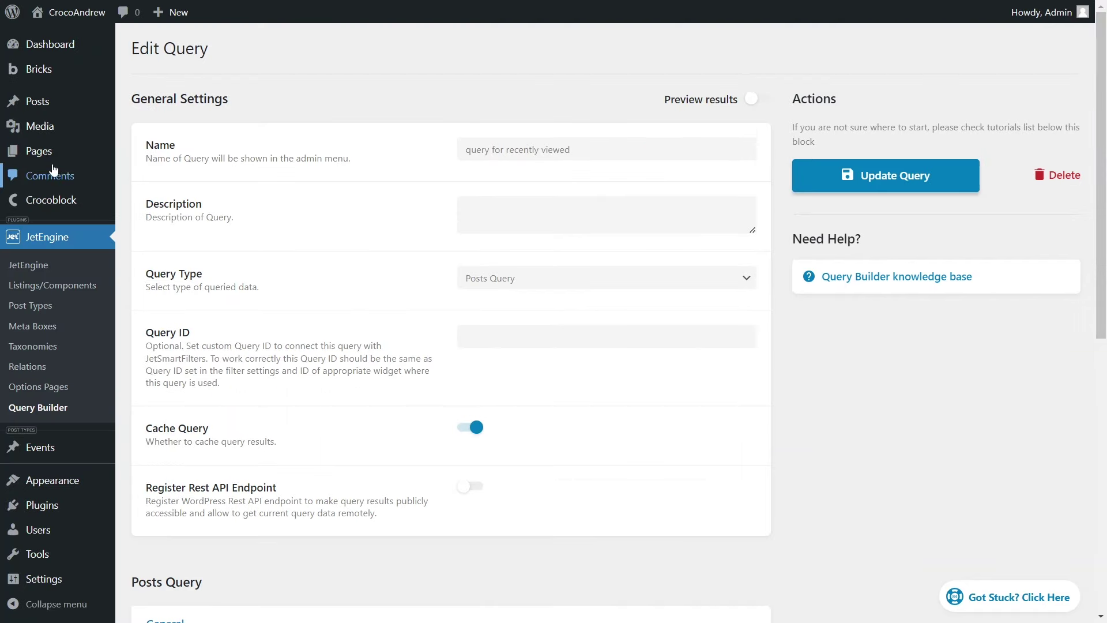
Go to the site's Pages list in the admin sidebar.
left_click(30, 153)
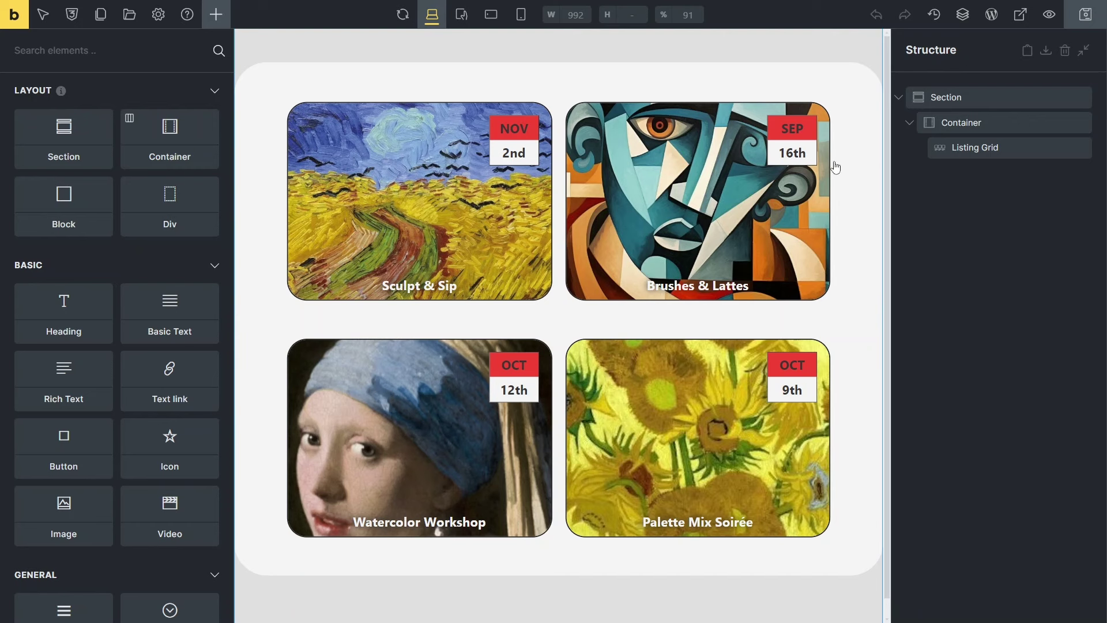
Duplicate the events container and add a Heading reading 'Recently Viewed Events' to the copy.
right_click(962, 117)
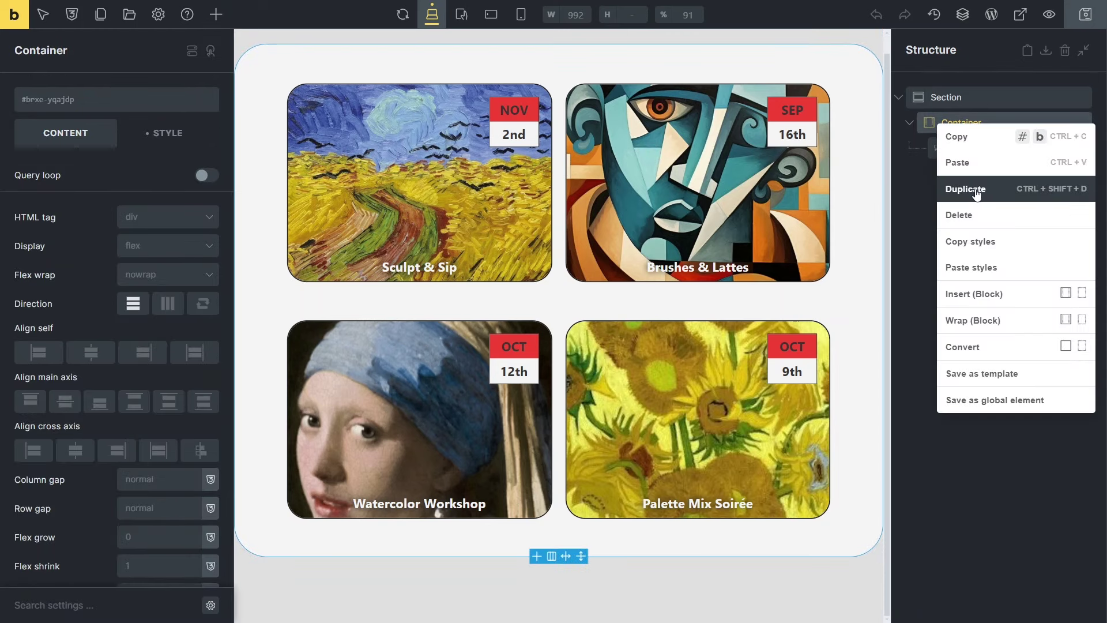
left_click(973, 189)
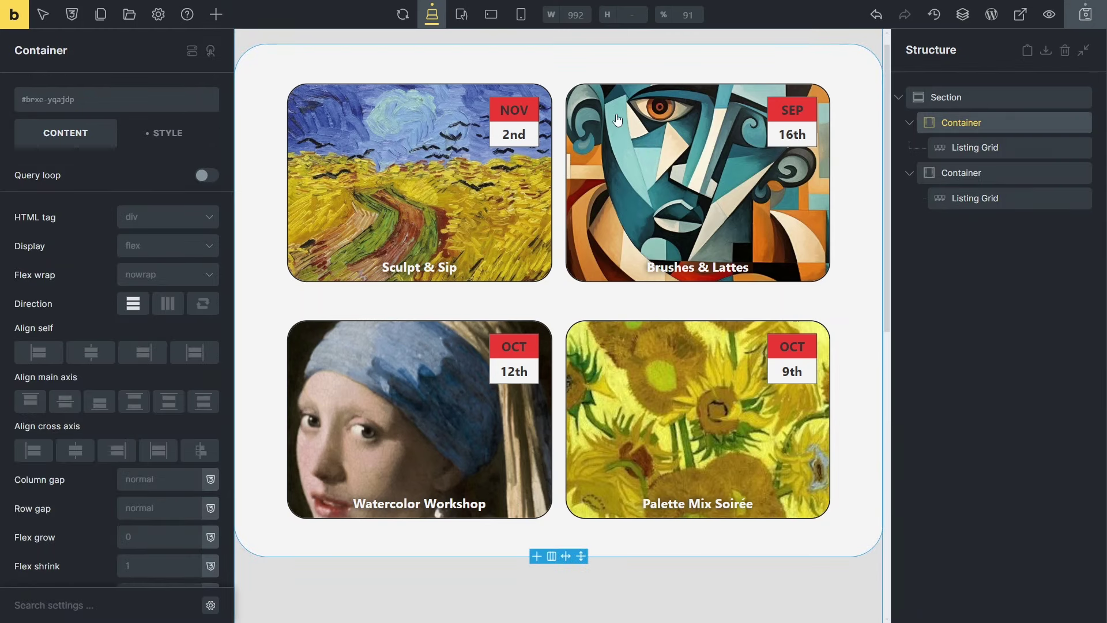
left_click(217, 17)
type("head")
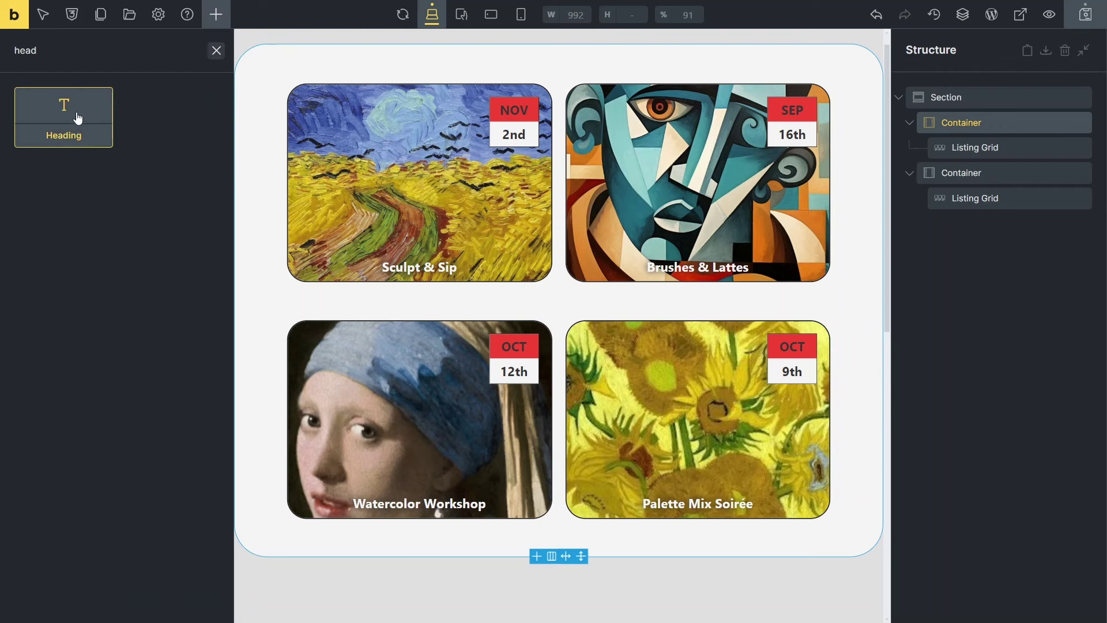
left_click_drag(75, 114, 988, 187)
left_click_drag(86, 179, 7, 183)
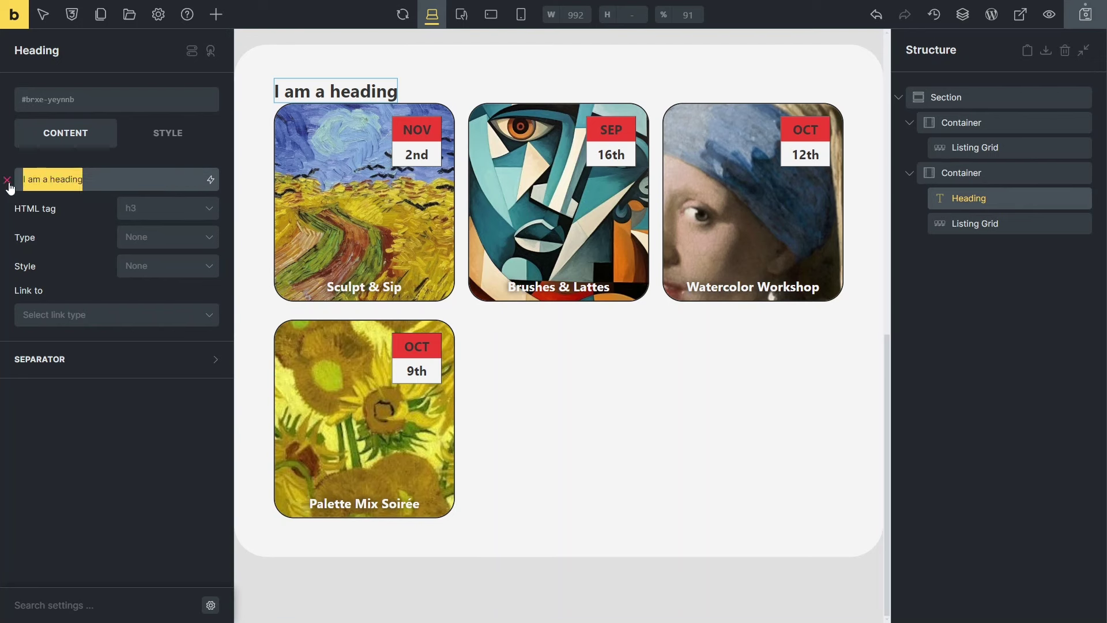
type("Recently Viewed Events")
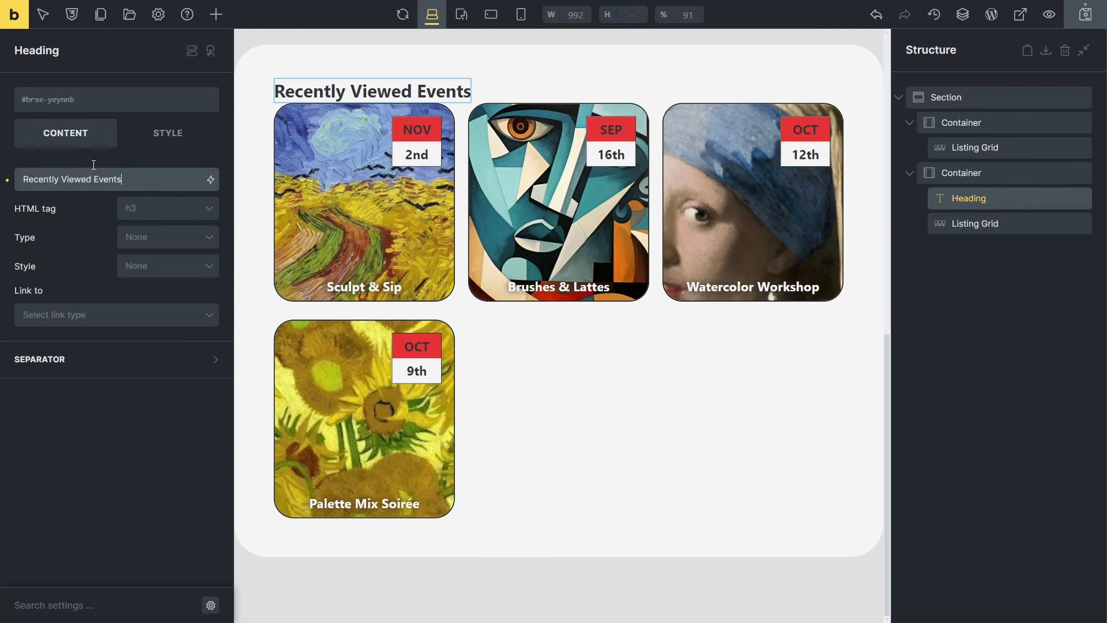
Centre the heading with Align self, then select the second Listing Grid's content settings.
left_click(179, 138)
left_click(214, 182)
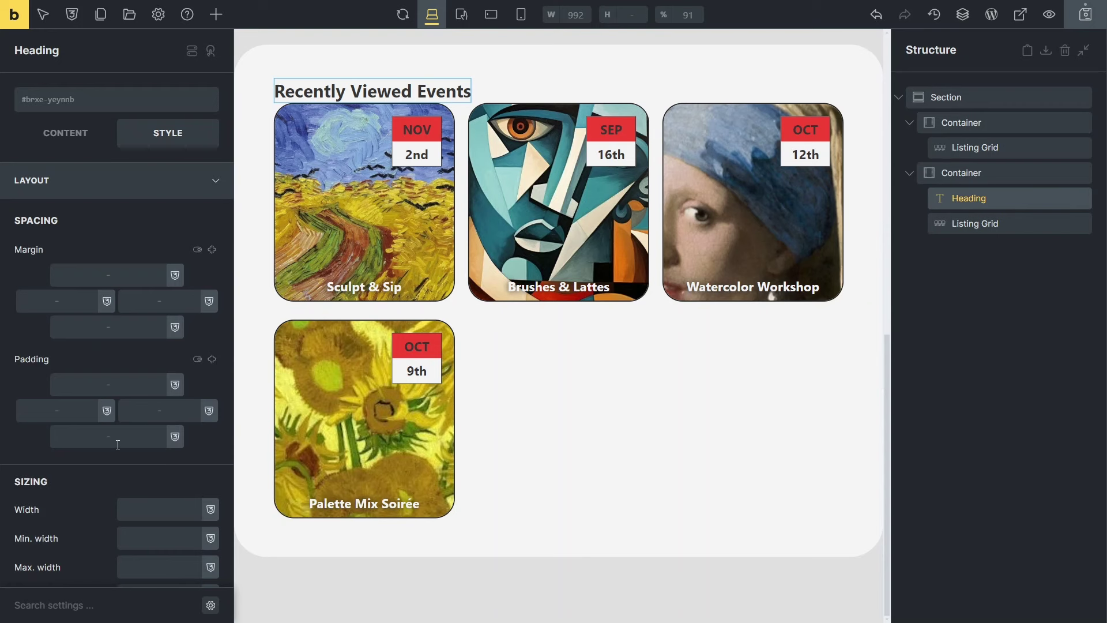
scroll(115, 442, "down", 12)
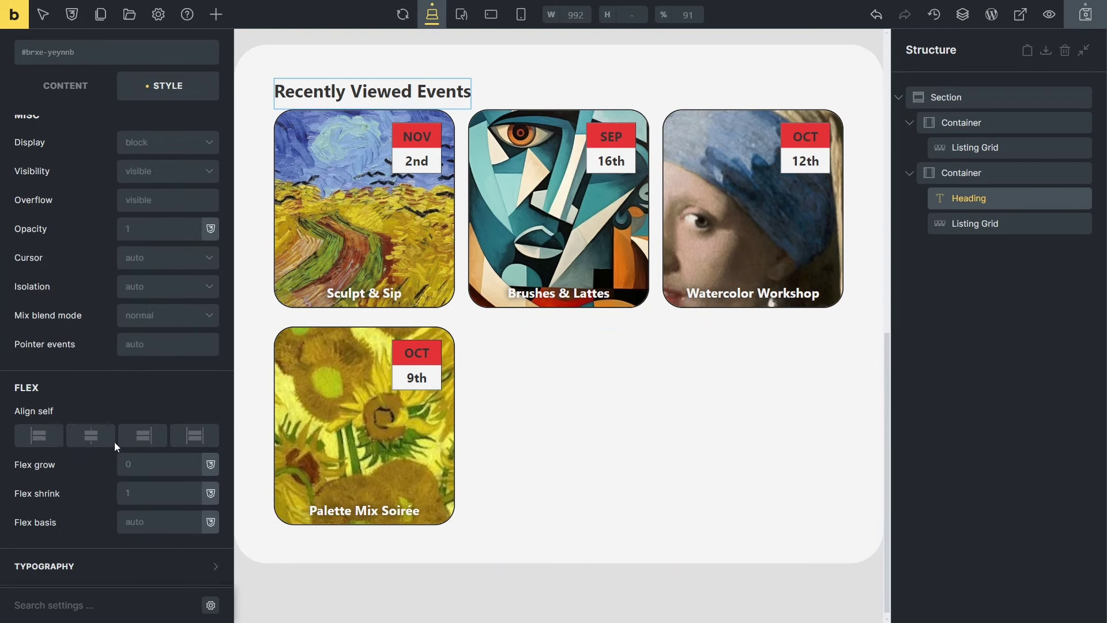
left_click(91, 437)
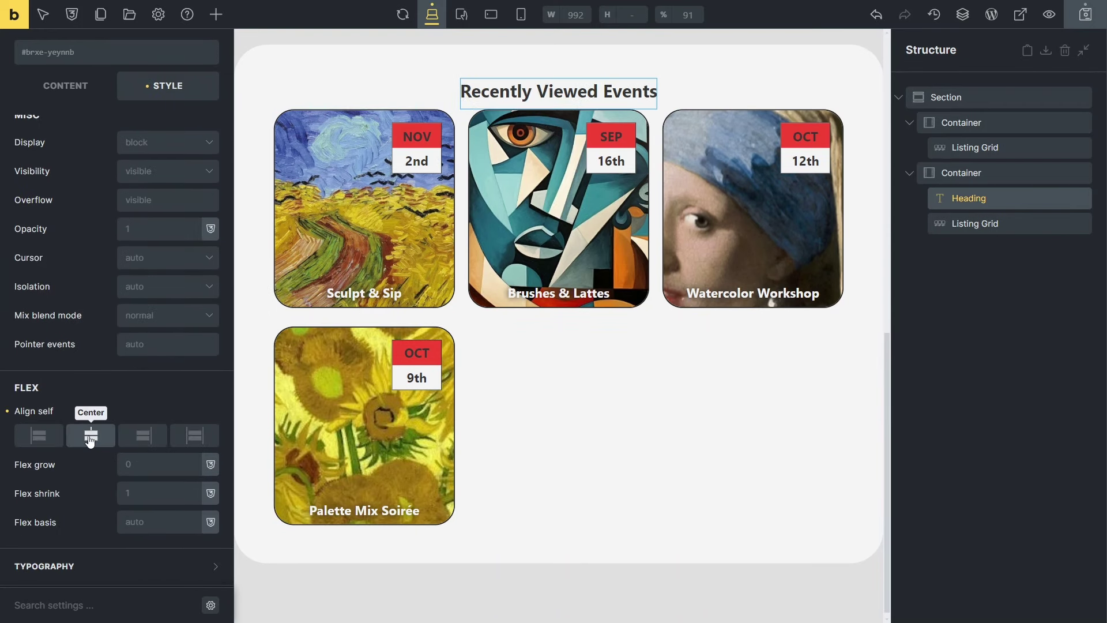
left_click(955, 225)
left_click(74, 137)
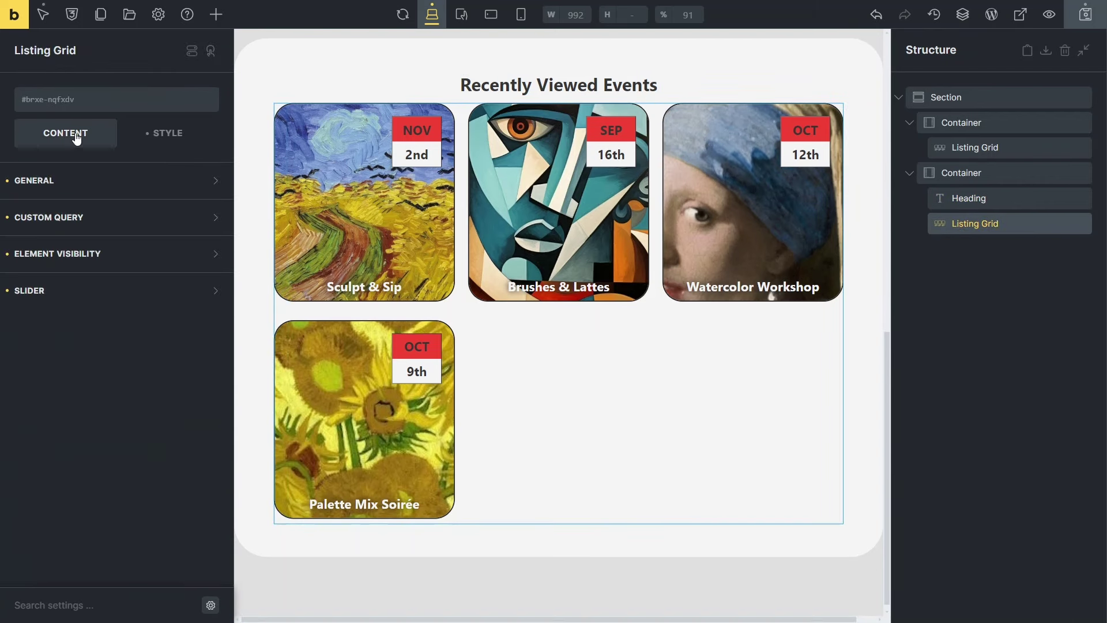
Set the grid to 3 columns with not-found message 'You Haven't Viewed Any Events Recently'.
left_click(211, 183)
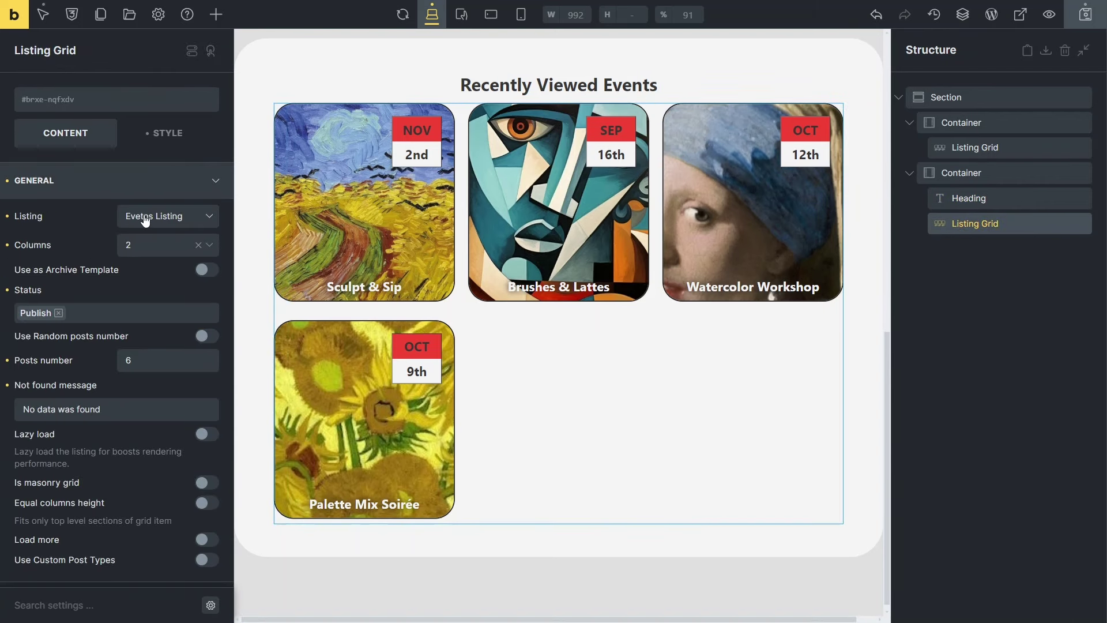
left_click(212, 247)
left_click(185, 289)
left_click_drag(114, 409, 22, 410)
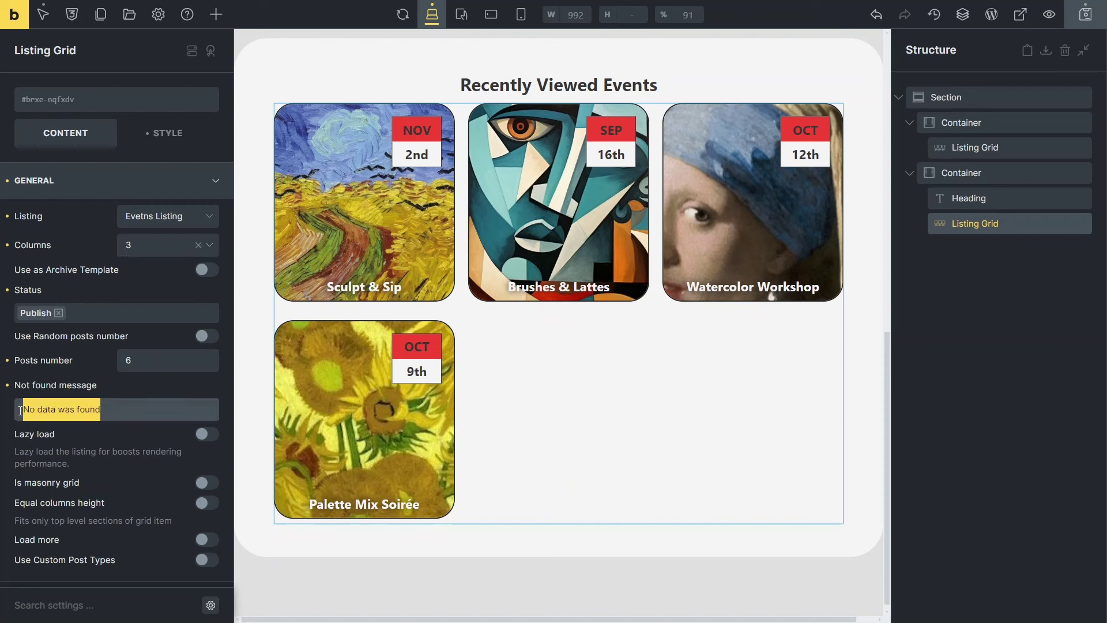
type("You Haven't Viewed Any Events R")
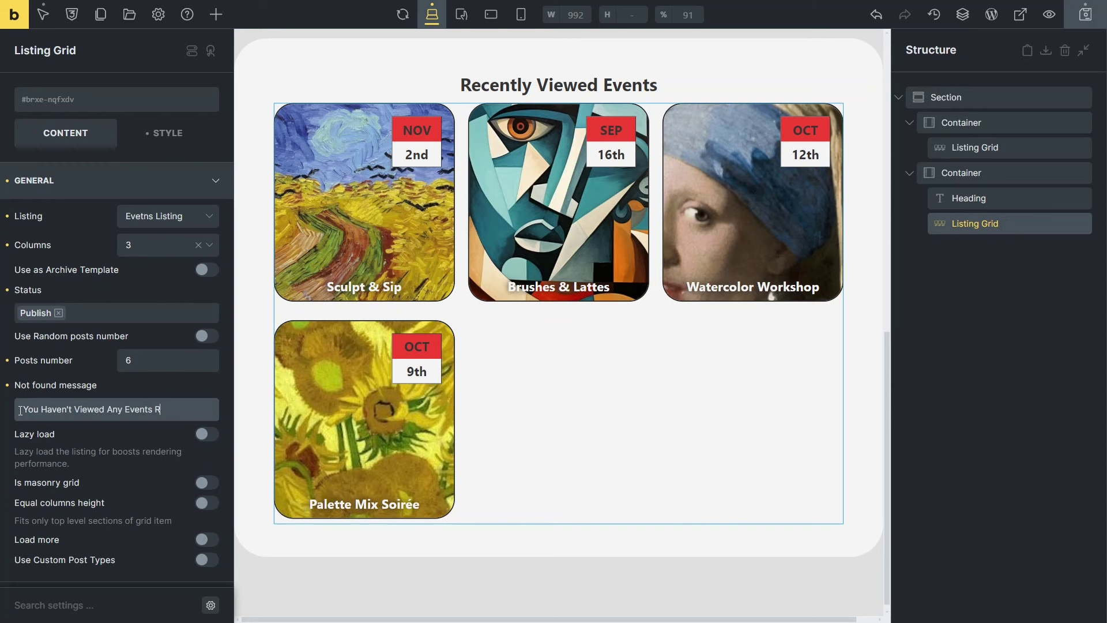
type("ecently")
Turn on Slider and use the custom query 'query for recently viewed'.
scroll(21, 411, "down", 2)
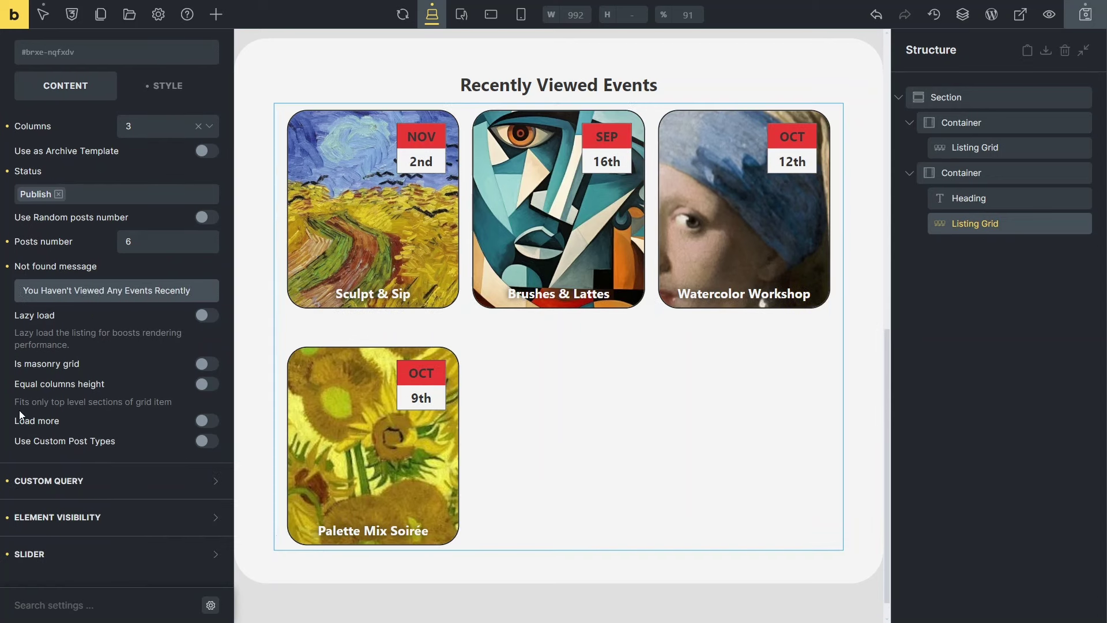
left_click(210, 552)
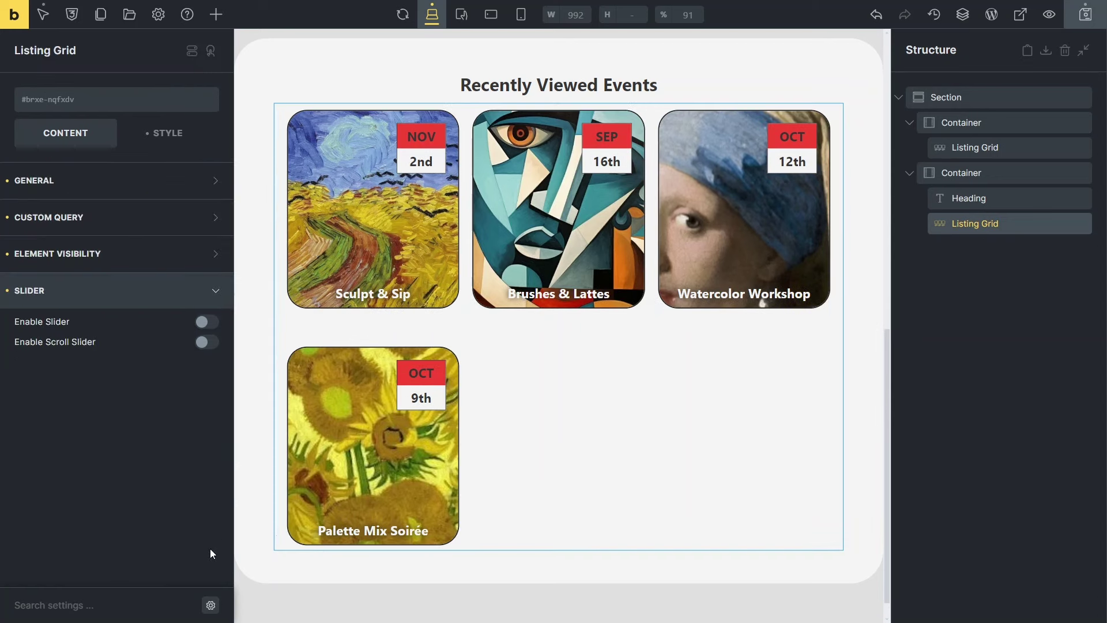
left_click(208, 324)
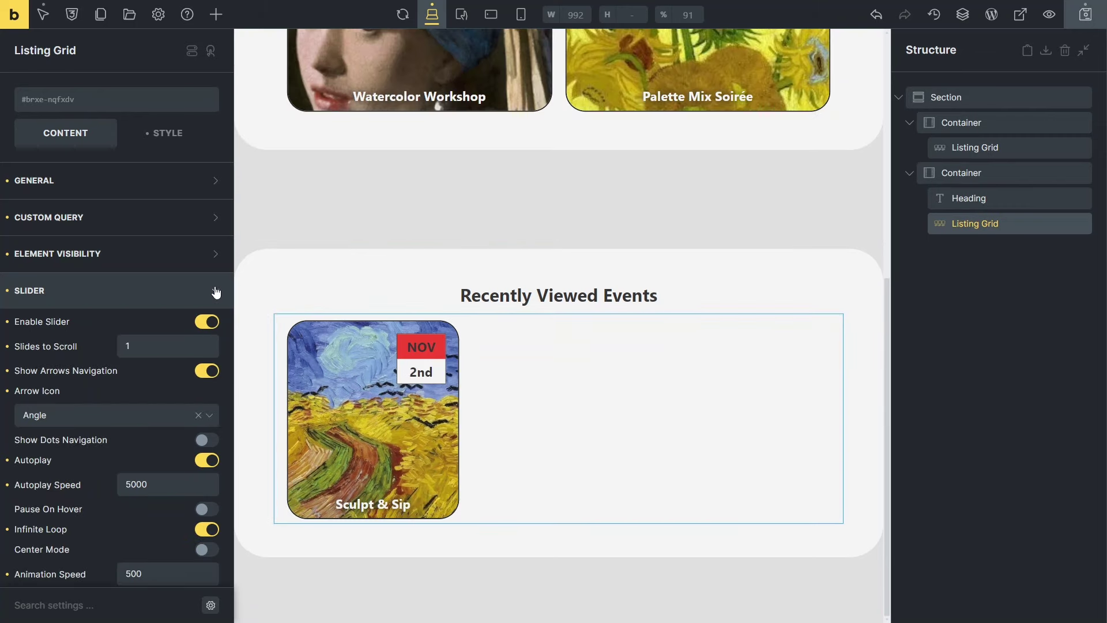
left_click(216, 292)
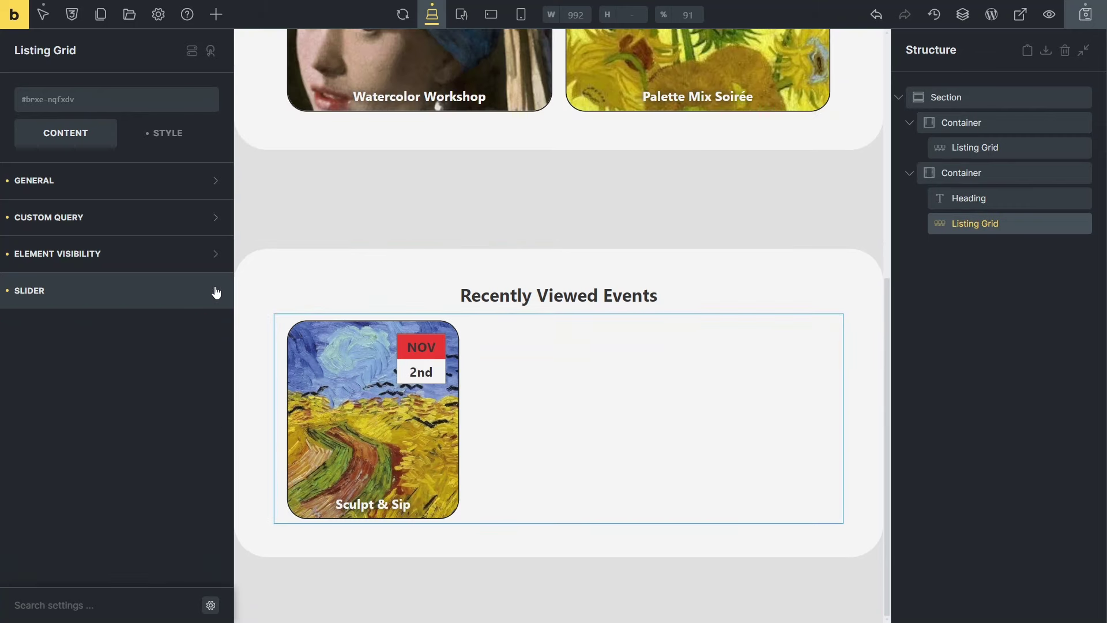
left_click(190, 225)
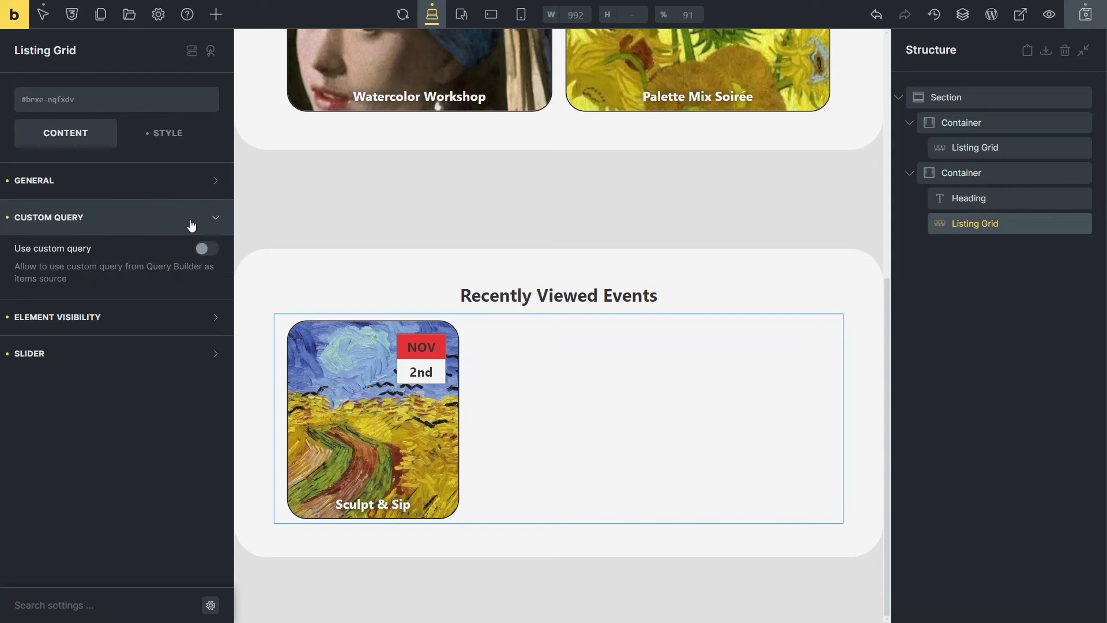
left_click(209, 249)
left_click(211, 323)
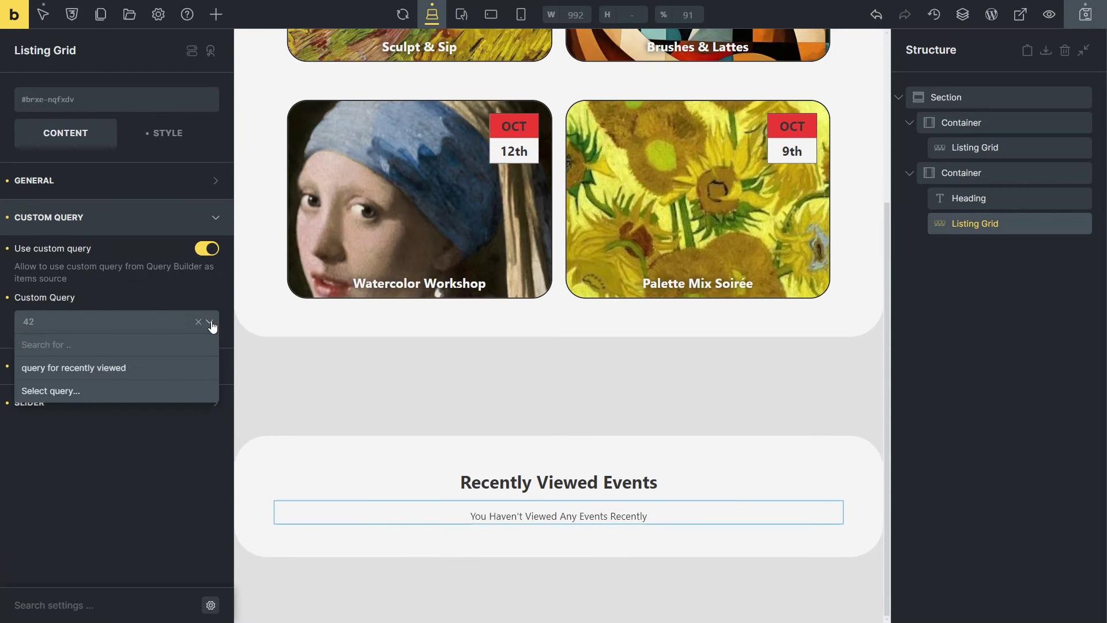
left_click(129, 369)
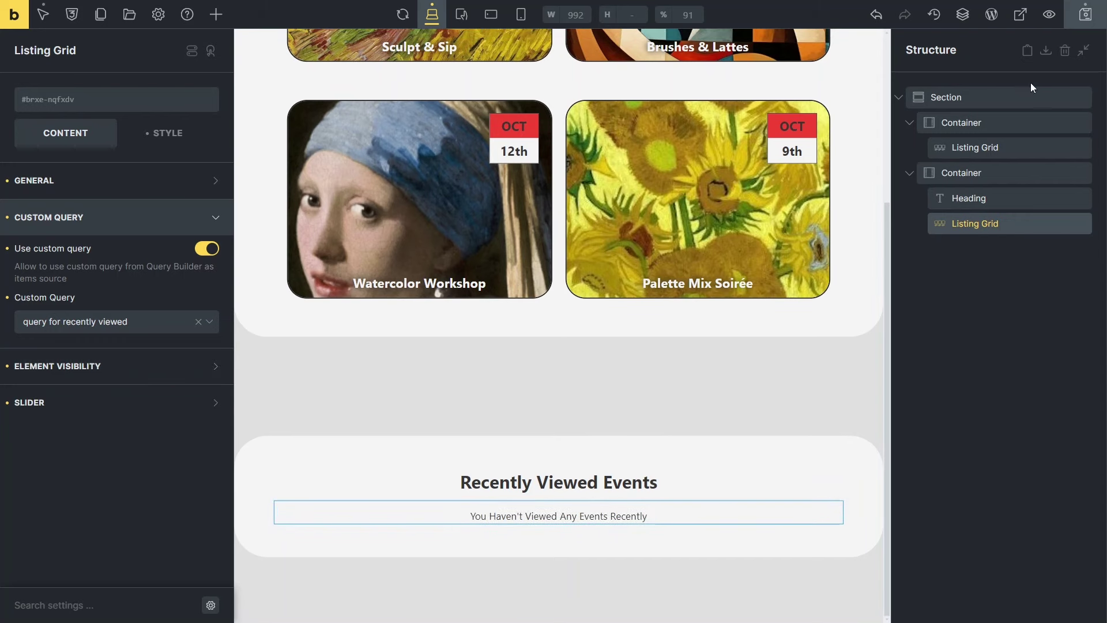
Save the Bricks page and view it on the live site.
left_click(1086, 14)
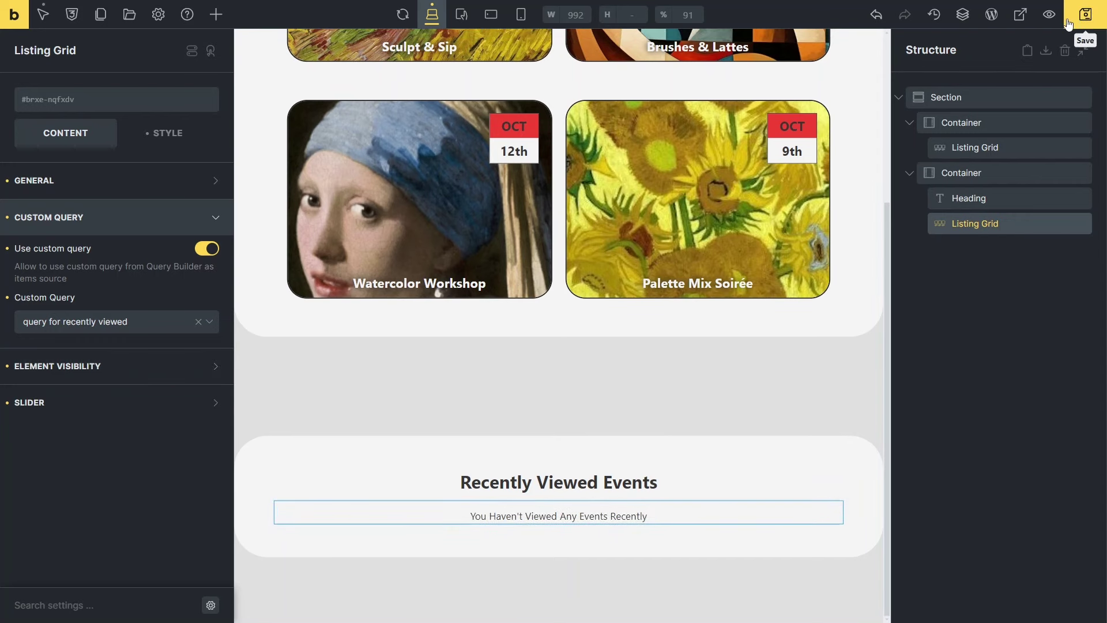
left_click(1021, 14)
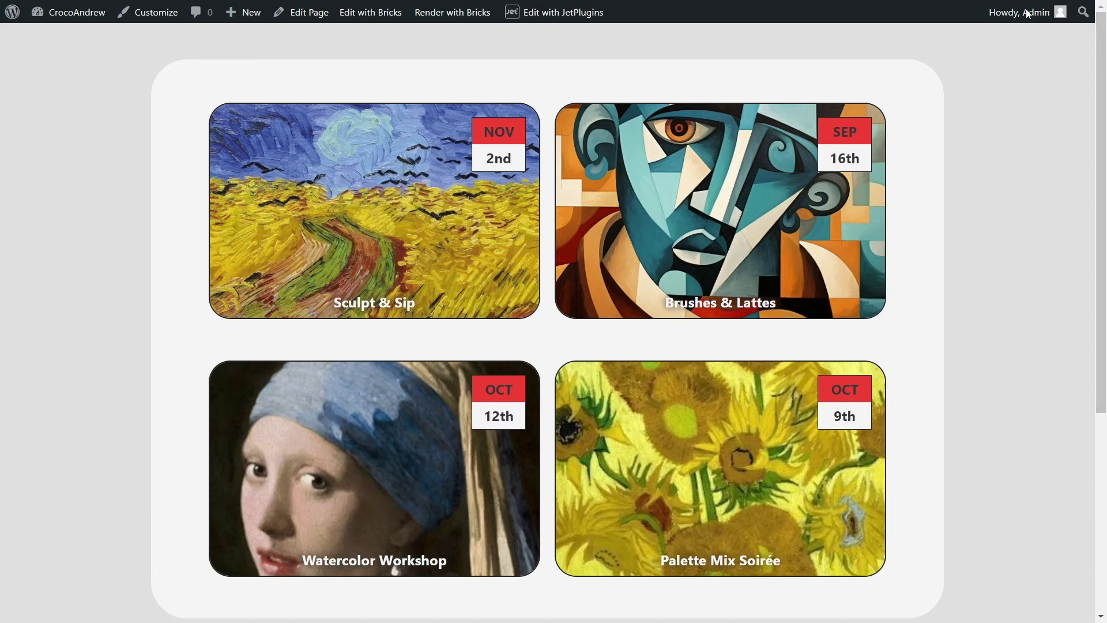
scroll(1008, 36, "down", 5)
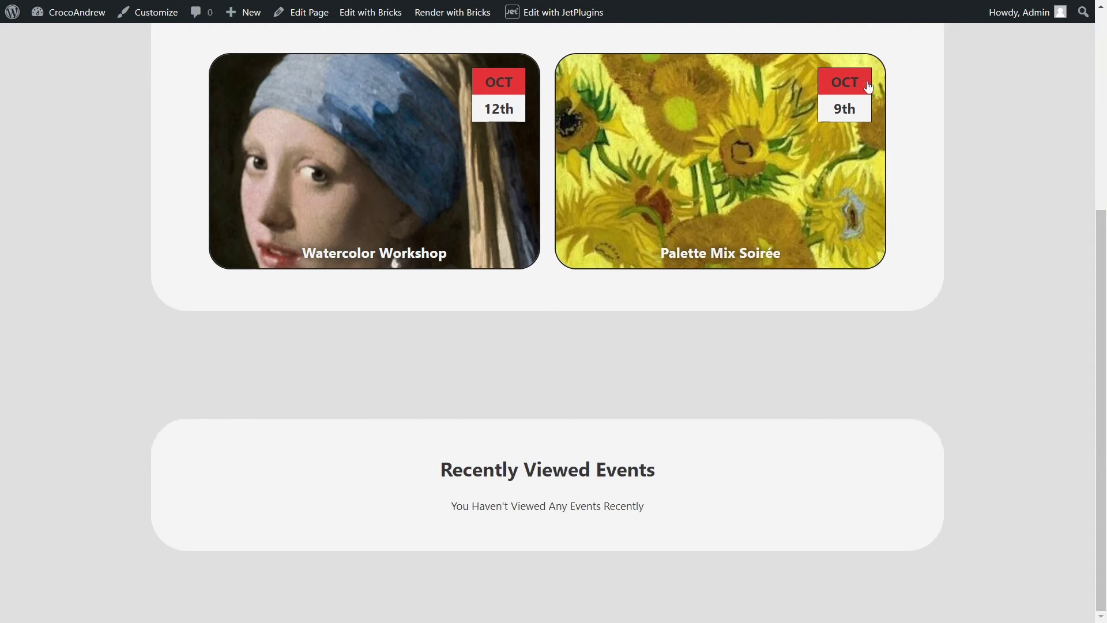
Open Palette Mix Soirée, Watercolor Workshop, Sculpt & Sip and Brushes & Lattes in new tabs.
right_click(673, 161)
left_click(722, 177)
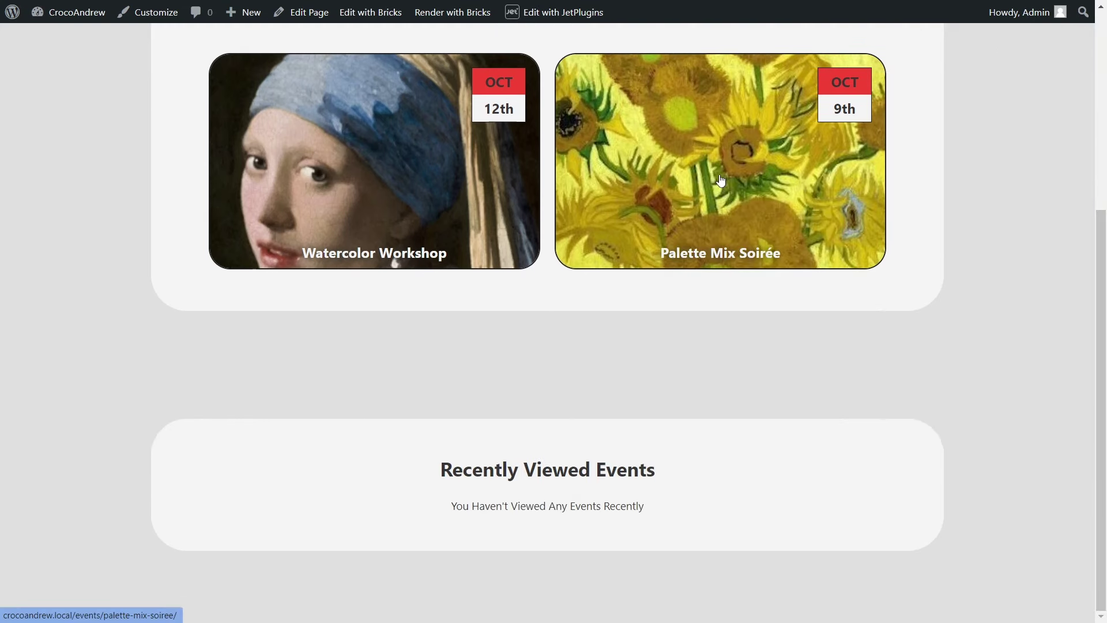
right_click(441, 161)
left_click(508, 177)
scroll(477, 194, "up", 3)
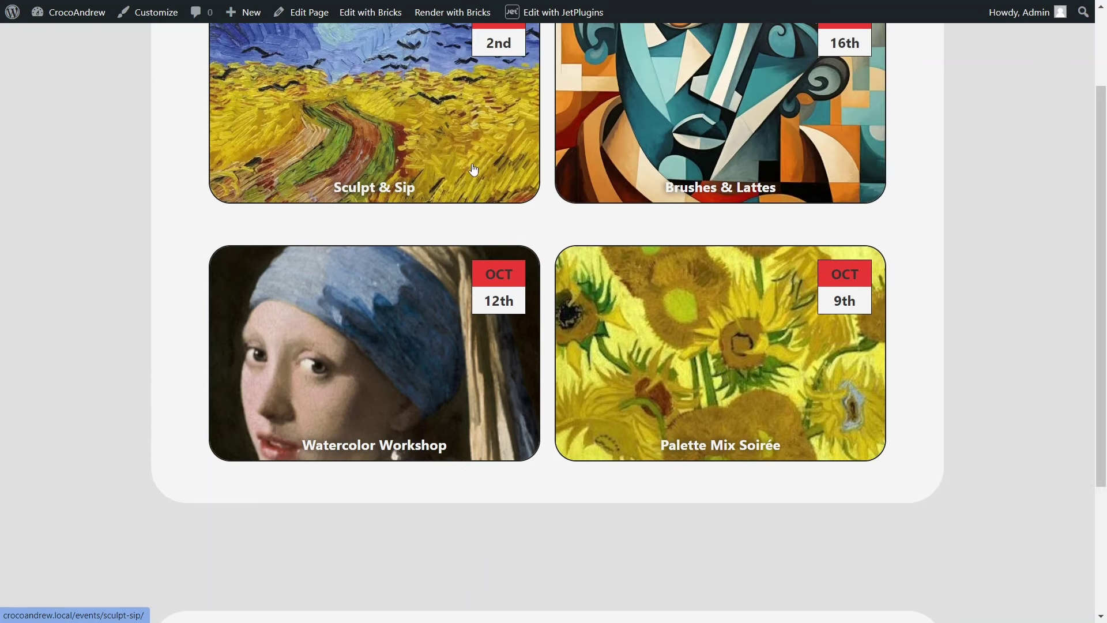
right_click(467, 162)
left_click(506, 184)
right_click(595, 157)
left_click(622, 176)
Advance the Recently Viewed Events carousel three times.
scroll(568, 242, "down", 3)
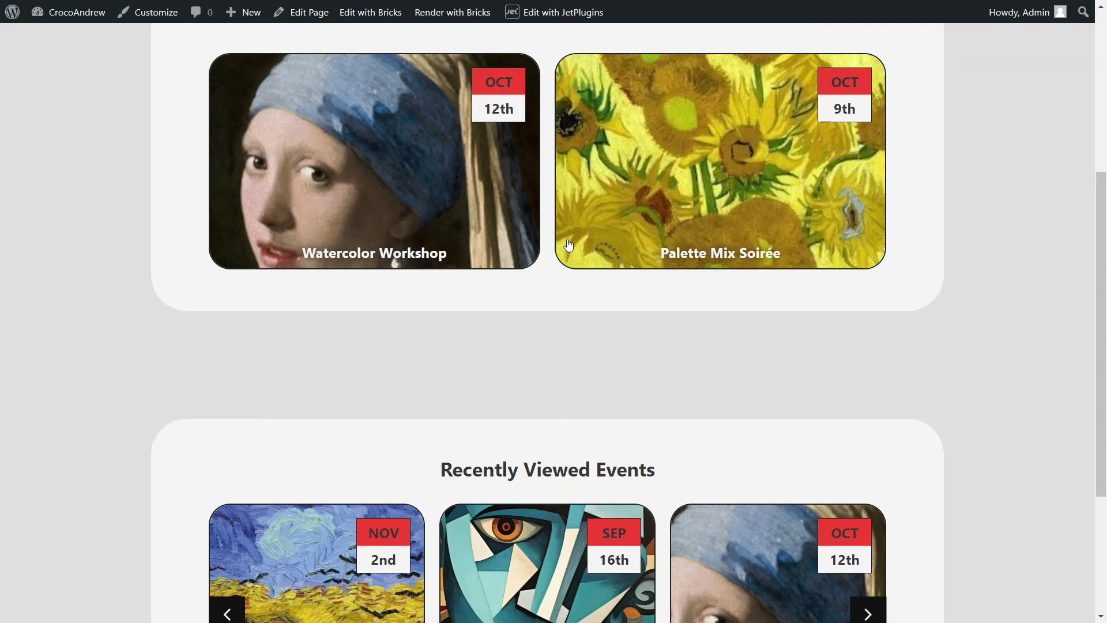
scroll(564, 259, "down", 3)
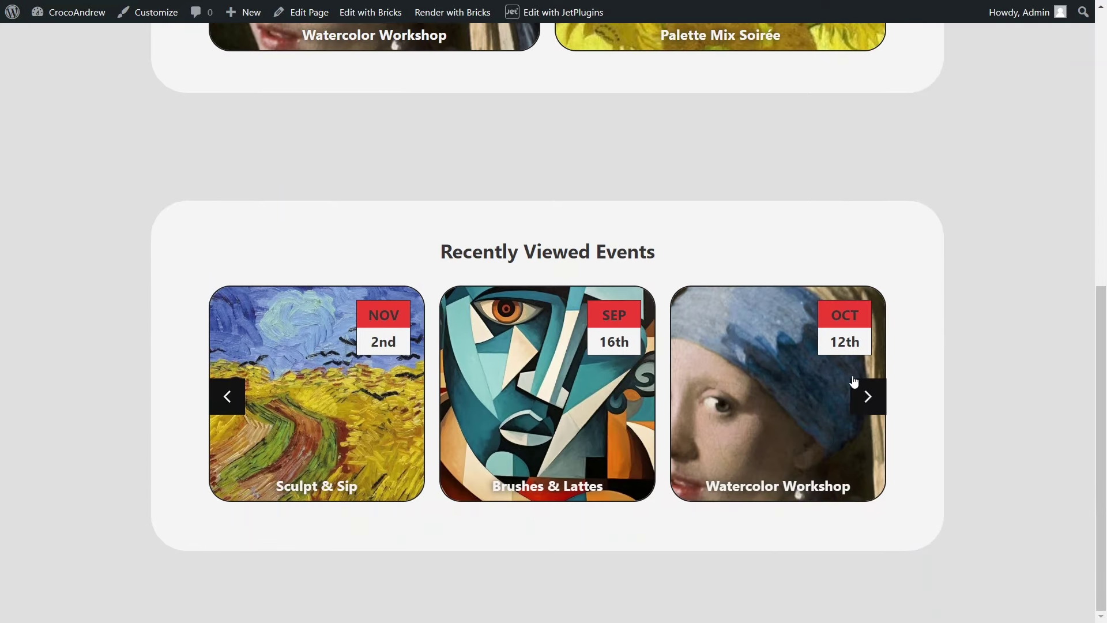
left_click(869, 397)
left_click(869, 397)
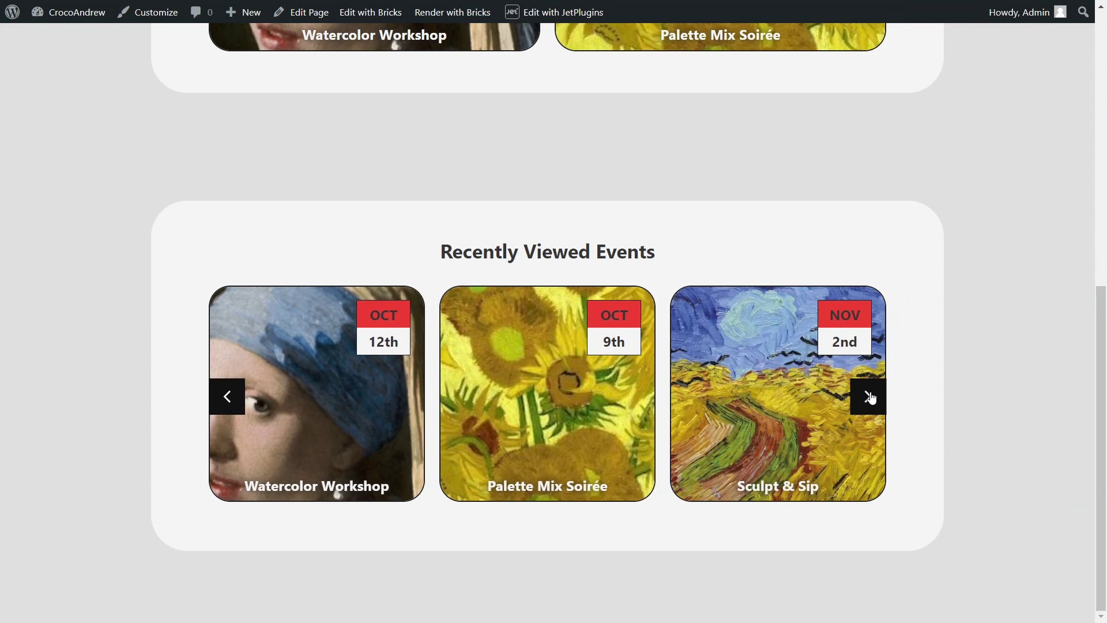
left_click(868, 397)
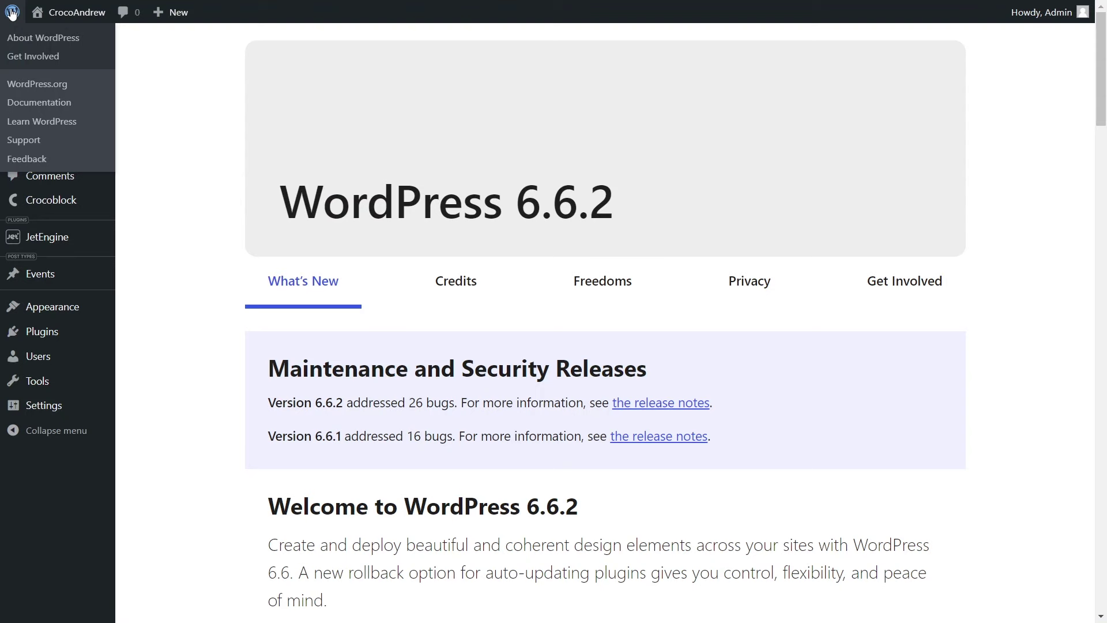
In JetEngine Data Stores, add a store named 'Data store1' (slug data-store1) and save.
left_click(67, 238)
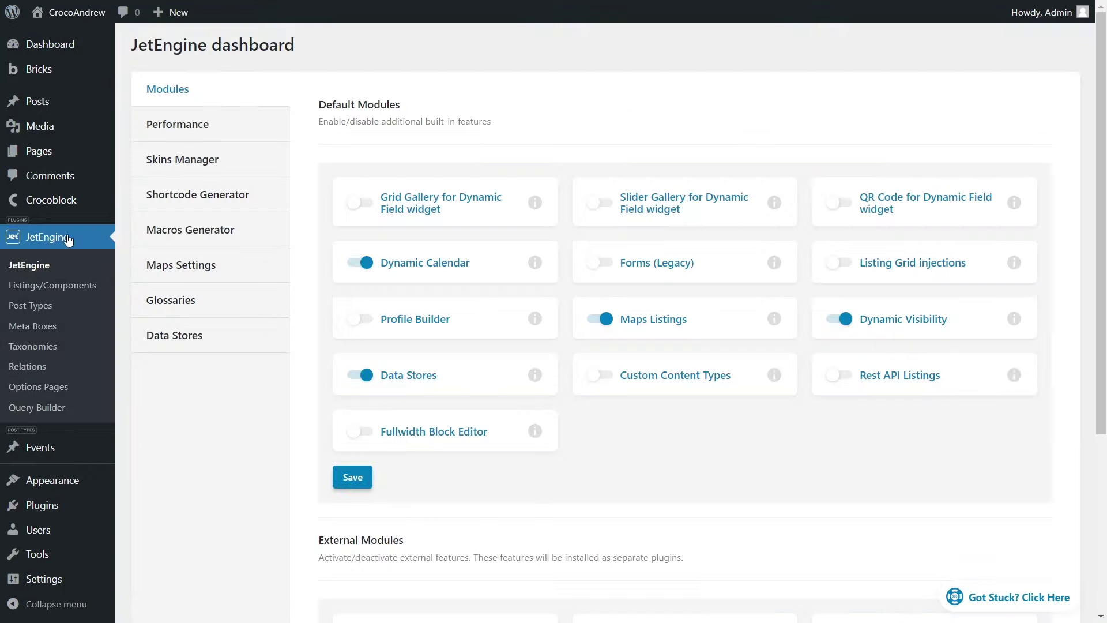
left_click(184, 337)
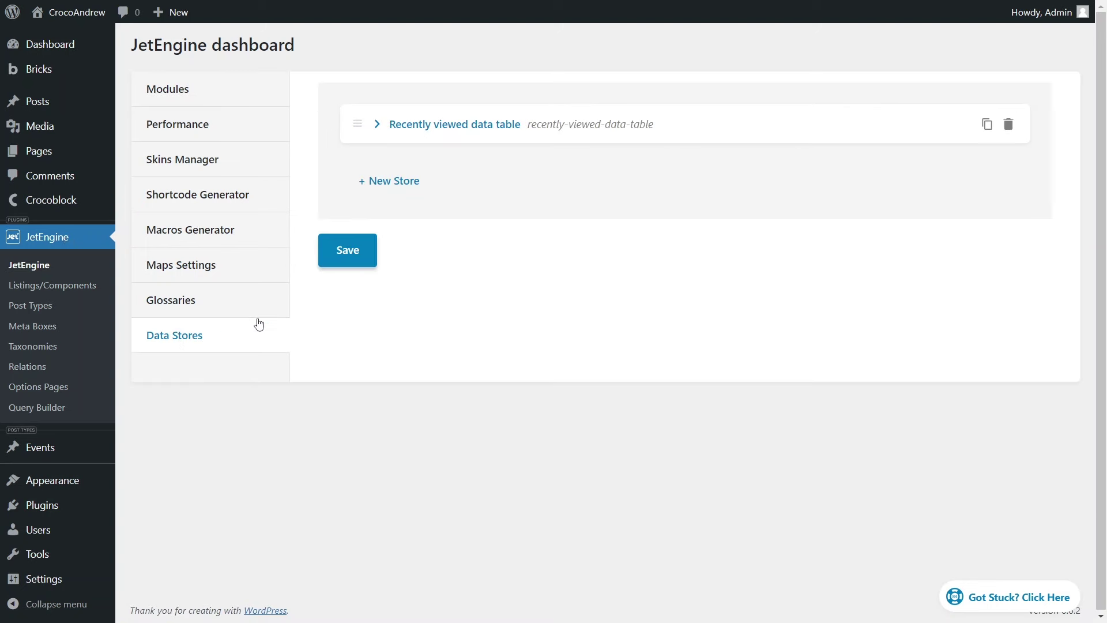
left_click(379, 182)
left_click(716, 229)
type("Data store")
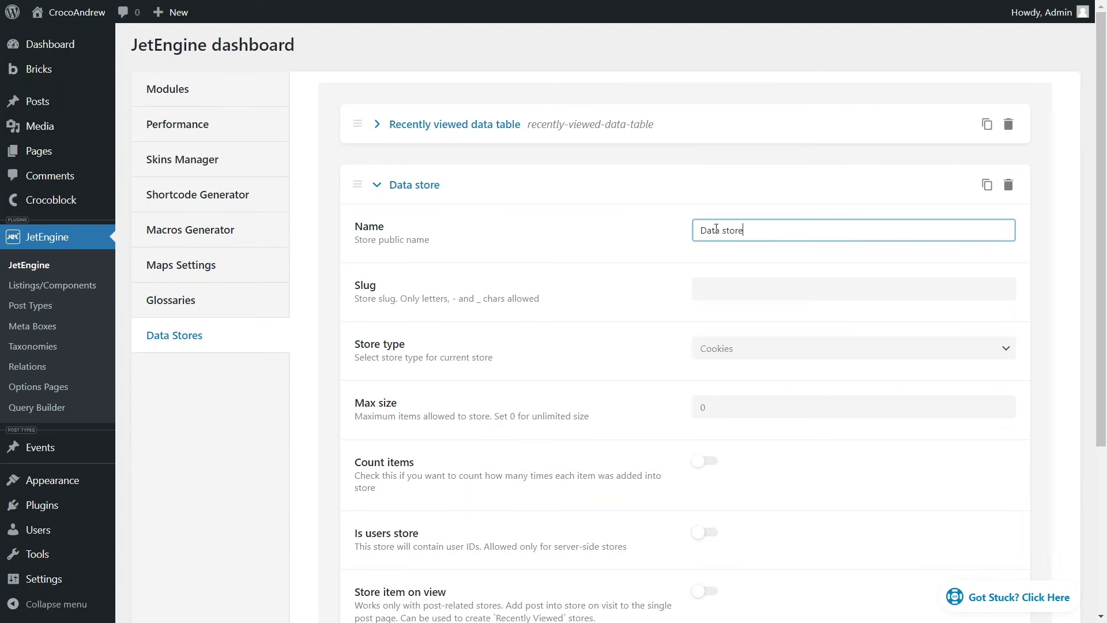
type("1")
key("Tab")
left_click(377, 186)
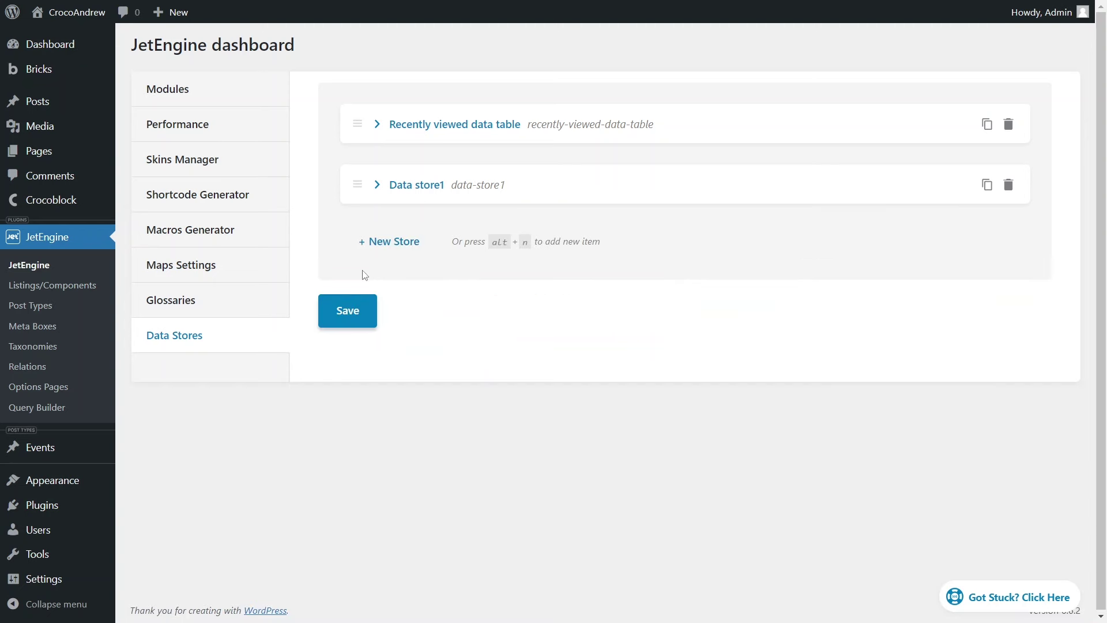
left_click(345, 314)
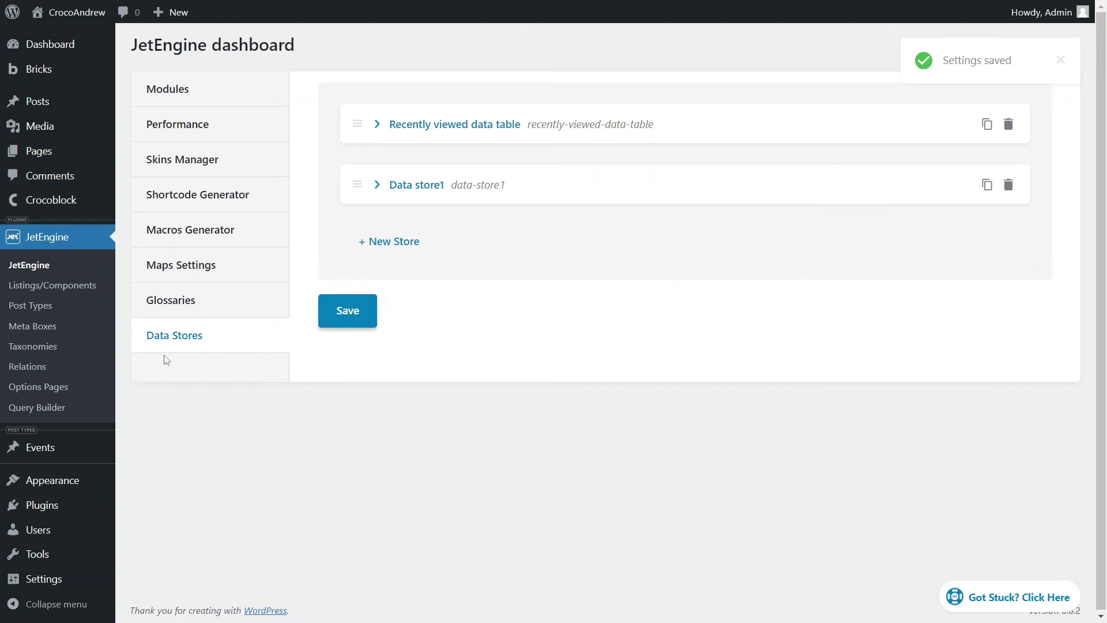
Start a new JetEngine query named 'Custom query1'.
left_click(53, 409)
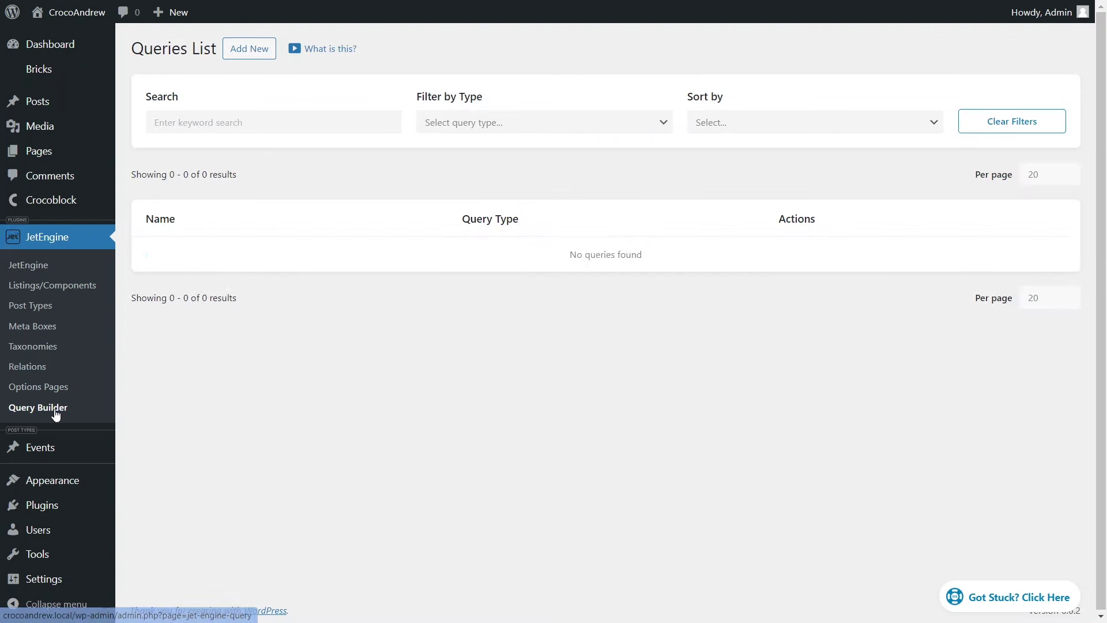
left_click(238, 49)
left_click(478, 149)
type("Custom query1")
key("Tab")
key("Tab")
key("Tab")
Set Post & Page Post In to the Get store macro using Data store1 and add the query.
scroll(368, 348, "down", 5)
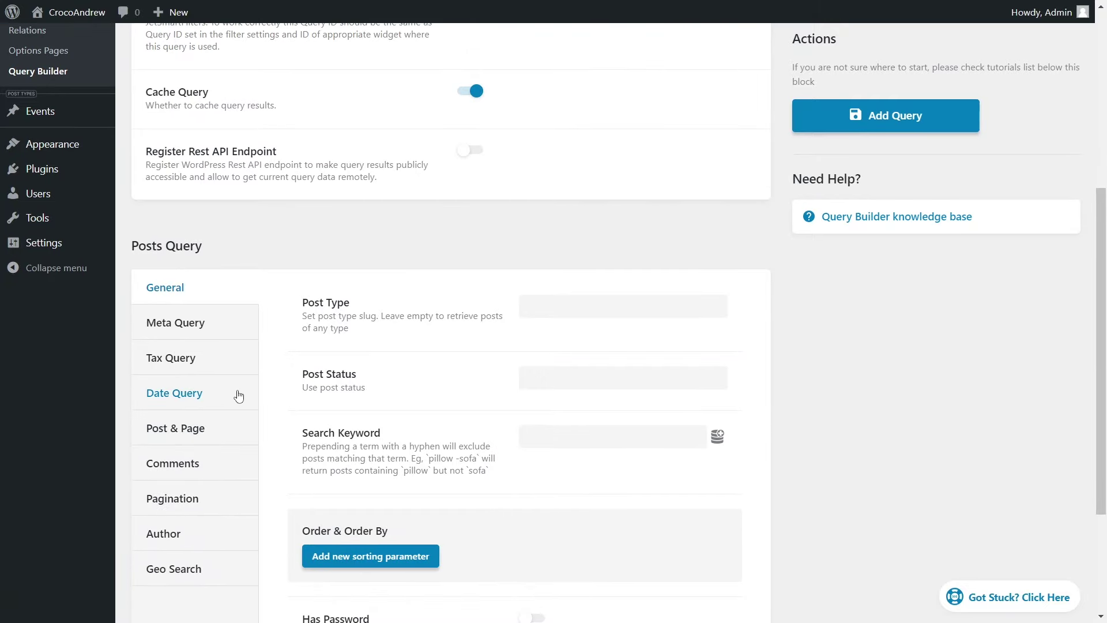
left_click(189, 431)
left_click(718, 305)
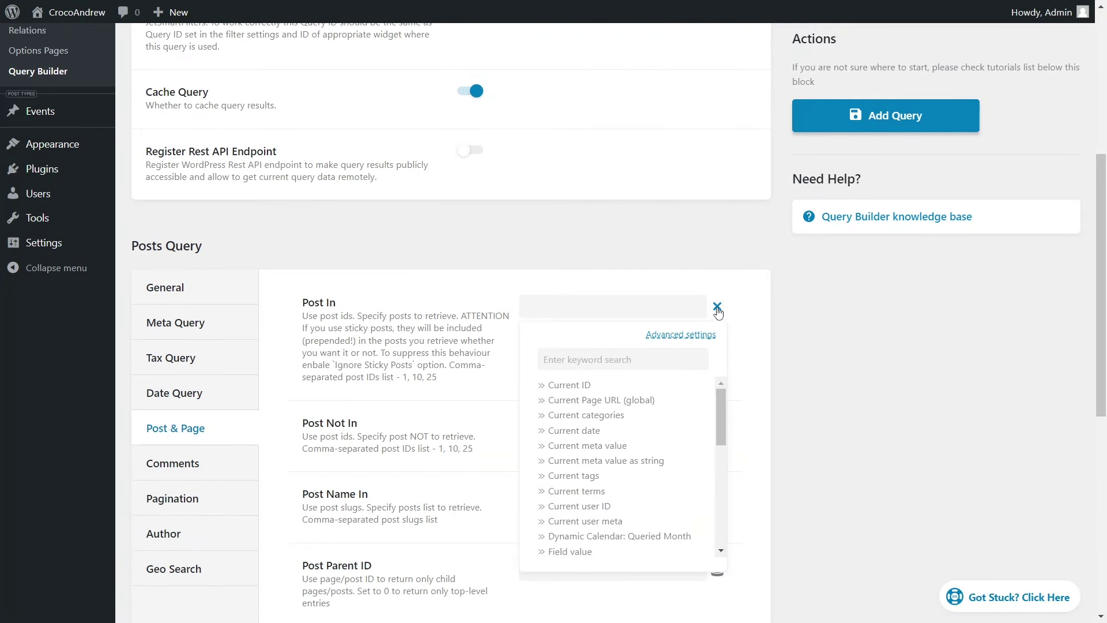
left_click_drag(718, 403, 721, 447)
left_click(574, 460)
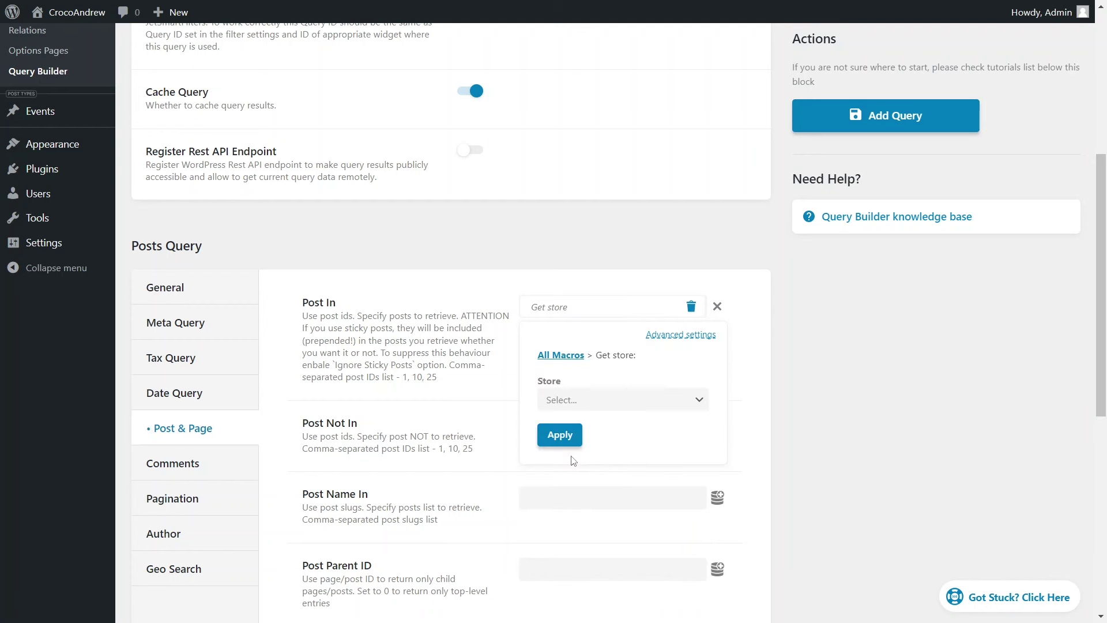
left_click(697, 406)
left_click(609, 455)
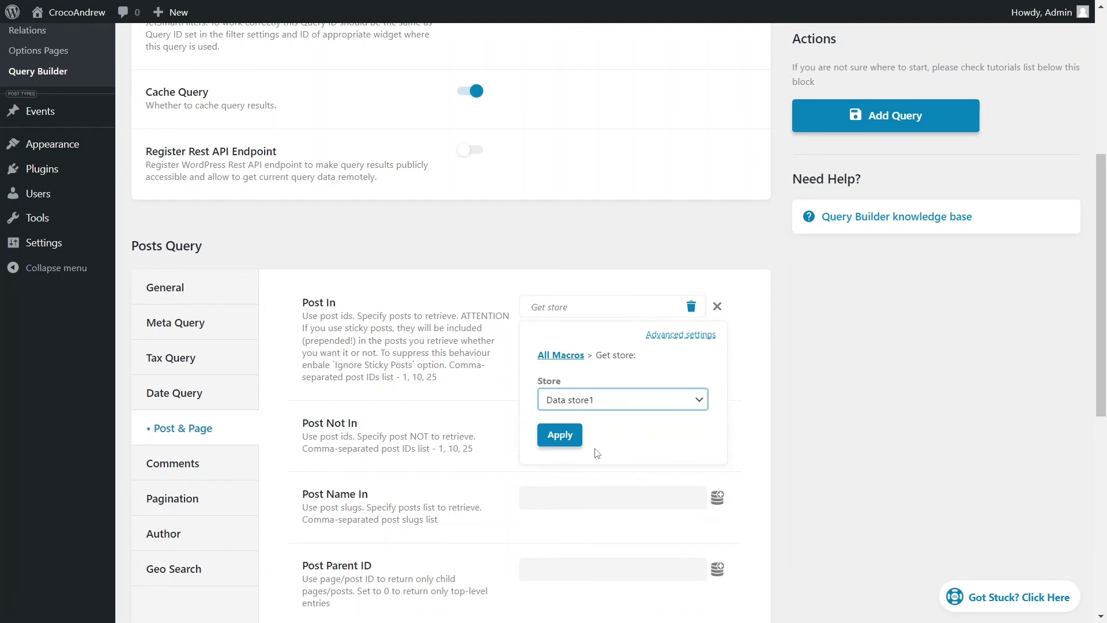
left_click(560, 436)
left_click(833, 119)
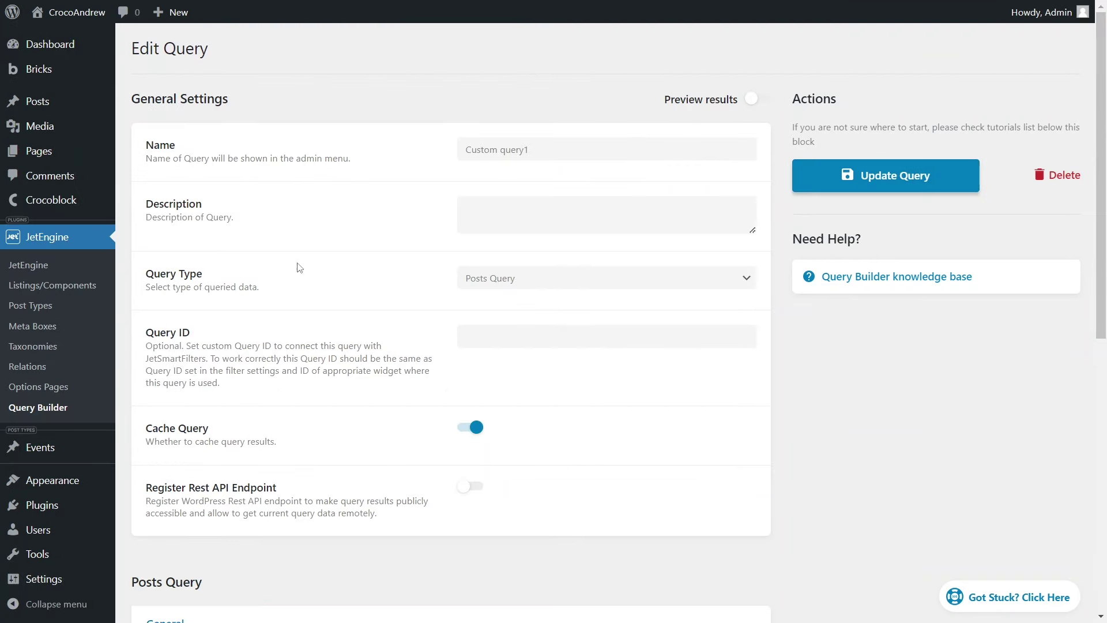
Duplicate the Evetns Listing from the Listings/Components list.
left_click(95, 292)
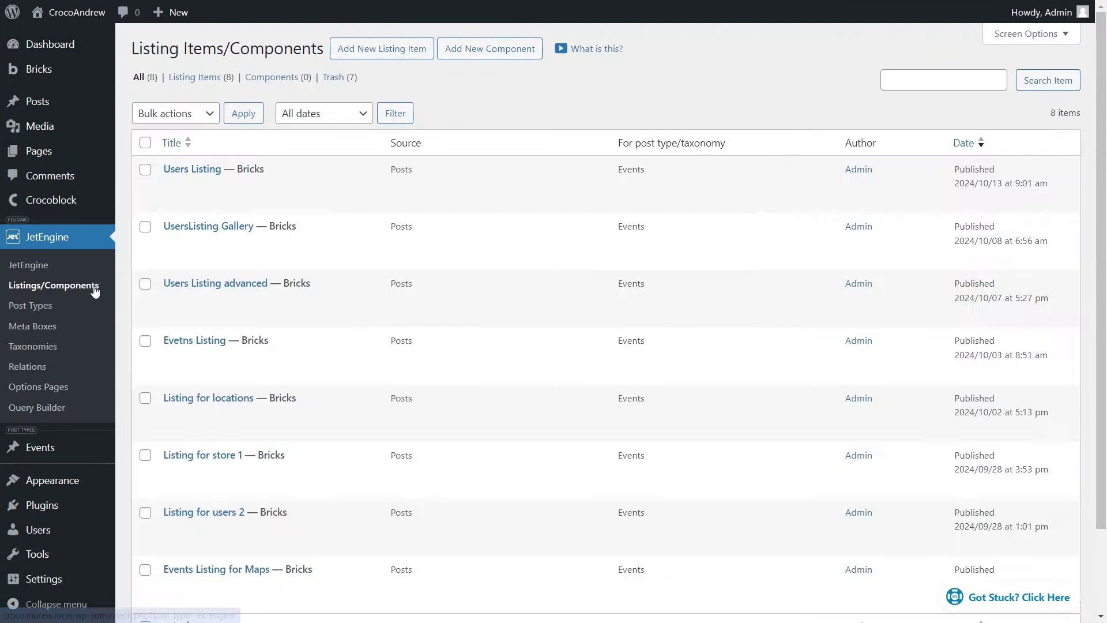
mouse_move(205, 345)
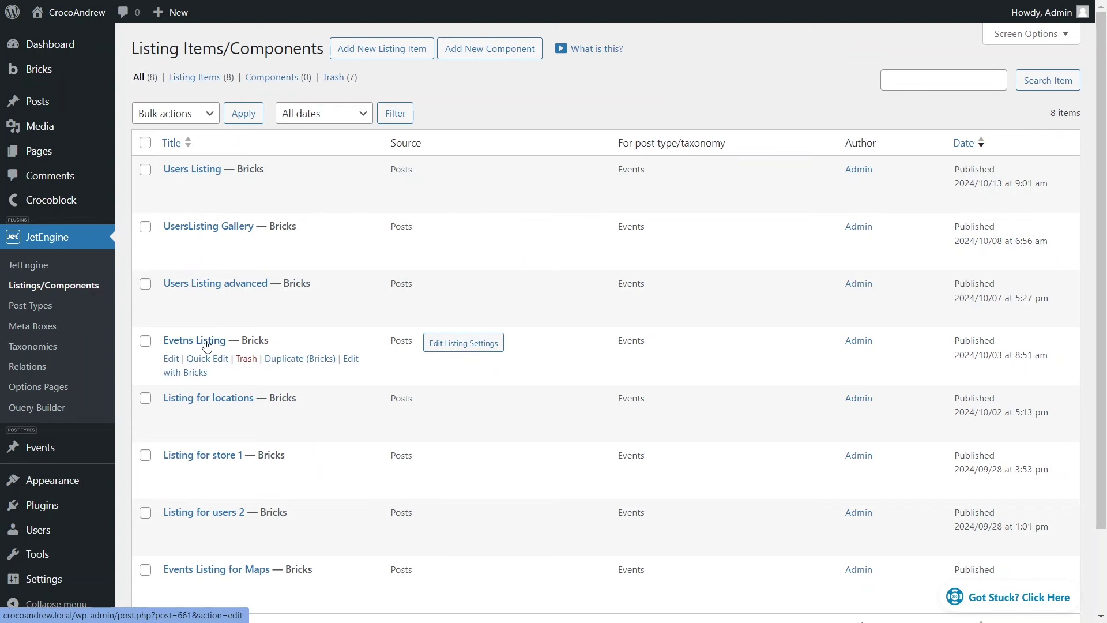
left_click(301, 361)
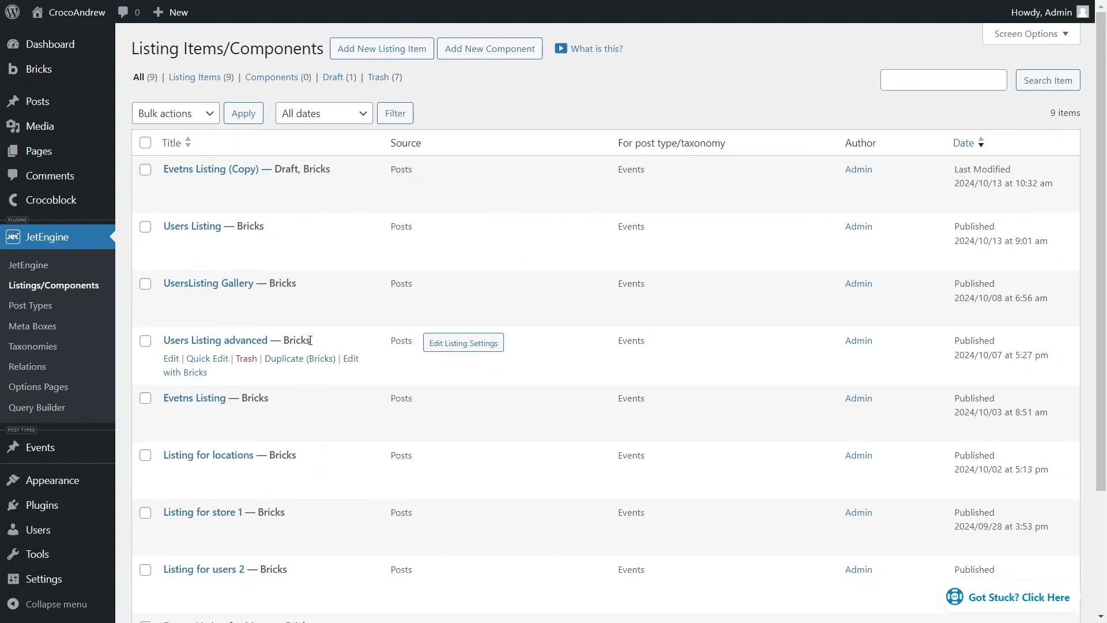
Rename the copy 'Evetns Listing for data store1' with slug 'events-listing-for-data-store1' and update it.
left_click(207, 186)
key("BackSpace")
key("BackSpace")
key("BackSpace")
key("BackSpace")
key("BackSpace")
key("BackSpace")
type("for data store1")
key("Tab")
type("events-listing-for-data-store1")
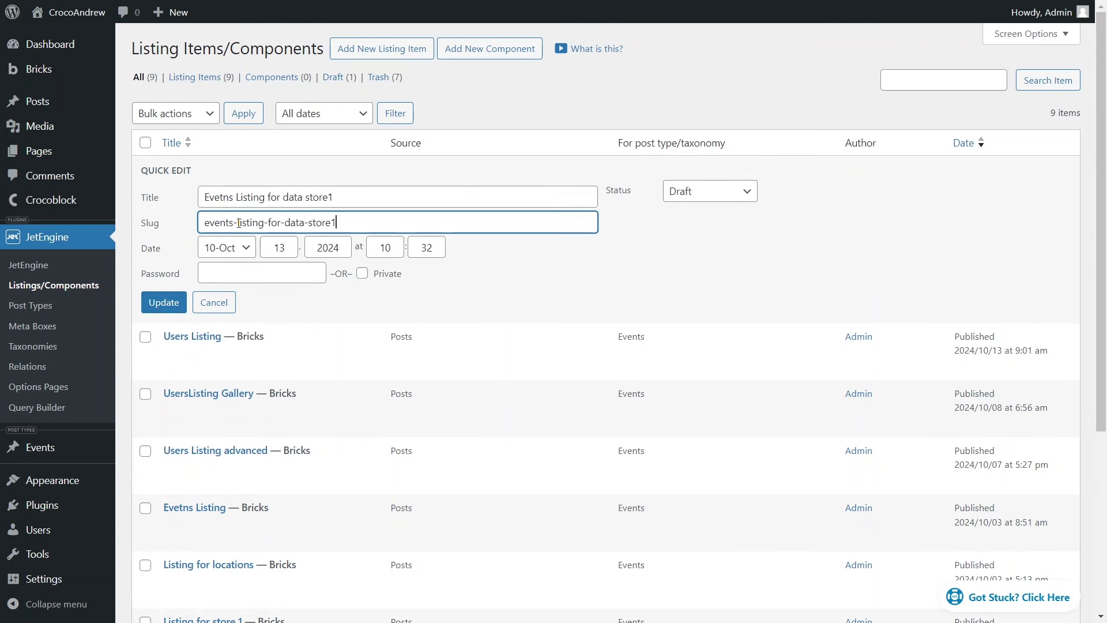
left_click(175, 305)
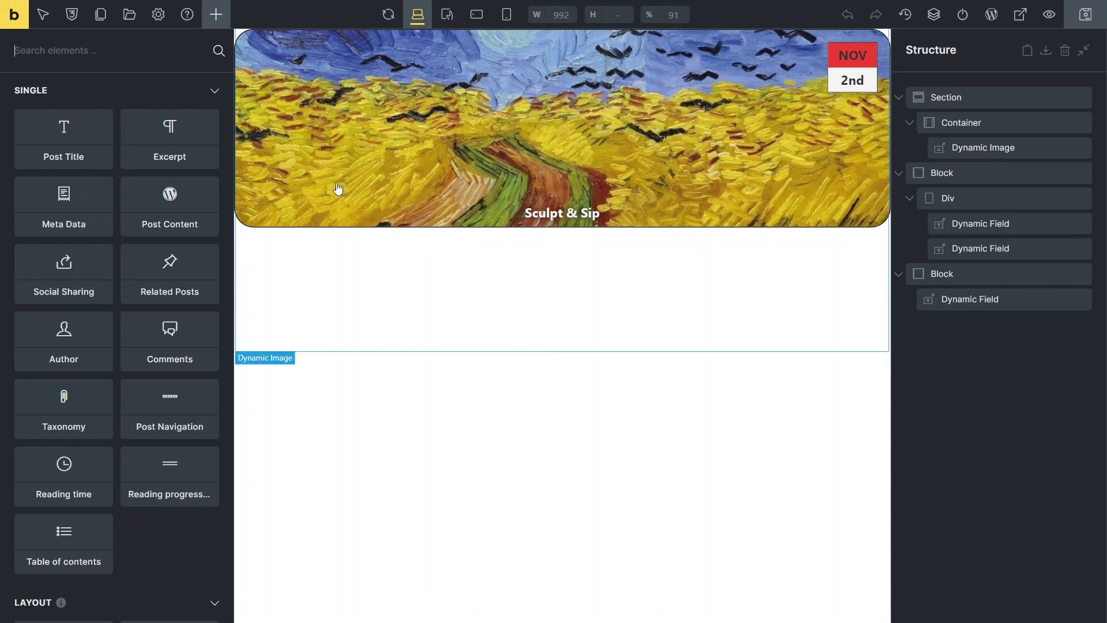
Add a Data Store Button to the listing below the last Dynamic Field.
left_click(113, 50)
type("da")
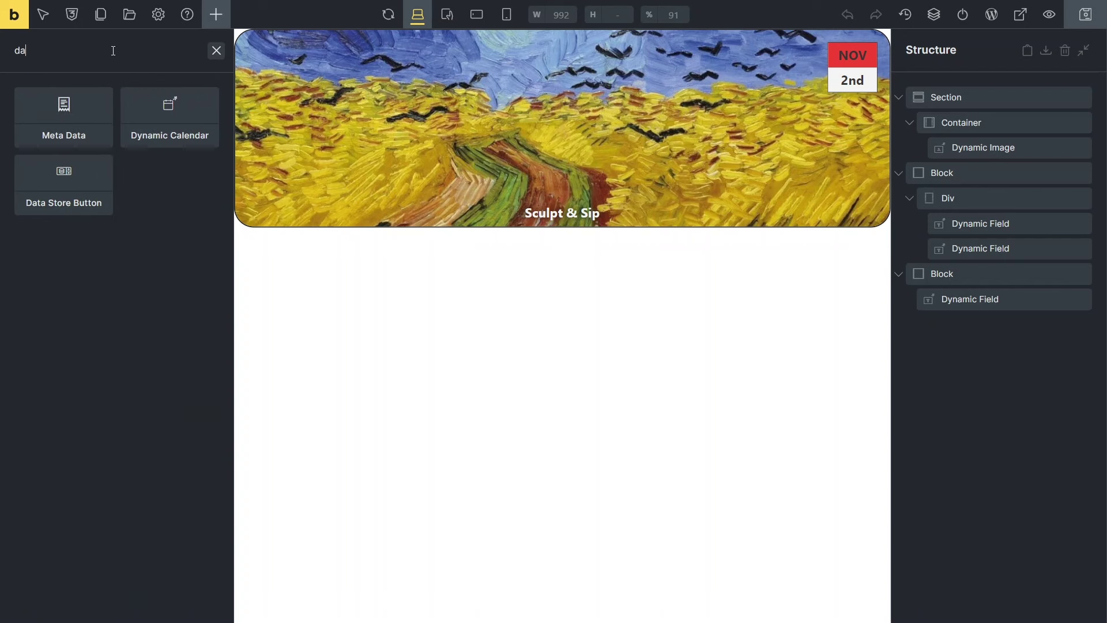
type("ta")
left_click_drag(85, 110, 347, 251)
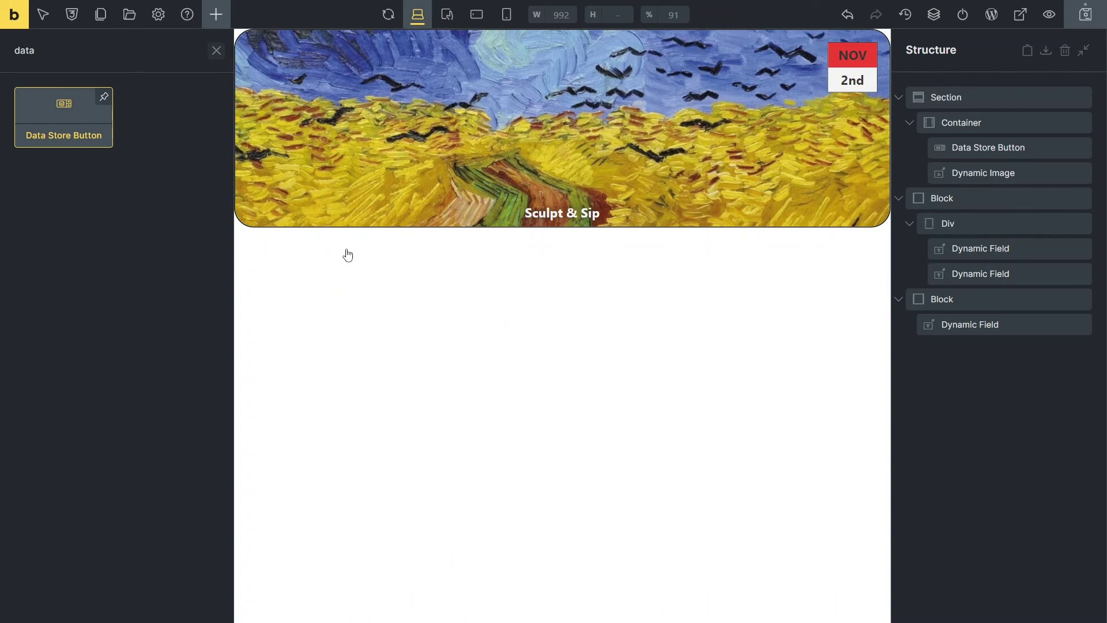
left_click(964, 149)
left_click_drag(964, 150, 901, 343)
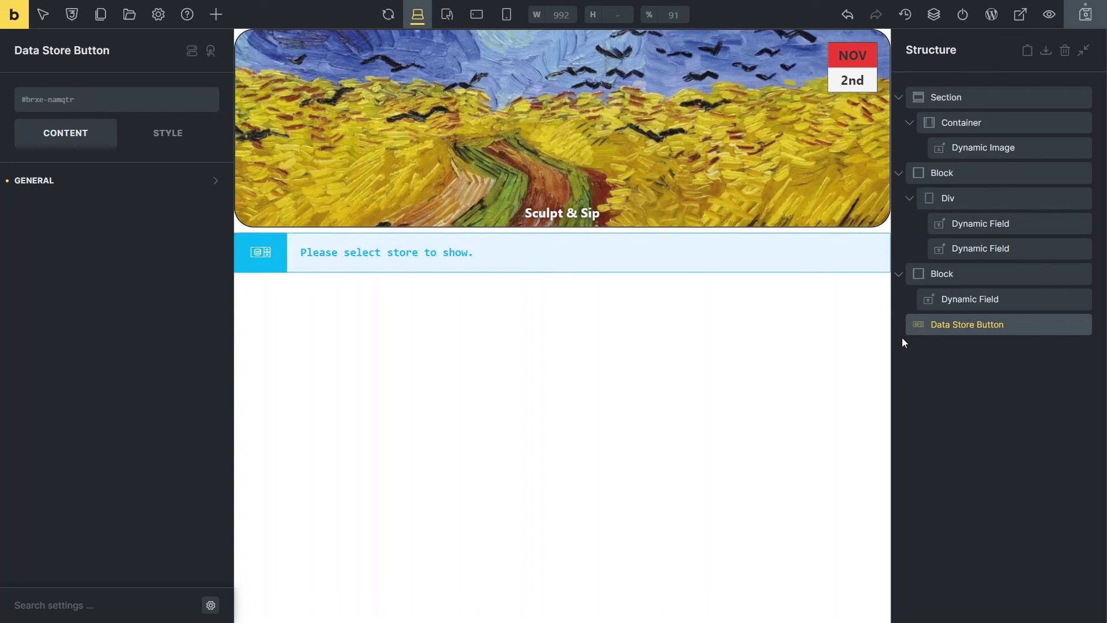
Link the button to Data store1 and label it 'Add to Favorites'.
left_click(215, 183)
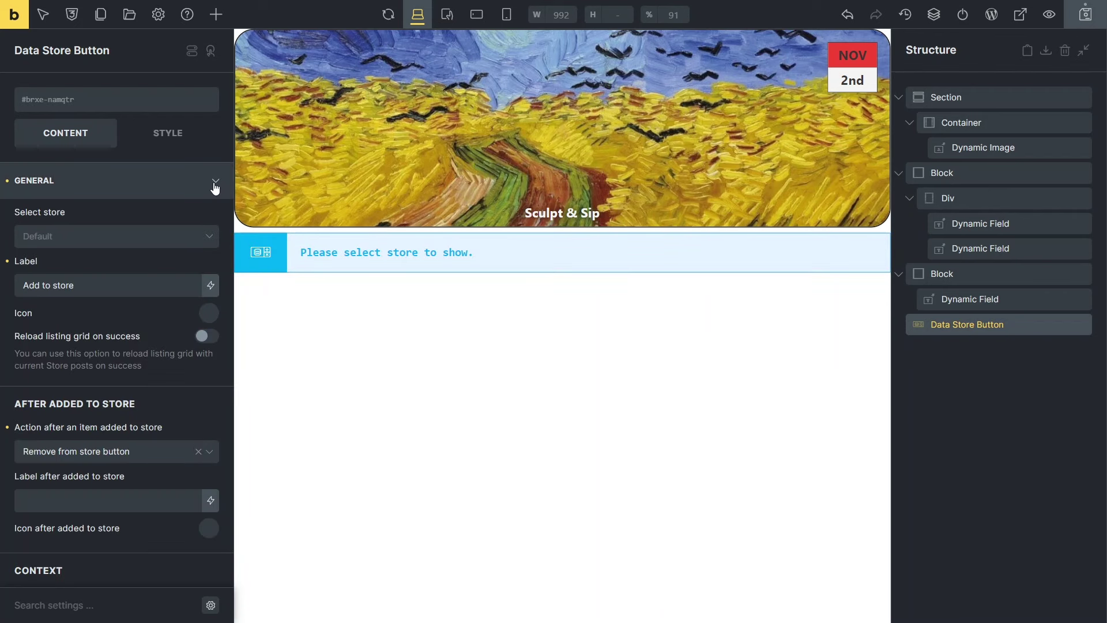
left_click(210, 237)
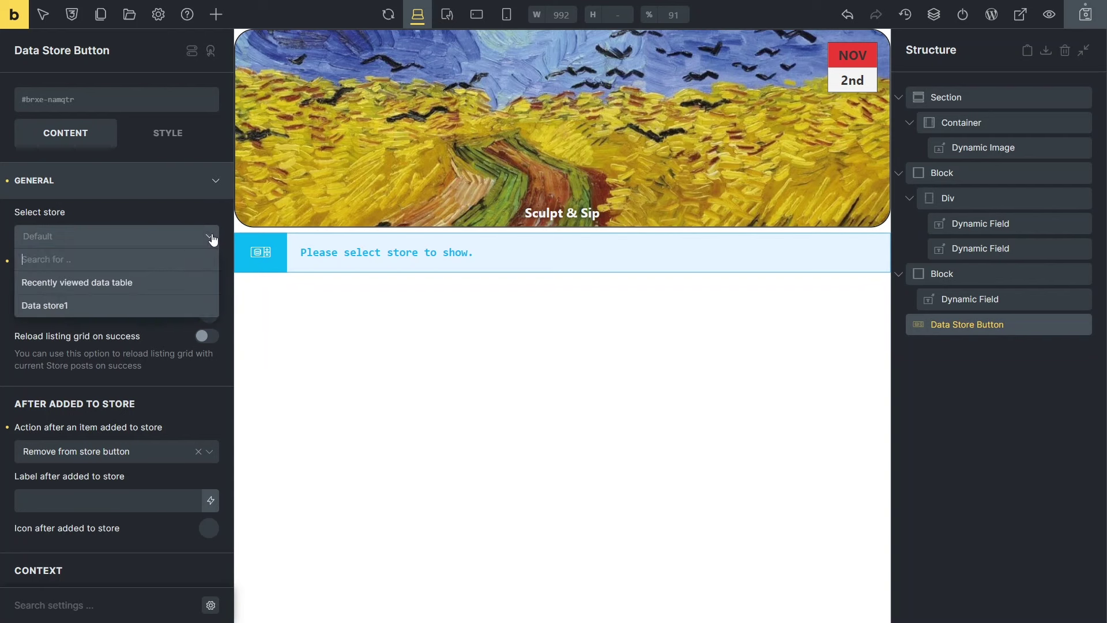
left_click(133, 308)
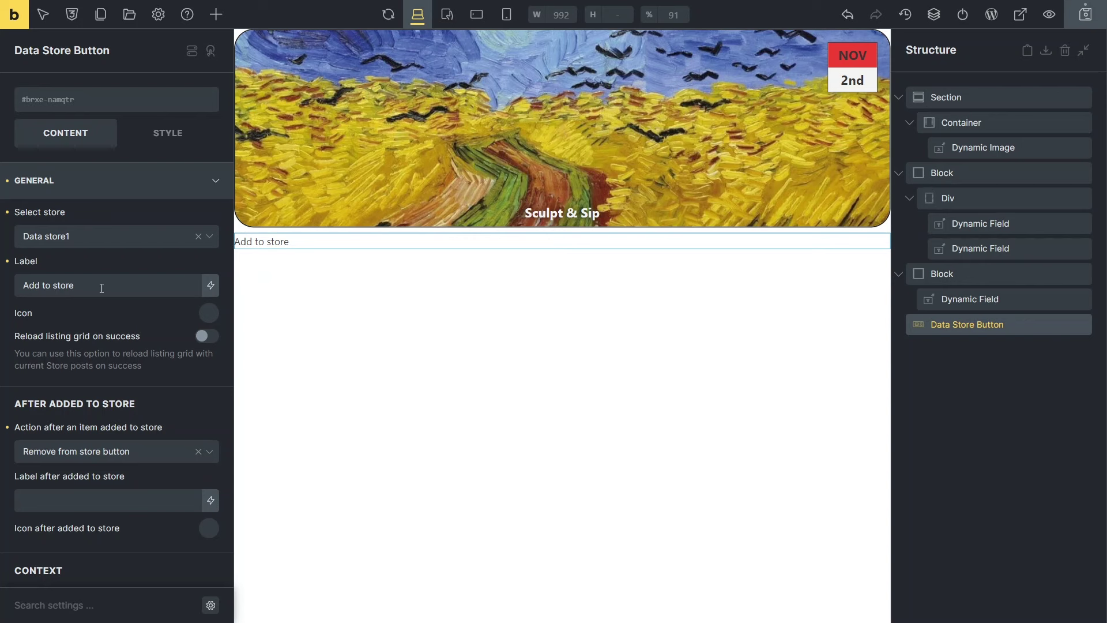
left_click_drag(74, 285, 55, 286)
key("BackSpace")
type("Favorites")
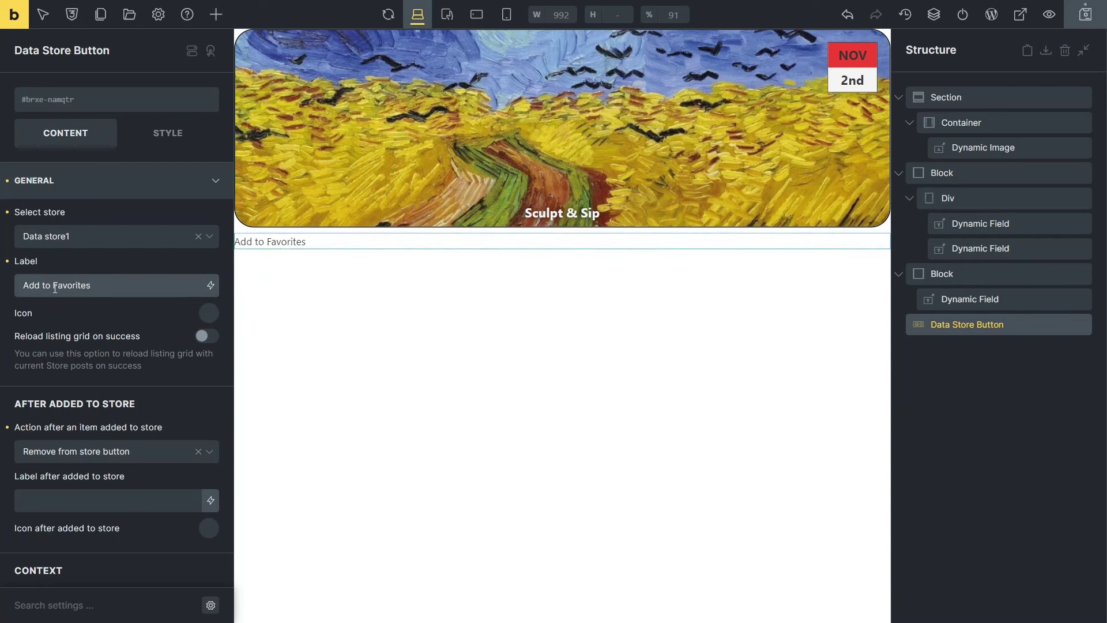
Give the button a heart icon from Fontawesome - Regular.
left_click(209, 318)
left_click(195, 354)
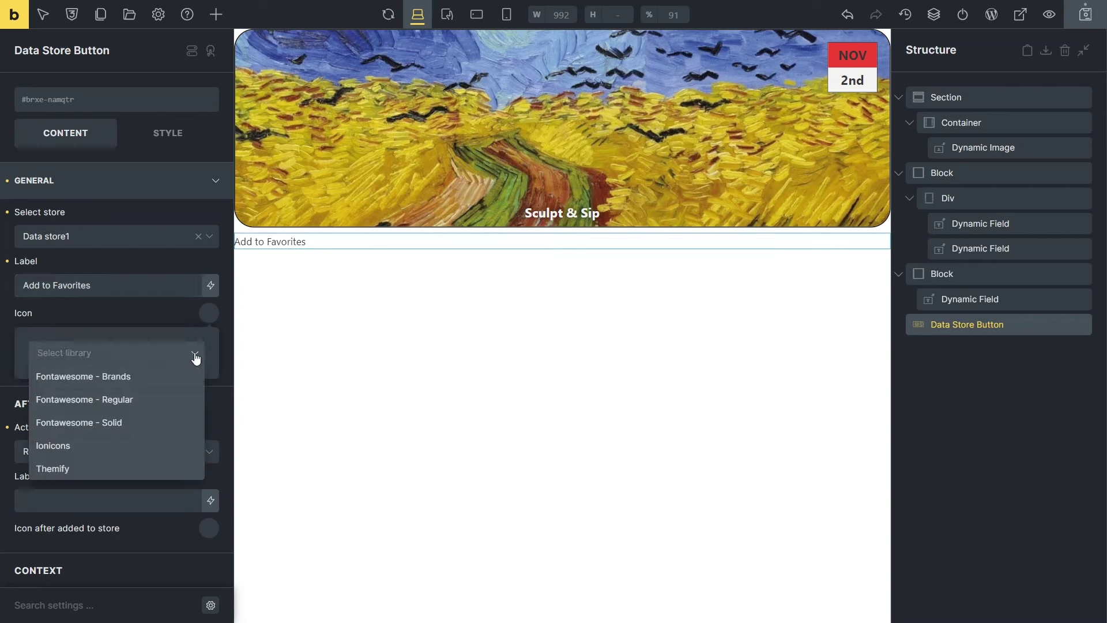
left_click(156, 400)
left_click(150, 387)
type("hea")
left_click(139, 426)
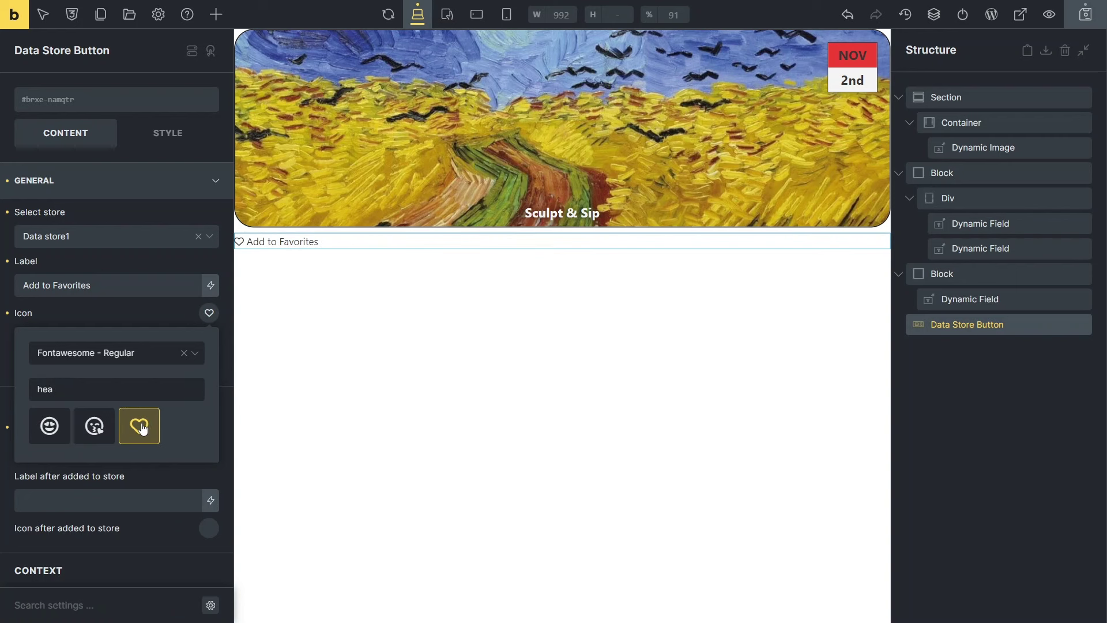
left_click(207, 318)
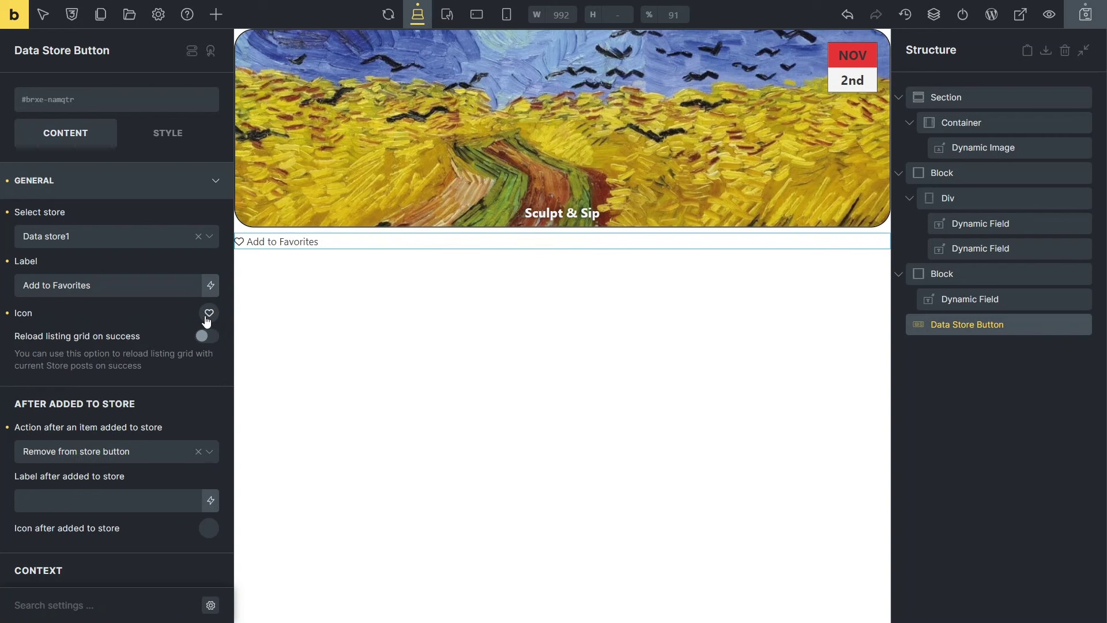
Reload listing grid 'abc' after a successful add.
left_click(210, 340)
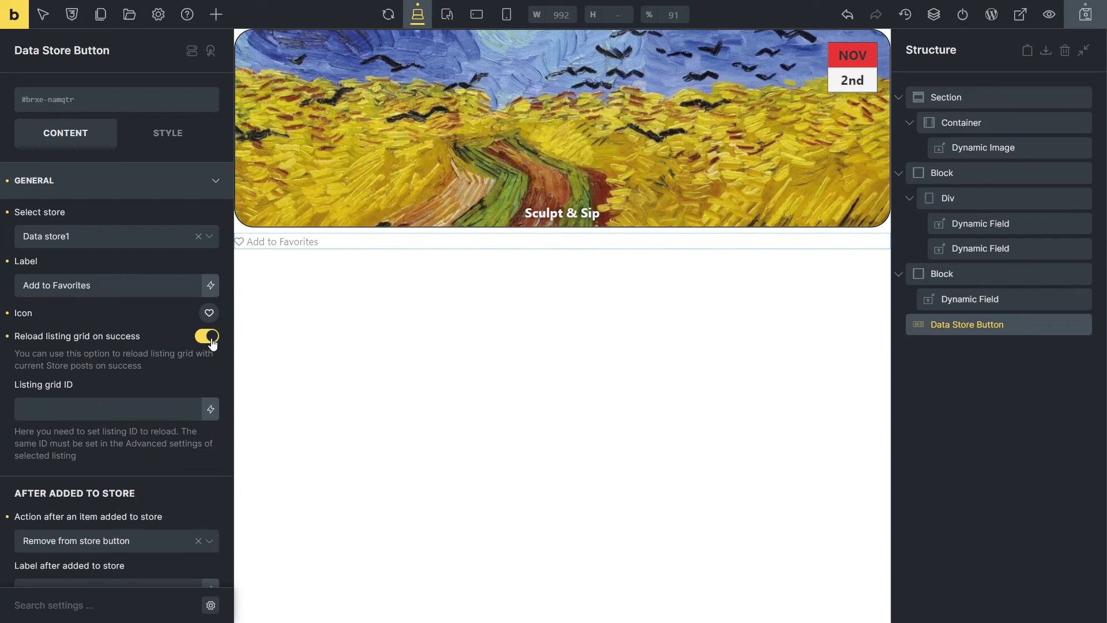
left_click(69, 410)
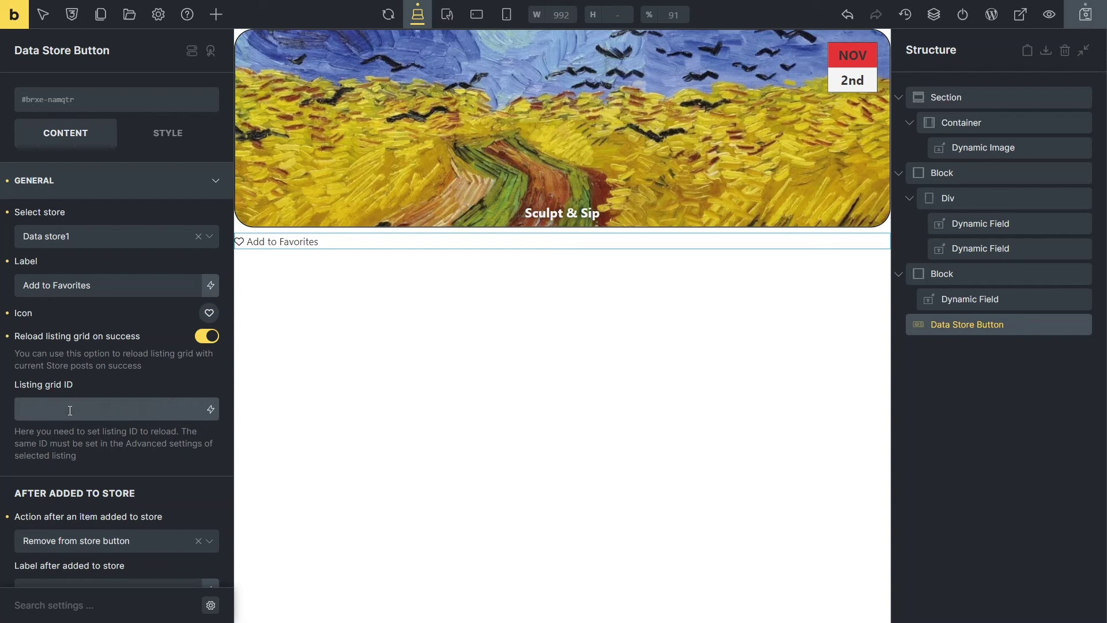
type("abc")
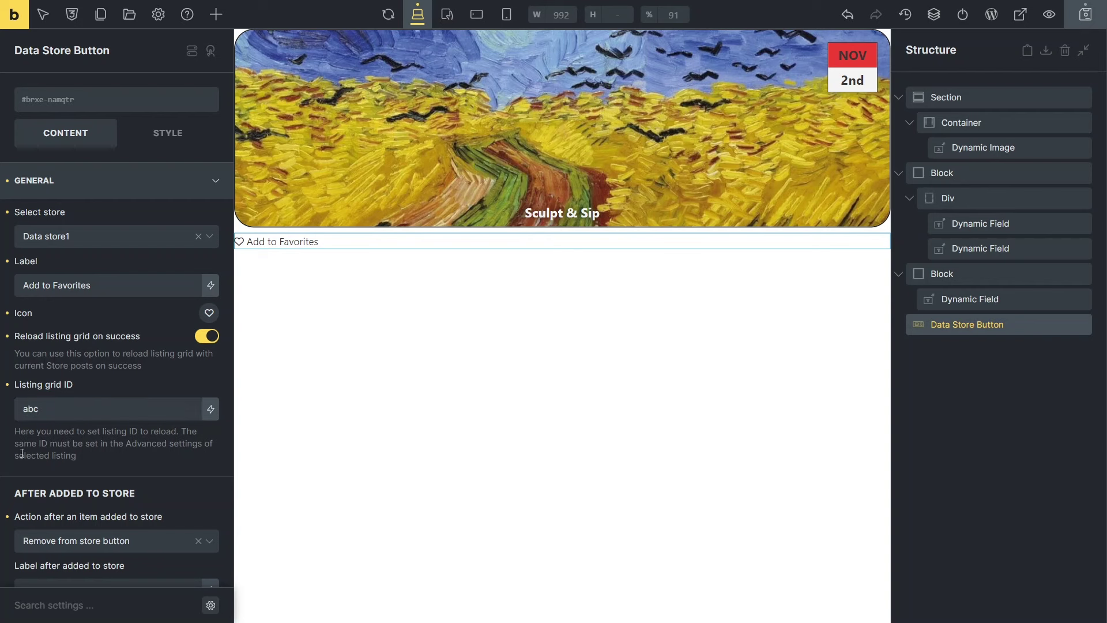
Switch the button status after adding, with label 'Go to Favorites' and URL '#'.
scroll(11, 449, "down", 3)
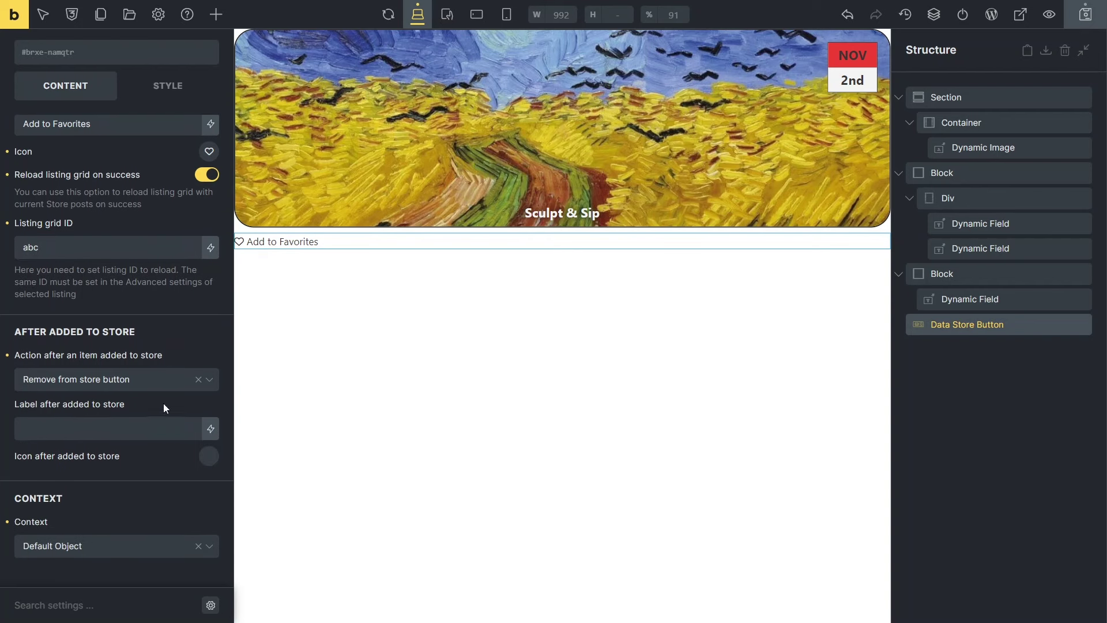
left_click(209, 381)
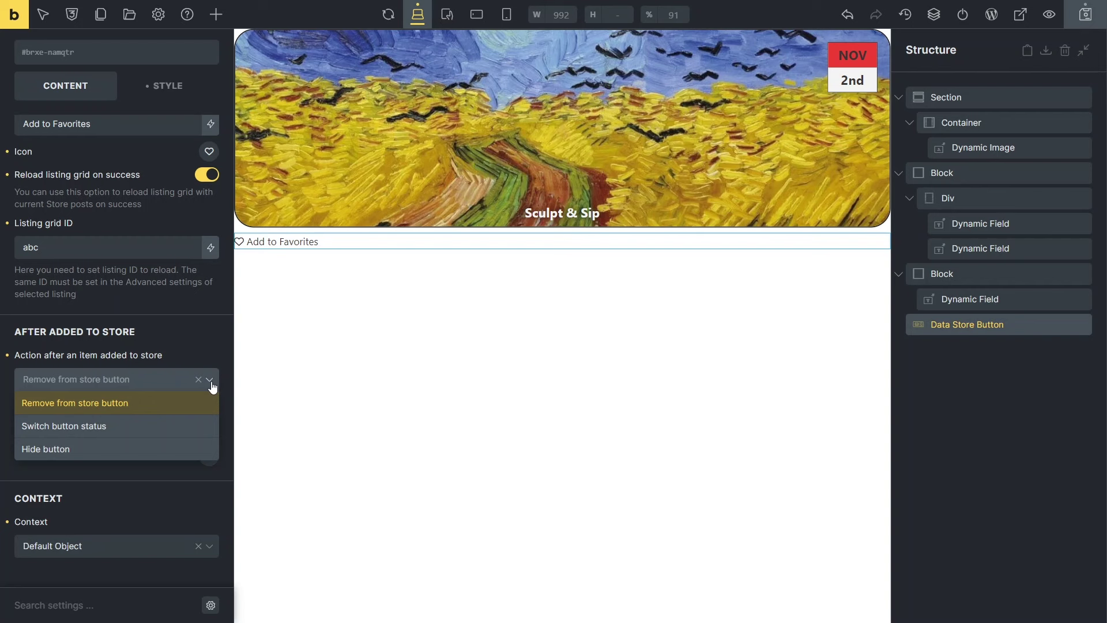
left_click(171, 426)
left_click(170, 427)
type("Go to Favorites")
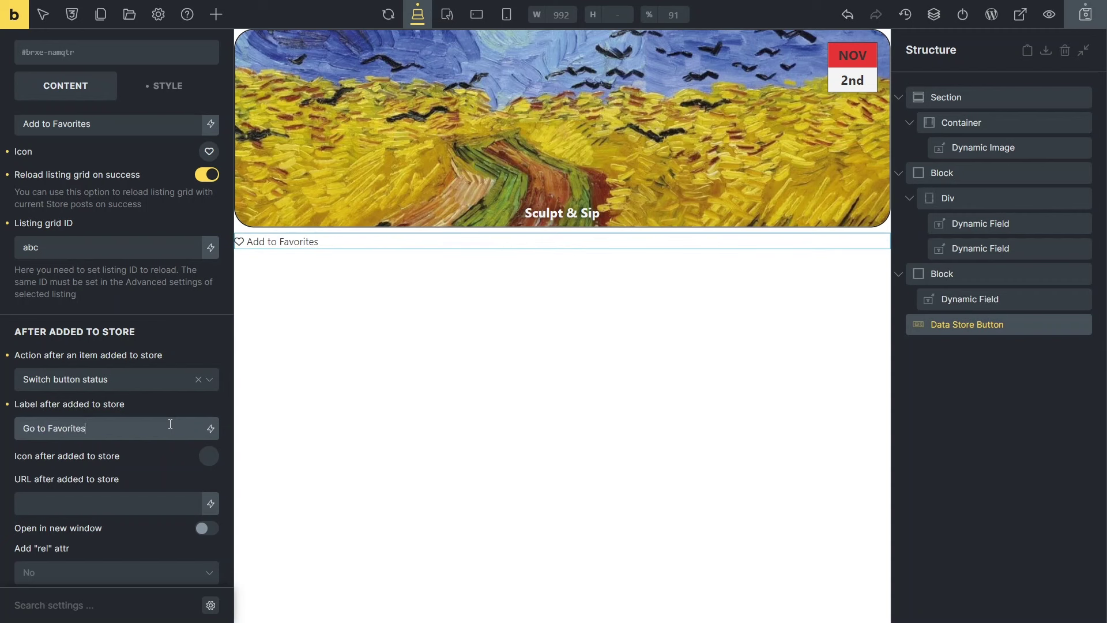
left_click(138, 503)
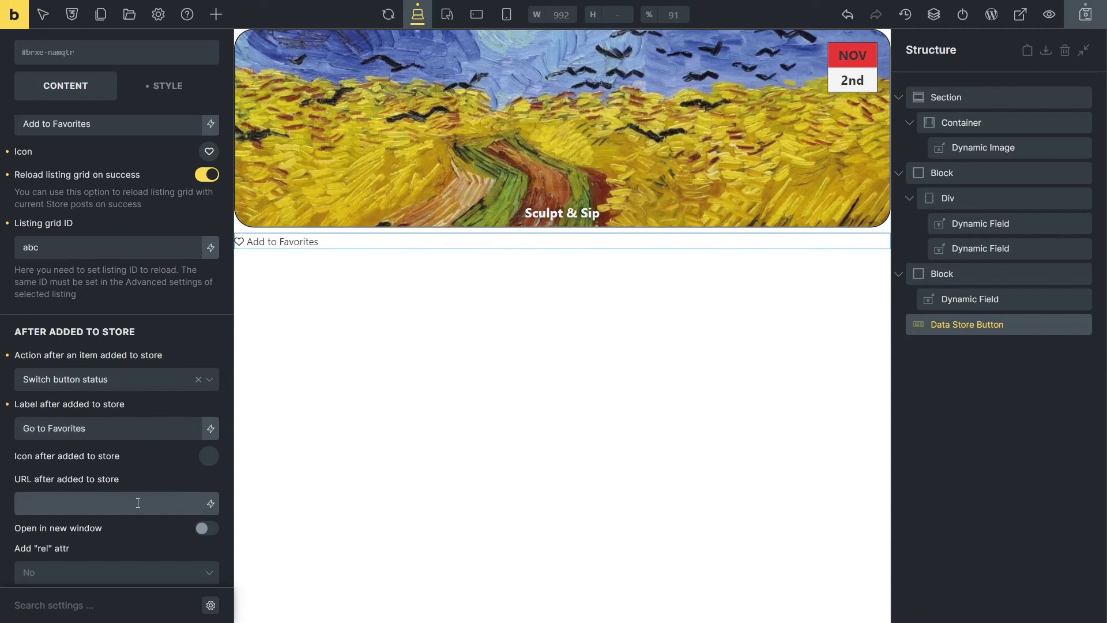
type("#")
Give the button a blue background and light grey text, test it on Sculpt & Sip, and save.
left_click(166, 86)
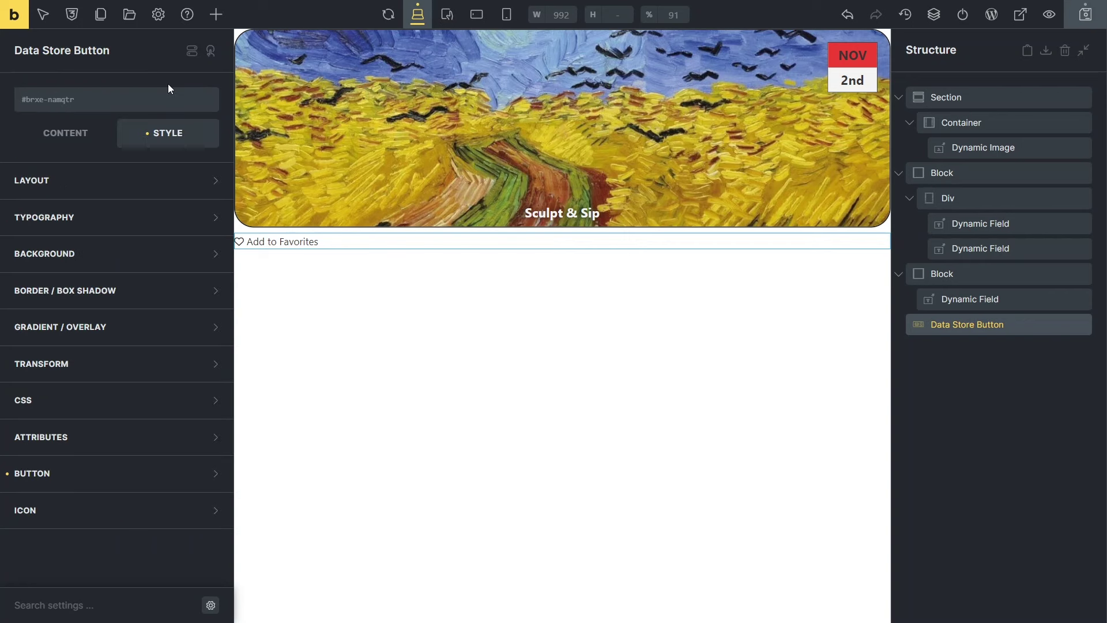
left_click(213, 254)
left_click(209, 288)
left_click(132, 350)
left_click(214, 217)
left_click(208, 251)
left_click(58, 284)
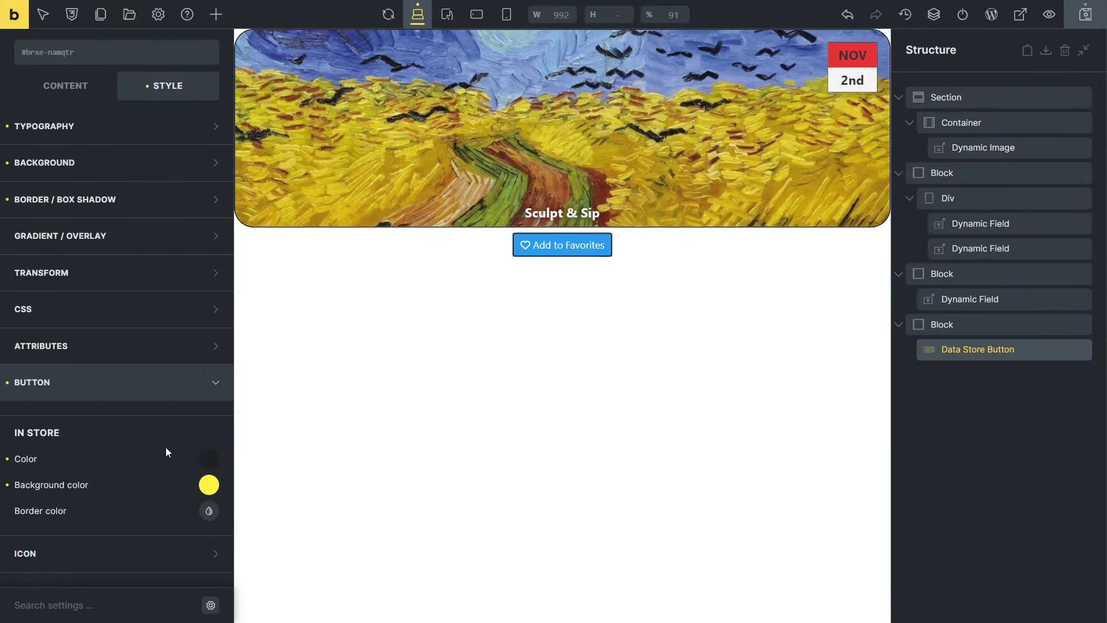
left_click(547, 254)
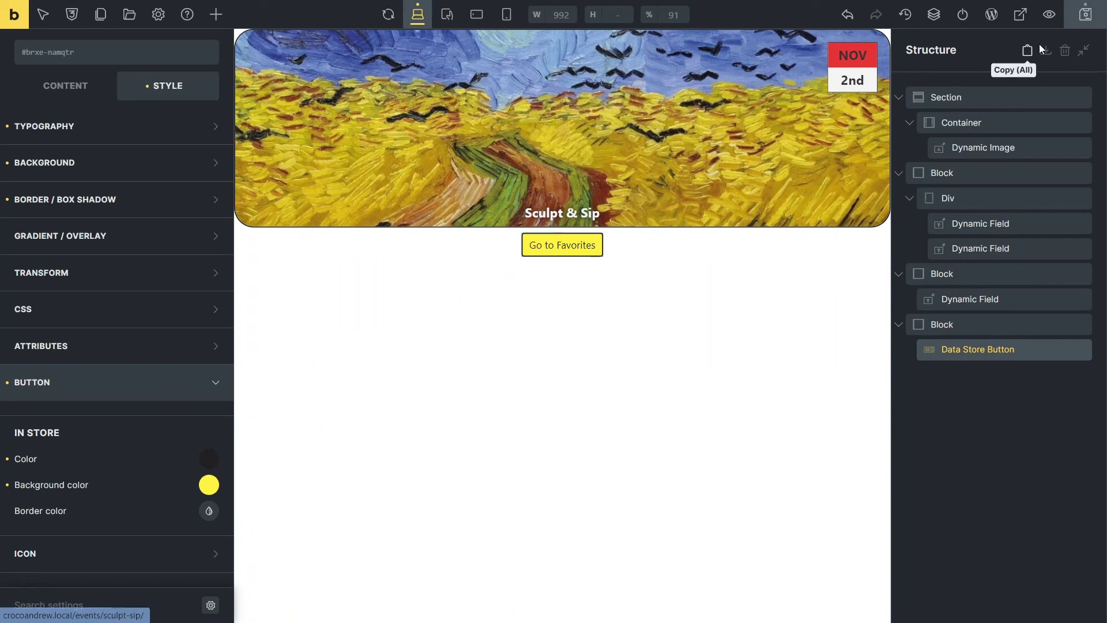
left_click(1082, 22)
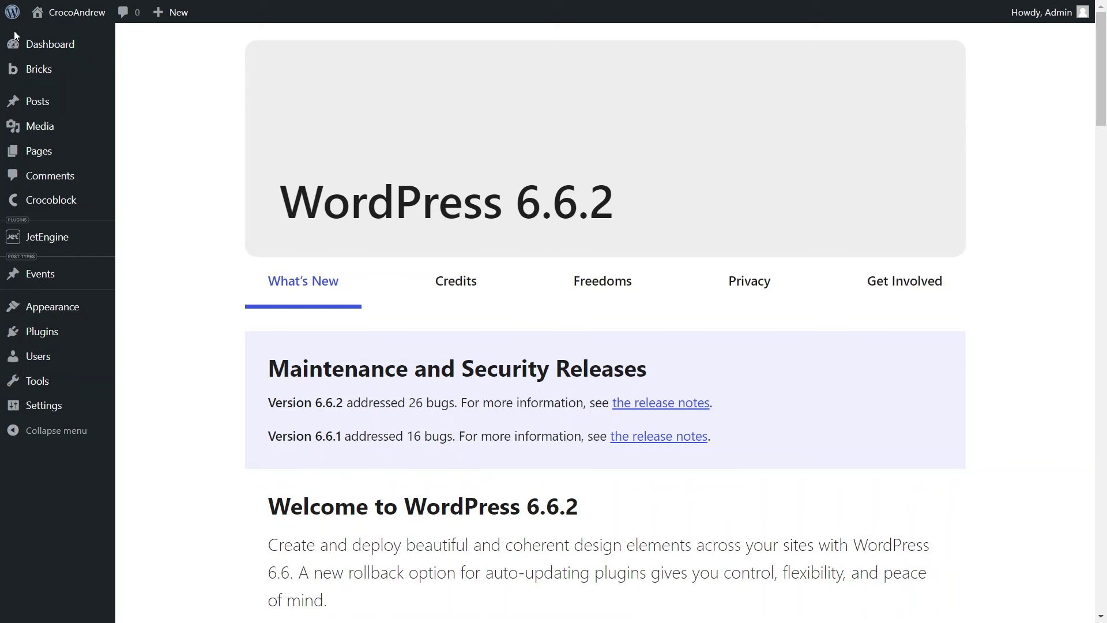
Point the Events Listing Page grid at 'Evetns Listing for data store1', save, and preview.
left_click(55, 153)
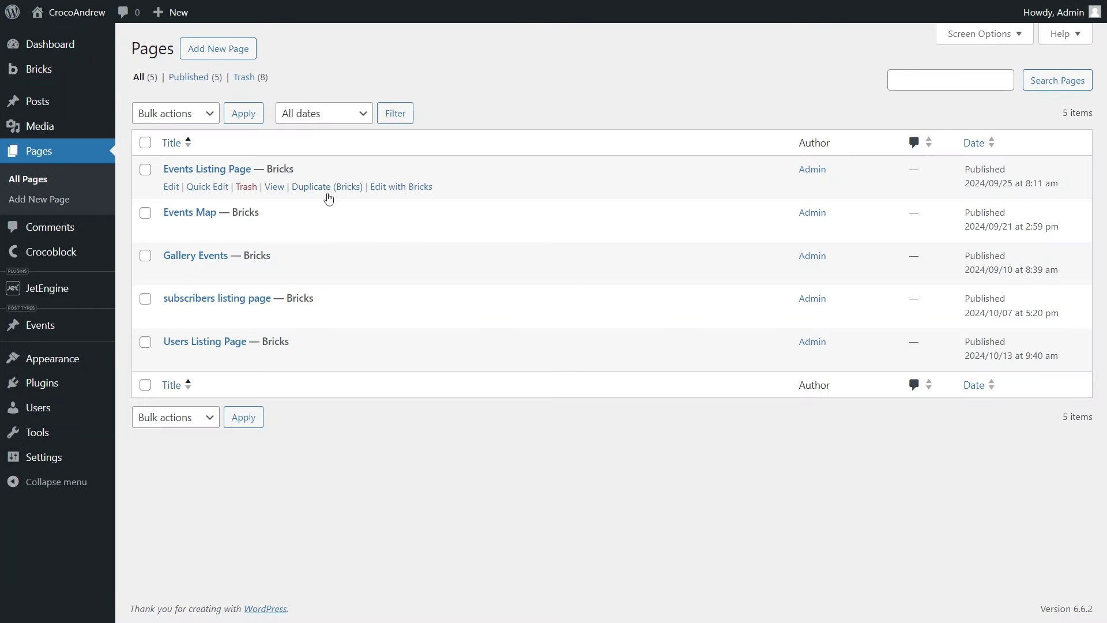
left_click(398, 187)
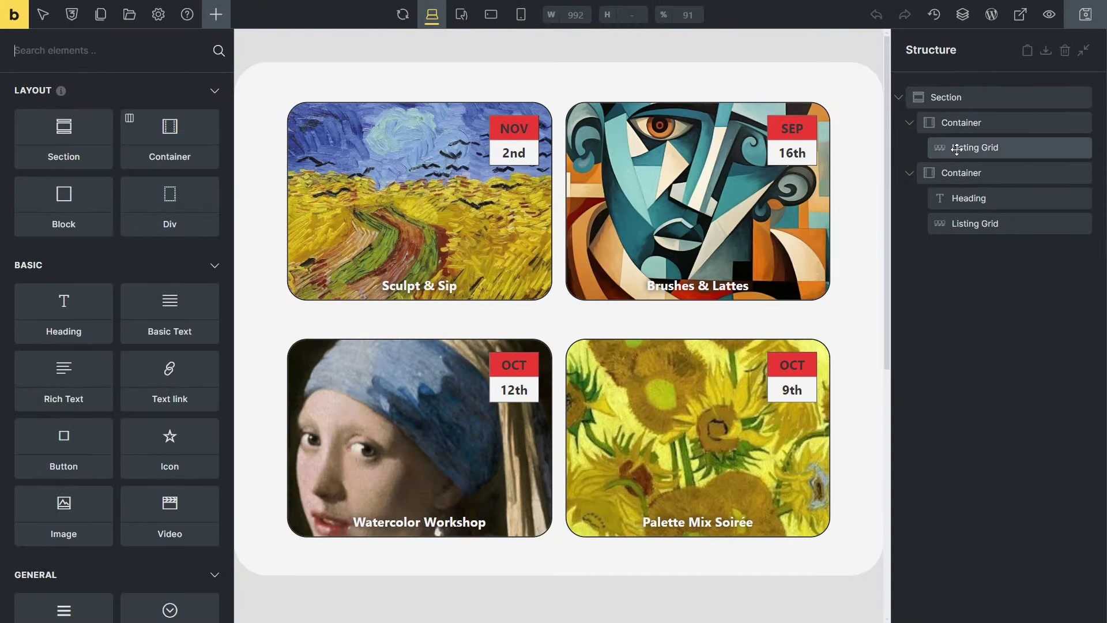
left_click(957, 150)
left_click(217, 182)
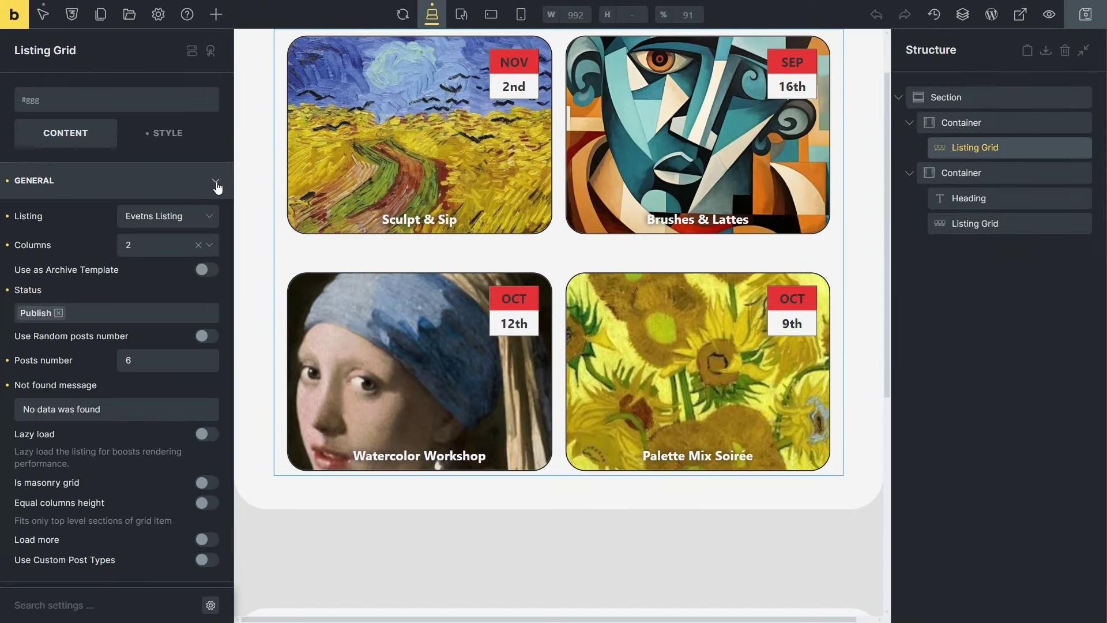
left_click(209, 220)
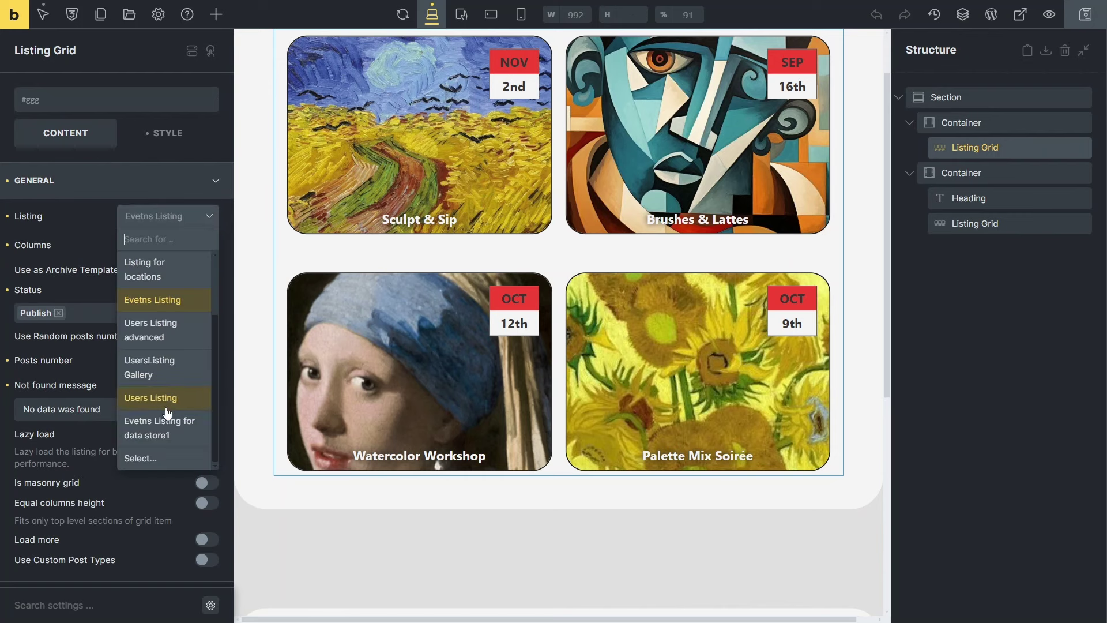
left_click(181, 438)
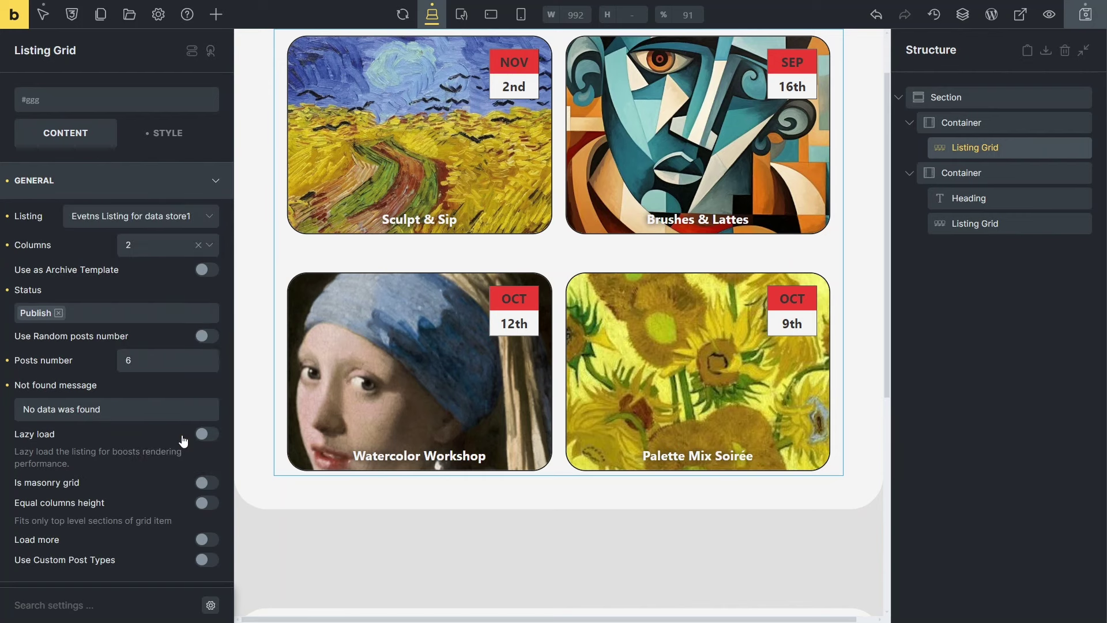
left_click(1086, 15)
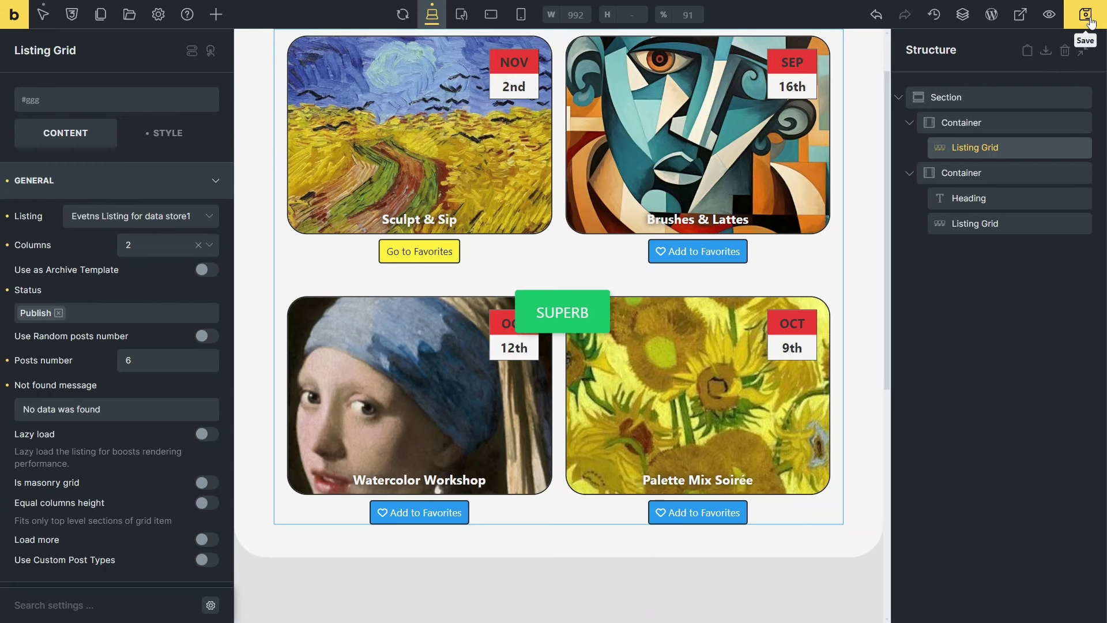
left_click(1049, 14)
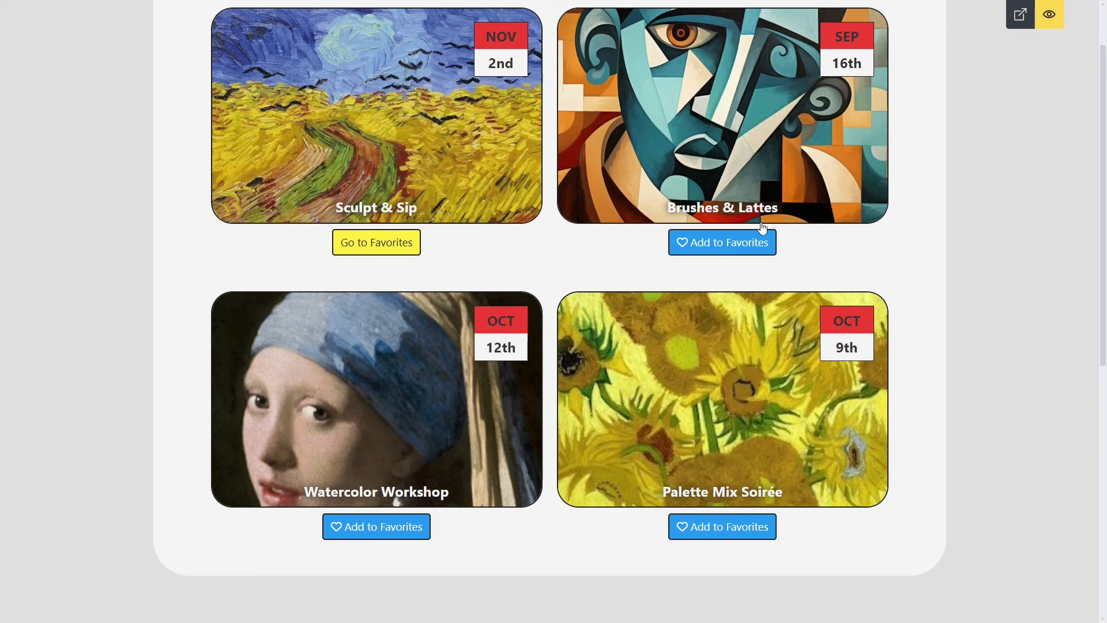
Add Brushes & Lattes and Palette Mix Soirée to favorites, then return to the WordPress dashboard.
left_click(748, 245)
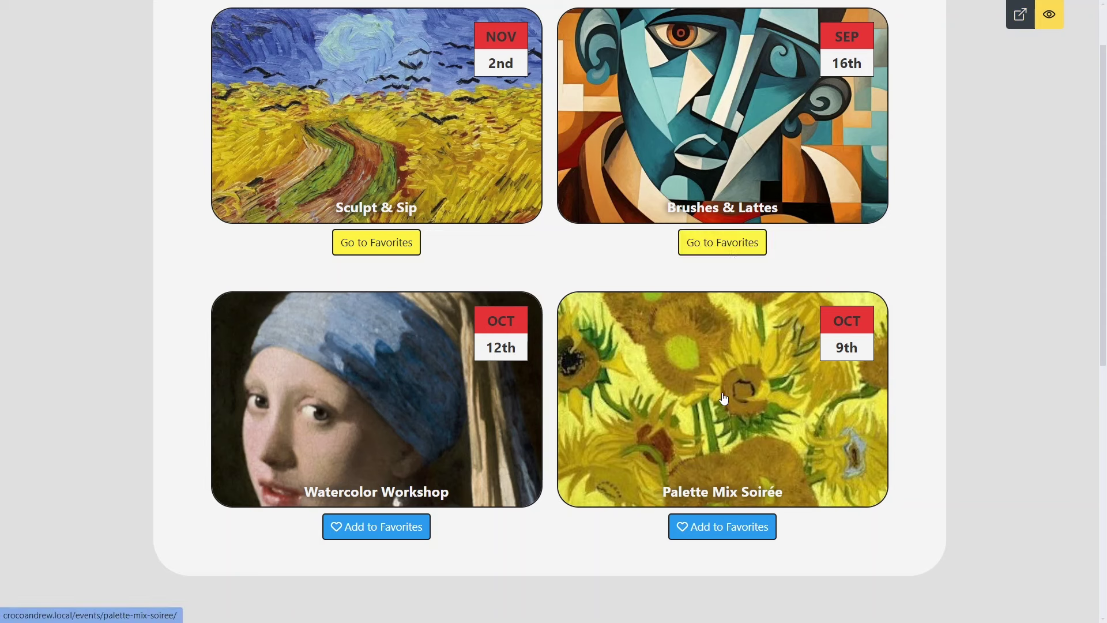
left_click(721, 531)
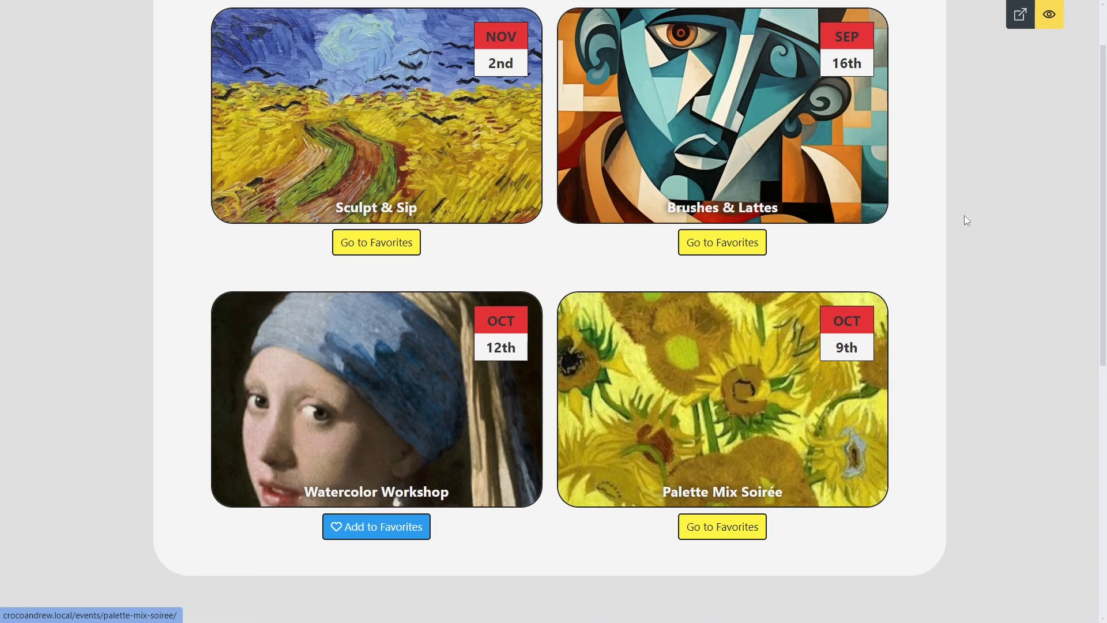
left_click(1048, 16)
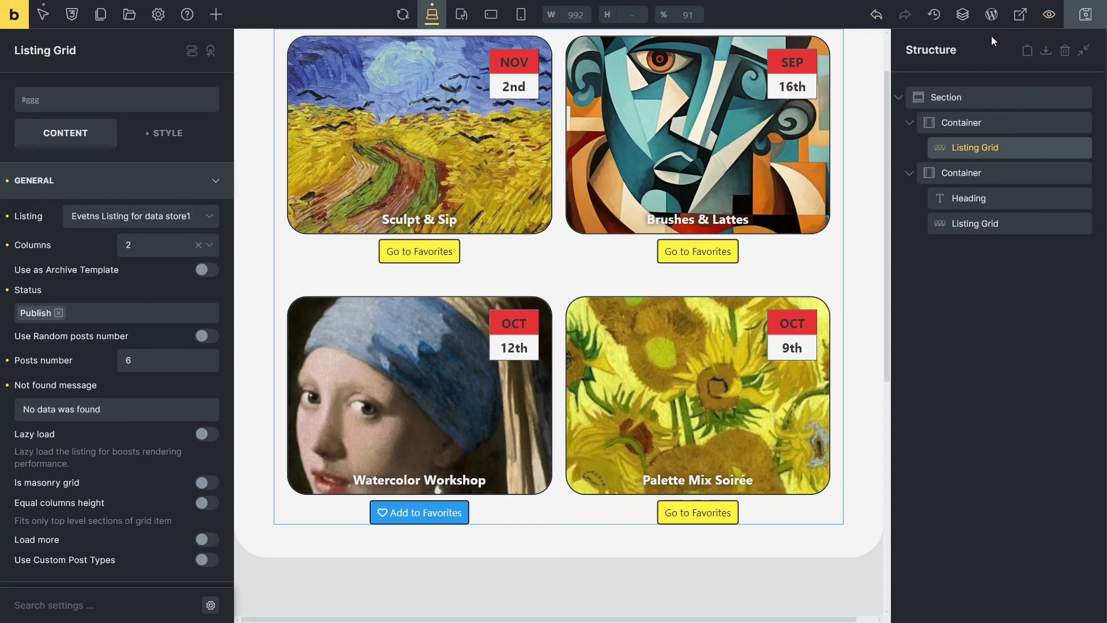
left_click(4, 16)
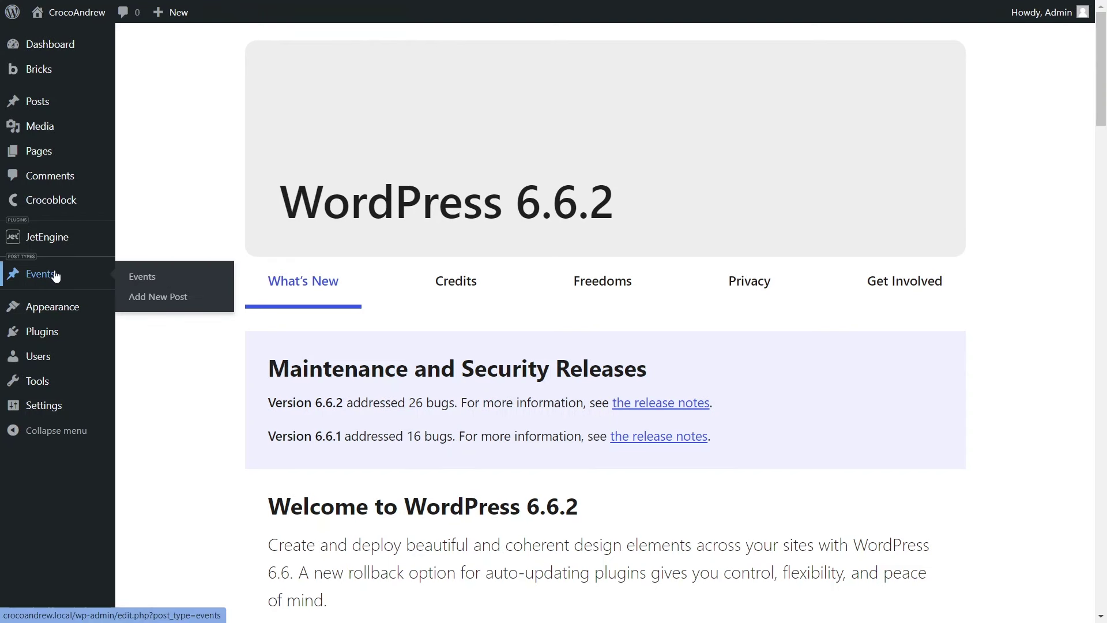
Duplicate the Evetns Listing for data store1 listing.
left_click(141, 256)
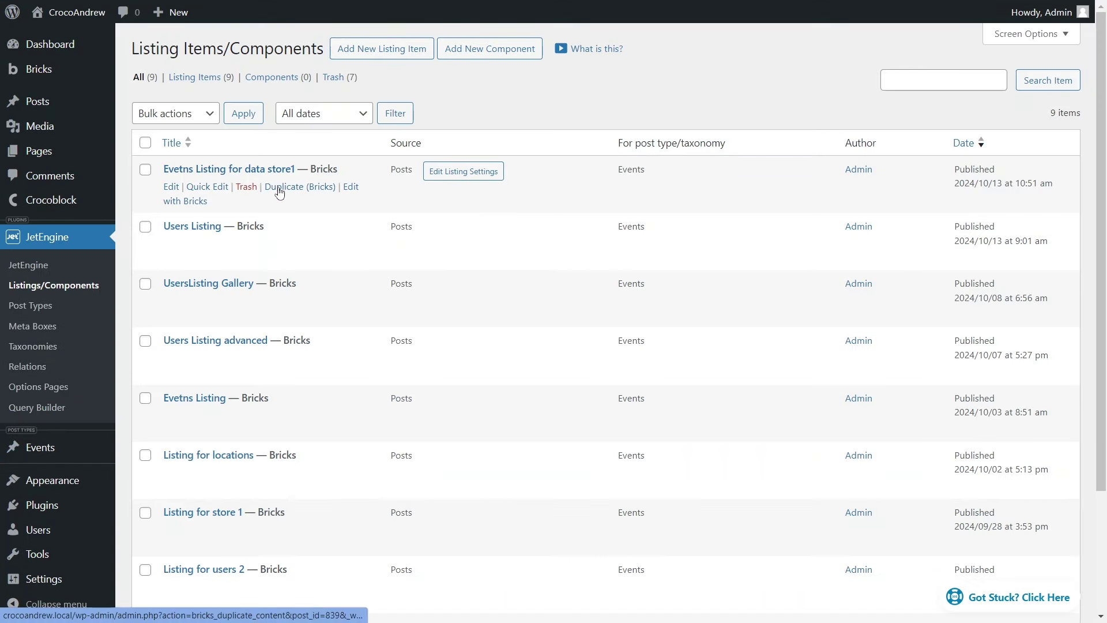
left_click(279, 187)
mouse_move(279, 190)
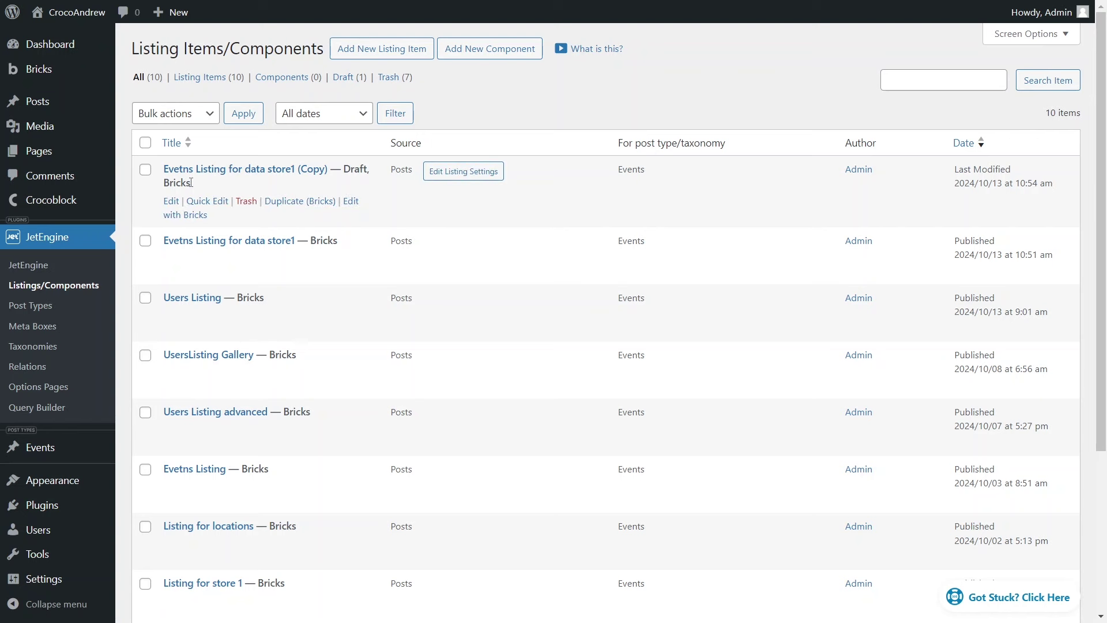
Retitle the copy 'Evetns Listing for data store1 display' and paste that title into the slug.
left_click(206, 202)
left_click_drag(367, 197, 336, 196)
type("display")
key("ctrl+a")
key("ctrl+c")
left_click(301, 228)
key("ctrl+v")
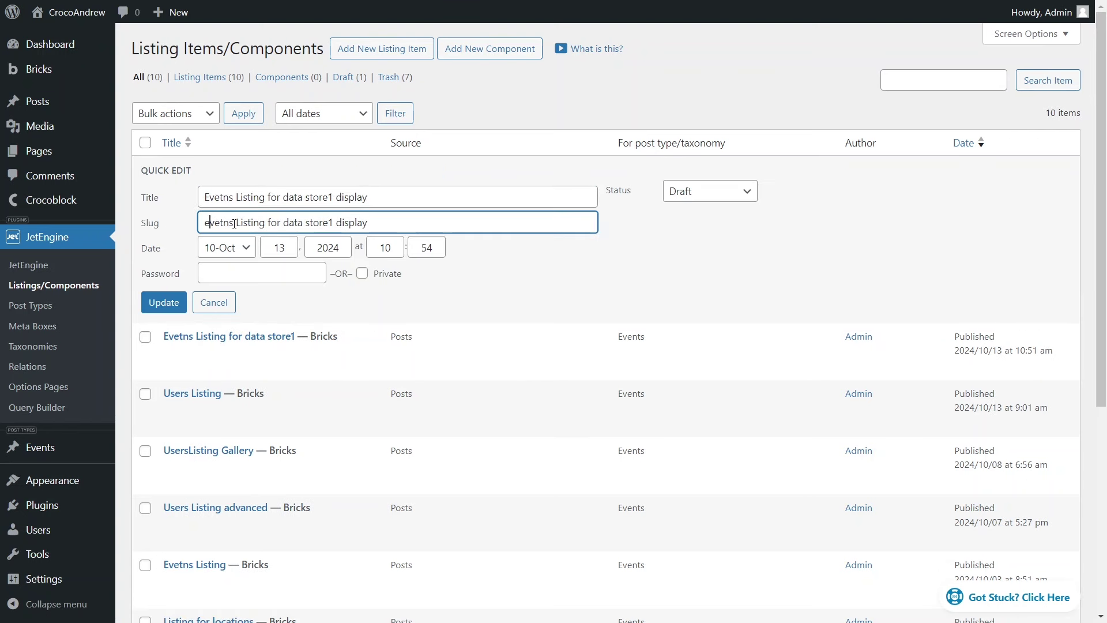
Replace the slug's spaces with hyphens and update the copy.
left_click_drag(233, 223, 240, 223)
type("-l")
double_click(266, 223)
type("-")
double_click(281, 223)
type("-")
double_click(306, 223)
type("-")
double_click(336, 223)
type("-")
left_click(164, 302)
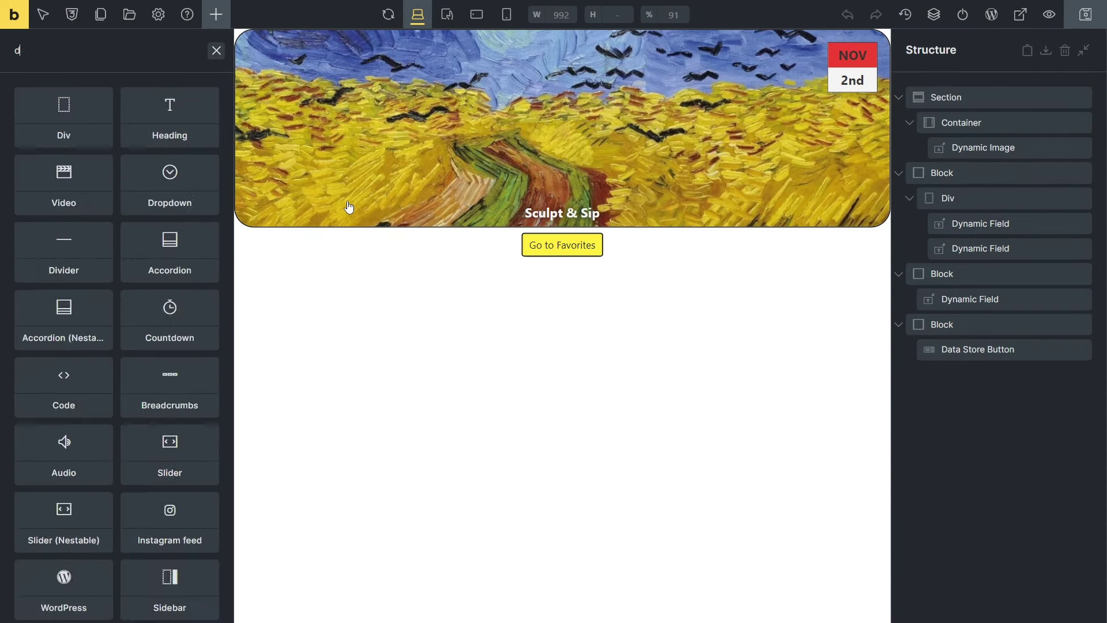
Add a Dynamic Field under the event image showing the Description meta field.
type("yna")
left_click_drag(86, 129, 431, 237)
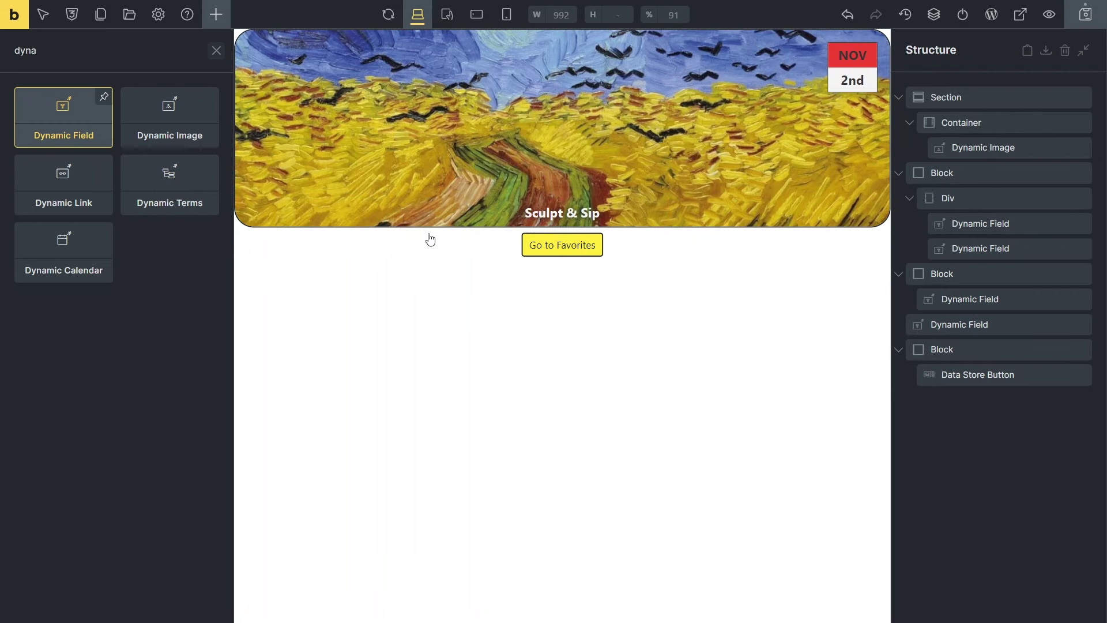
left_click(934, 319)
left_click(211, 180)
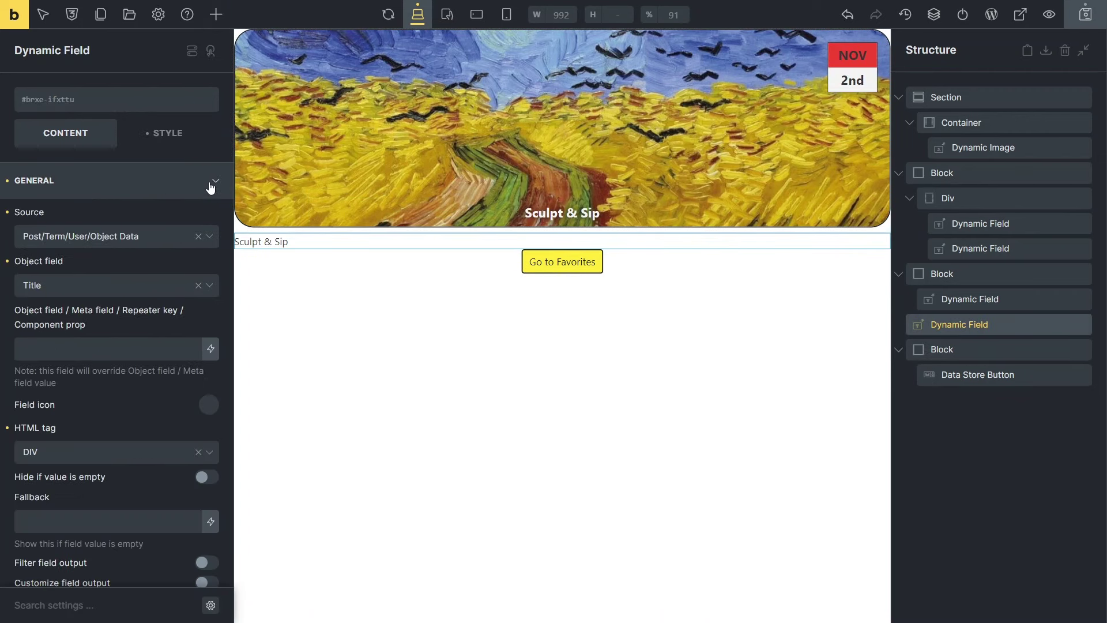
left_click(209, 236)
left_click(161, 306)
left_click(211, 293)
left_click(140, 402)
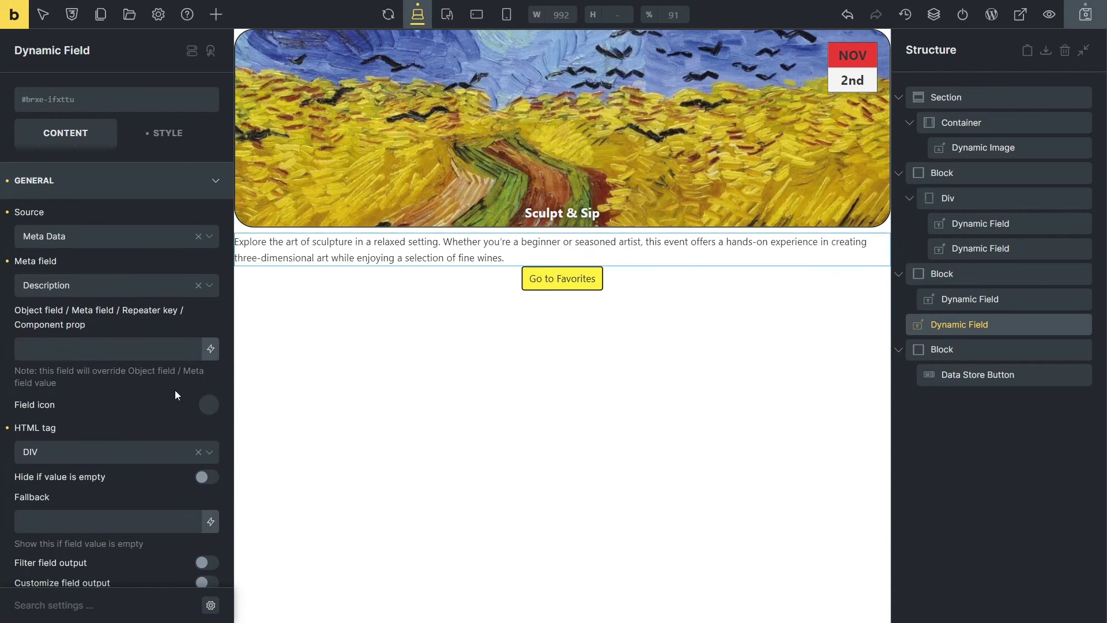
Make the favorites button offer removal once added, labelled 'Remove from Favorites'.
left_click(960, 375)
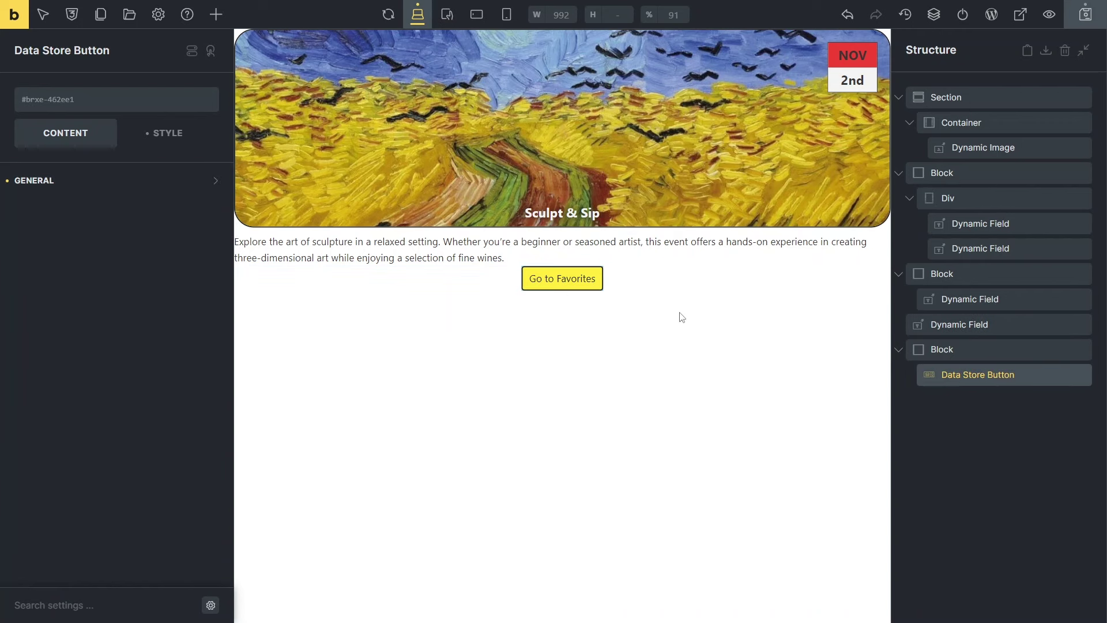
left_click(196, 176)
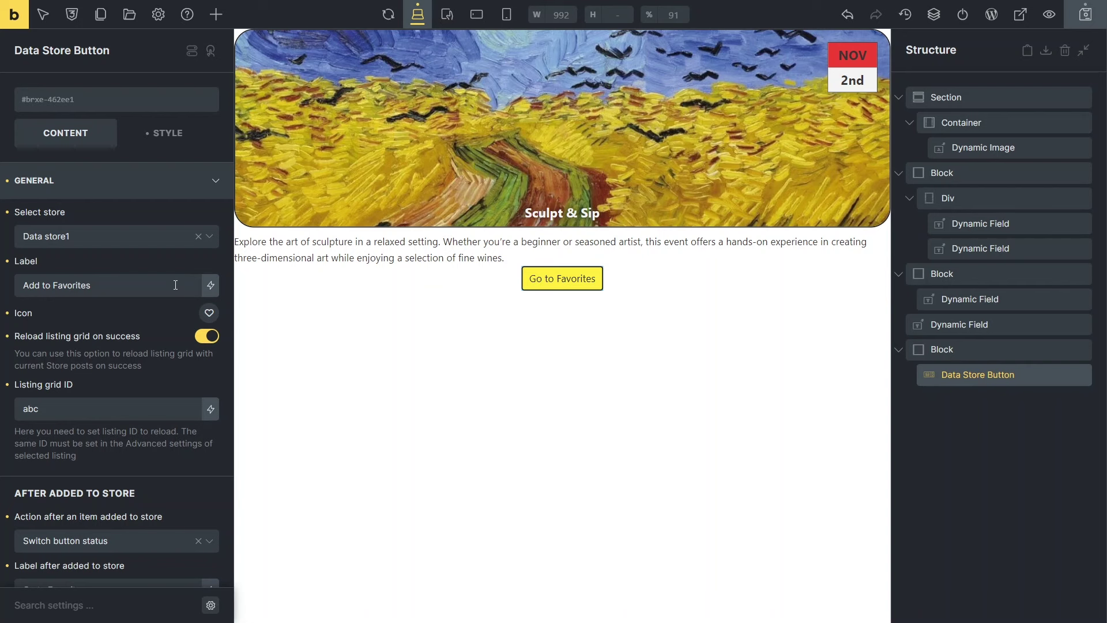
scroll(156, 380, "down", 3)
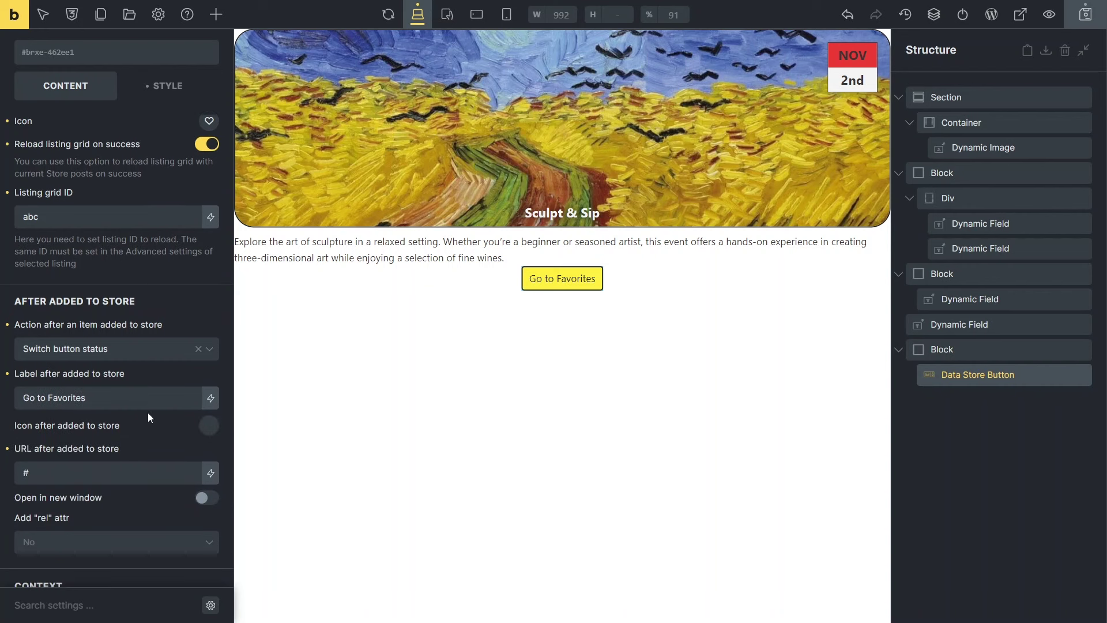
left_click(209, 358)
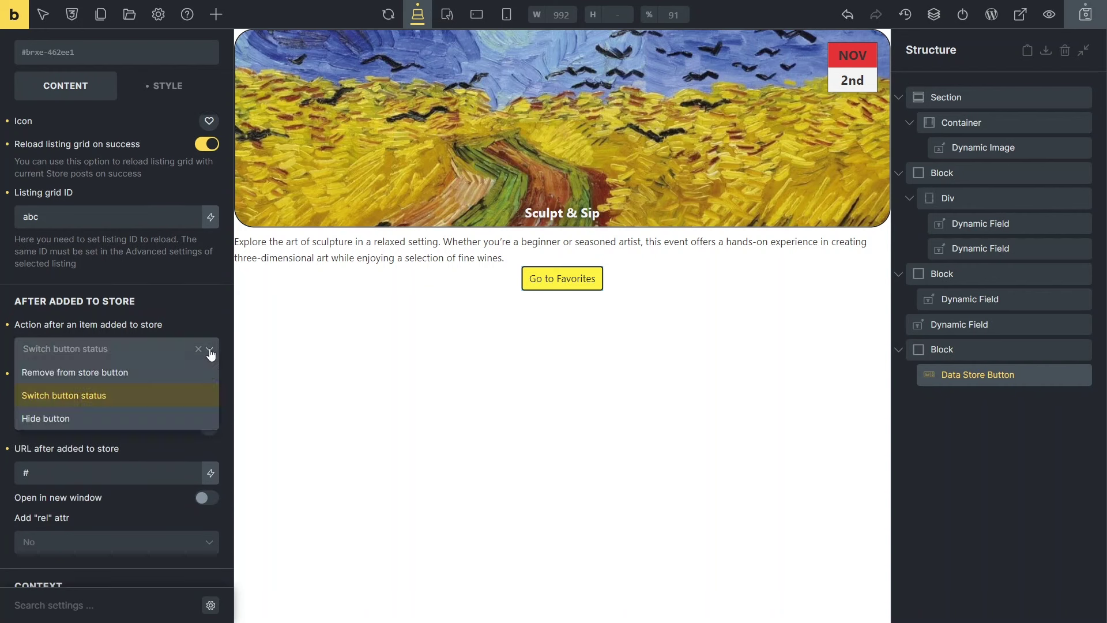
left_click(128, 376)
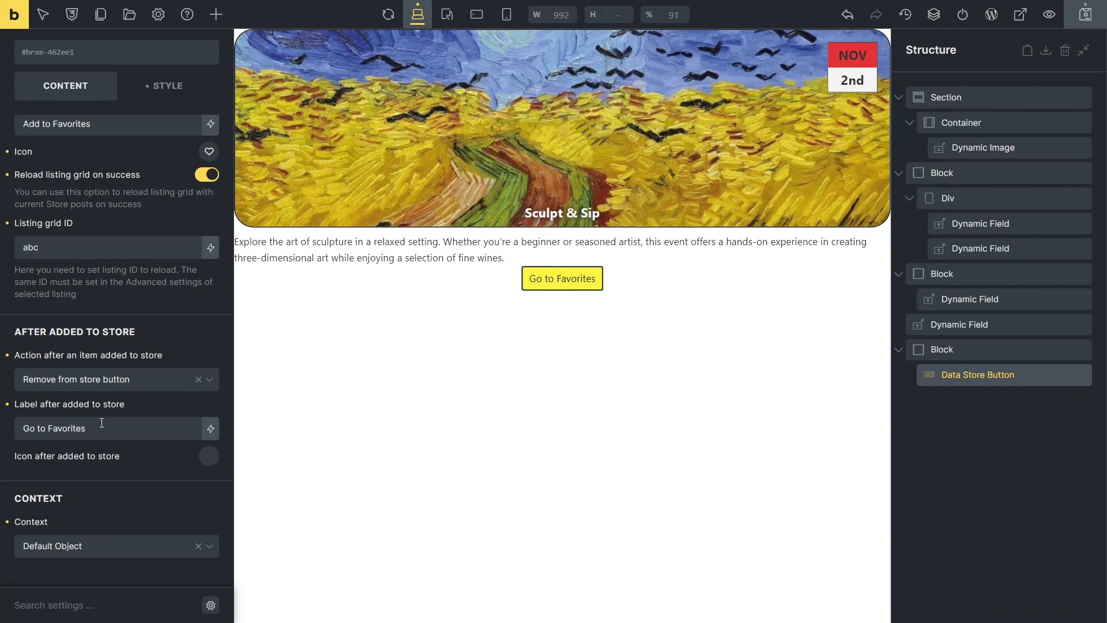
left_click_drag(89, 429, 42, 431)
left_click(47, 429)
type("Remove from")
left_click(47, 429)
key("BackSpace")
key("BackSpace")
key("BackSpace")
key("BackSpace")
key("BackSpace")
Give the added state a Fontawesome - Regular trash icon, then save and publish the template.
left_click(205, 459)
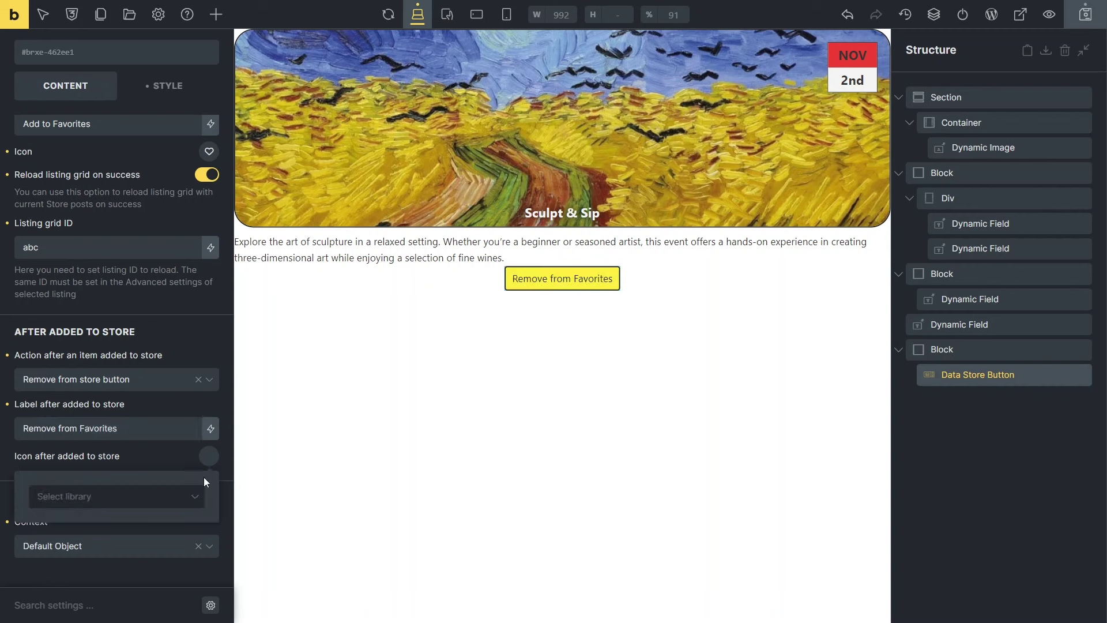
left_click(195, 497)
left_click(176, 545)
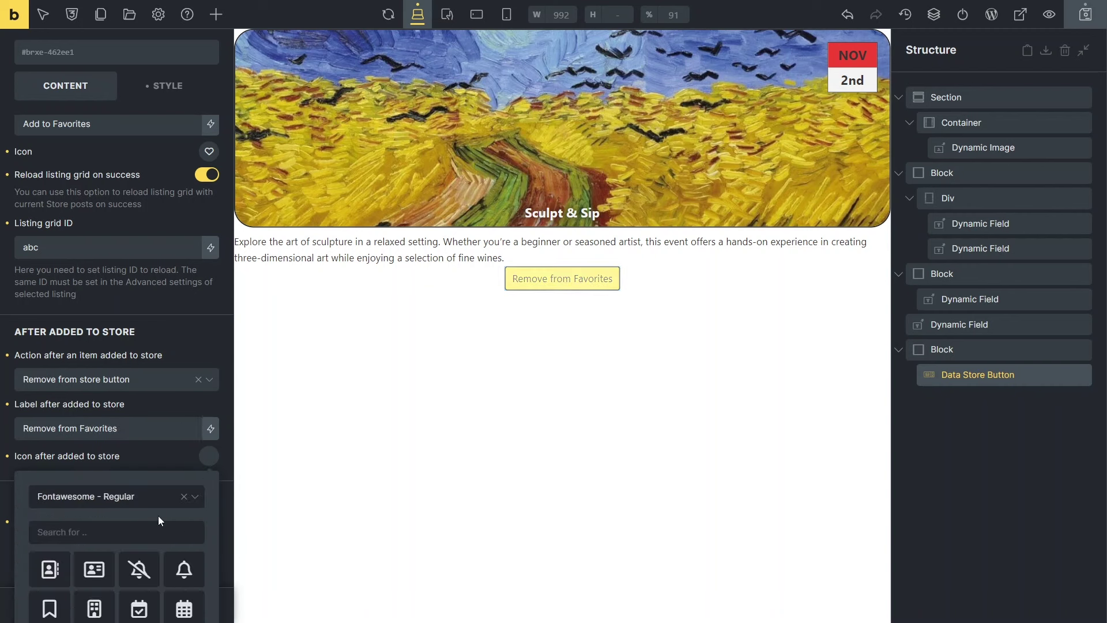
left_click(151, 531)
type("tr")
left_click(95, 570)
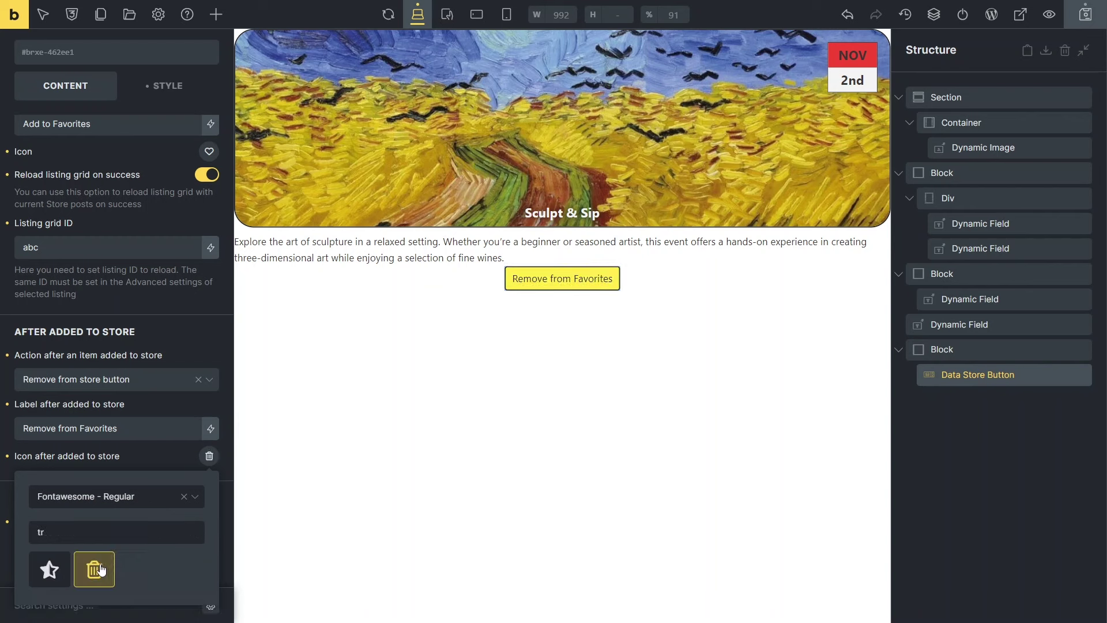
left_click(209, 458)
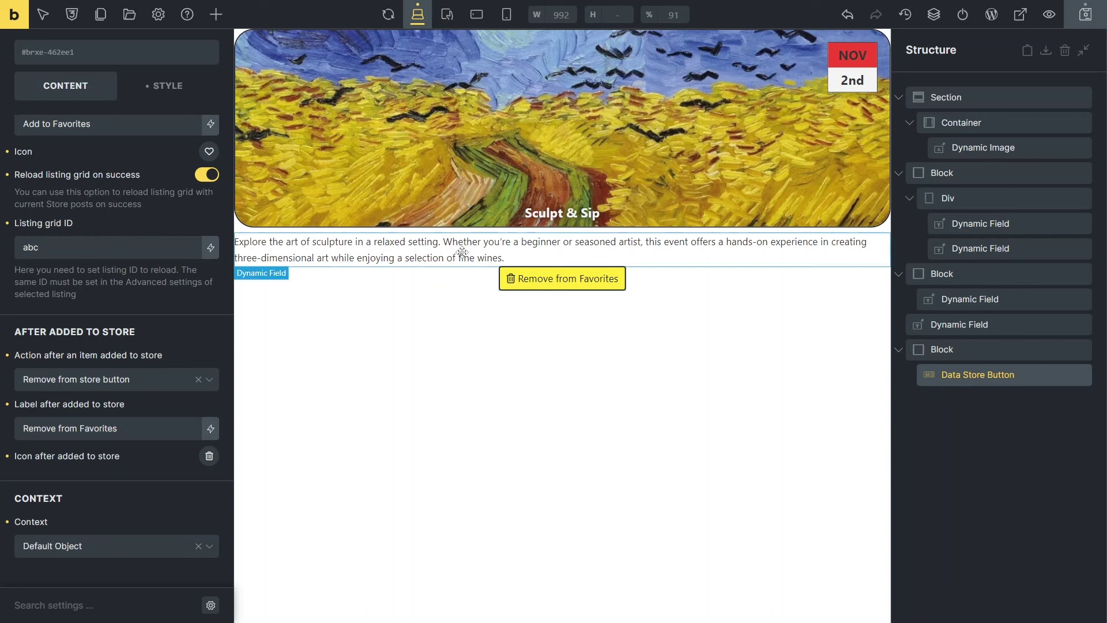
left_click(1084, 23)
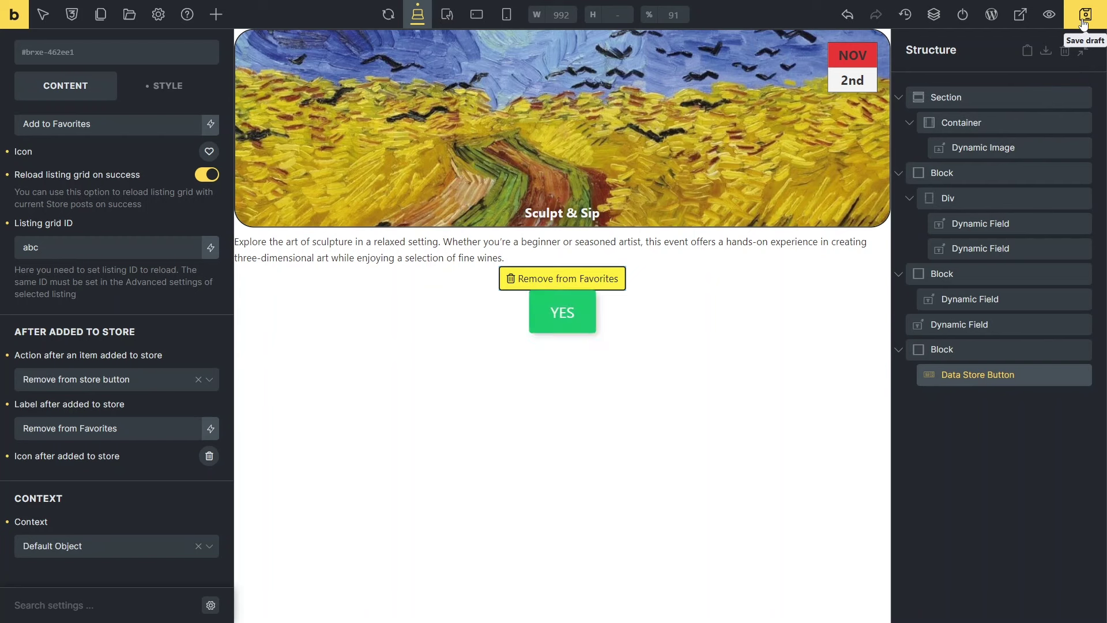
left_click(963, 23)
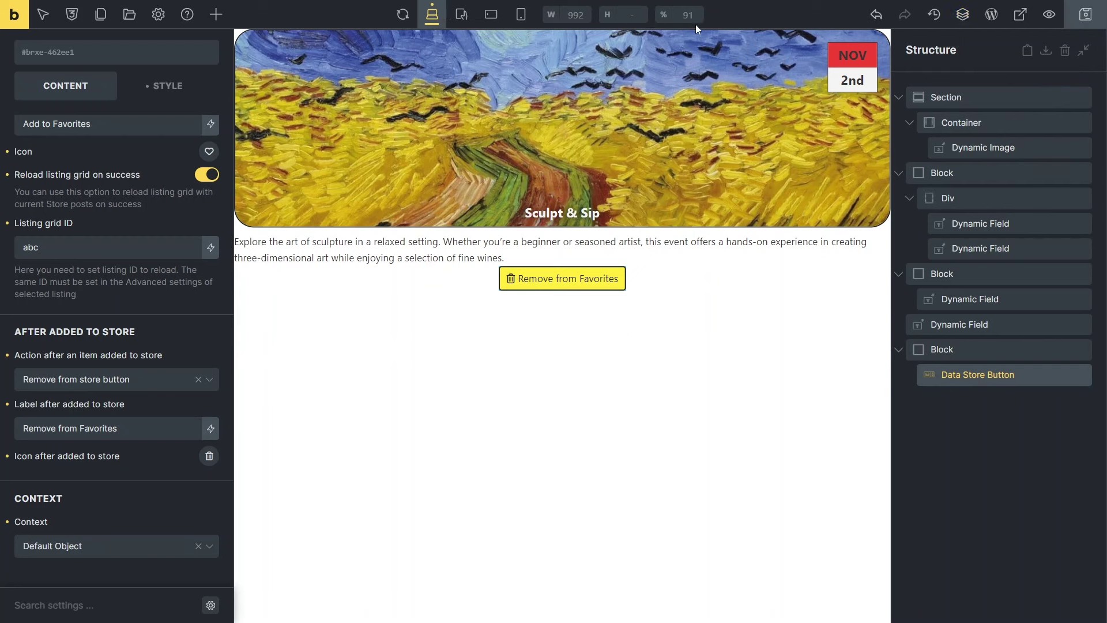
Create a new WordPress page titled 'Favorite Events'.
left_click(15, 15)
mouse_move(12, 52)
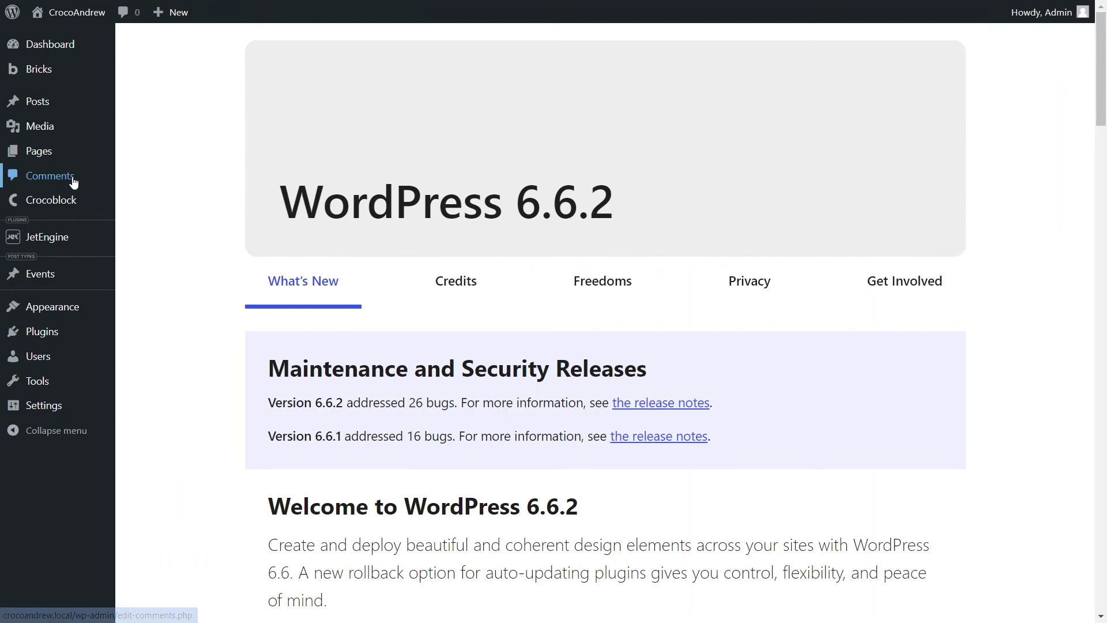
mouse_move(40, 151)
left_click(151, 181)
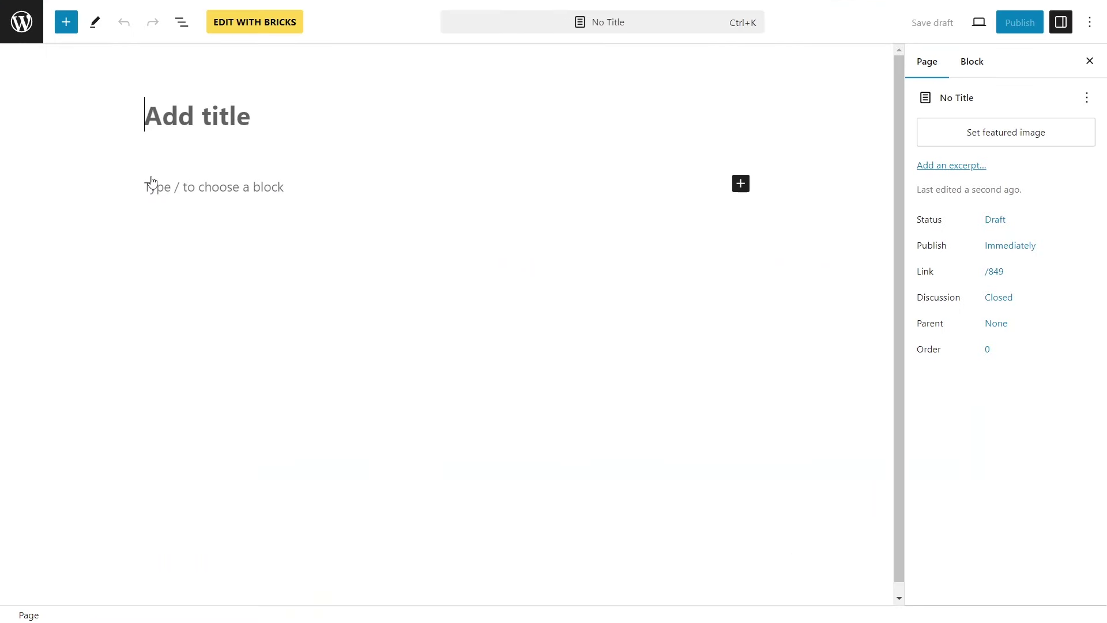
type("Favorite Events")
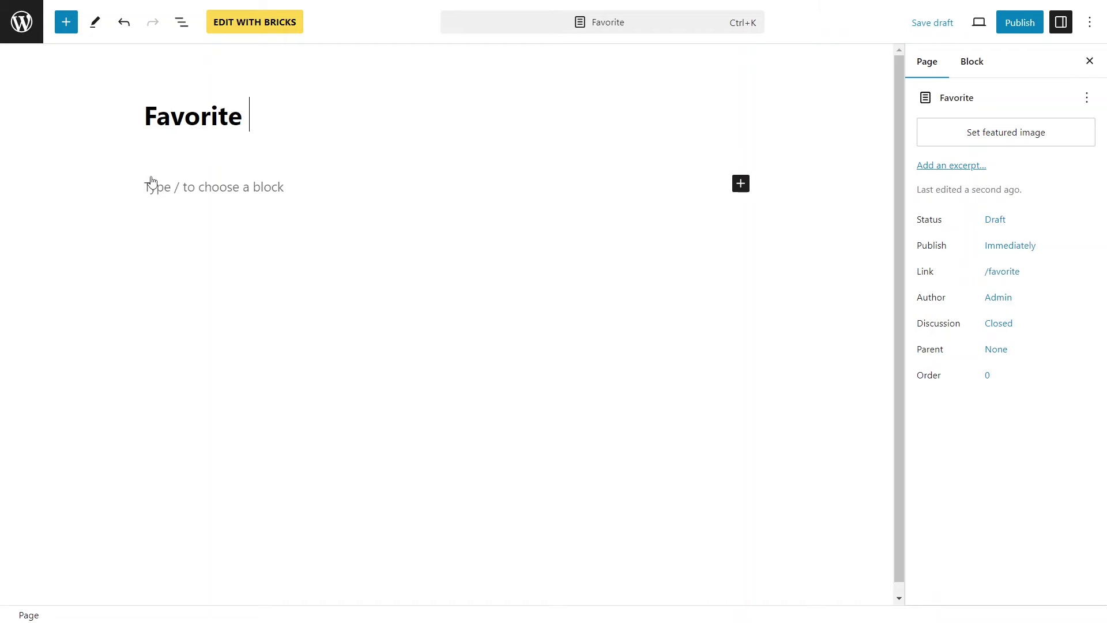
Publish the Favorite Events page and open it in Bricks.
left_click(1010, 28)
left_click(994, 30)
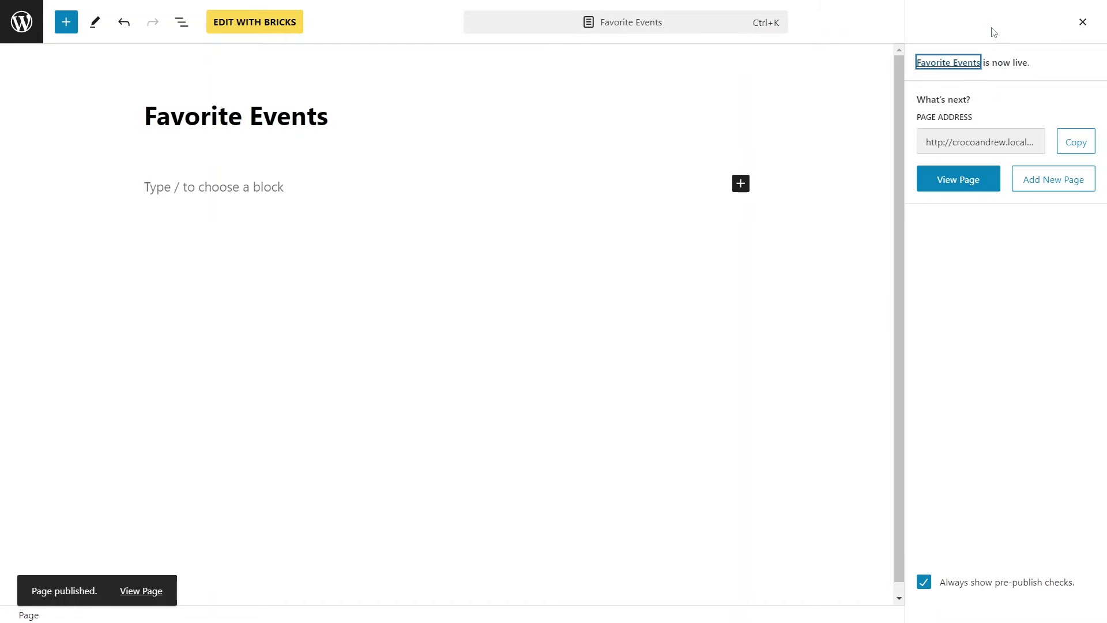
left_click(291, 26)
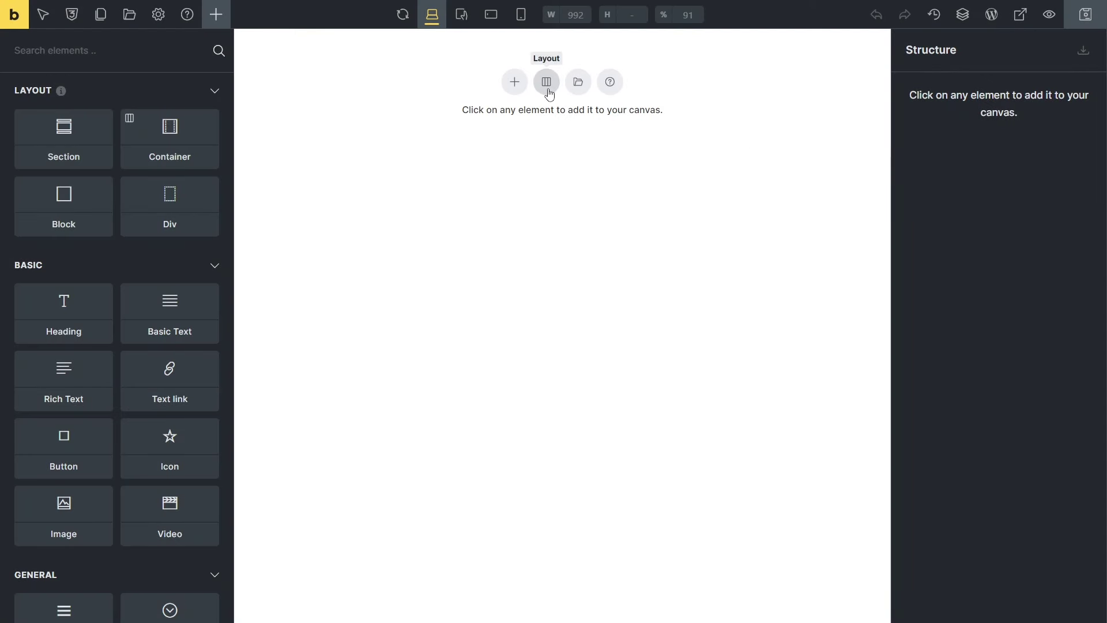
Add a one-column section with a Favorite Events heading in its container.
left_click(547, 84)
left_click(457, 117)
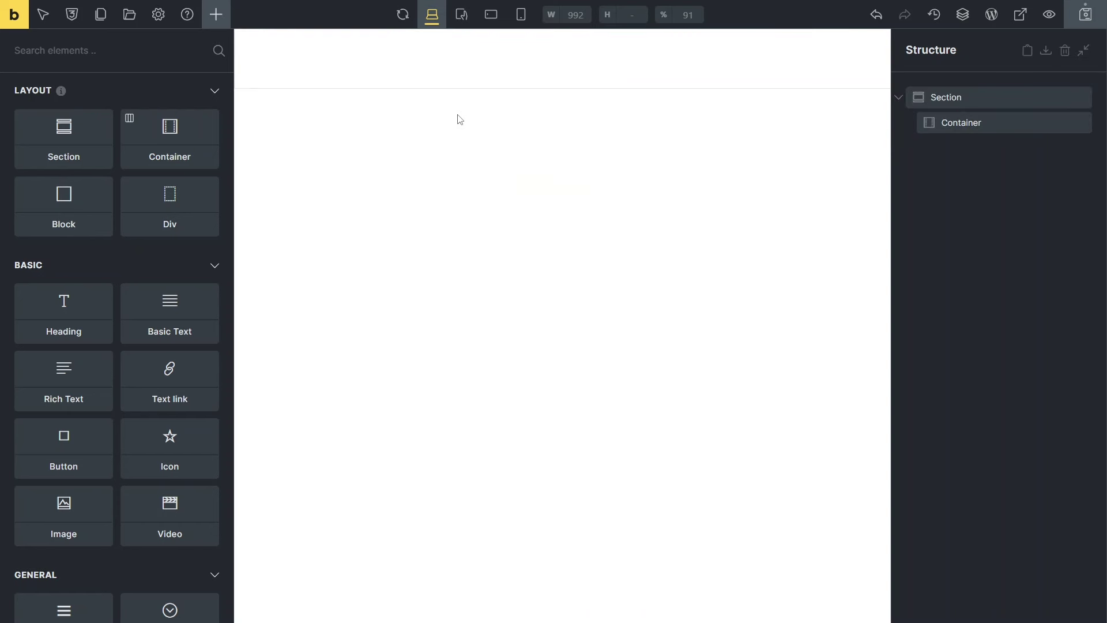
left_click(172, 58)
type("he")
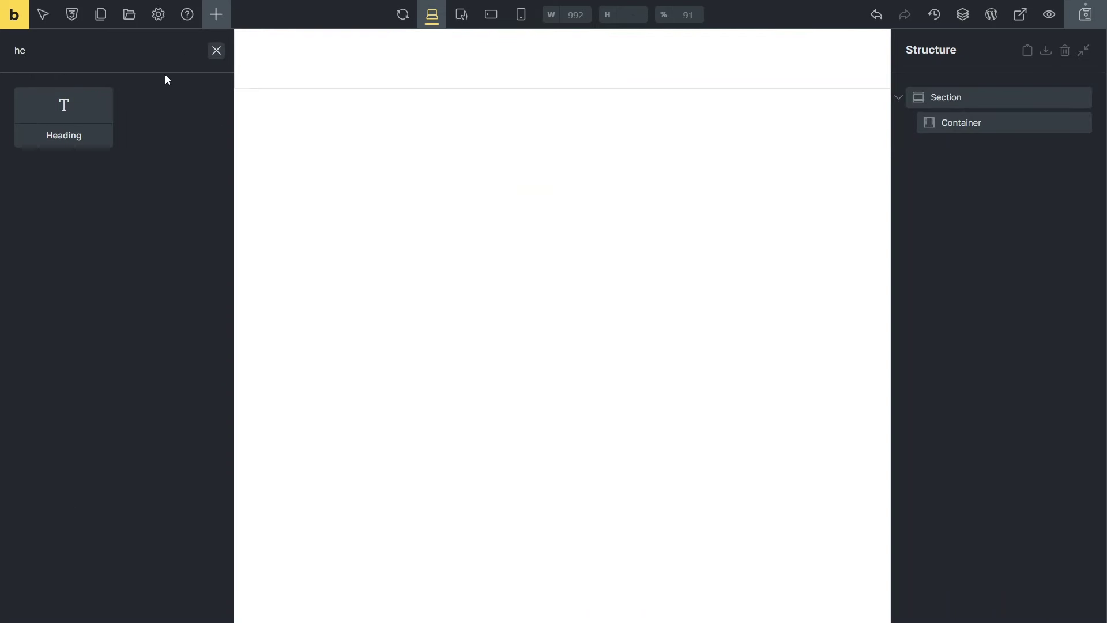
left_click_drag(63, 109, 439, 58)
Place a Listing Grid below the heading showing the events data store listing, and select its not-found text.
left_click(216, 15)
type("listi")
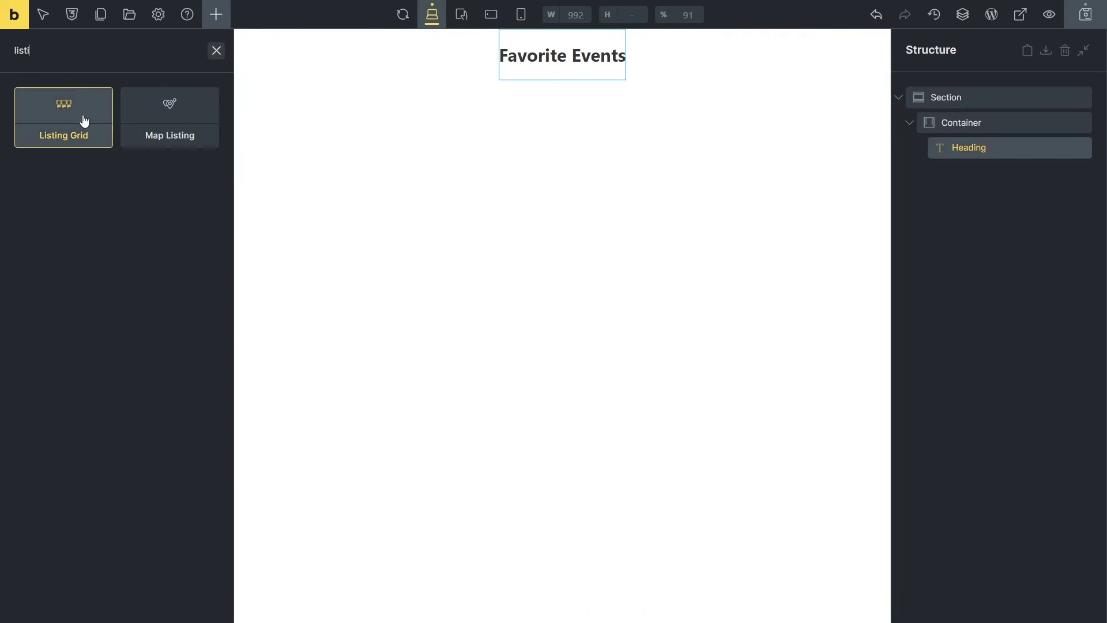
left_click_drag(84, 119, 539, 77)
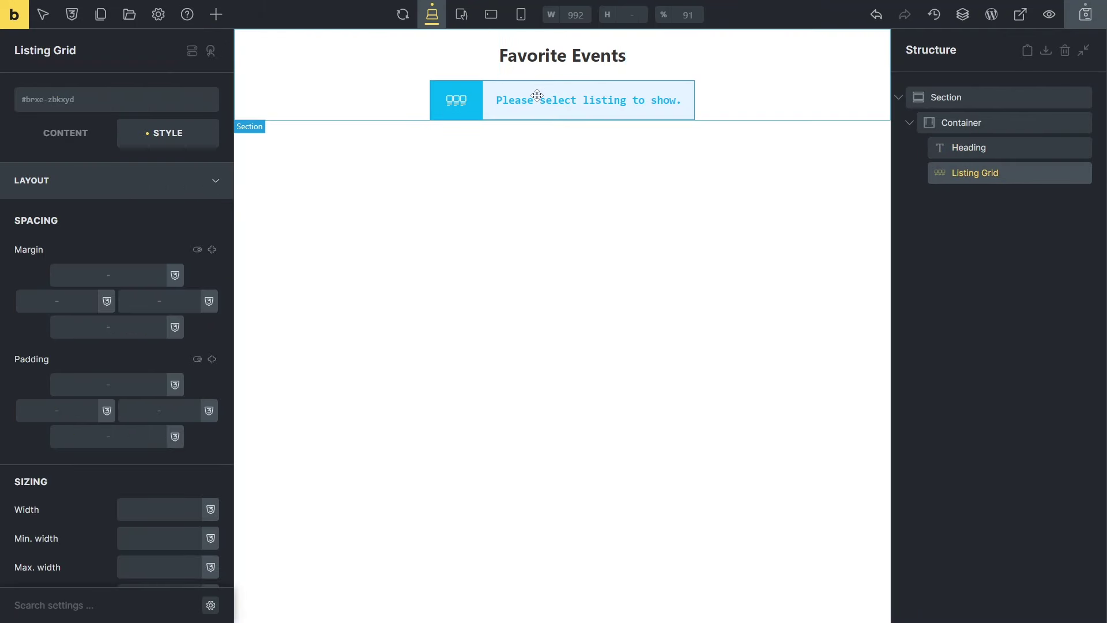
left_click(77, 140)
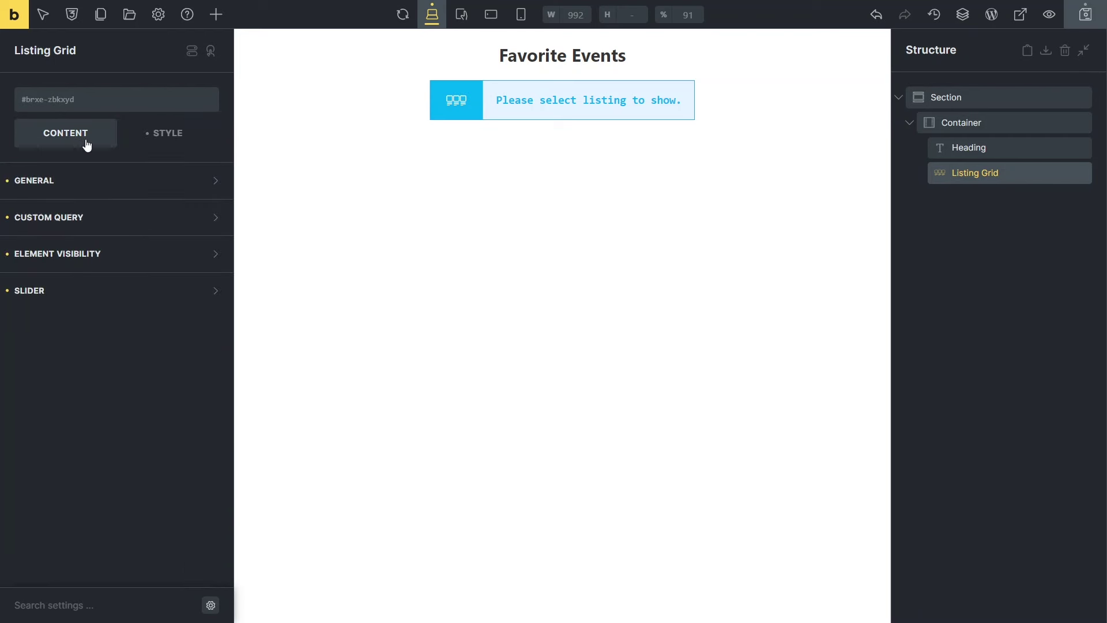
left_click(137, 182)
left_click(214, 219)
type("eve")
left_click(190, 369)
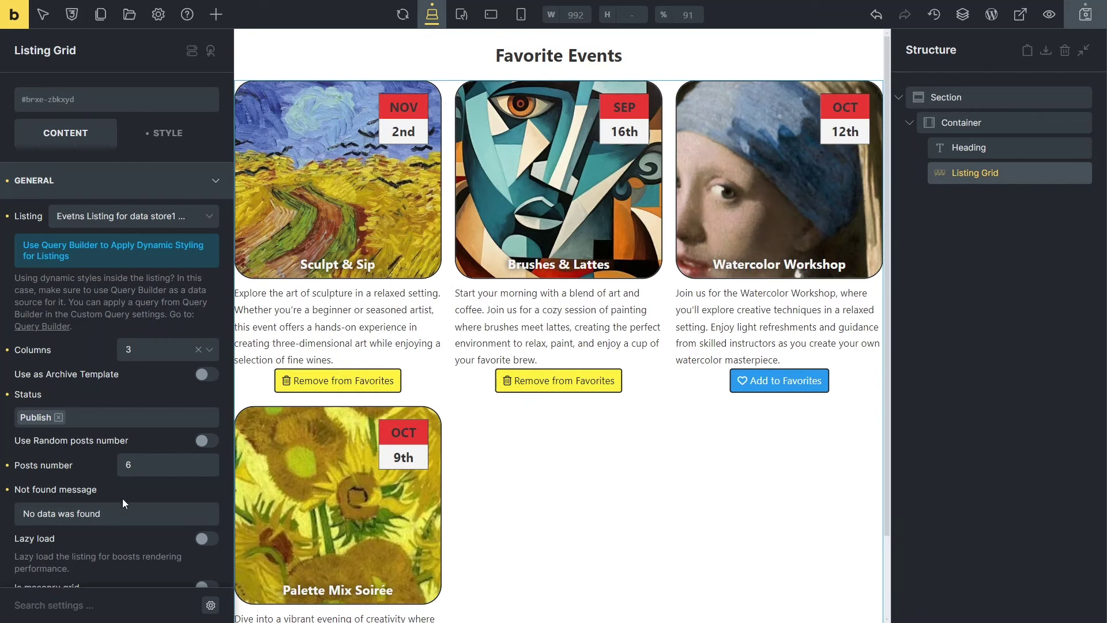
left_click_drag(101, 514, 43, 519)
Paste 'No Events Added to Favorites Yet' as the empty message, use Custom query1, and save.
type("Events Added to Favorites Yet")
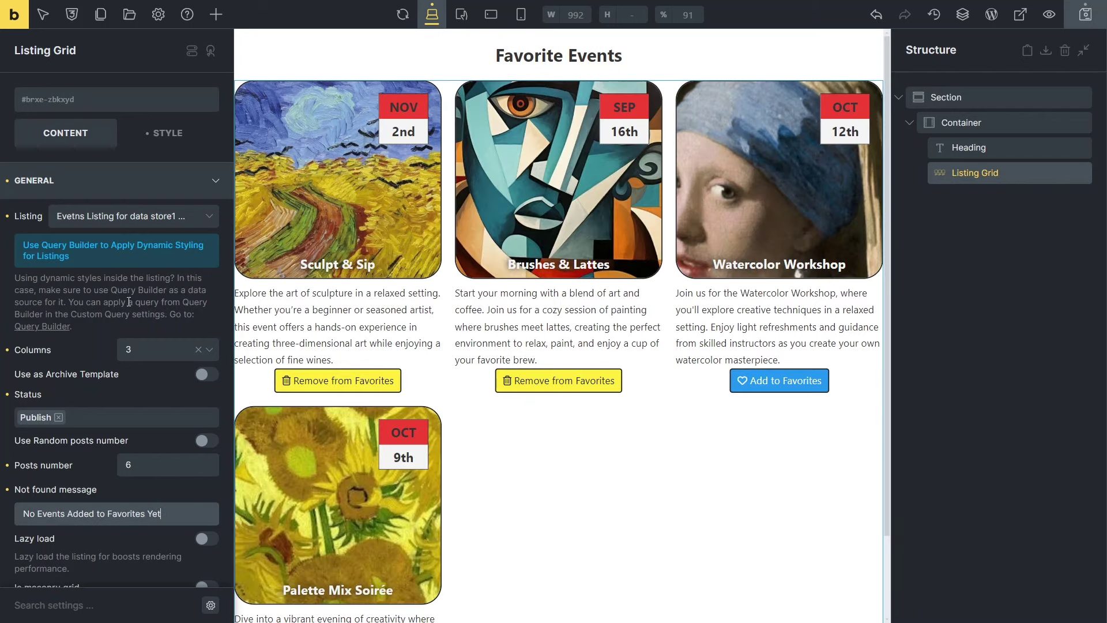
left_click(180, 191)
left_click(176, 218)
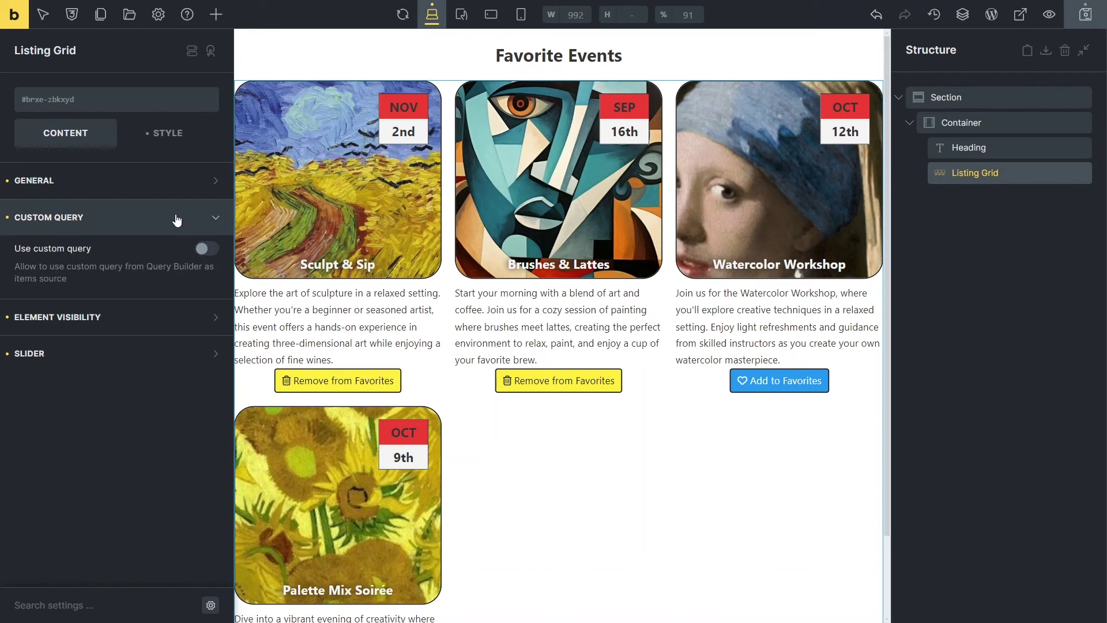
left_click(205, 249)
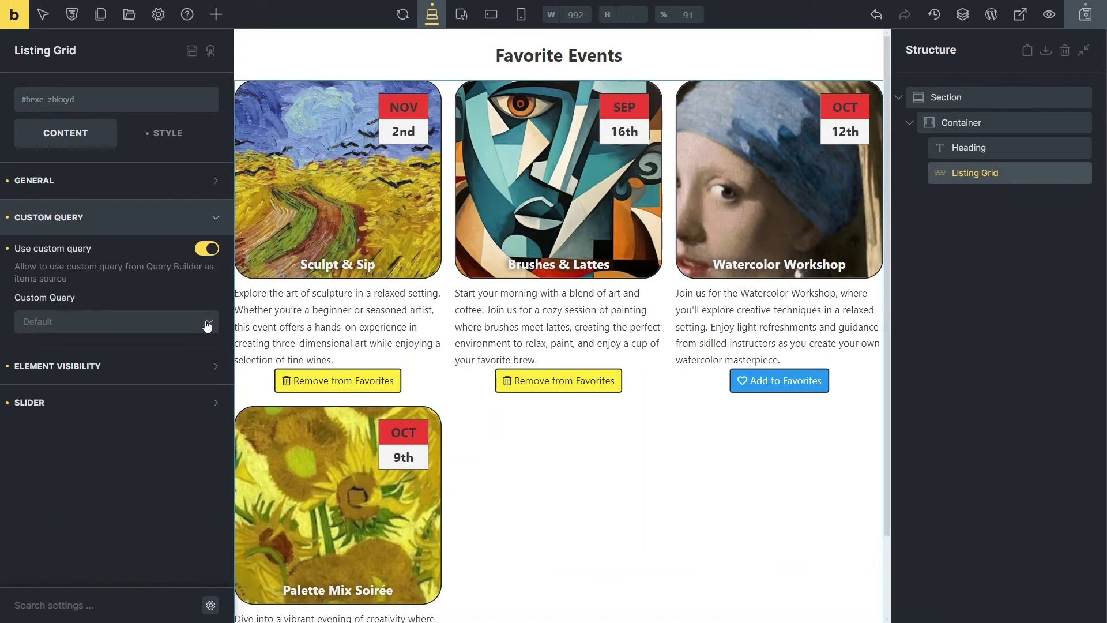
left_click(208, 323)
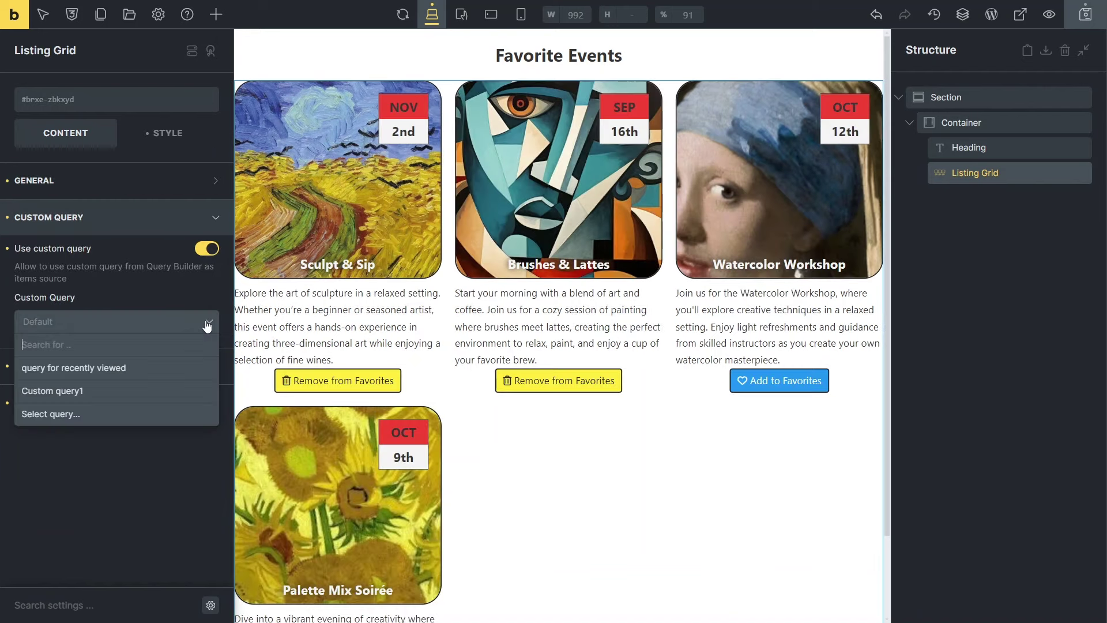
left_click(173, 391)
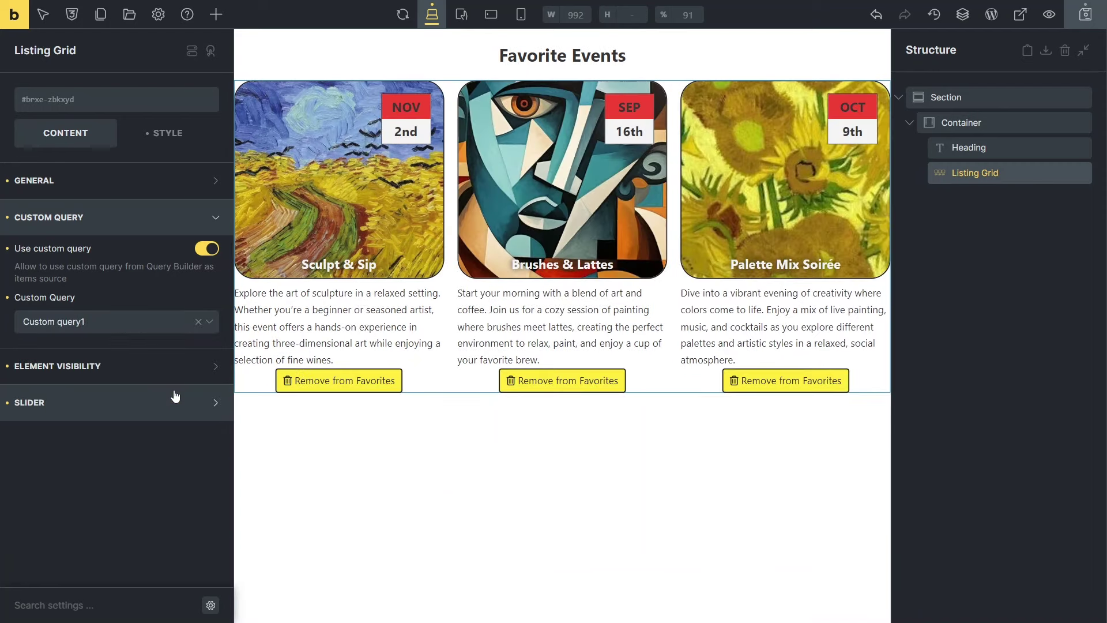
left_click(1082, 16)
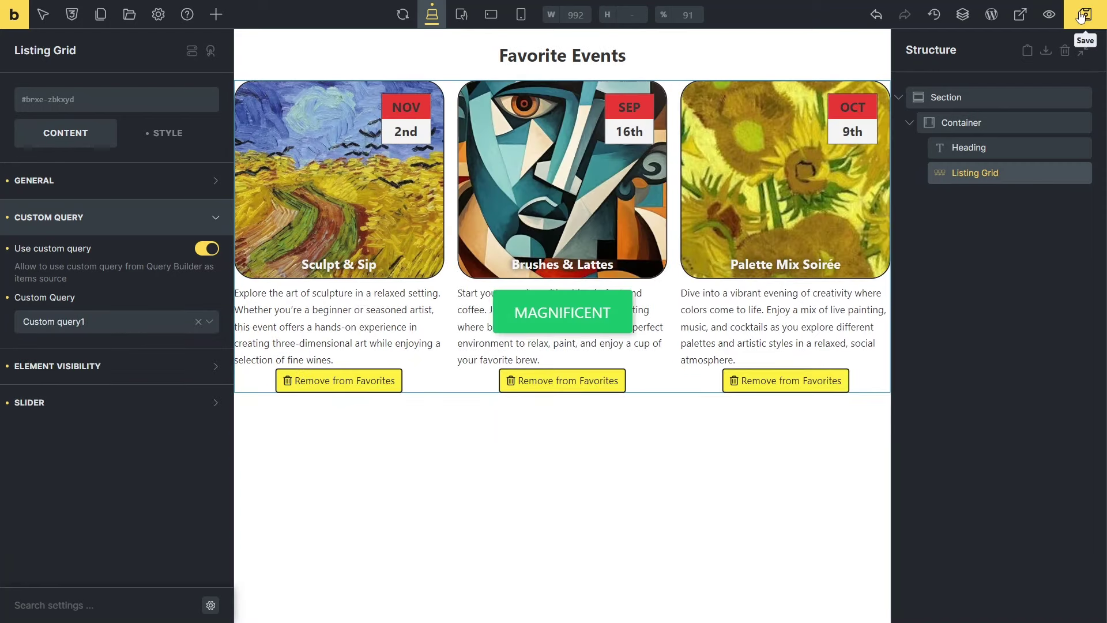
View the page live, removing then re-adding Palette Mix Soirée and Brushes & Lattes as favorites.
left_click(1049, 16)
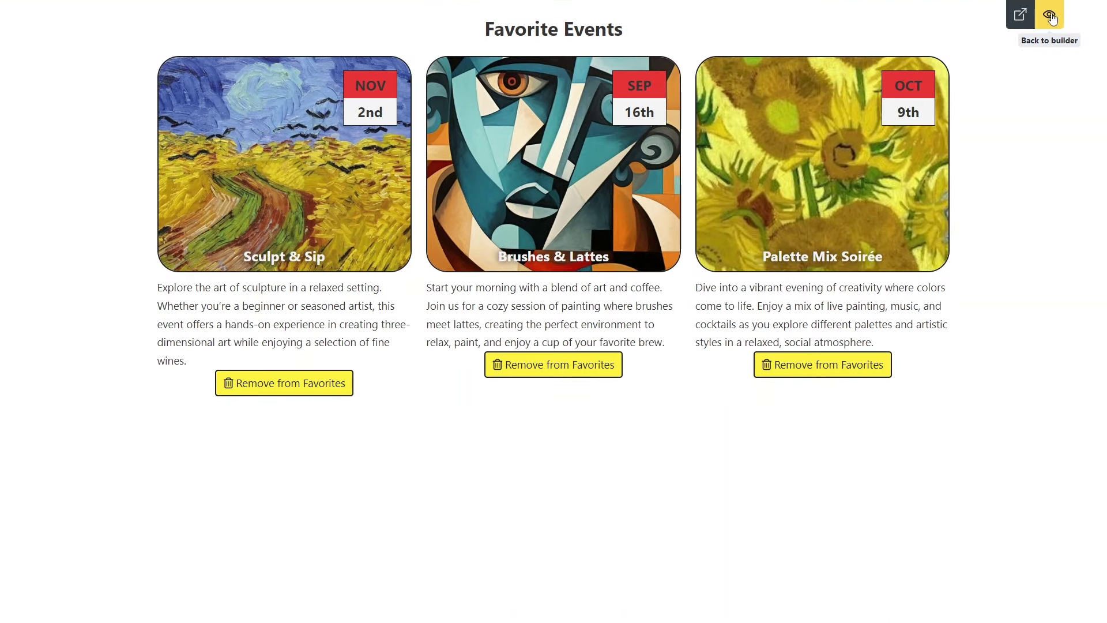
left_click(1020, 16)
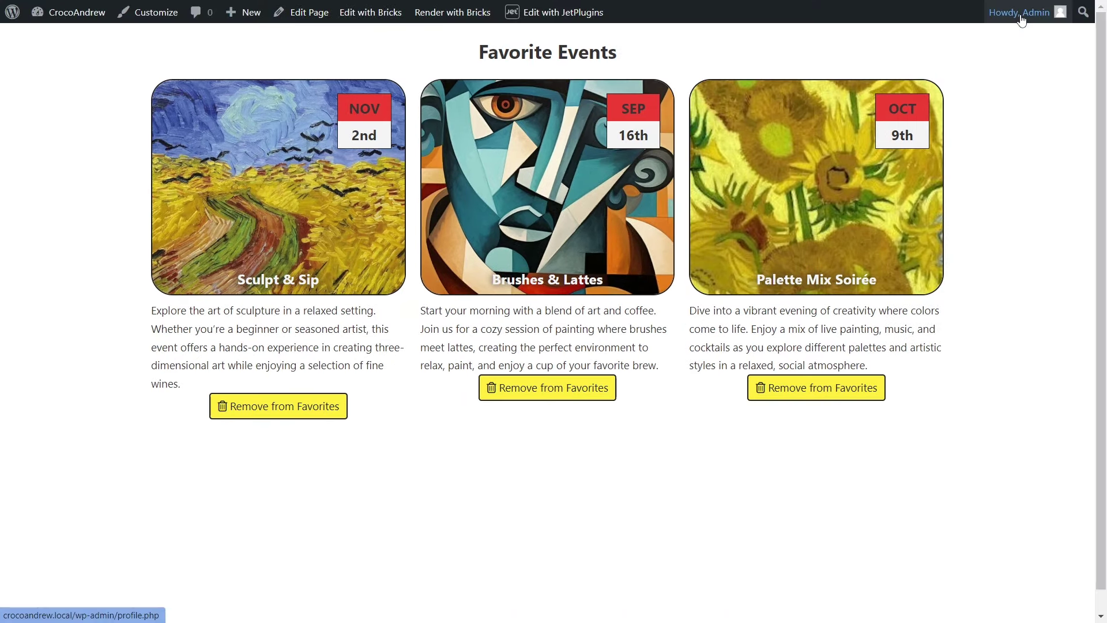
left_click(862, 392)
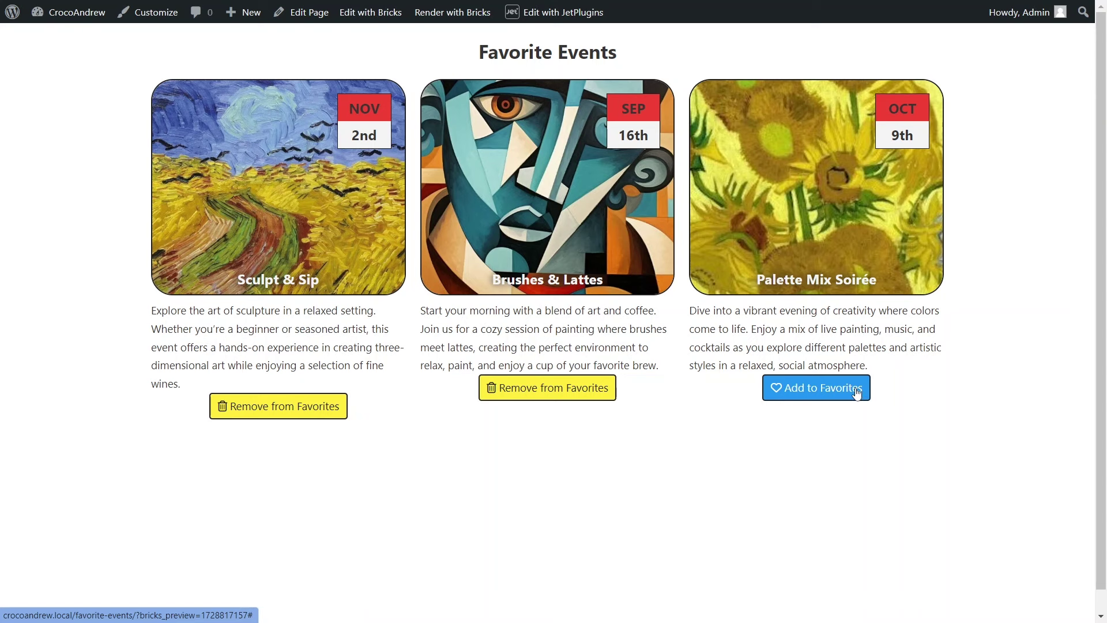
left_click(567, 402)
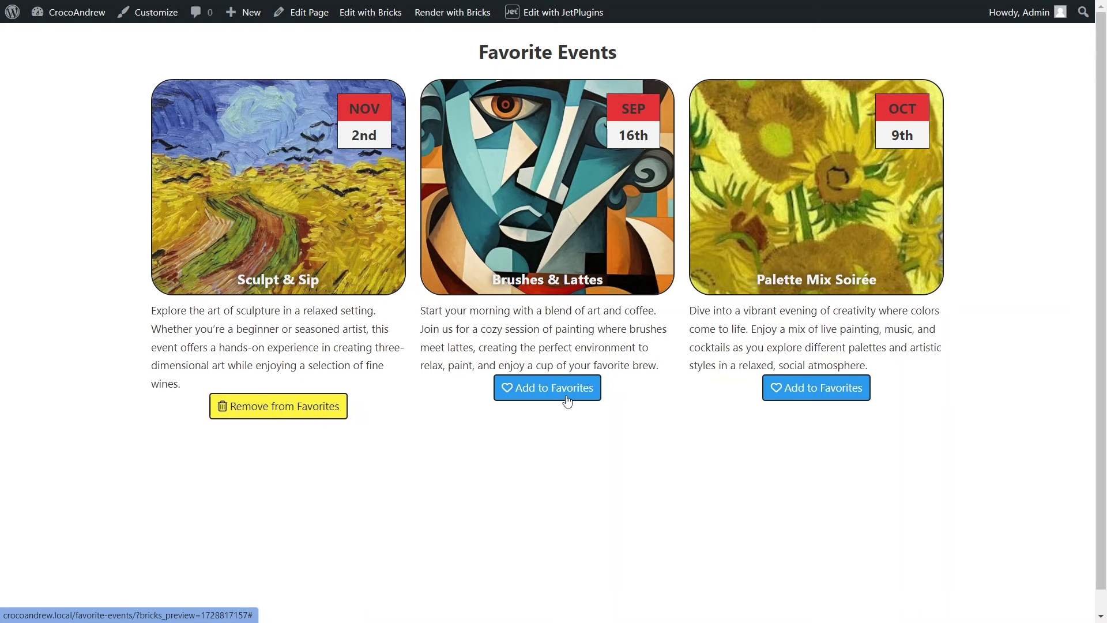
left_click(568, 402)
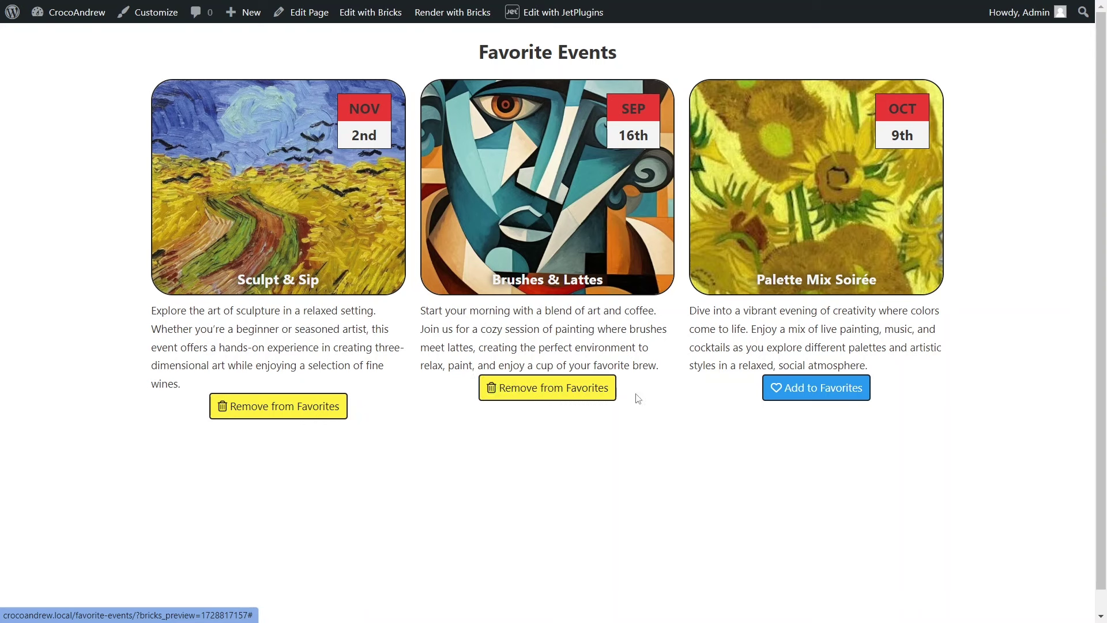
left_click(777, 397)
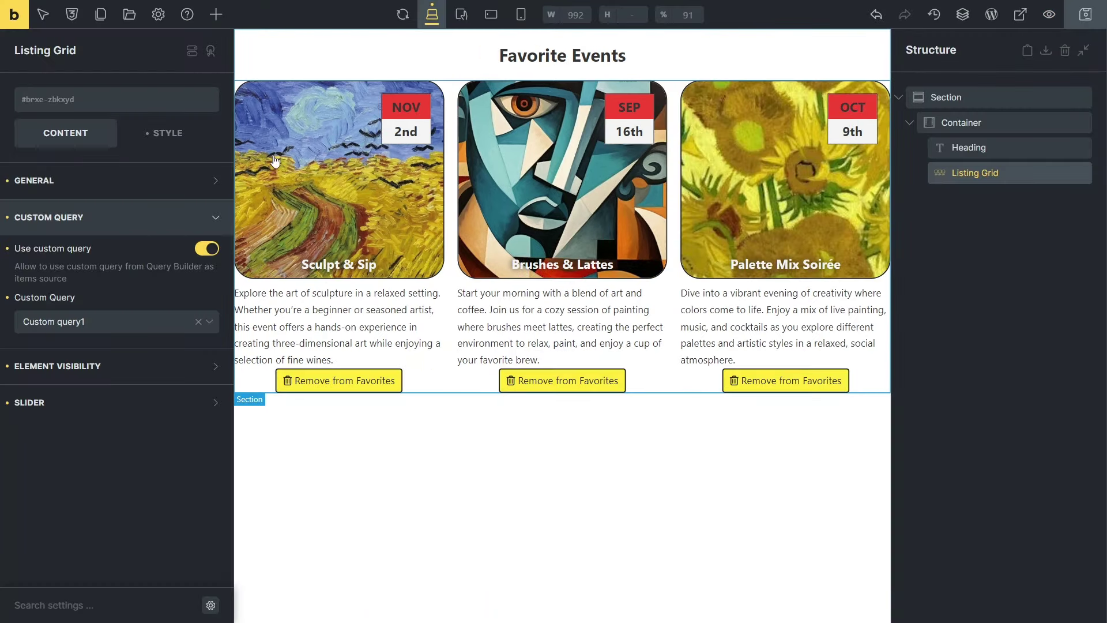
Set the listing grid's CSS ID to abc, save, and open the page on the live site.
left_click(178, 144)
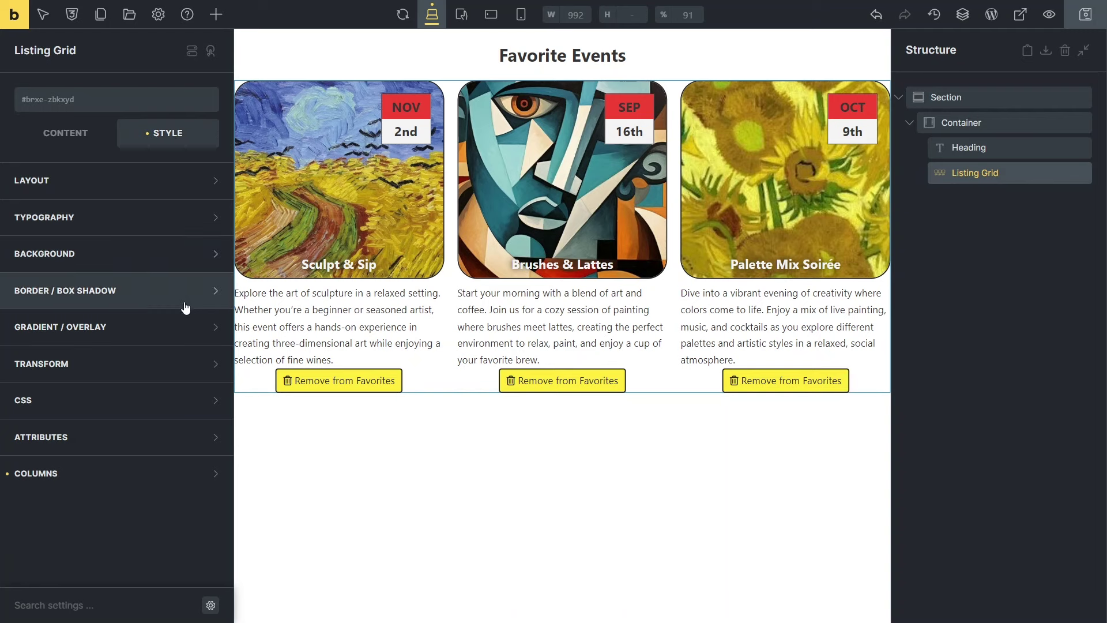
left_click(210, 408)
scroll(208, 408, "down", 6)
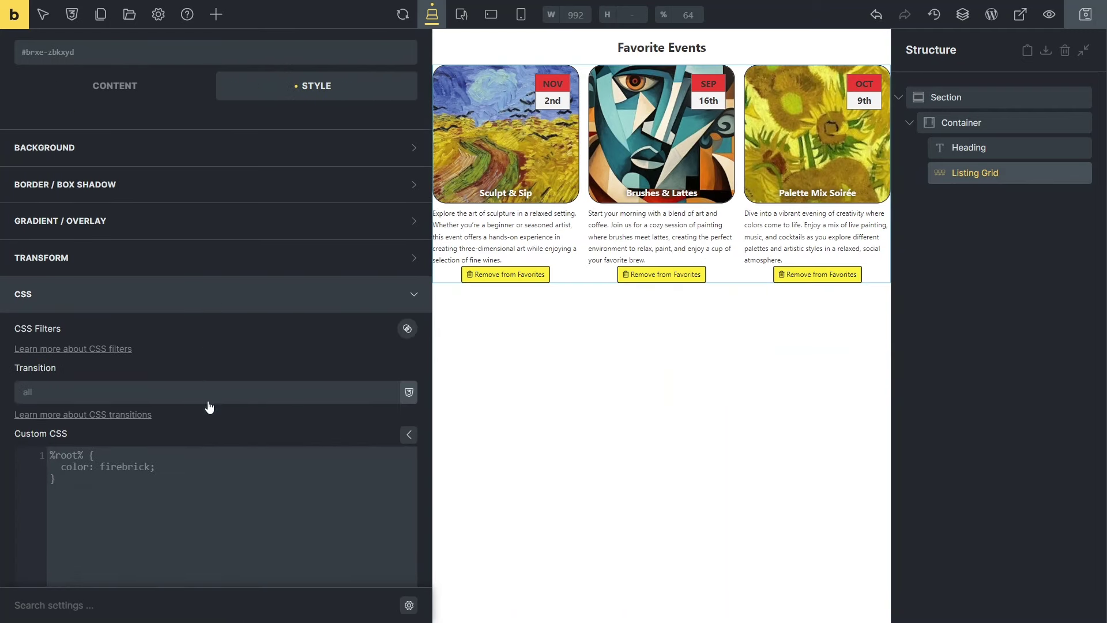
left_click(185, 458)
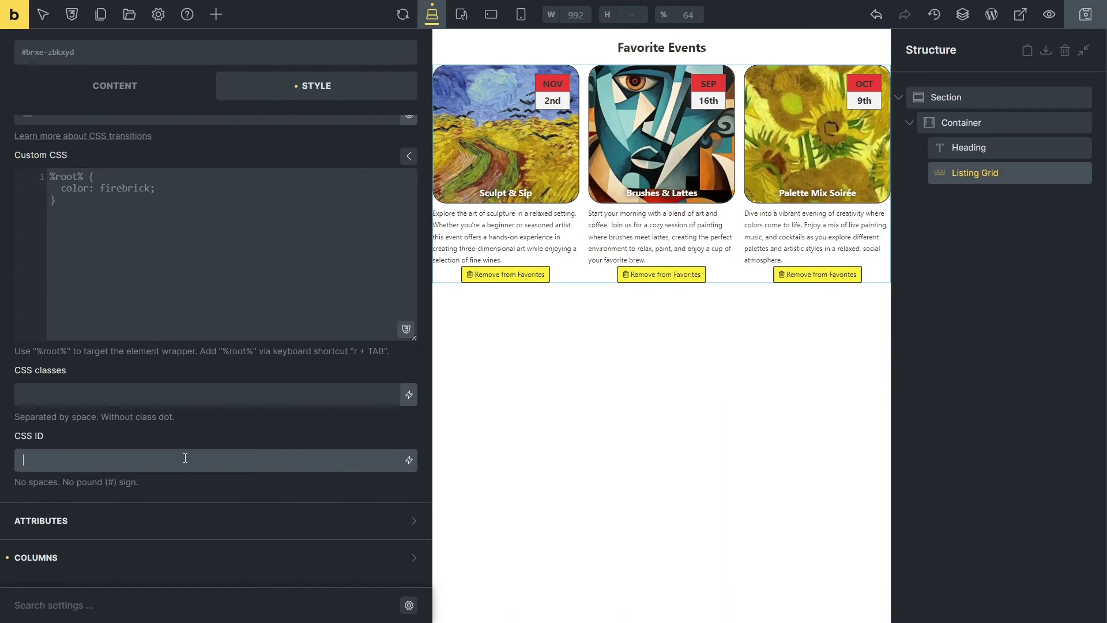
type("abc")
left_click(1084, 23)
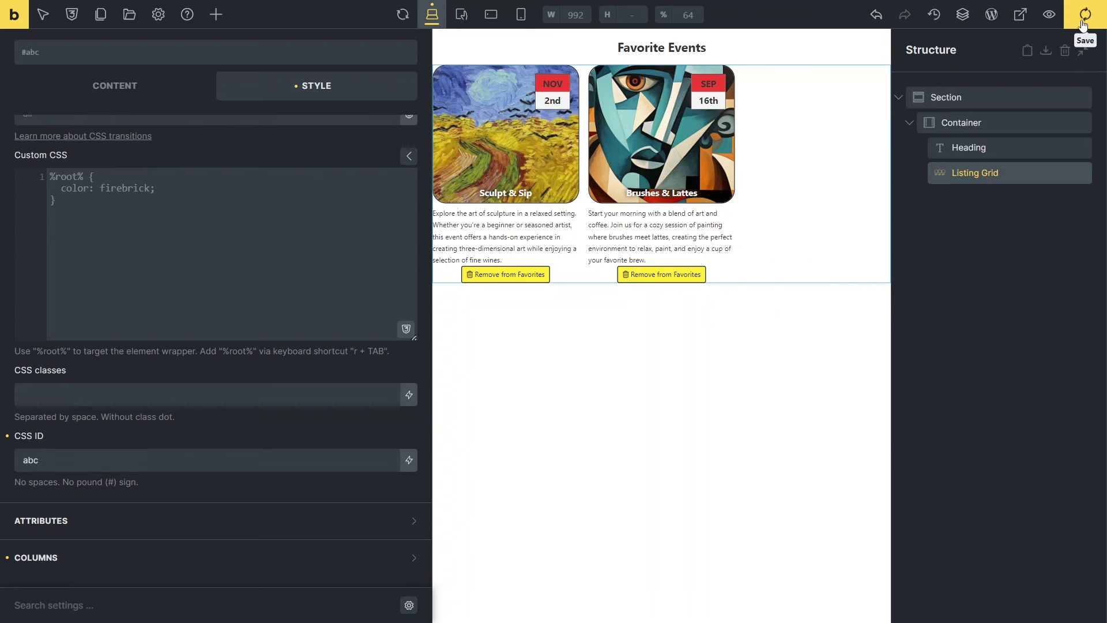
left_click(1019, 16)
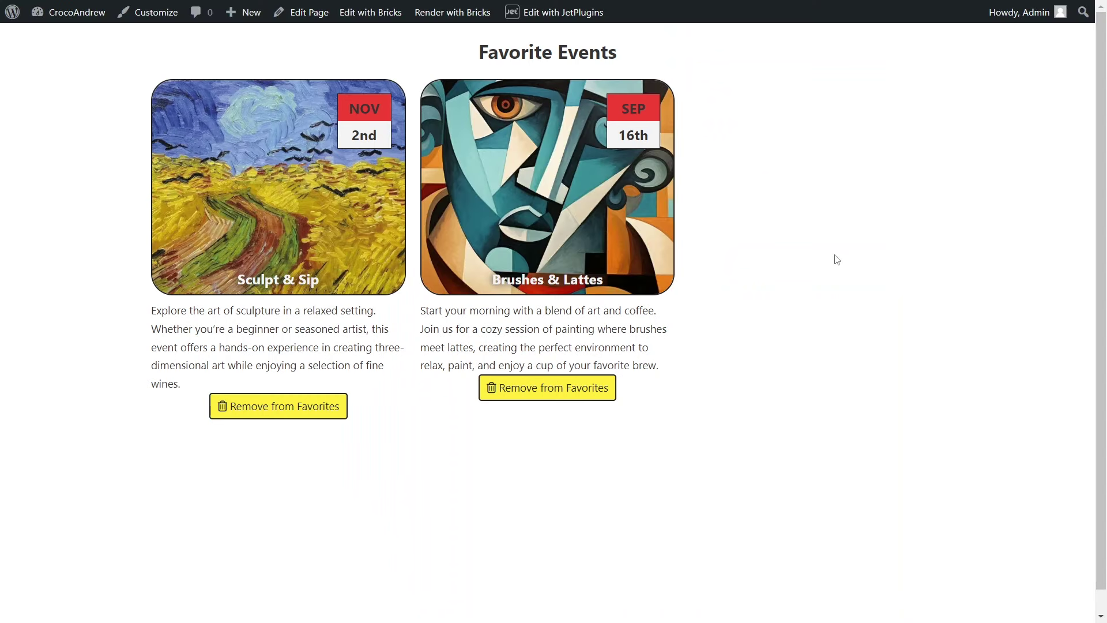
Remove Brushes & Lattes and Sculpt & Sip from favorites, then exit full-screen.
left_click(555, 398)
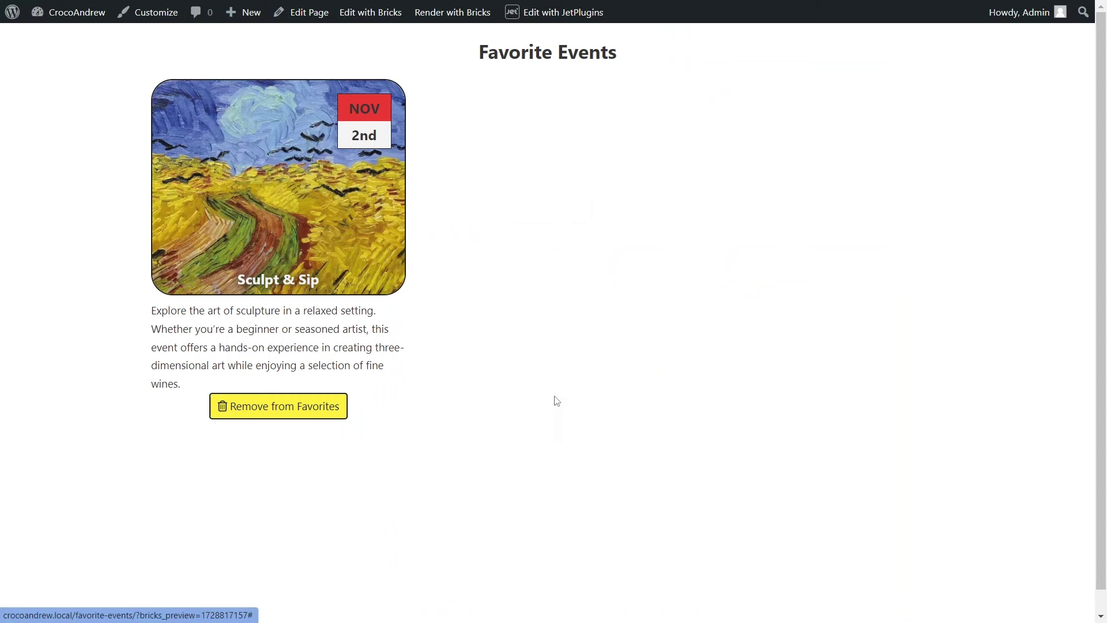
left_click(325, 417)
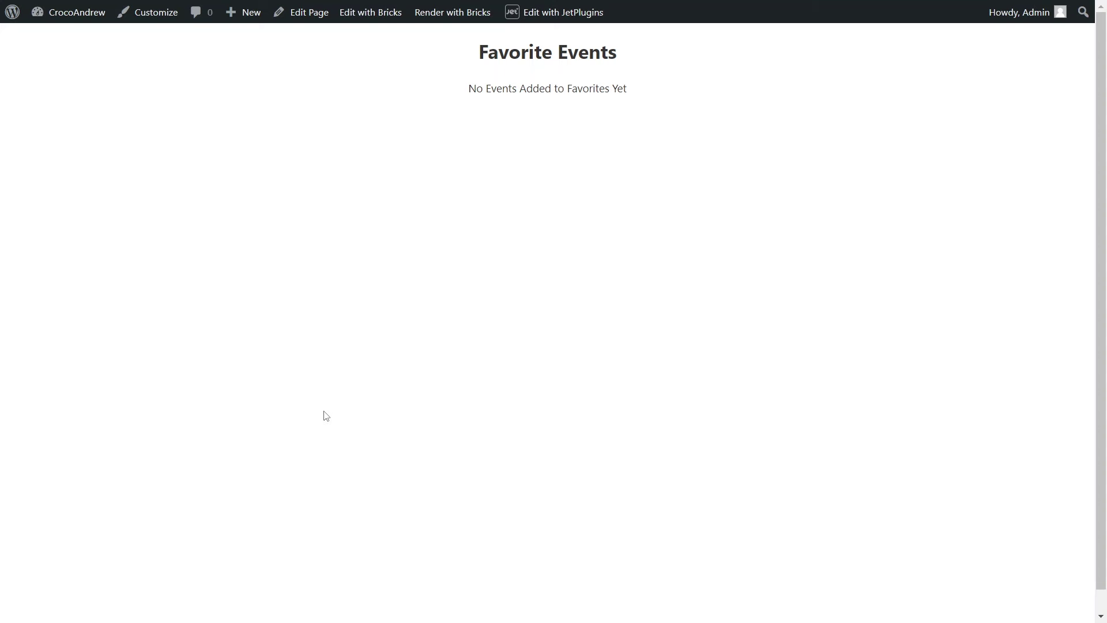
key("F11")
Copy the Favorite Events page address and go to the JetEngine listings list.
left_click(294, 51)
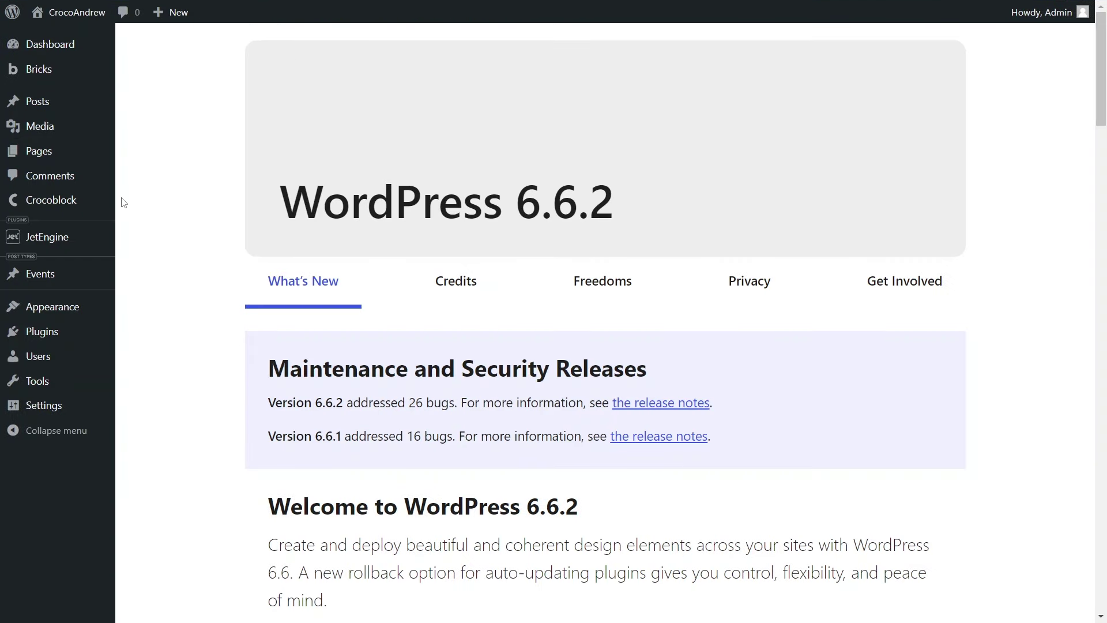
mouse_move(55, 238)
left_click(144, 261)
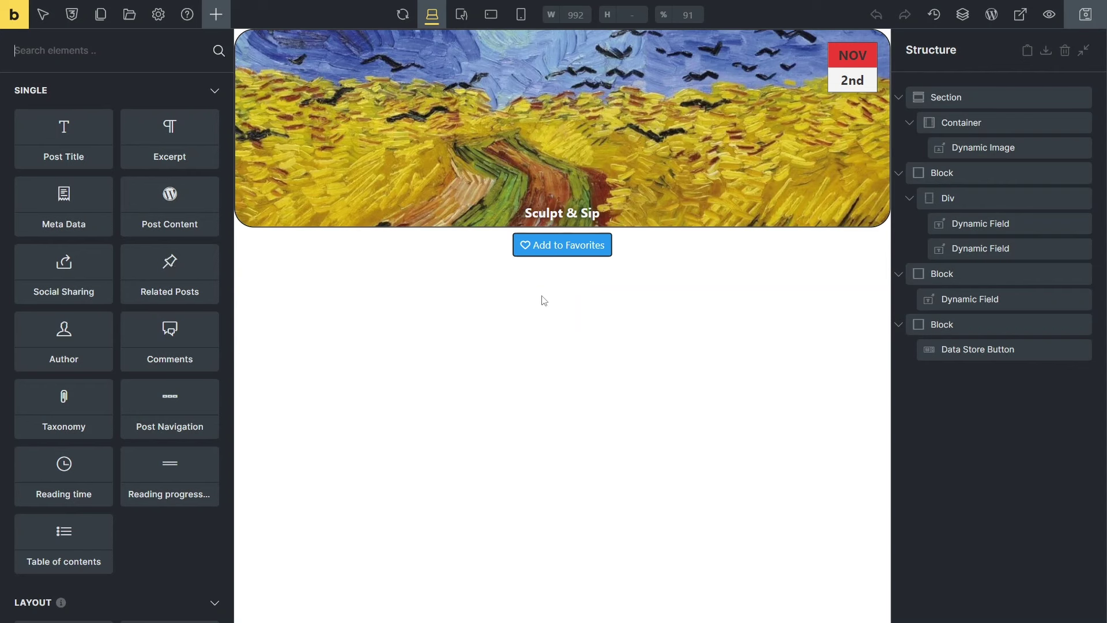
Paste that address into the Data Store Button's 'URL after added to store' and save the template.
left_click(942, 351)
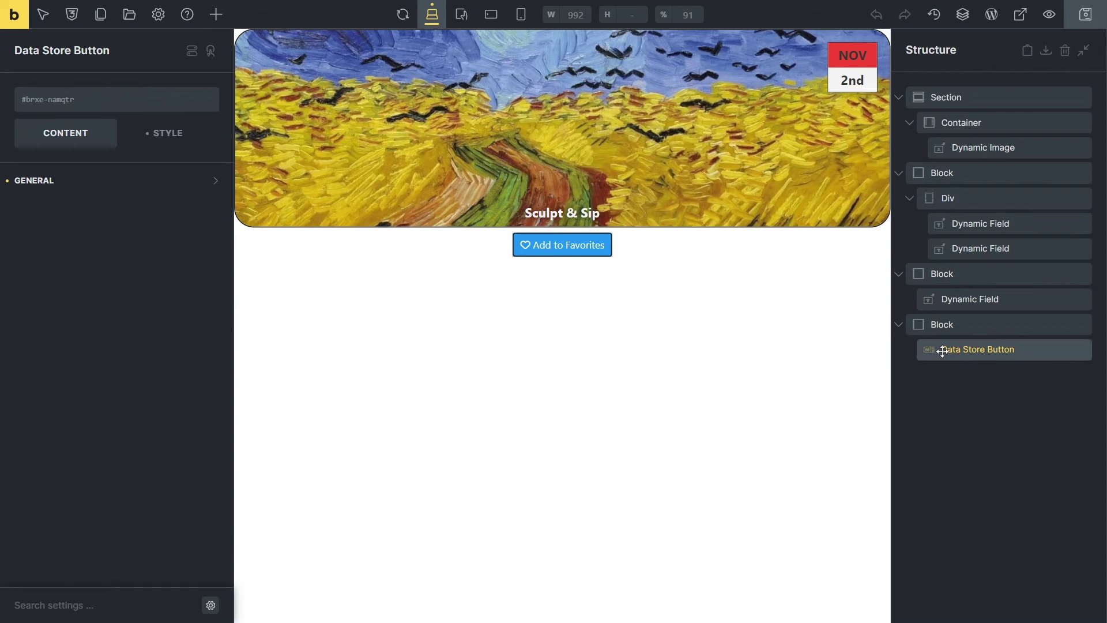
left_click(188, 178)
scroll(150, 262, "down", 5)
left_click(77, 383)
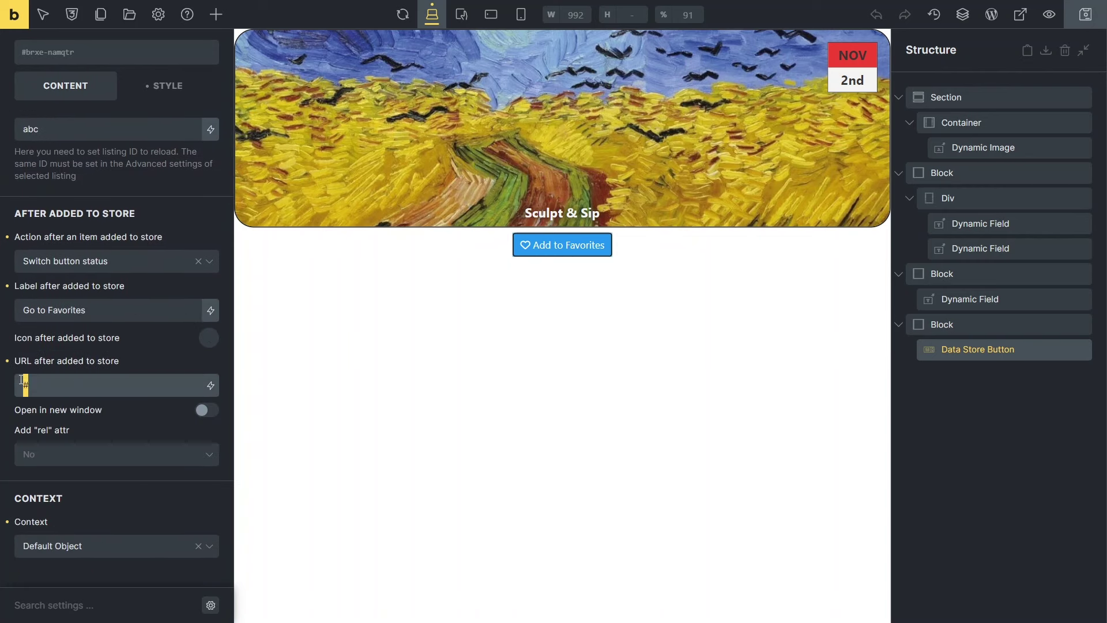
key("ctrl+v")
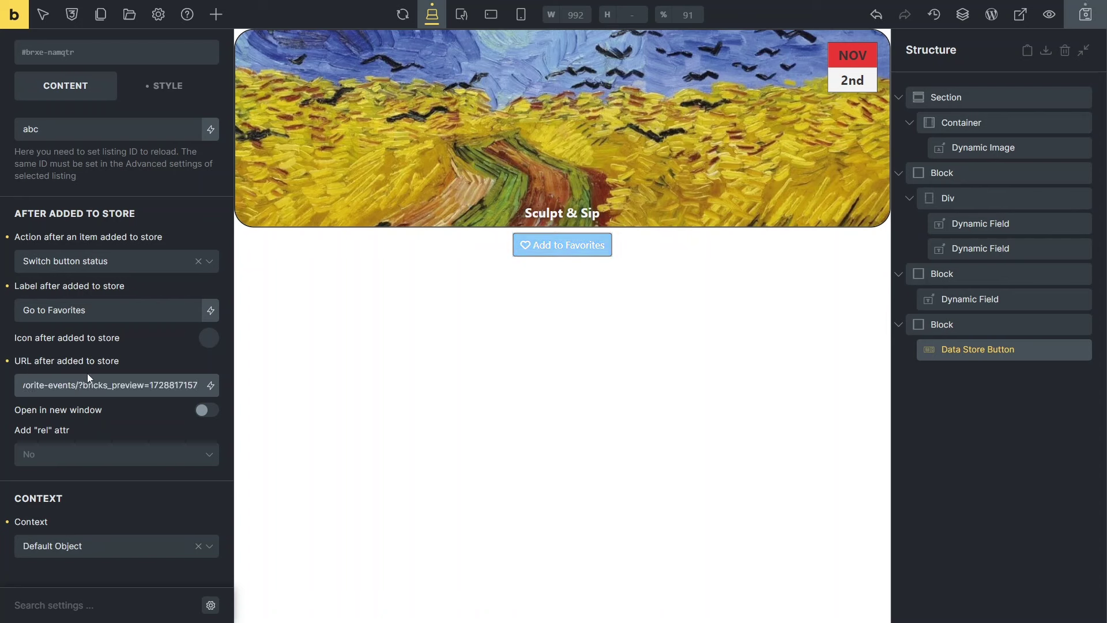
left_click(1086, 22)
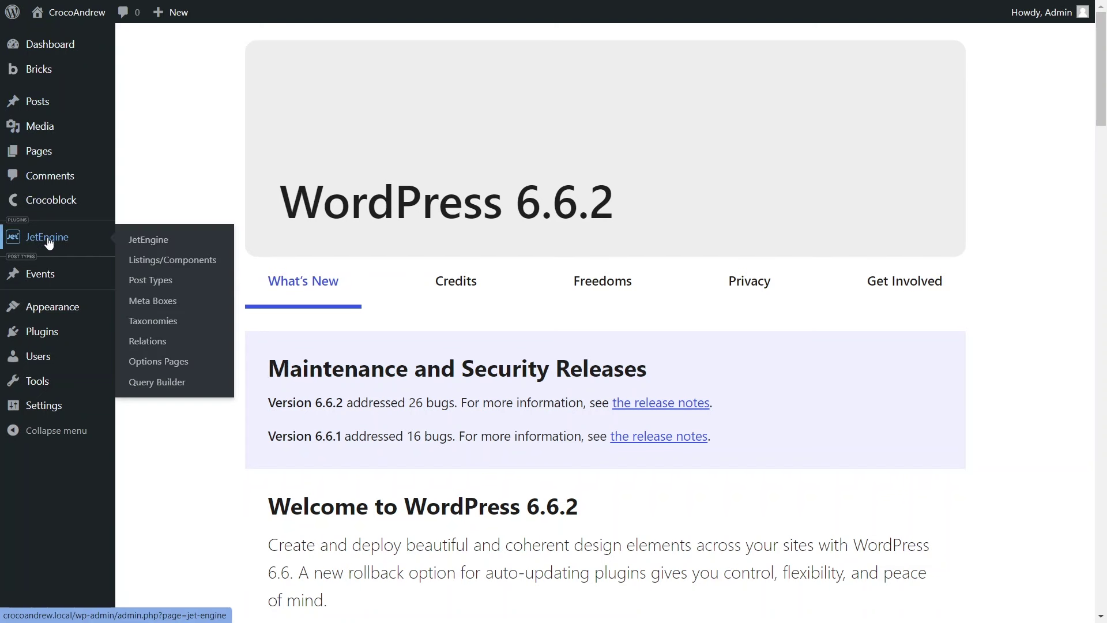
Add and save a JetEngine data store named 'Data store 2', then go to the Queries list.
left_click(49, 242)
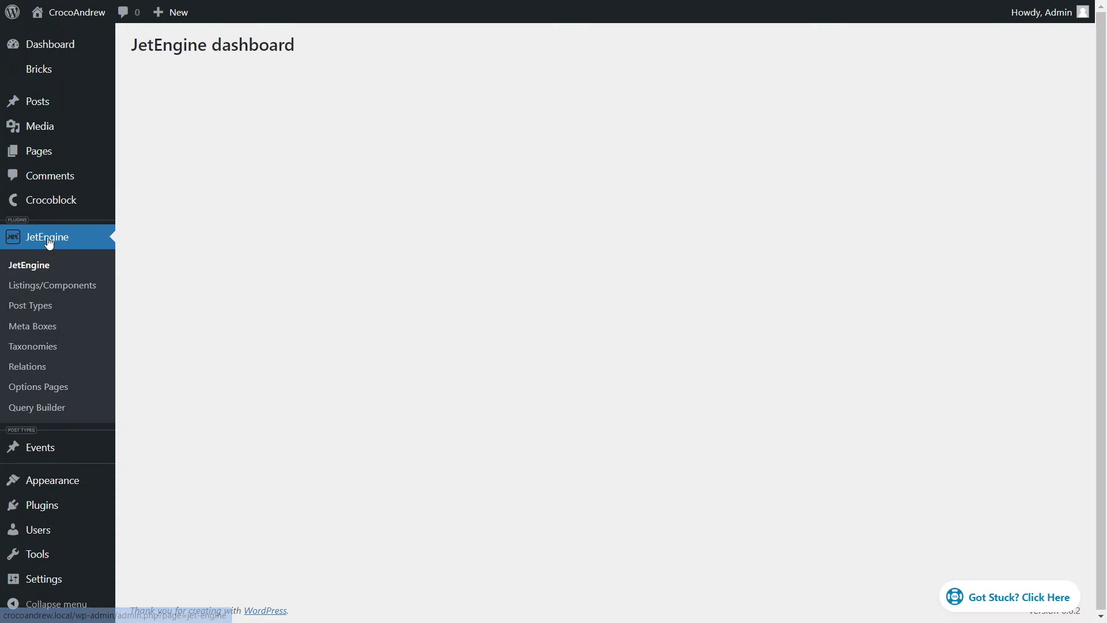
left_click(182, 341)
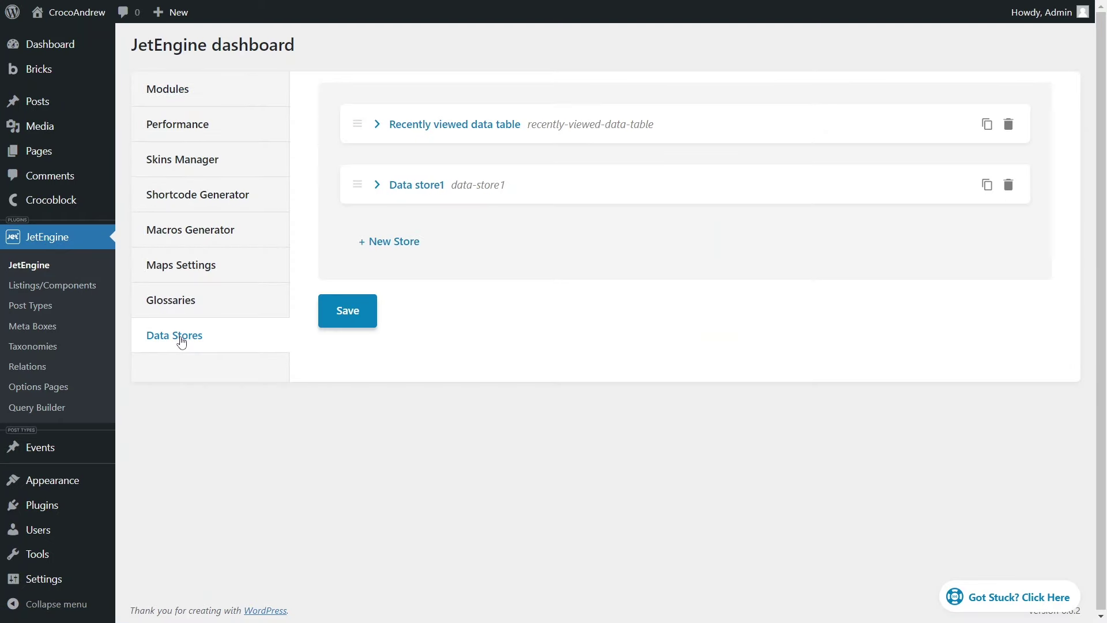
left_click(390, 243)
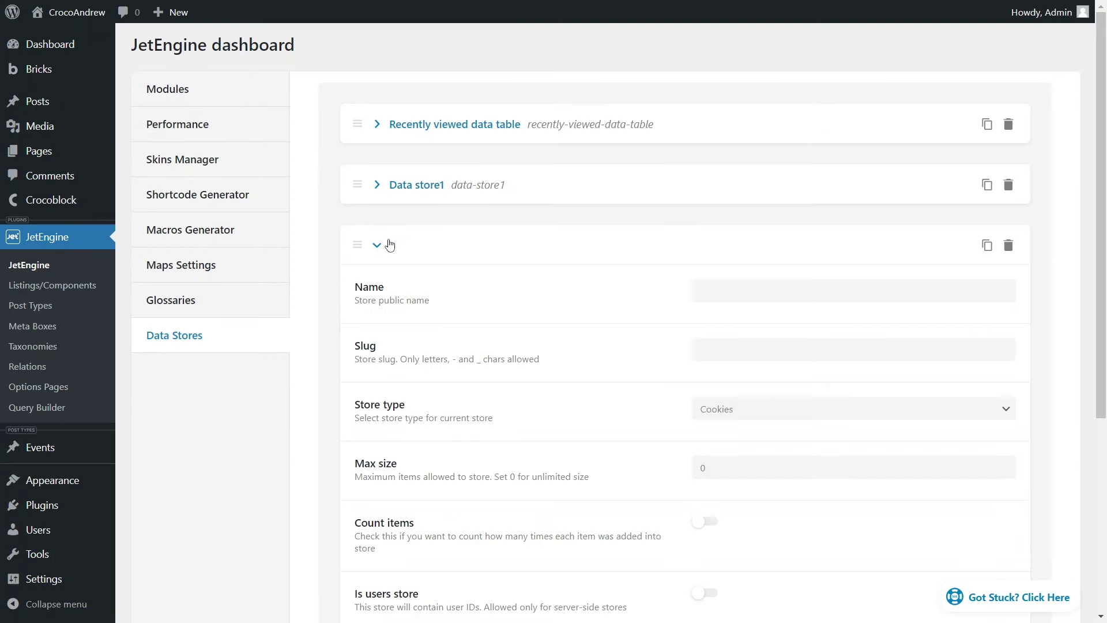
left_click(713, 296)
type("Data sto")
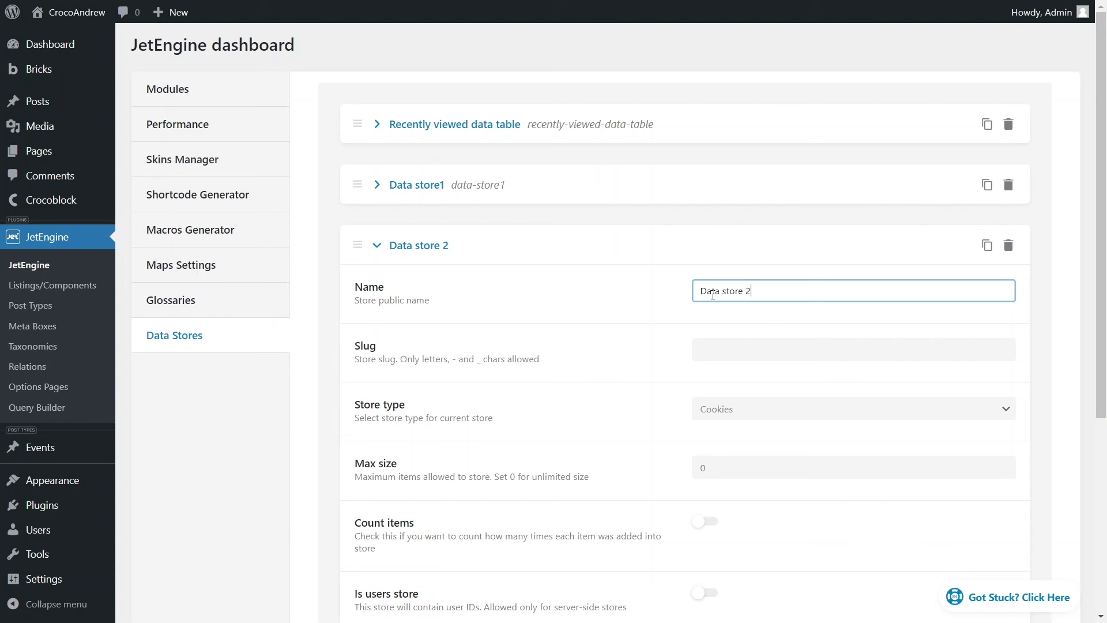
type("re 2")
key("Tab")
key("Tab")
left_click(377, 246)
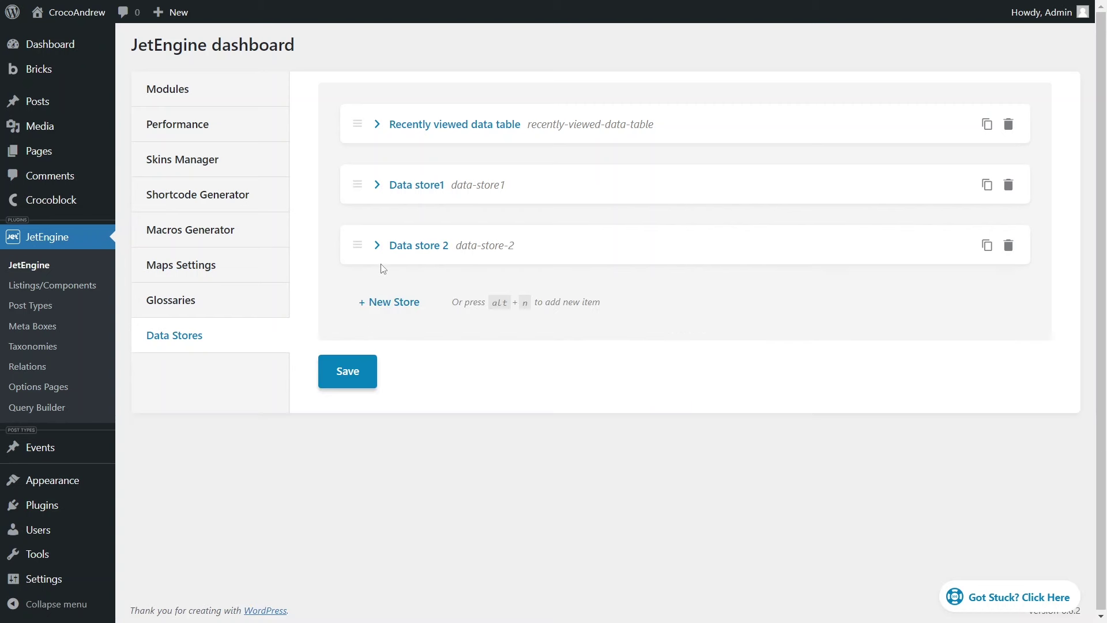
left_click(353, 372)
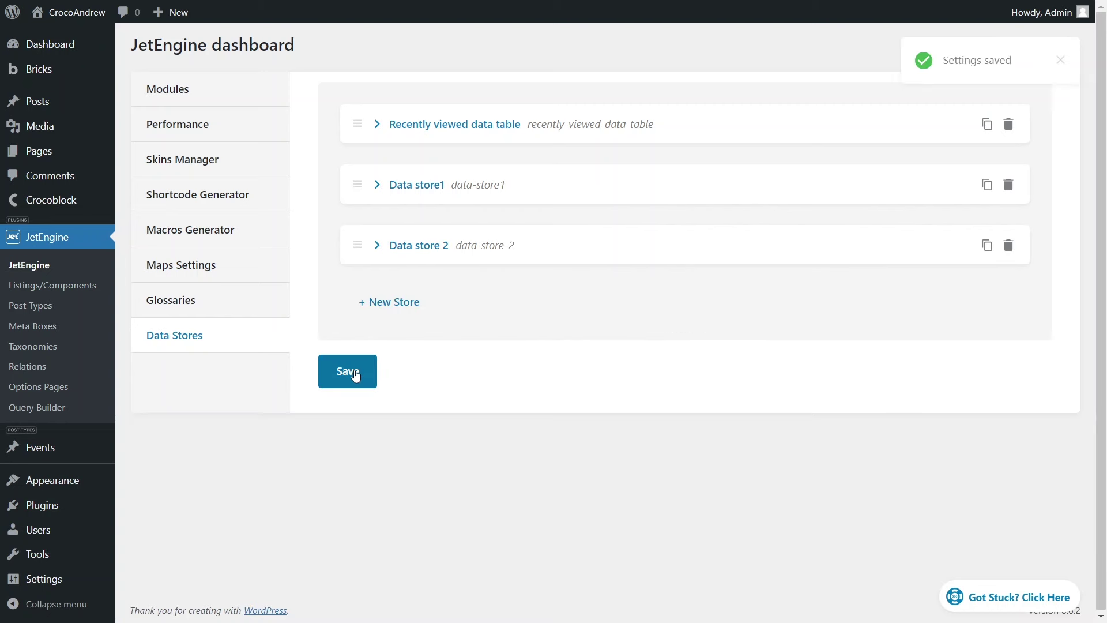
left_click(54, 409)
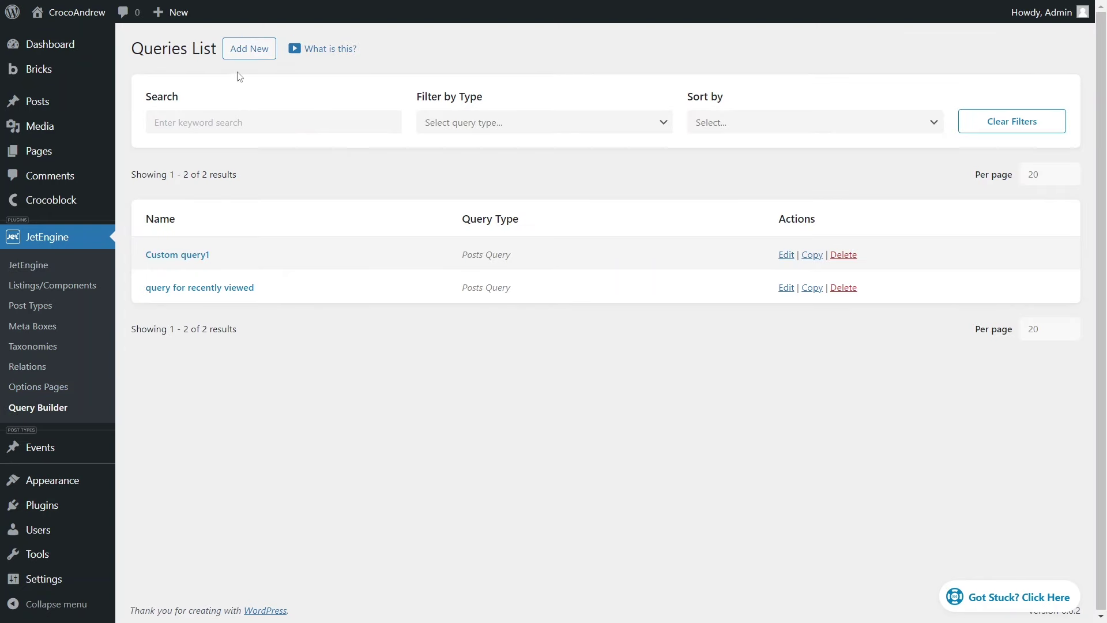
Start a new query named Custom query 2 and show its Post & Page options.
left_click(249, 49)
left_click(466, 149)
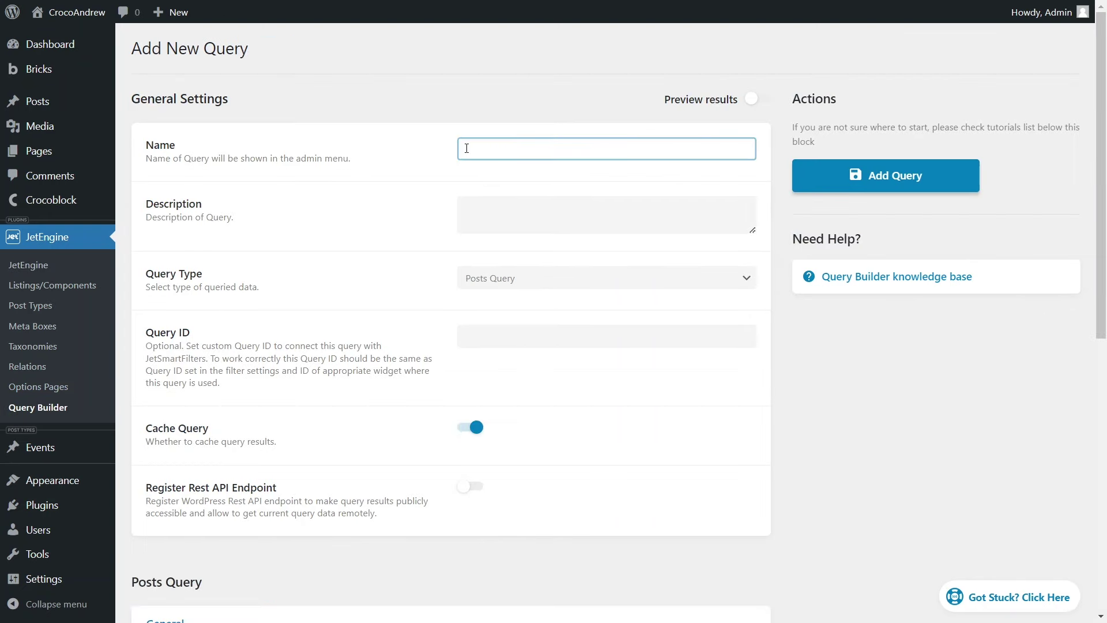
type("Custom query 2")
key("Tab")
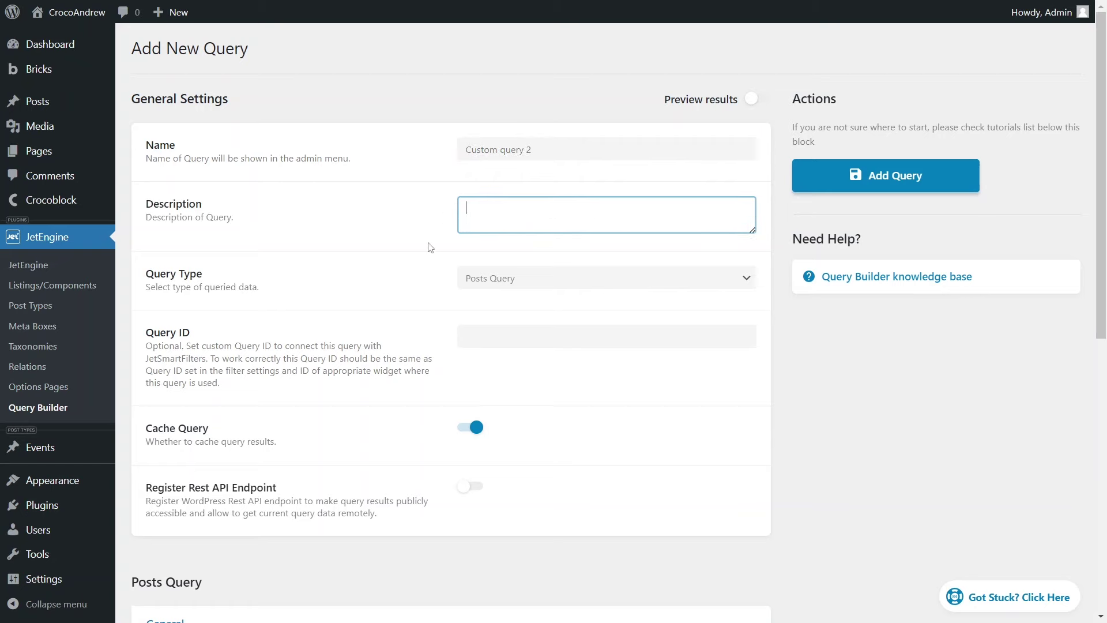
scroll(417, 259, "down", 5)
left_click(190, 428)
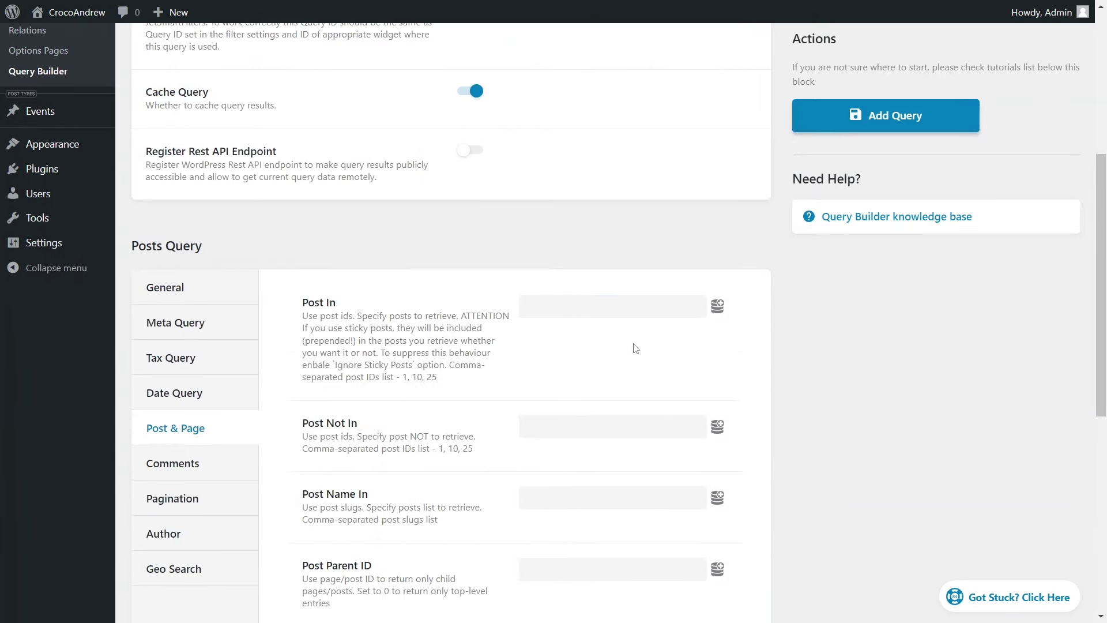
Set Post In to the Get store macro with Data store 2 and add the query.
left_click(718, 306)
scroll(721, 441, "down", 3)
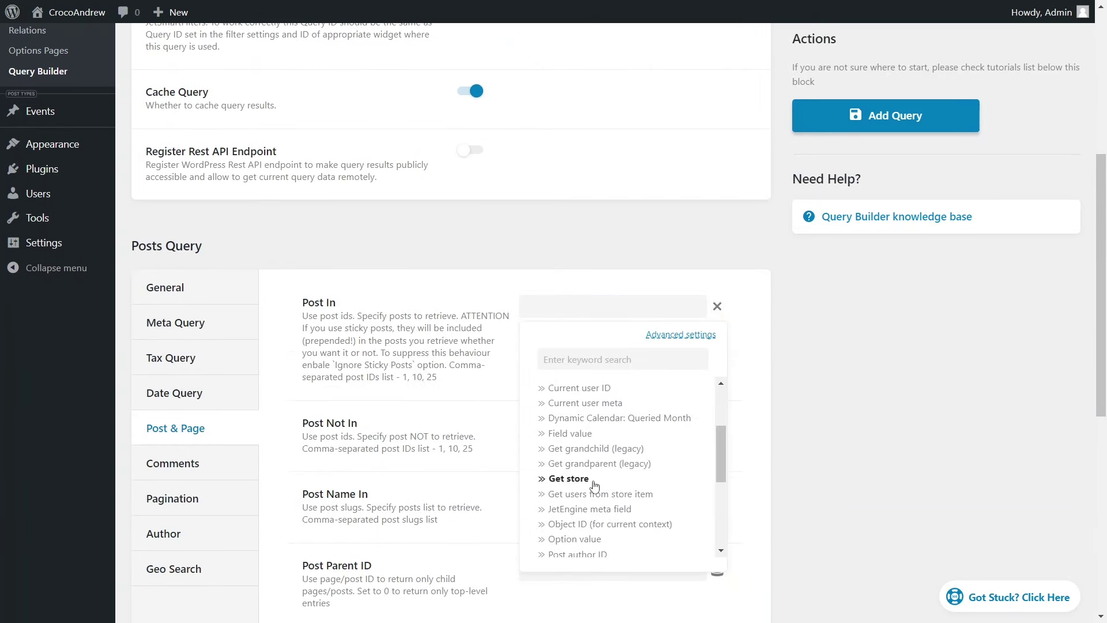
left_click(587, 480)
left_click(699, 400)
left_click(568, 440)
left_click(560, 436)
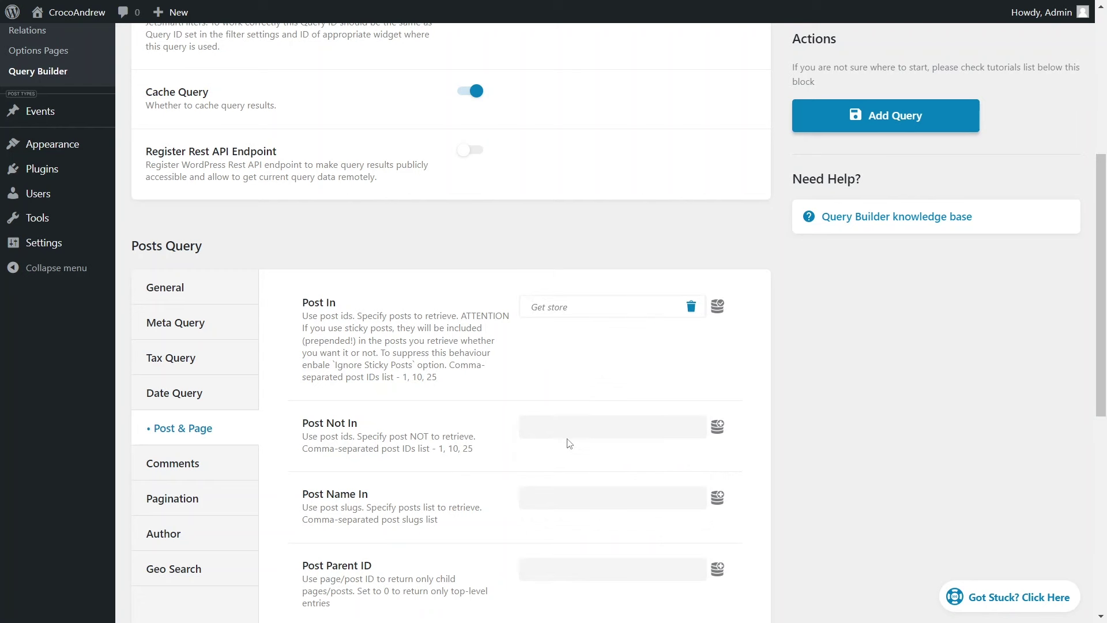
left_click(868, 118)
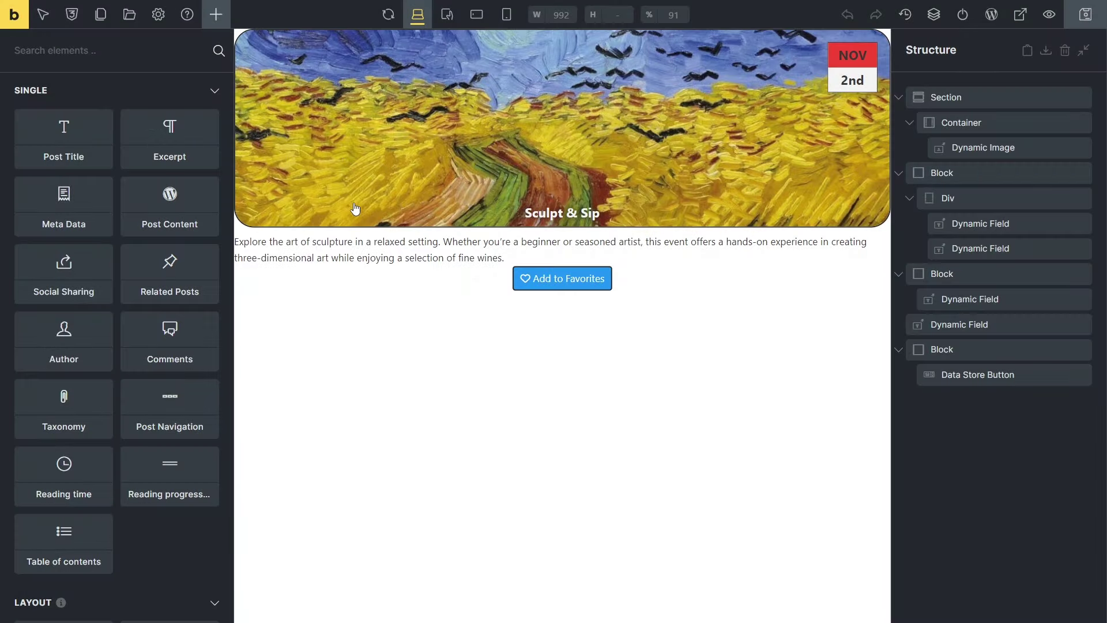
Add a Carousel to the listing in place of the Dynamic Image element.
left_click(69, 50)
type("carou")
left_click_drag(87, 120, 961, 159)
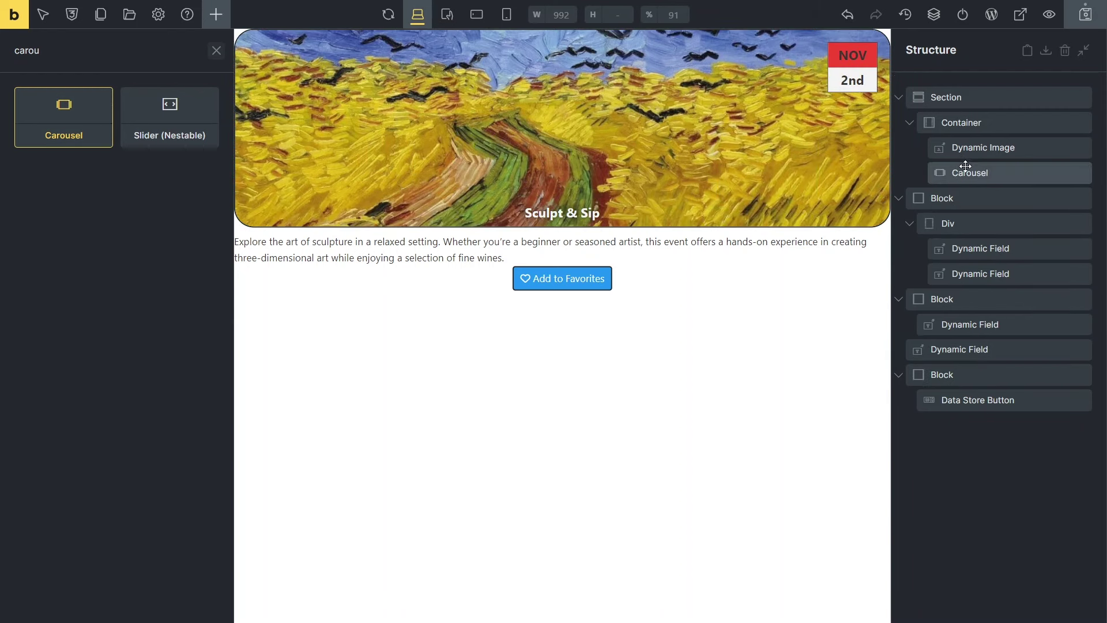
left_click(976, 148)
right_click(975, 148)
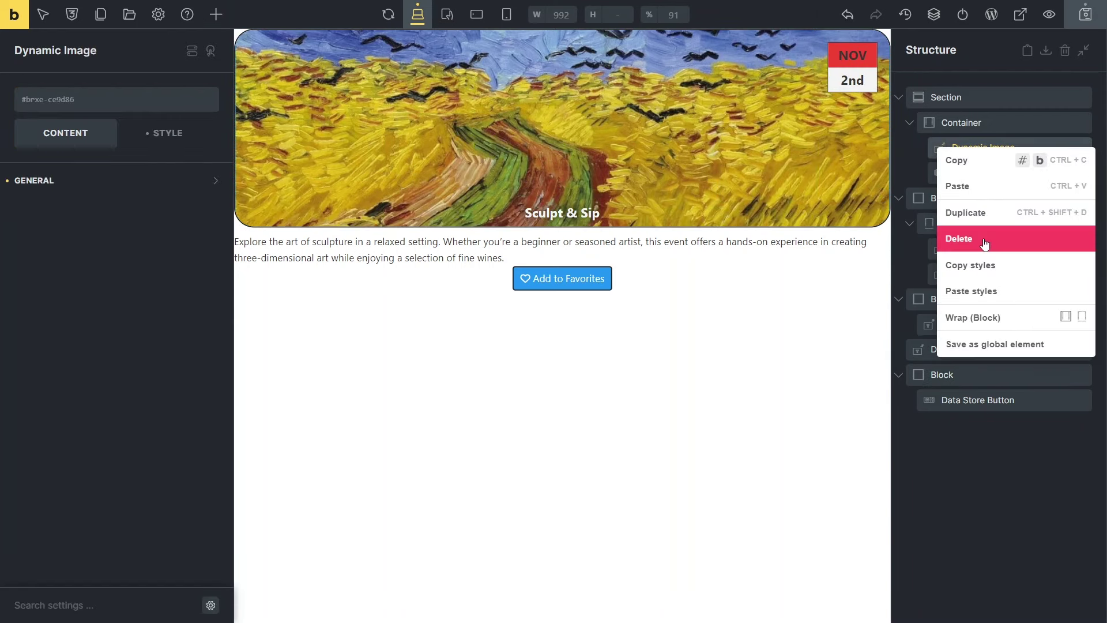
left_click(980, 237)
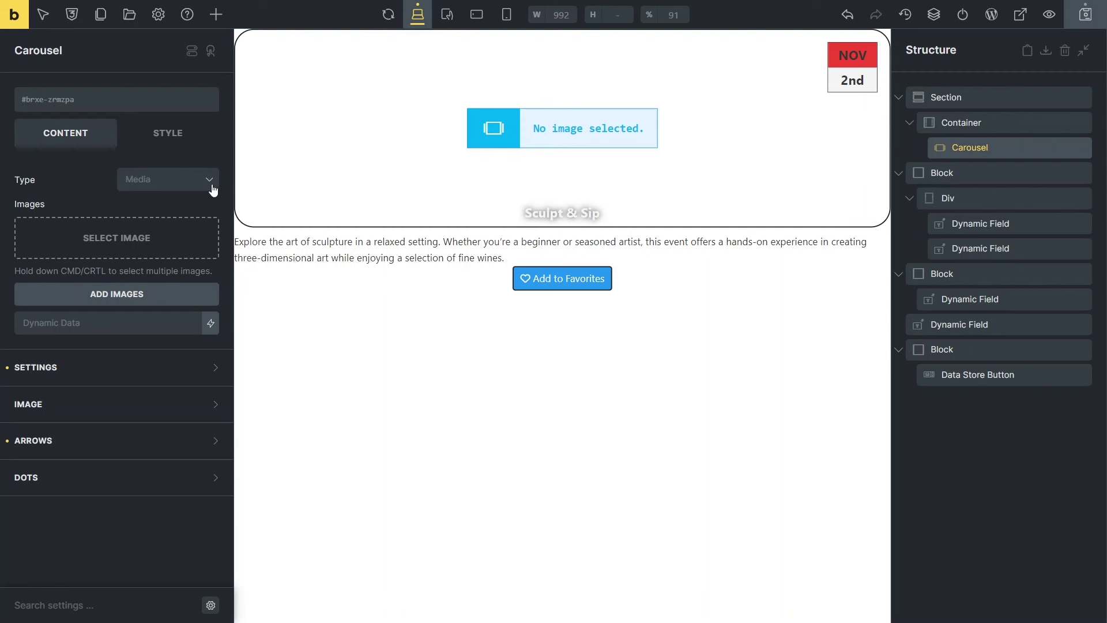
Fill the carousel with the events gallery field and delete the event description field.
left_click(211, 324)
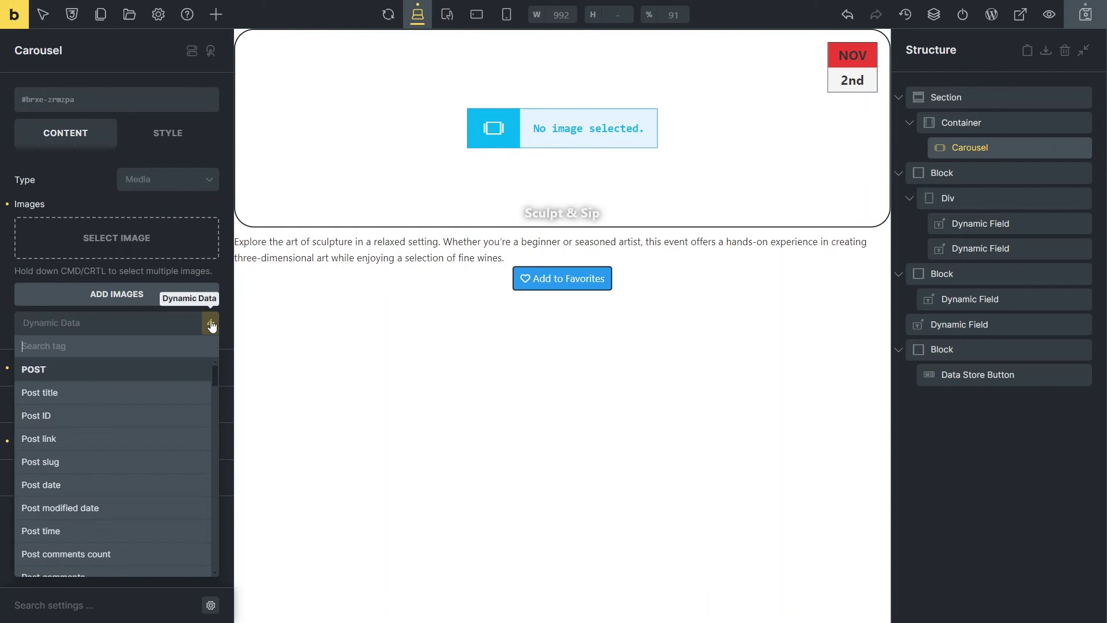
type("je")
left_click(193, 391)
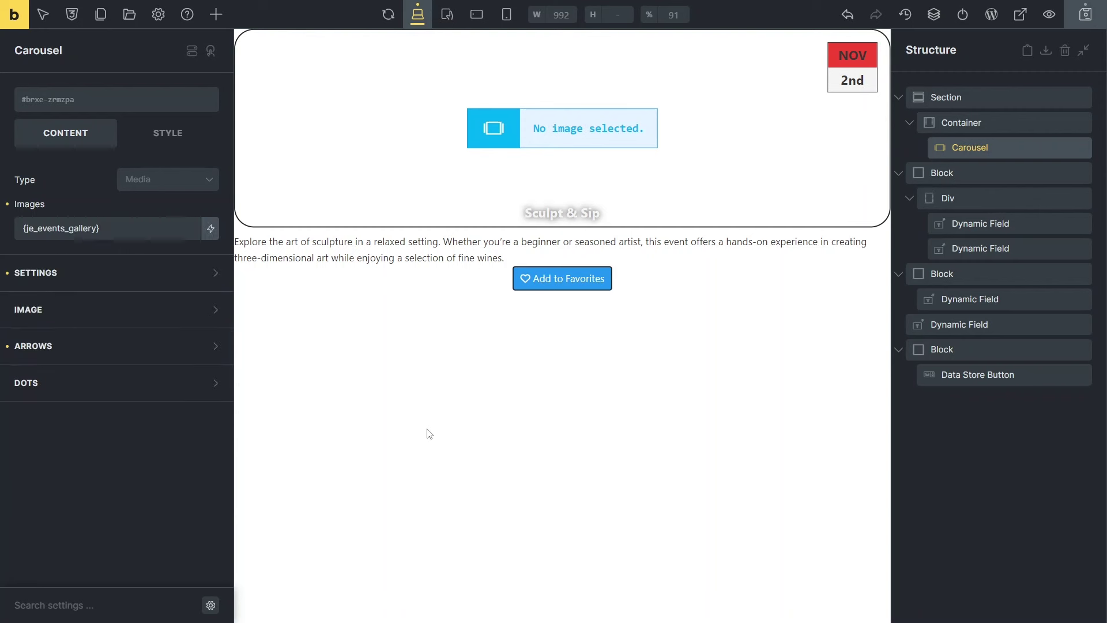
left_click(996, 327)
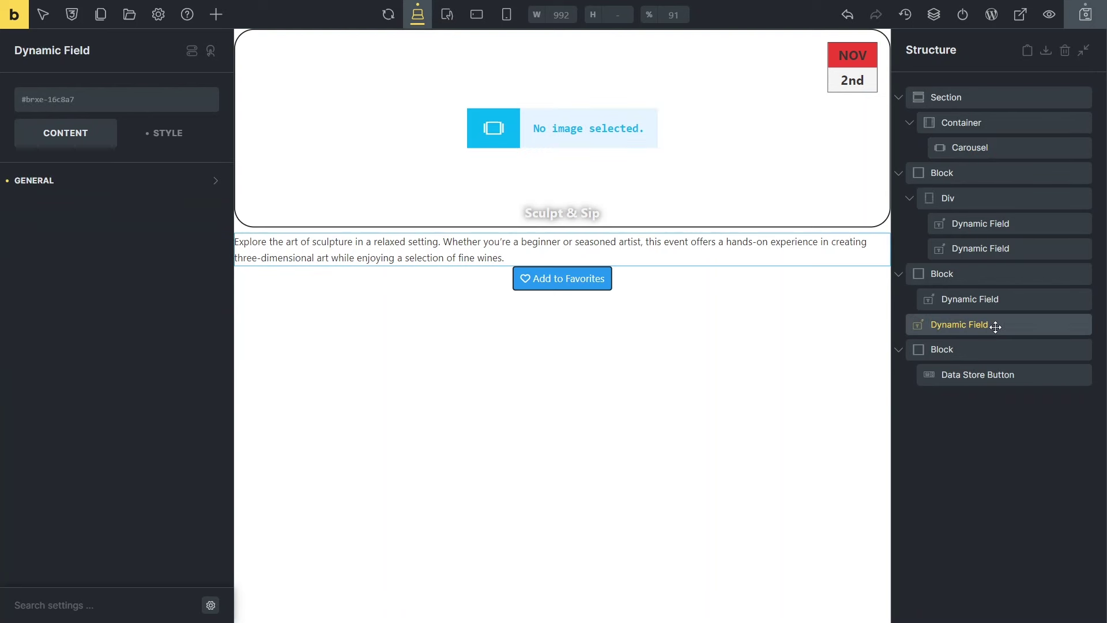
right_click(996, 327)
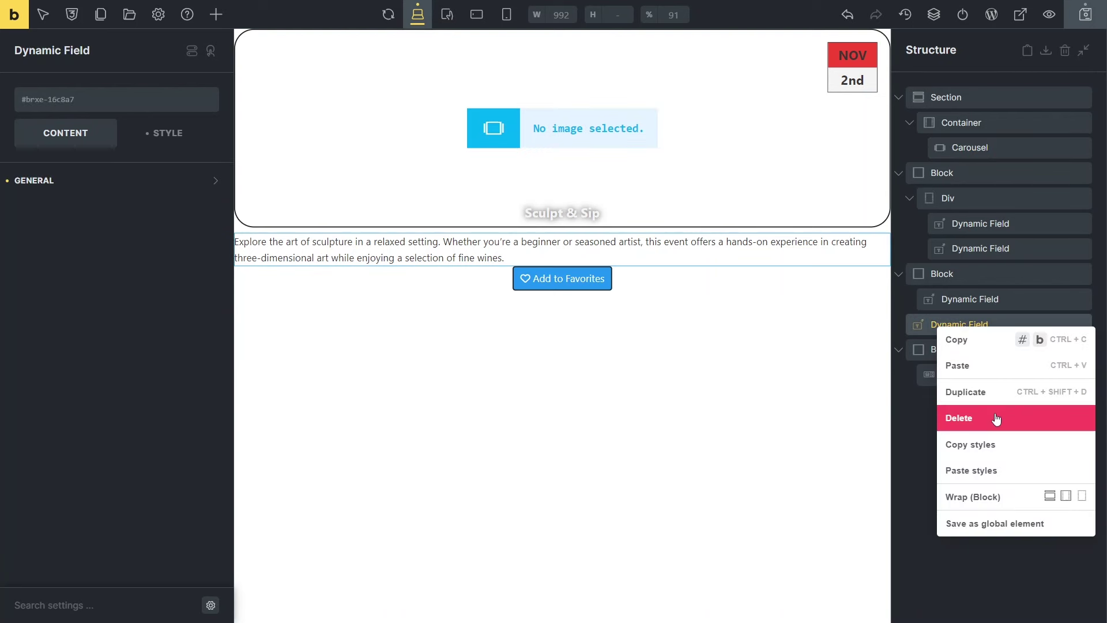
left_click(995, 413)
Switch the Data Store Button to Data store 2 with after-added label 'Remove from Gallery'.
left_click(981, 349)
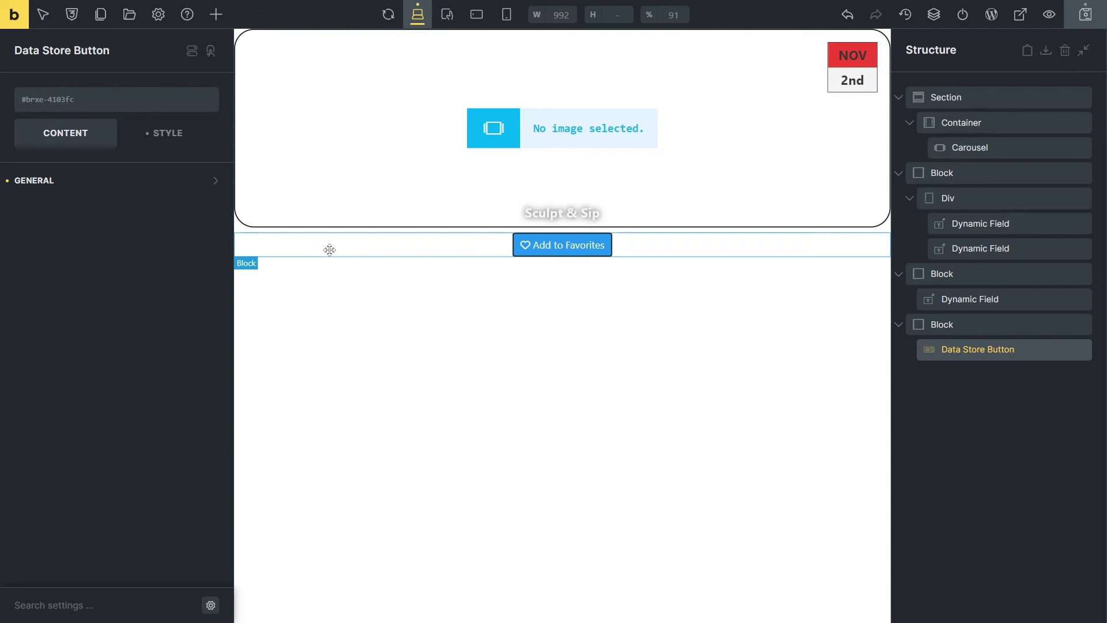
left_click(213, 185)
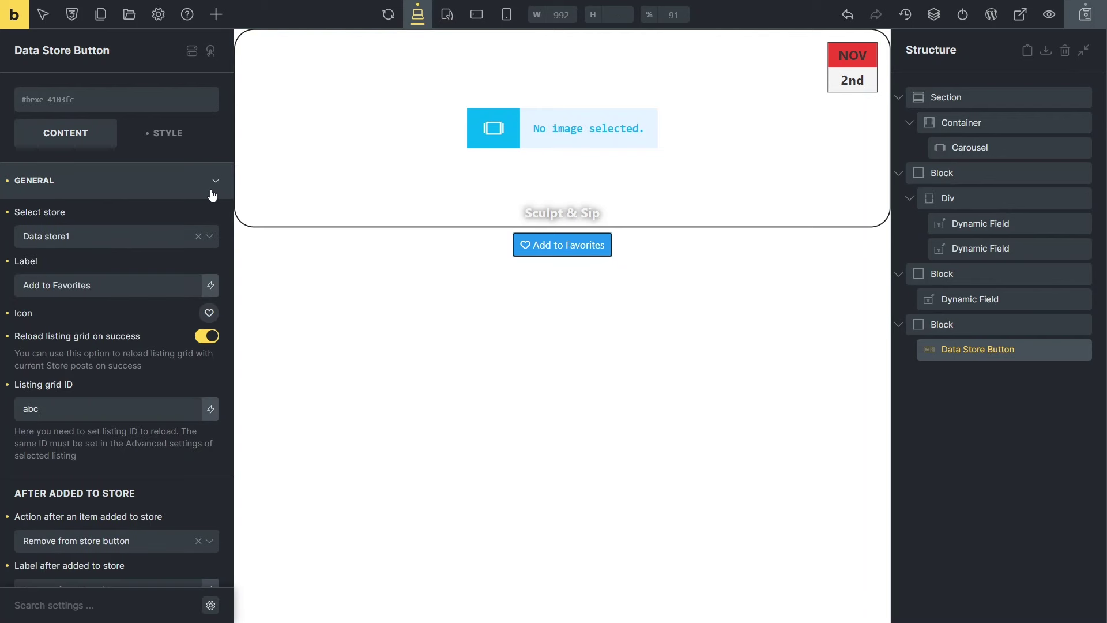
scroll(165, 487, "down", 3)
scroll(168, 478, "up", 3)
left_click(216, 237)
left_click(168, 329)
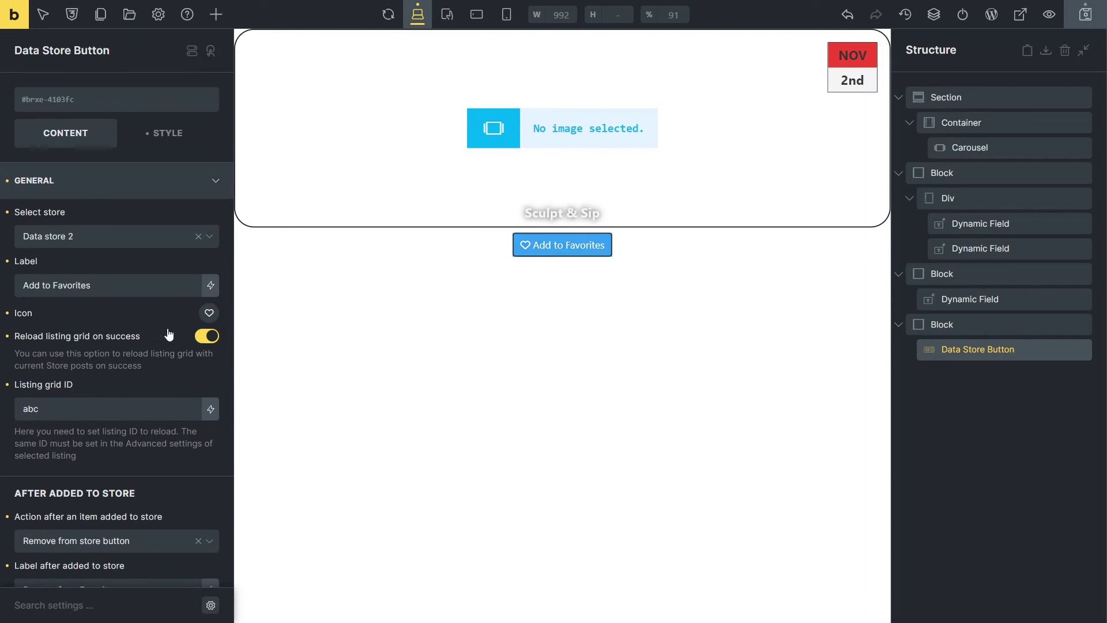
scroll(151, 467, "down", 3)
left_click_drag(137, 431, 85, 426)
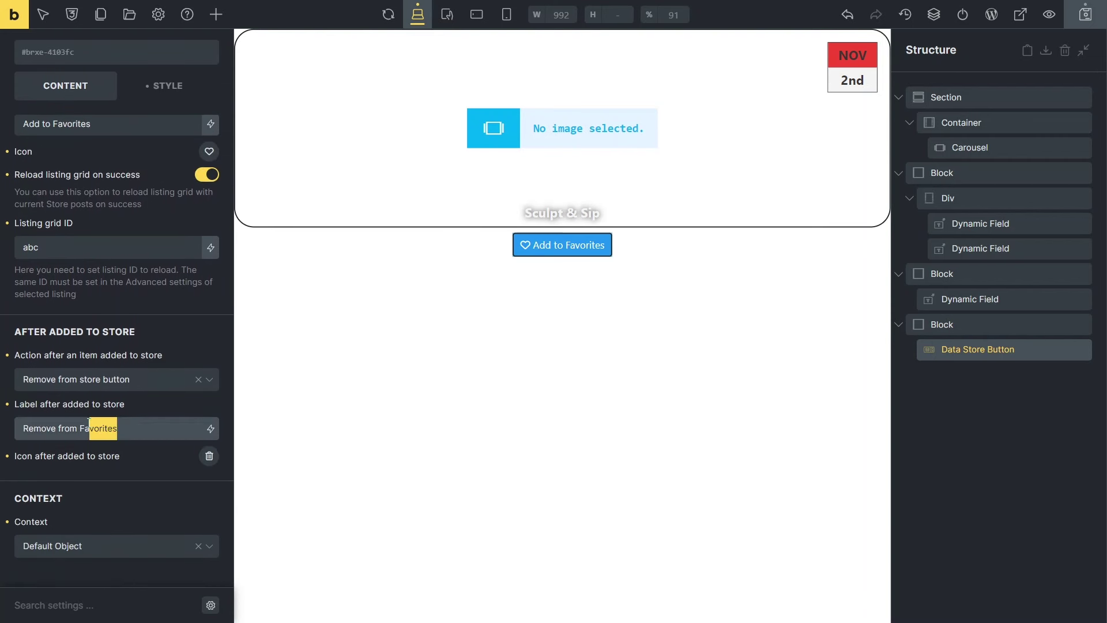
type("Gallery")
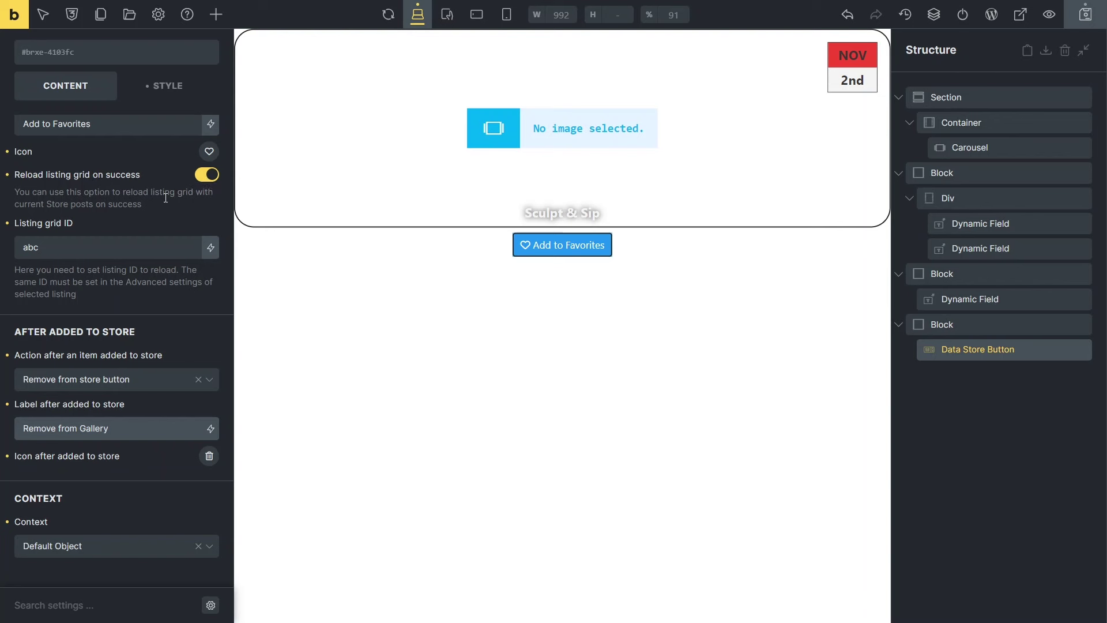
Change the button's listing grid ID from abc to def, then save and publish.
left_click_drag(56, 245, 19, 249)
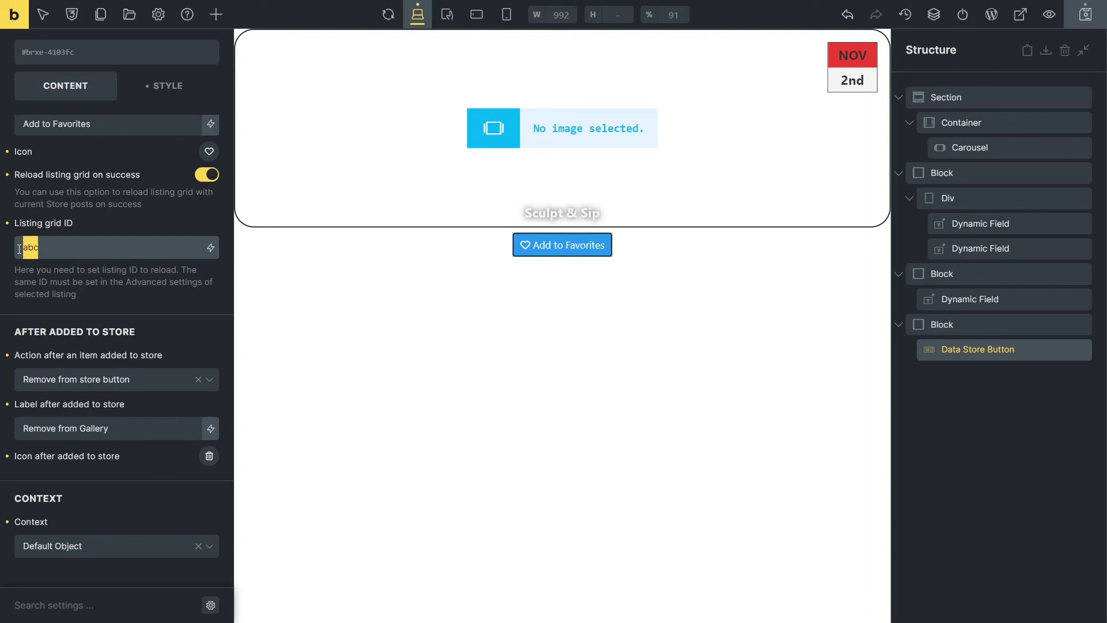
type("def")
left_click(6, 264)
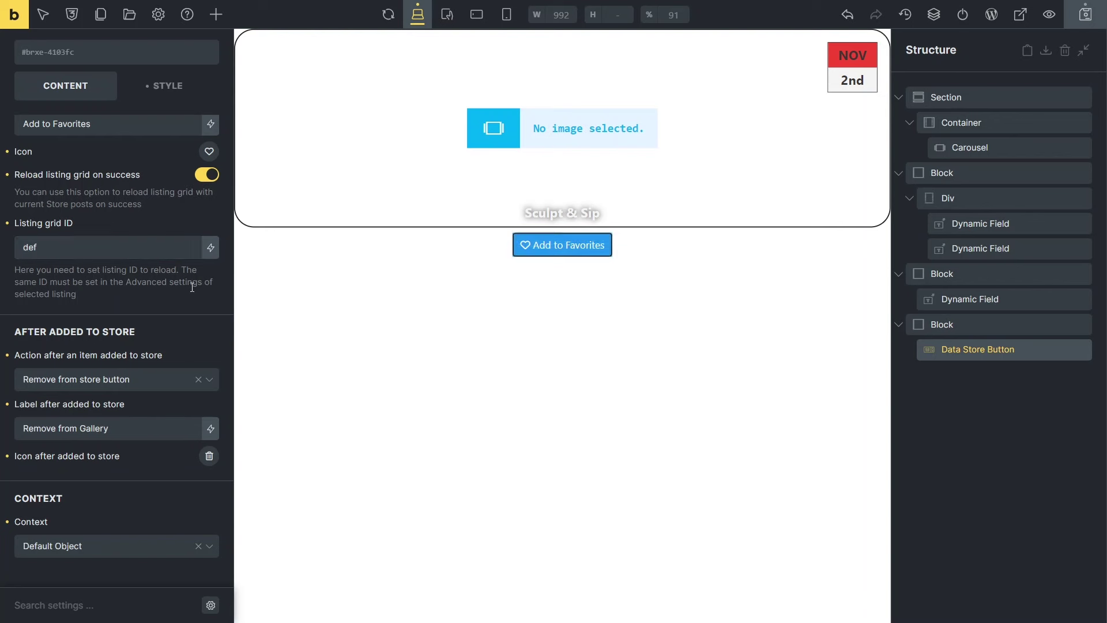
left_click(1087, 14)
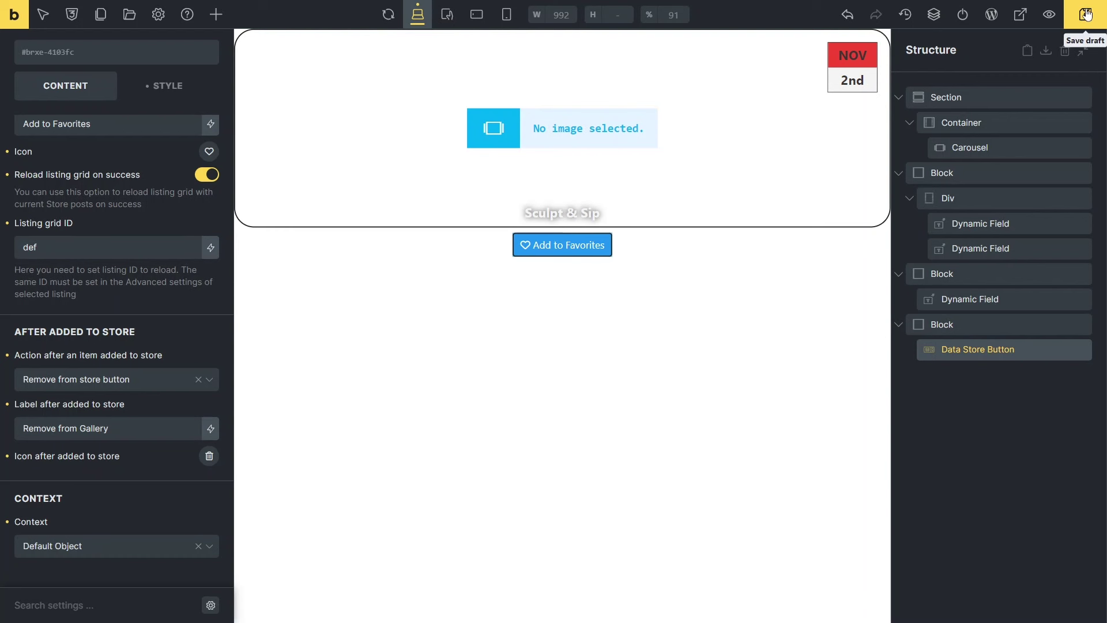
left_click(962, 18)
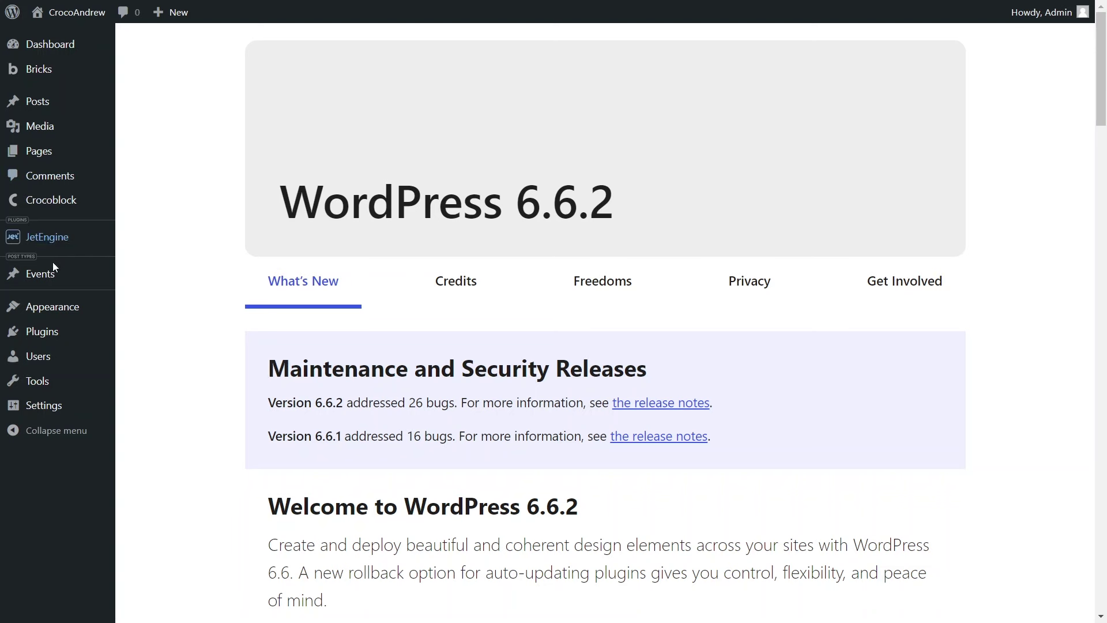
Open the events listing and duplicate its Data Store Button.
mouse_move(57, 241)
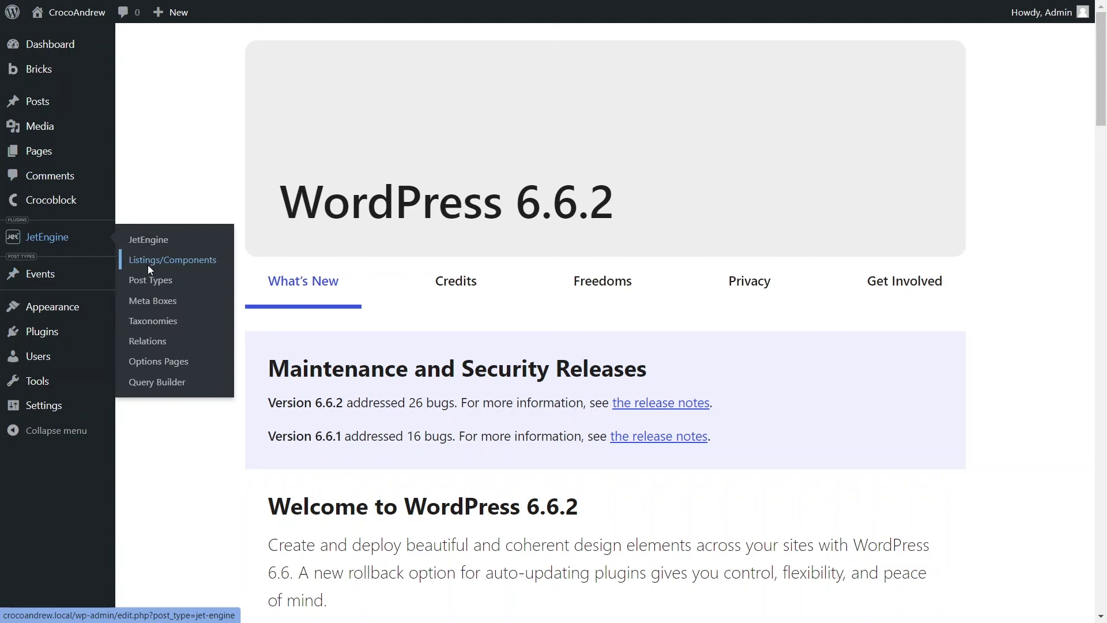
left_click(147, 265)
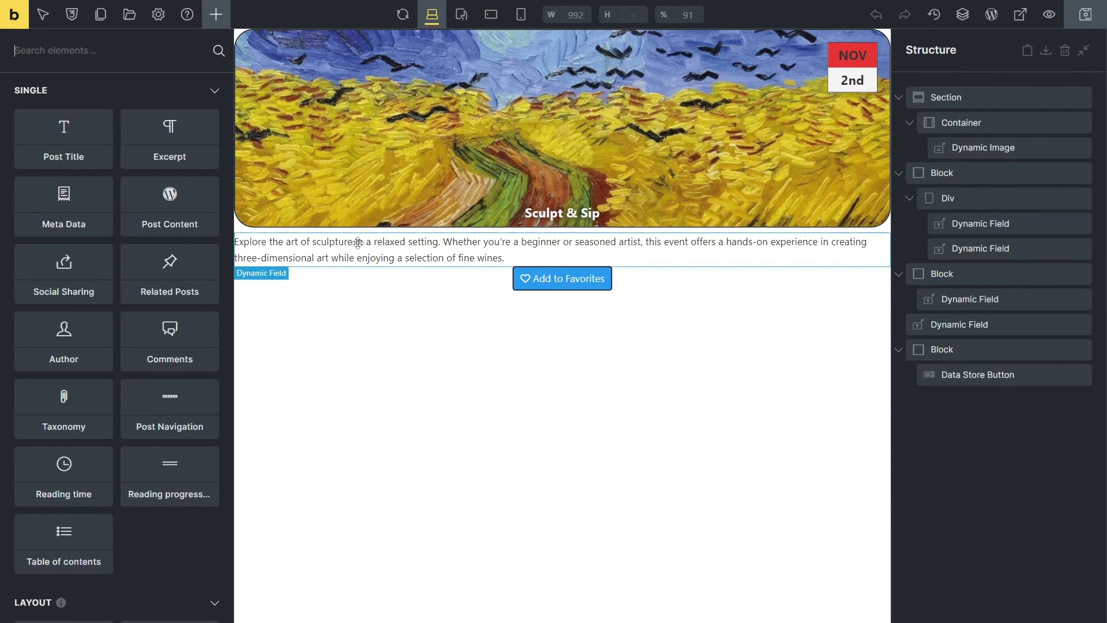
right_click(938, 376)
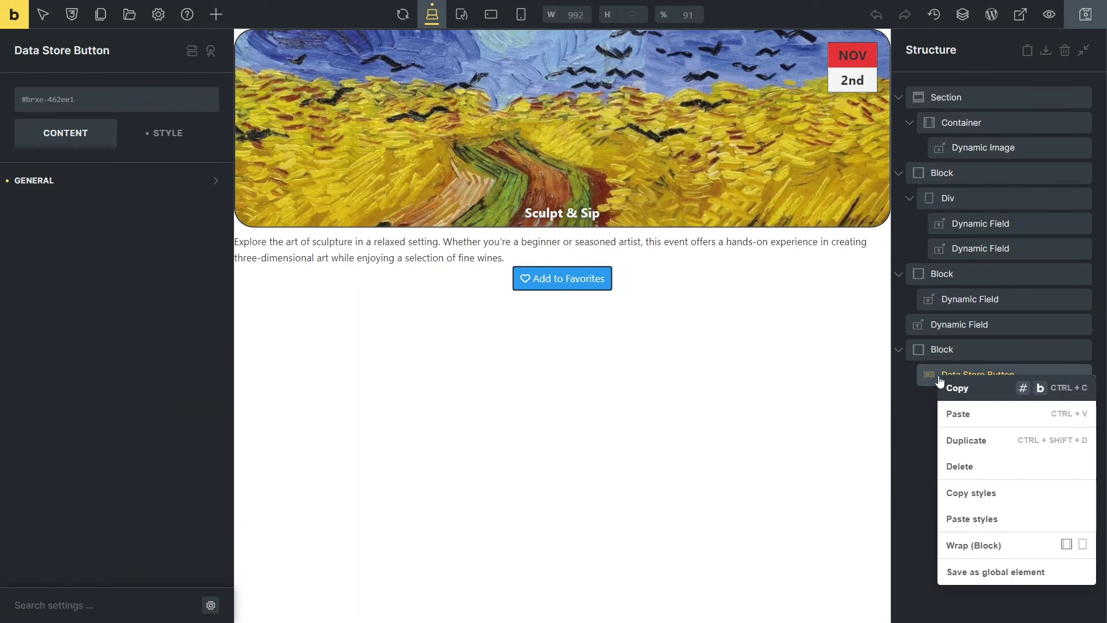
left_click(966, 440)
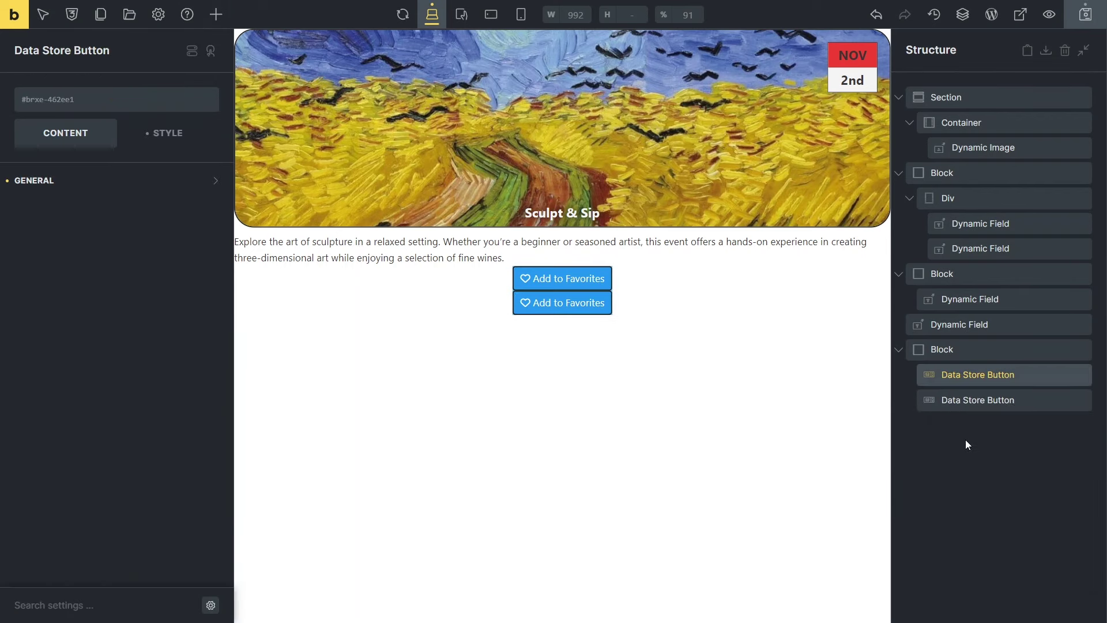
Lay the two buttons side by side in the Block, centred, with gap 4.
left_click(967, 349)
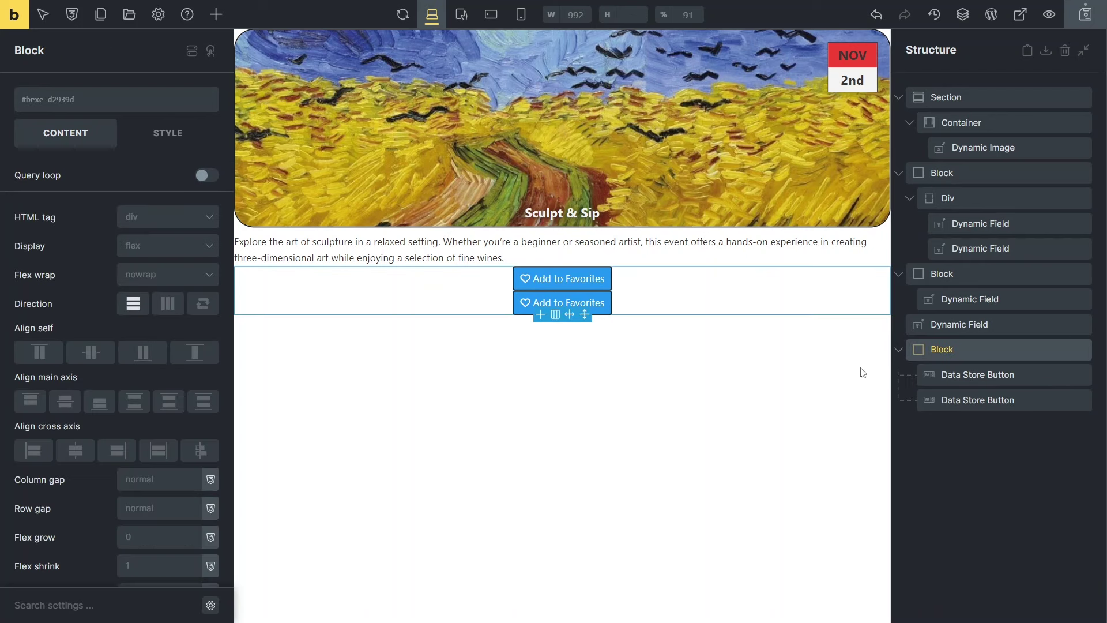
left_click(168, 303)
left_click(75, 449)
left_click(65, 403)
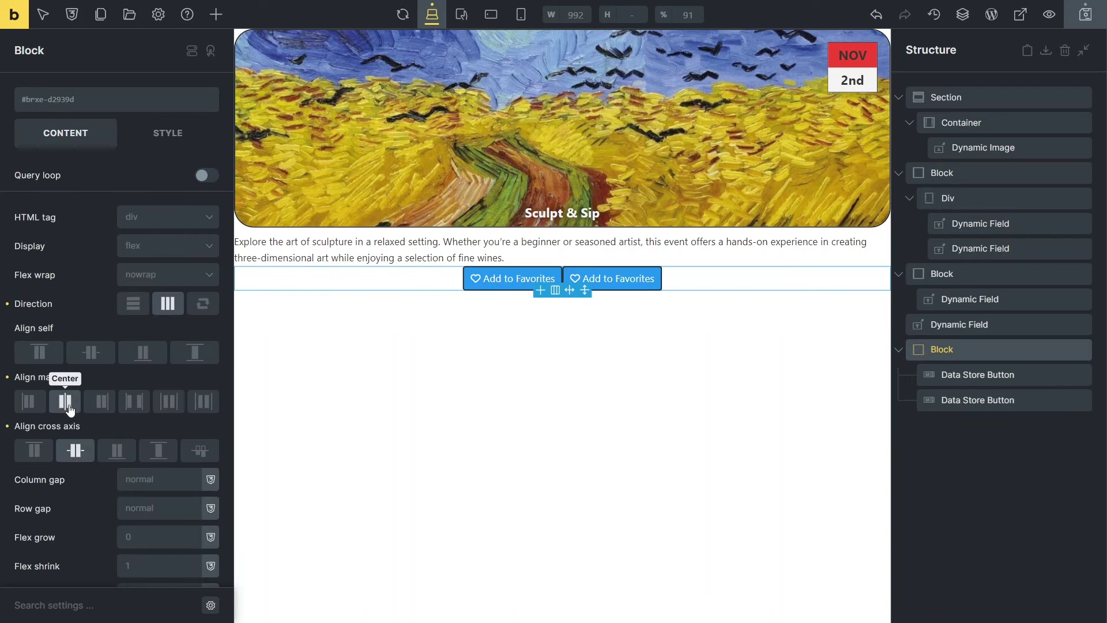
left_click(139, 486)
type("4")
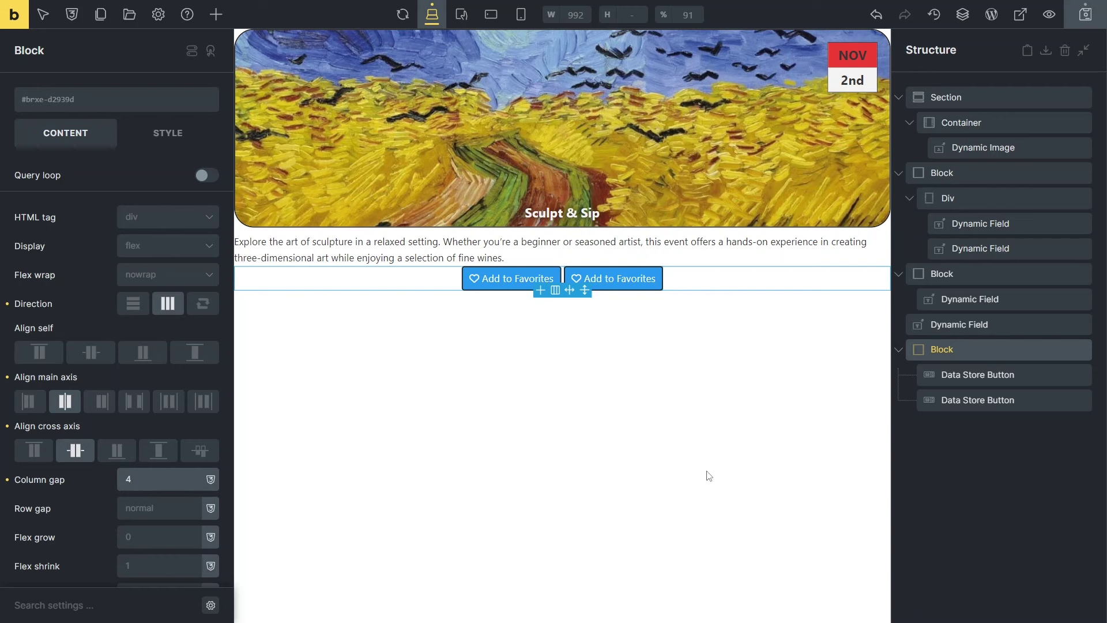
Link the second button to Data store 2 with an image icon and the label 'Add to Gallery'.
left_click(955, 404)
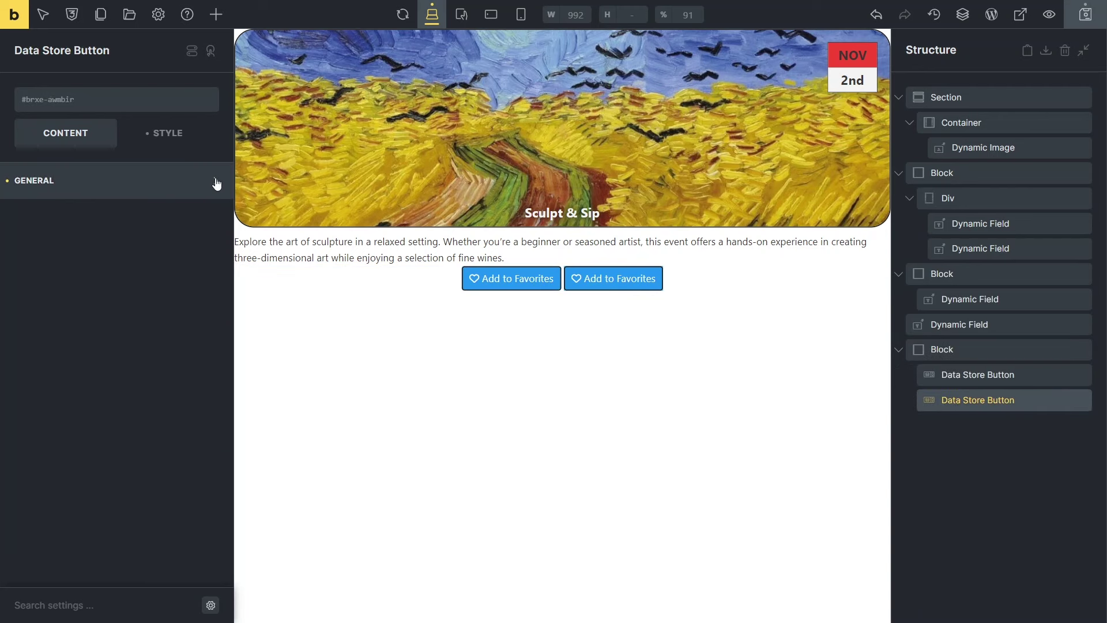
left_click(217, 184)
left_click(209, 239)
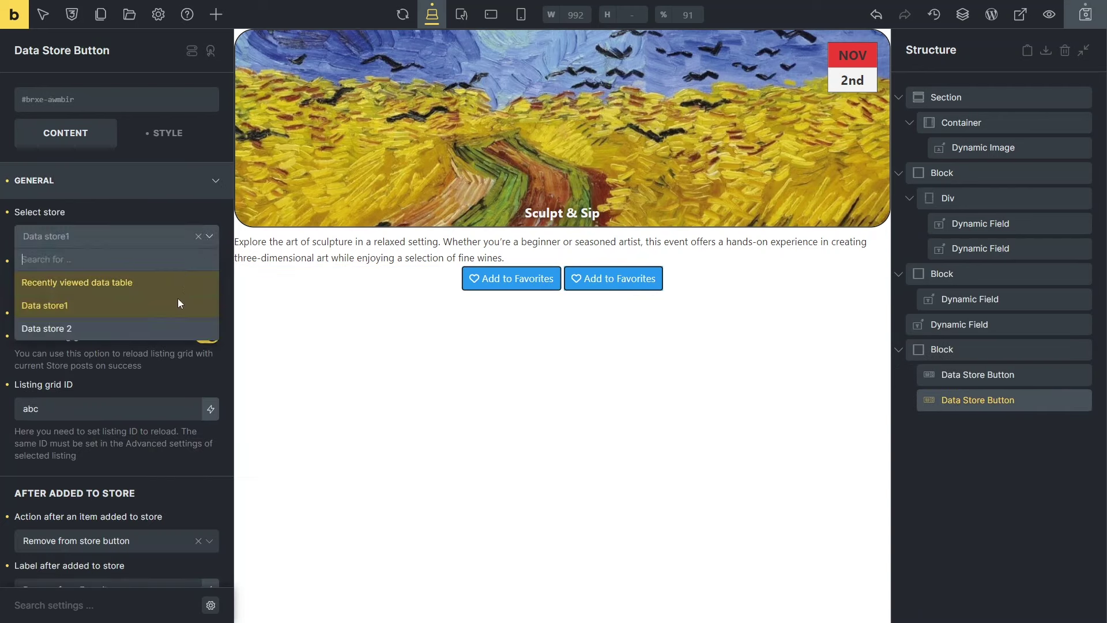
left_click(176, 329)
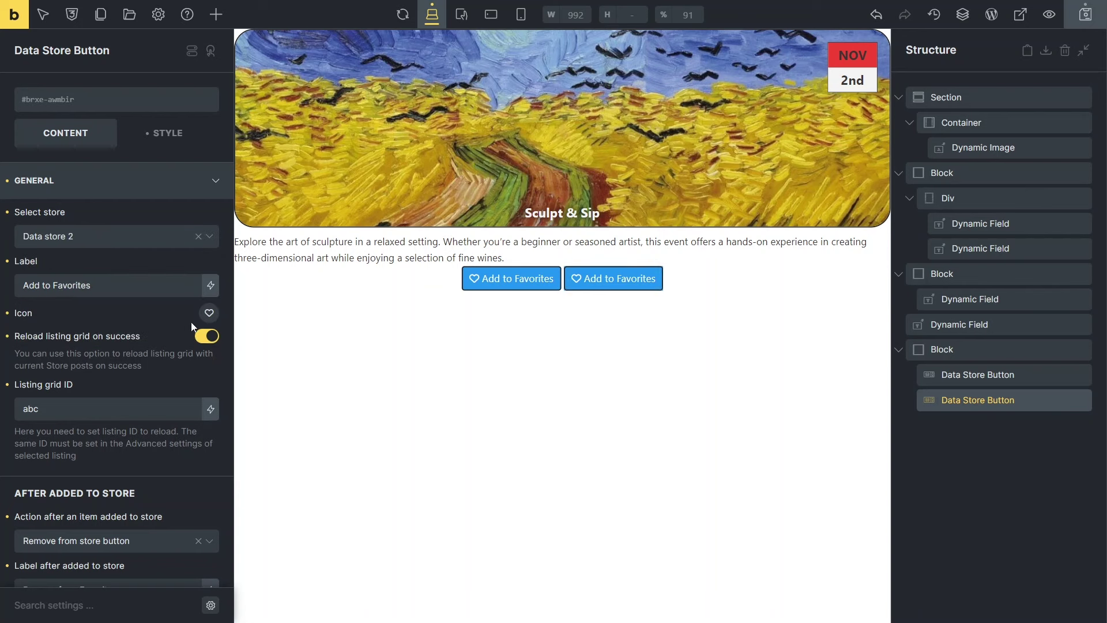
left_click(209, 315)
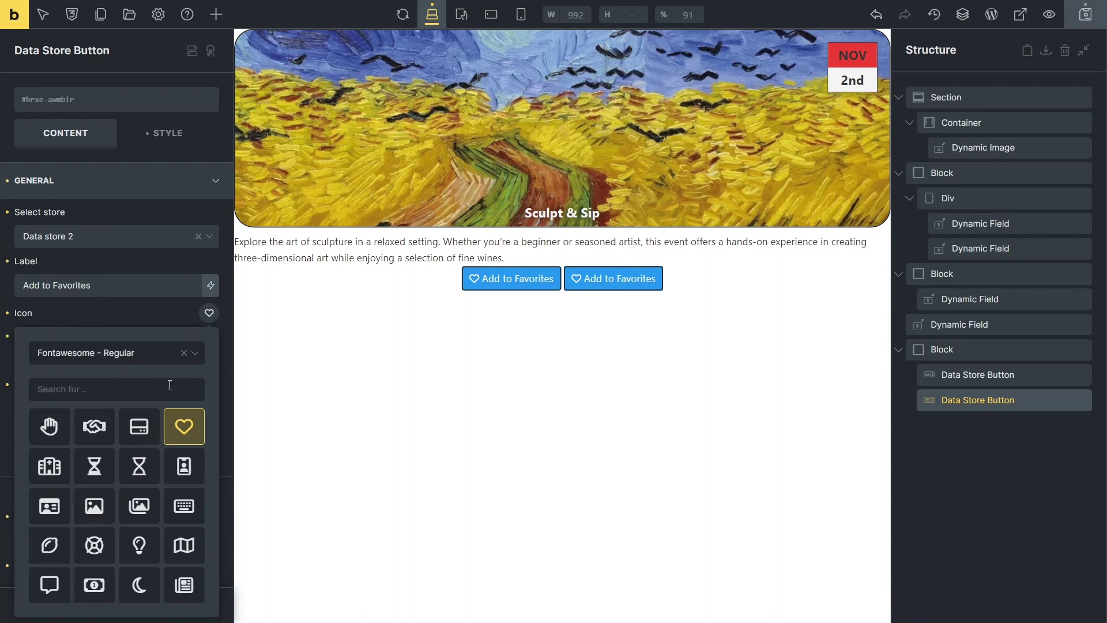
left_click(139, 509)
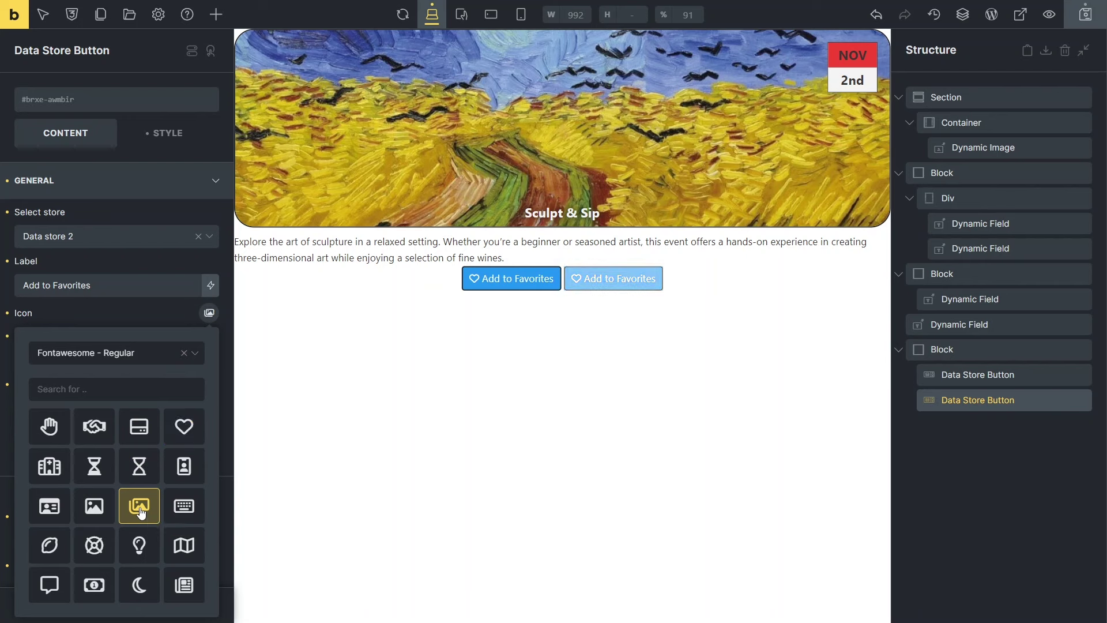
left_click(102, 279)
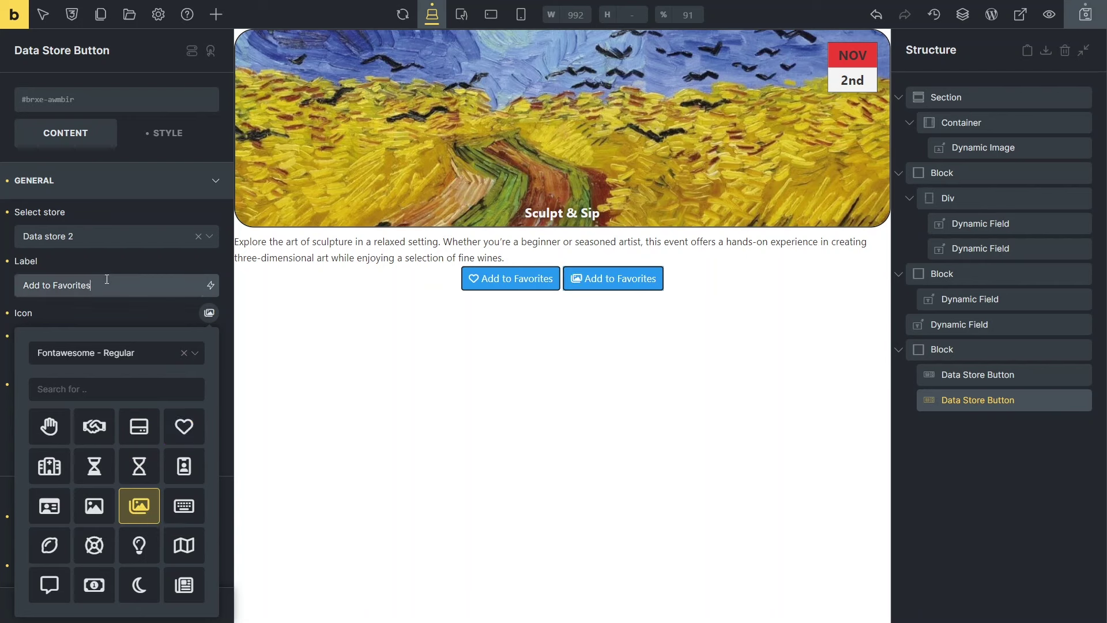
left_click_drag(102, 279, 56, 290)
type("Gallery")
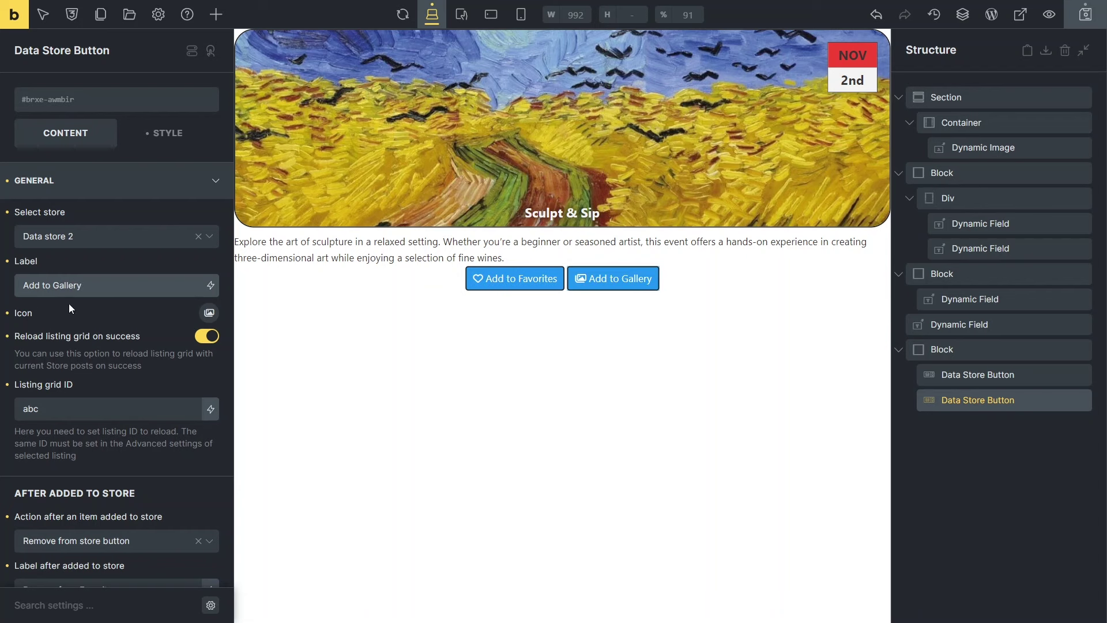
Hide the button once added, set its listing grid ID to def, and save the listing.
scroll(96, 417, "down", 3)
left_click(205, 382)
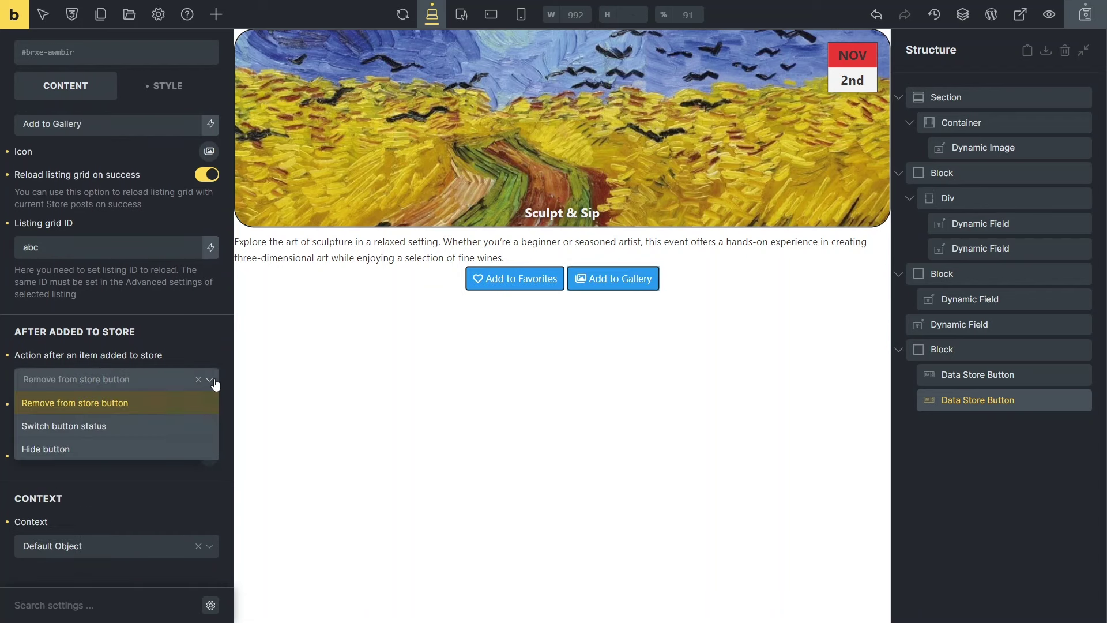
left_click(172, 449)
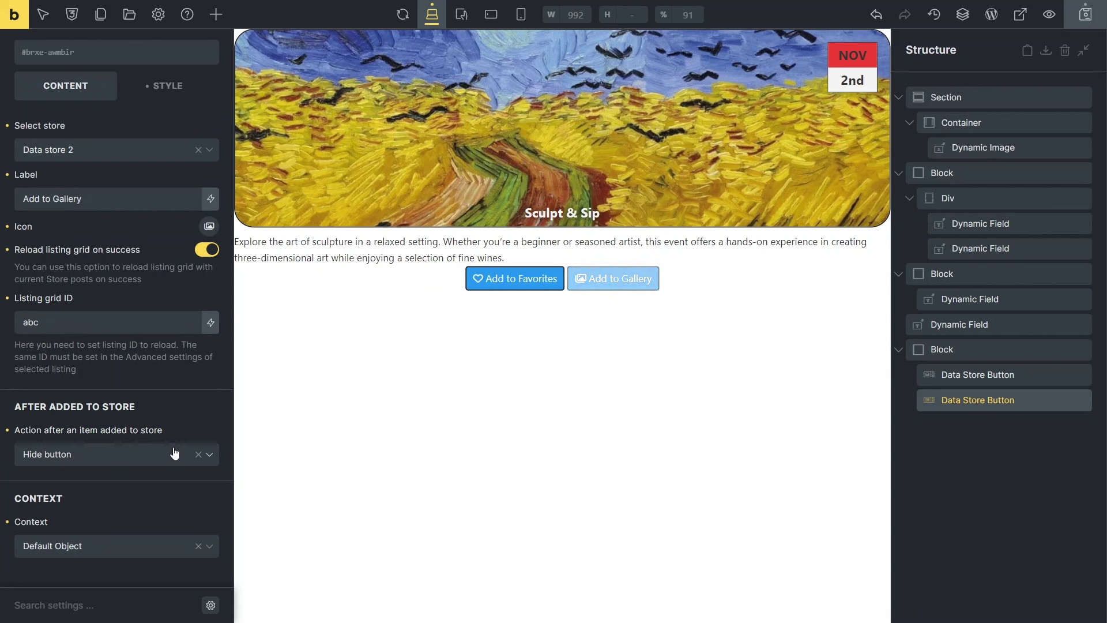
double_click(16, 321)
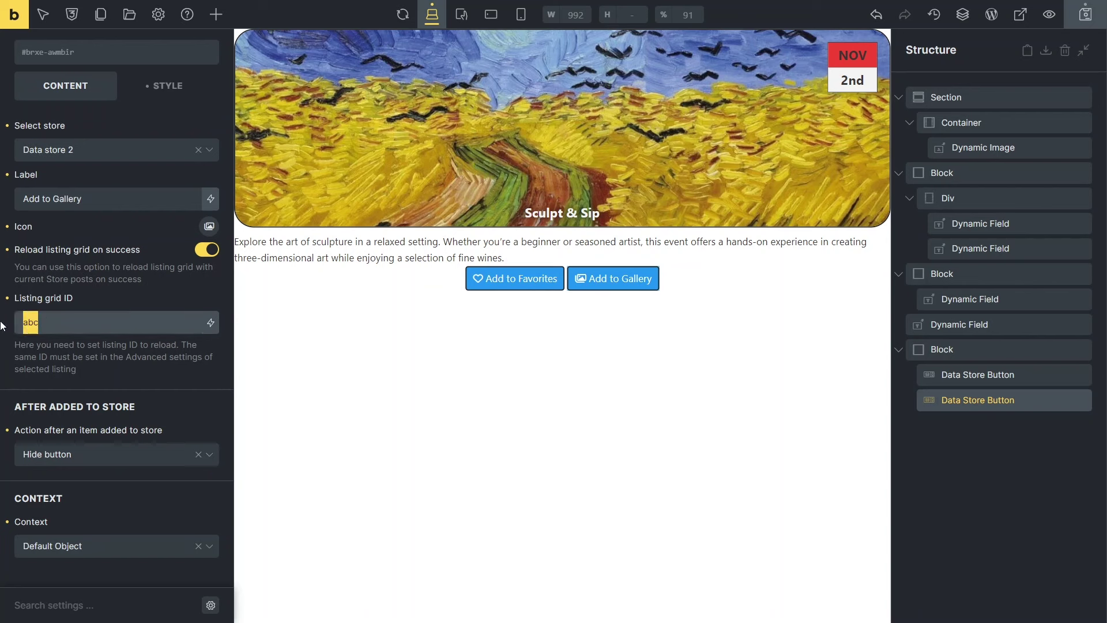
type("def")
left_click(7, 330)
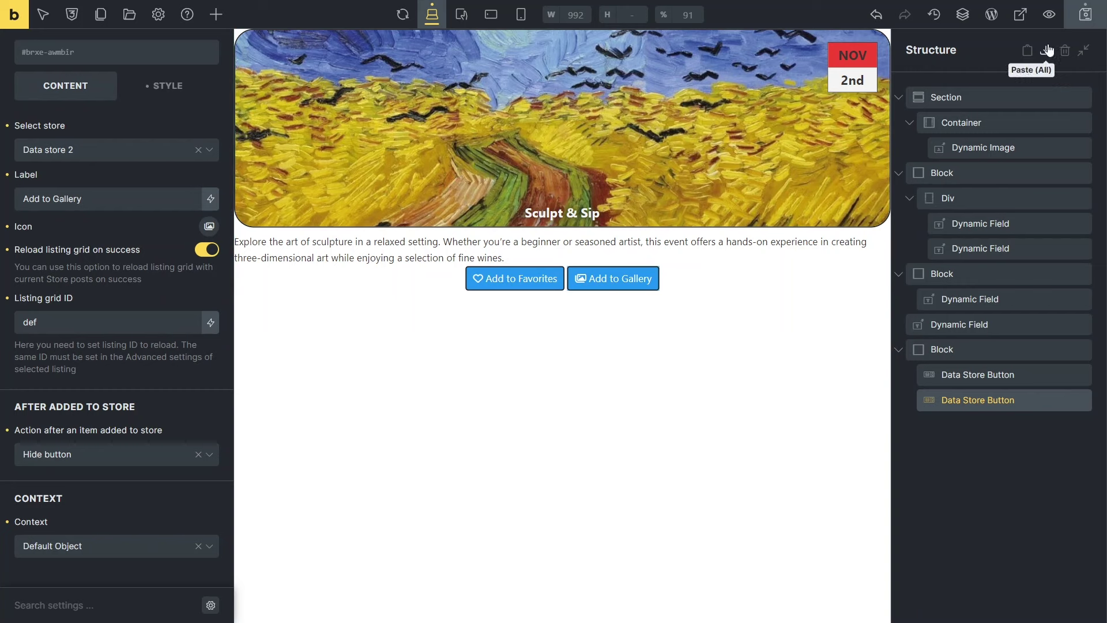
left_click(1086, 17)
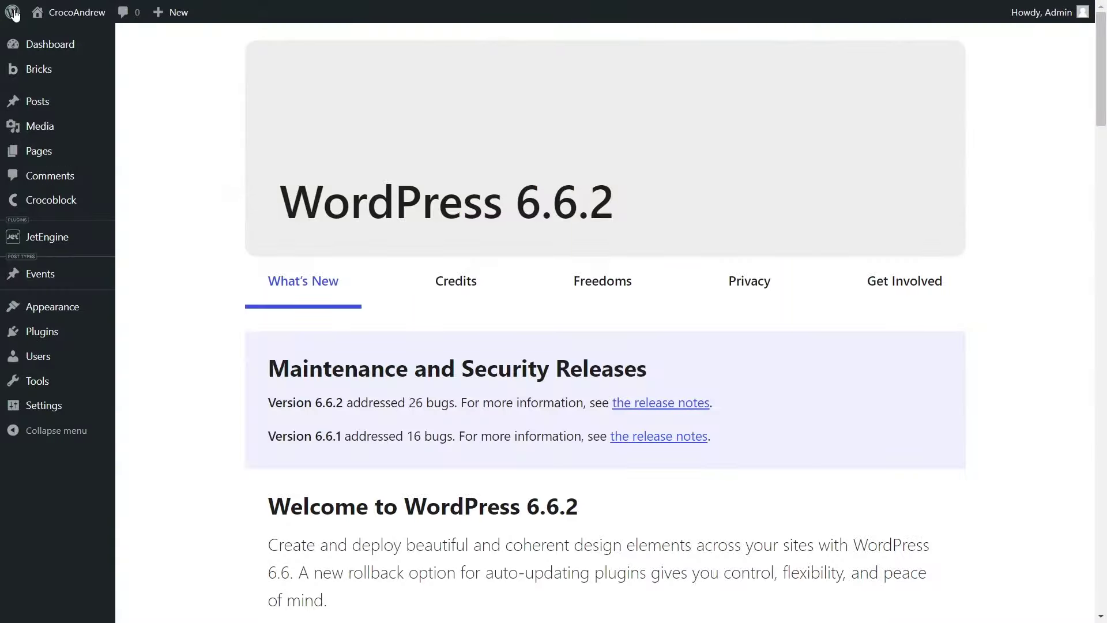
Open the Favorite Events page in Bricks and add a new container to it.
left_click(35, 153)
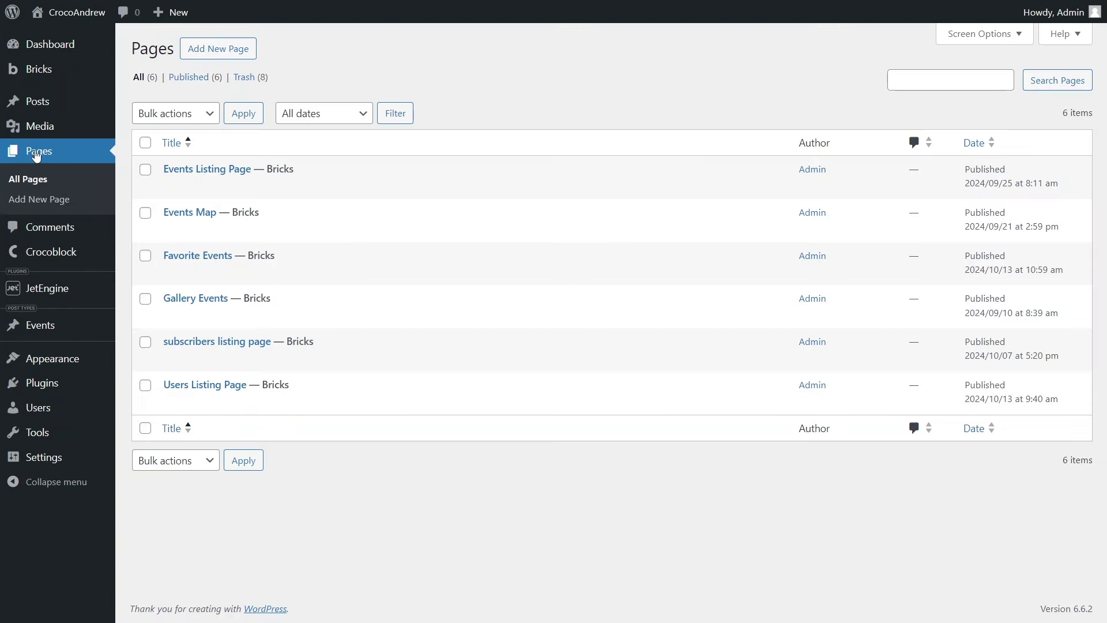
left_click(403, 275)
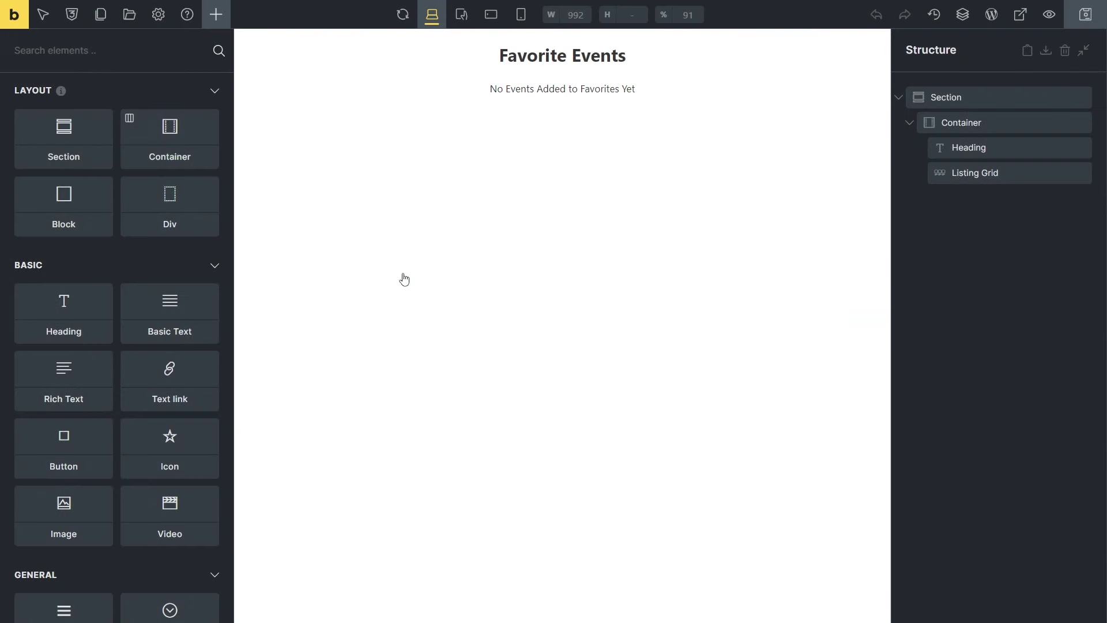
left_click_drag(170, 139, 912, 203)
left_click(929, 201)
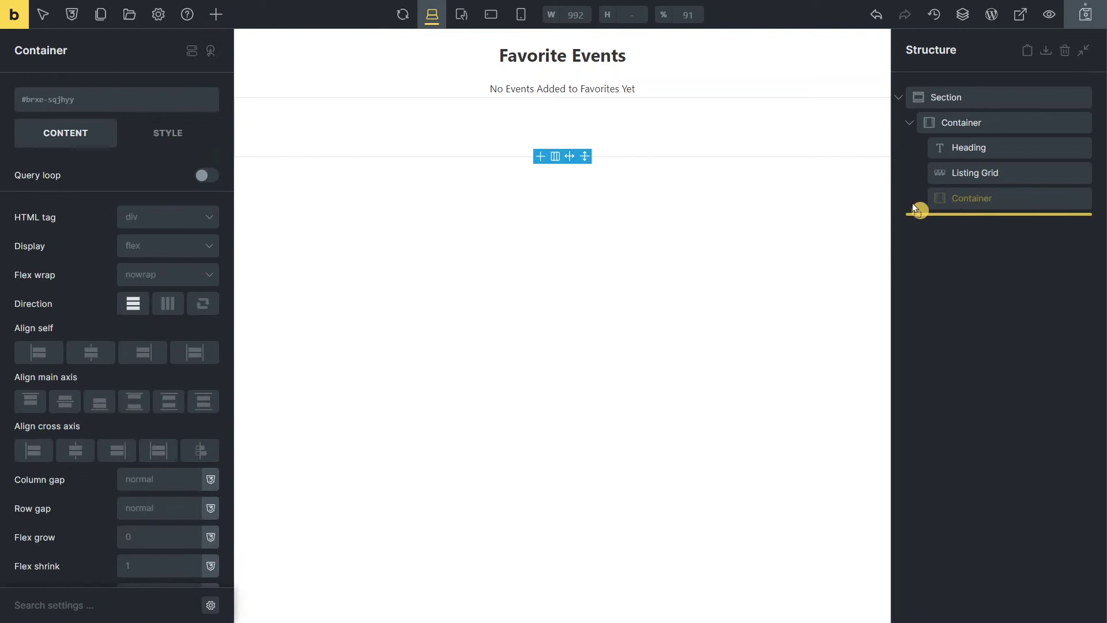
Place a Listing Grid in the container showing the 'Evetns Listing for data store2' listing.
left_click(216, 14)
left_click(202, 53)
type("list")
left_click_drag(63, 173, 429, 179)
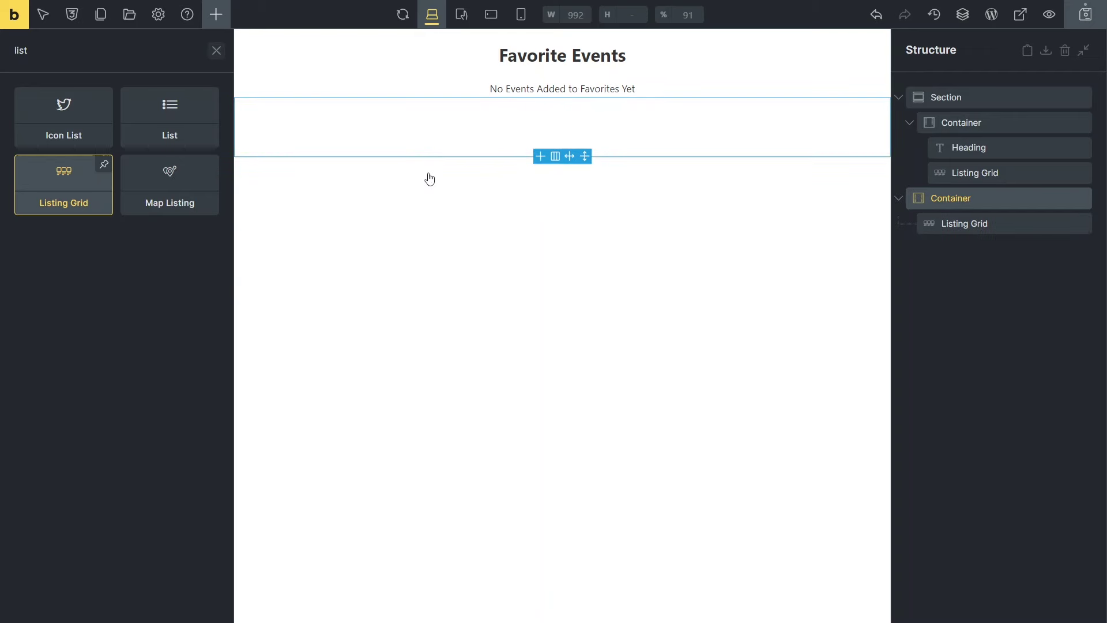
left_click(379, 116)
left_click(219, 182)
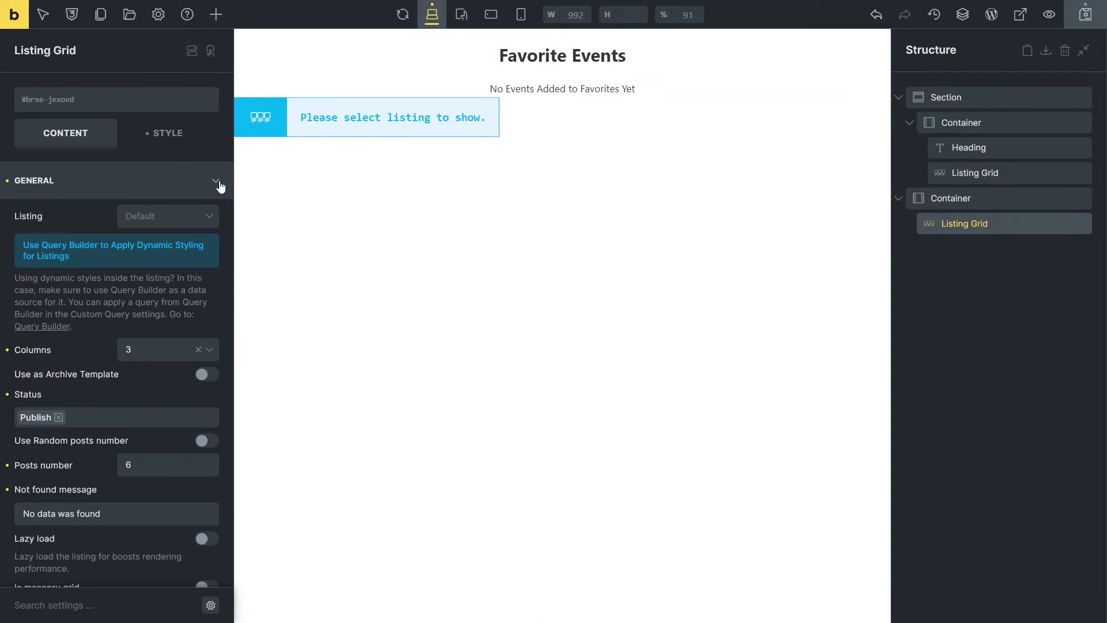
left_click(216, 218)
type("eve")
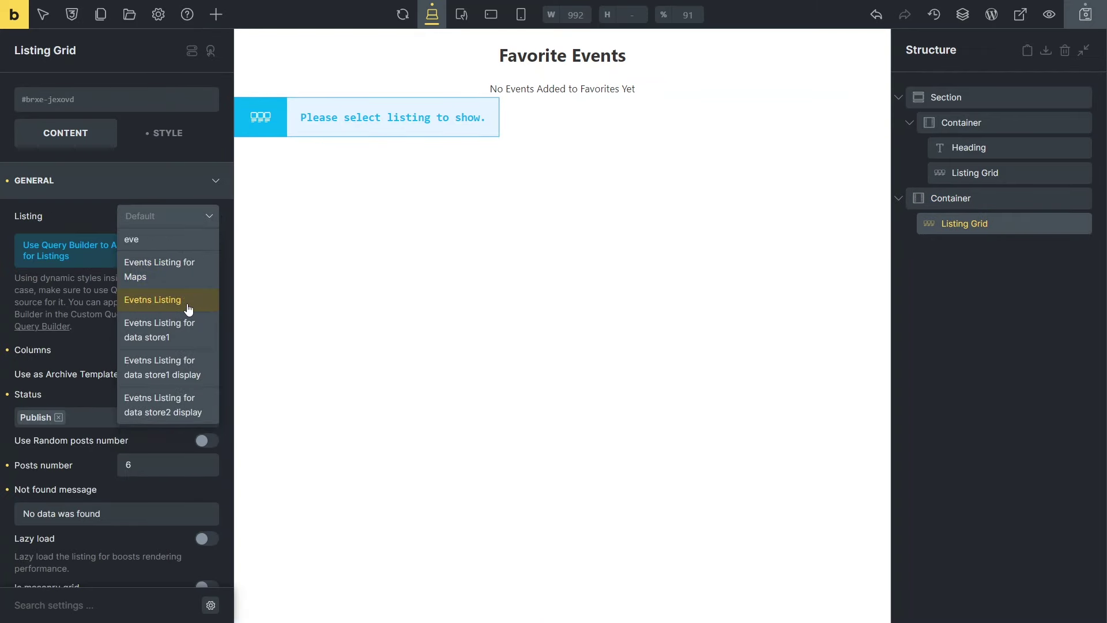
left_click(188, 411)
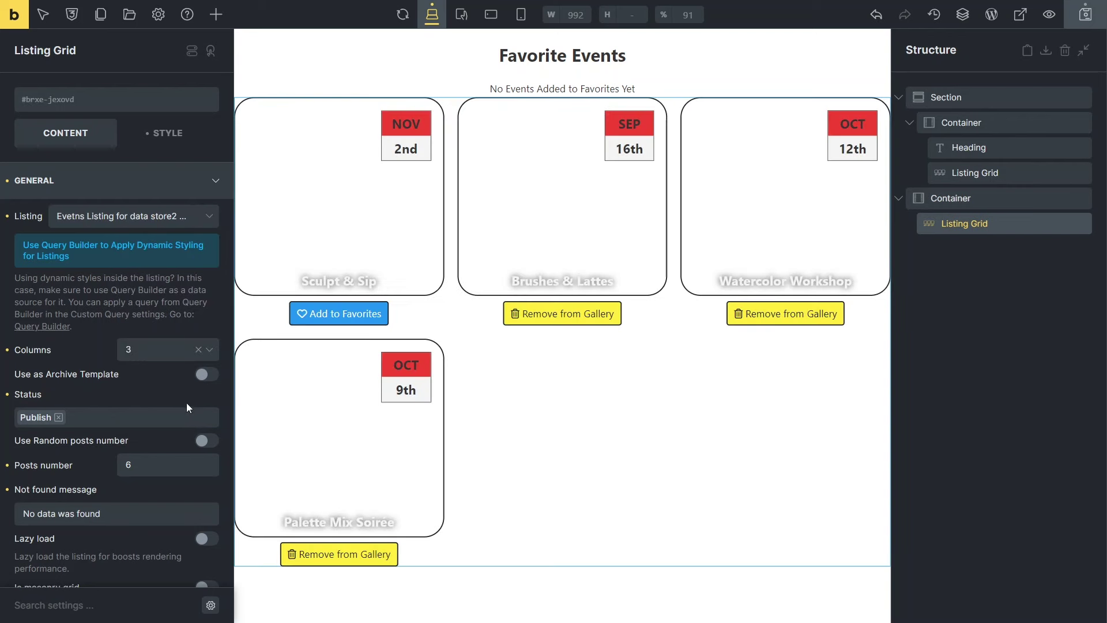
Set the listing grid to 1 column and feed it from Custom query 2.
left_click(213, 354)
left_click(175, 376)
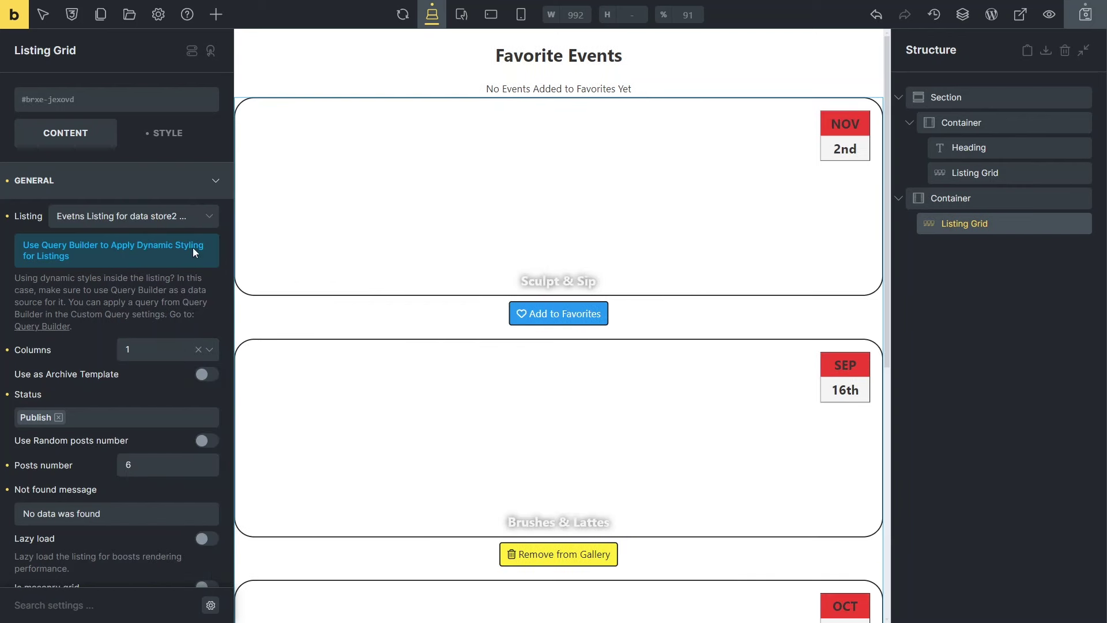
left_click(213, 182)
left_click(211, 218)
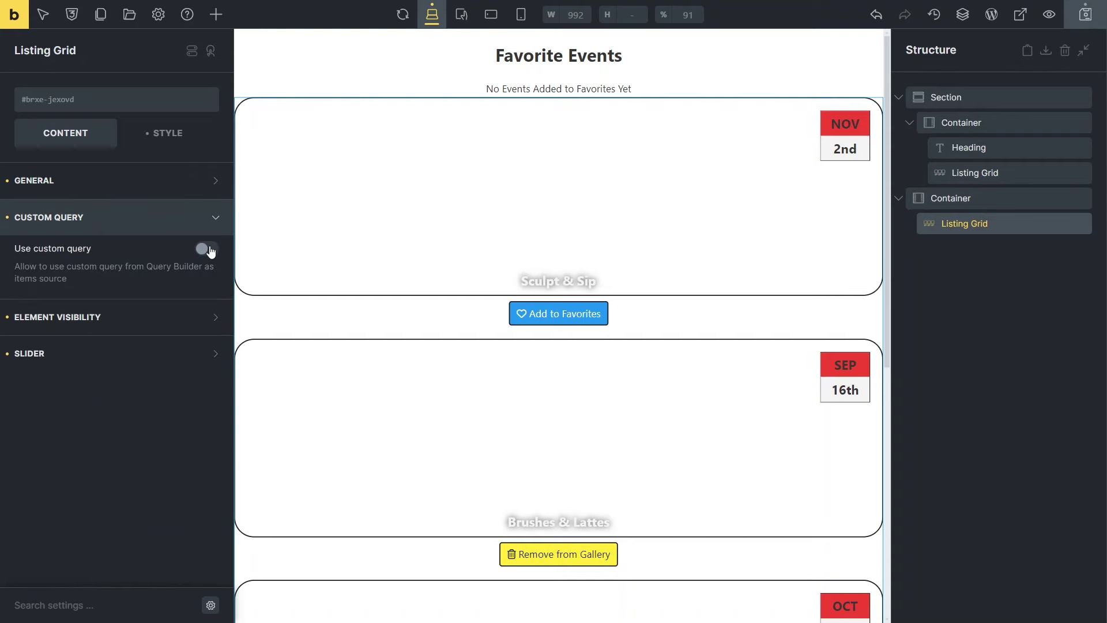
left_click(207, 249)
left_click(209, 323)
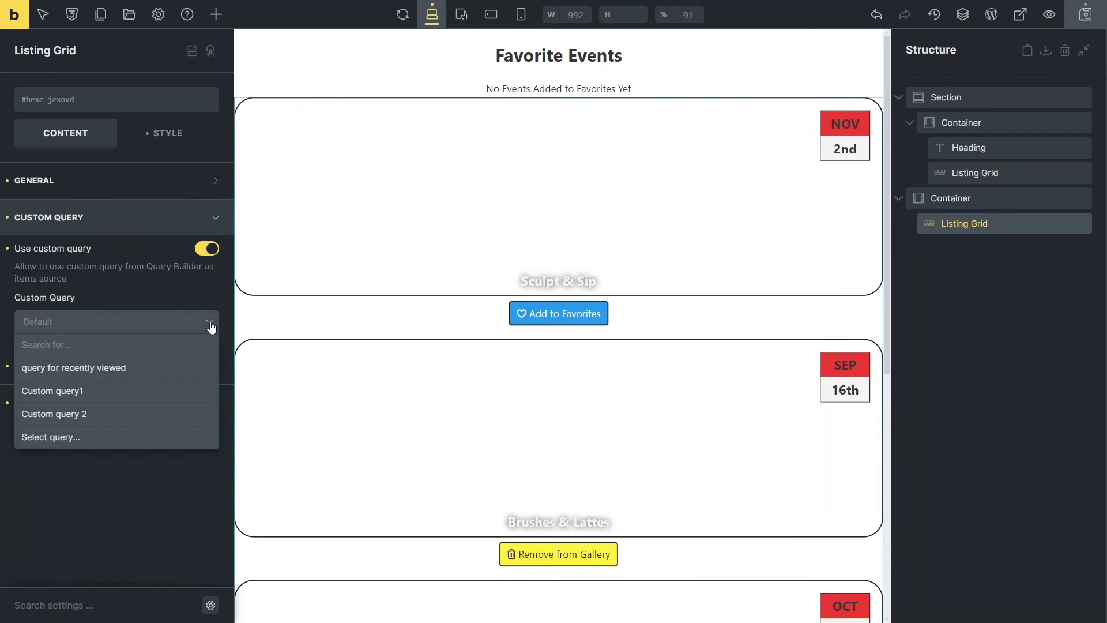
left_click(188, 419)
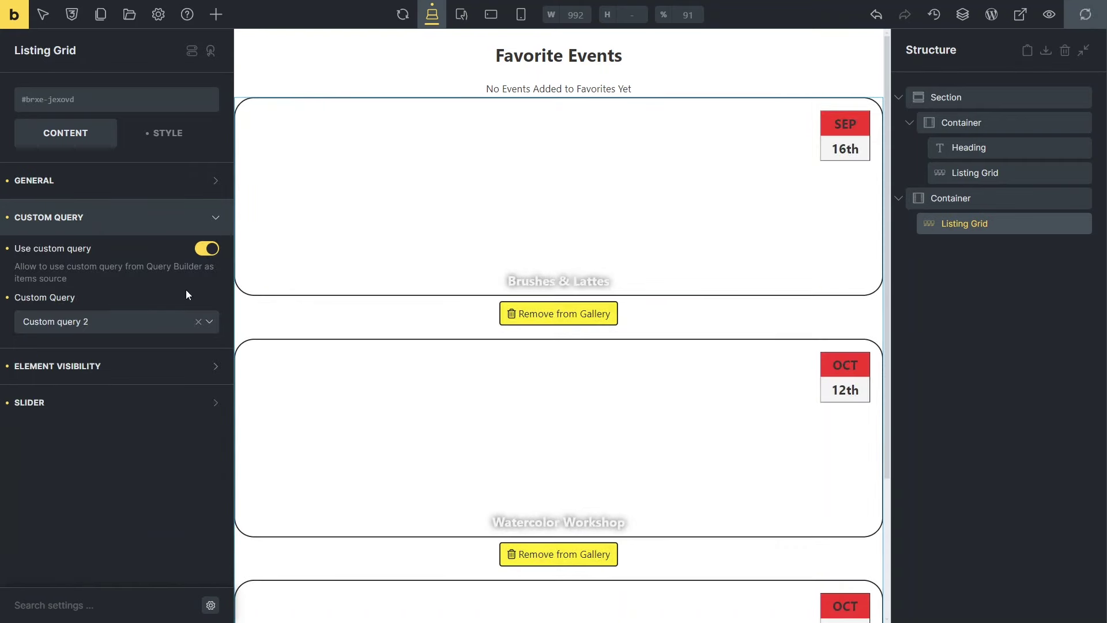
Give the grid the CSS ID 'def' and save the page.
left_click(168, 133)
left_click(181, 392)
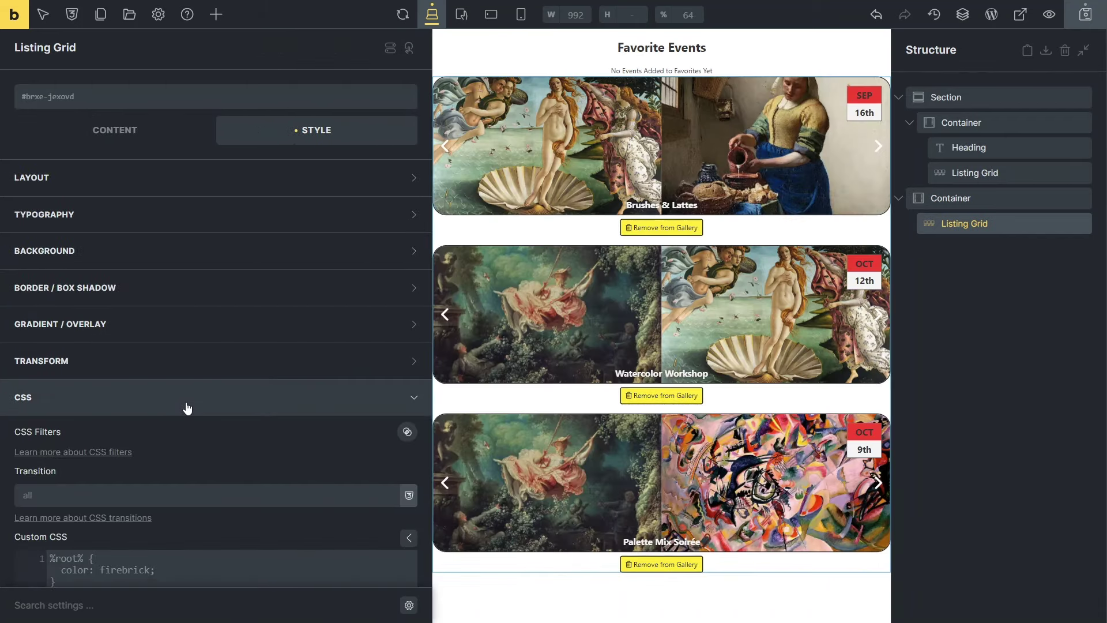
scroll(186, 404, "down", 6)
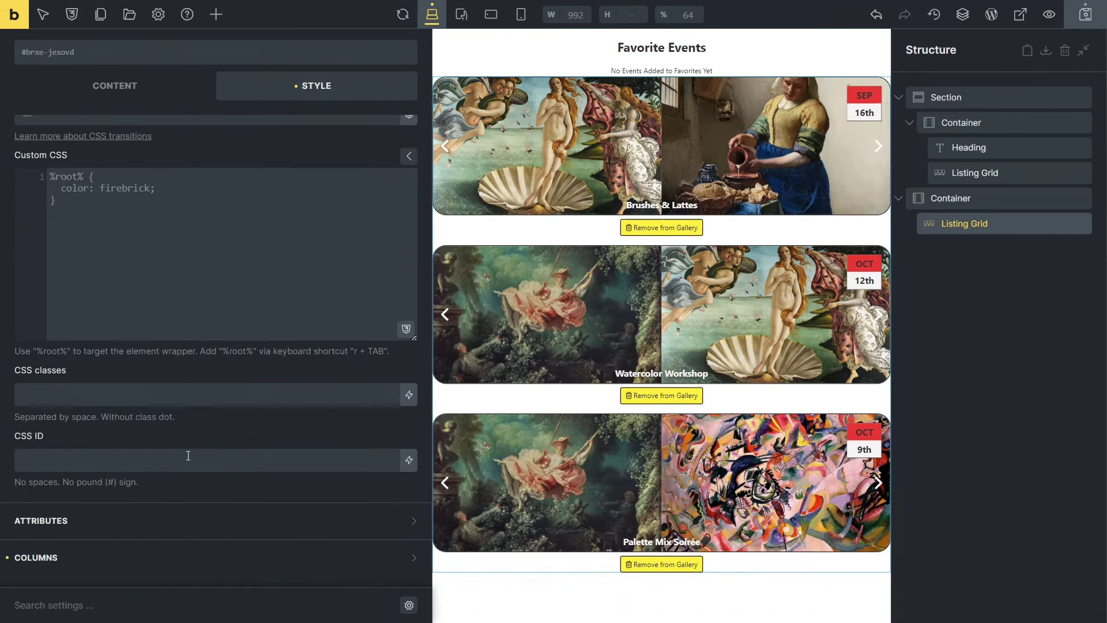
left_click(188, 456)
type("def")
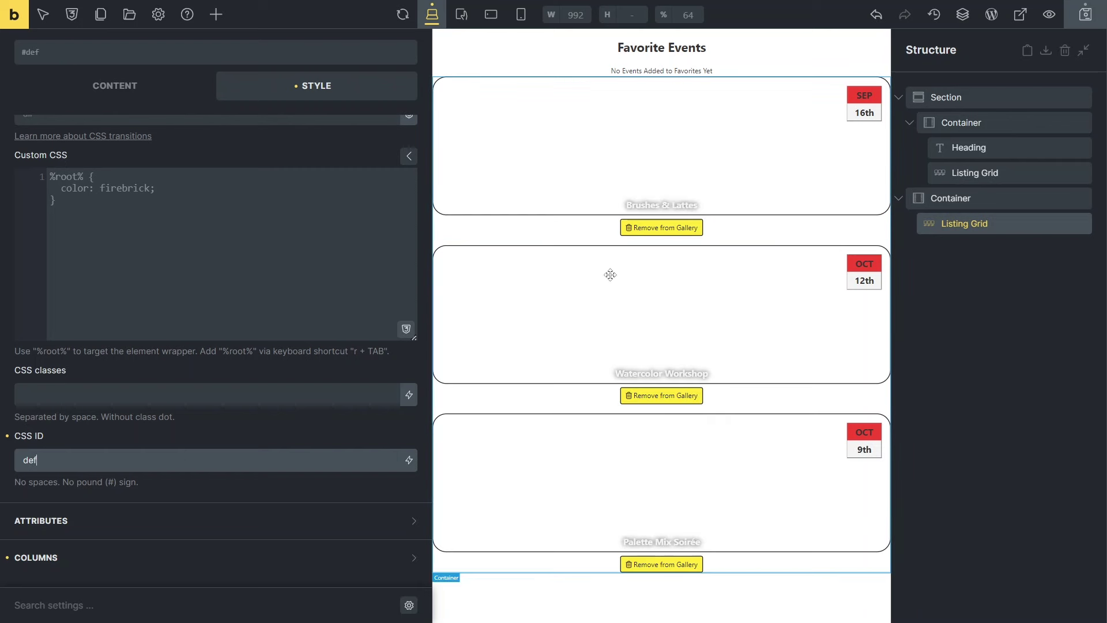
left_click(1088, 21)
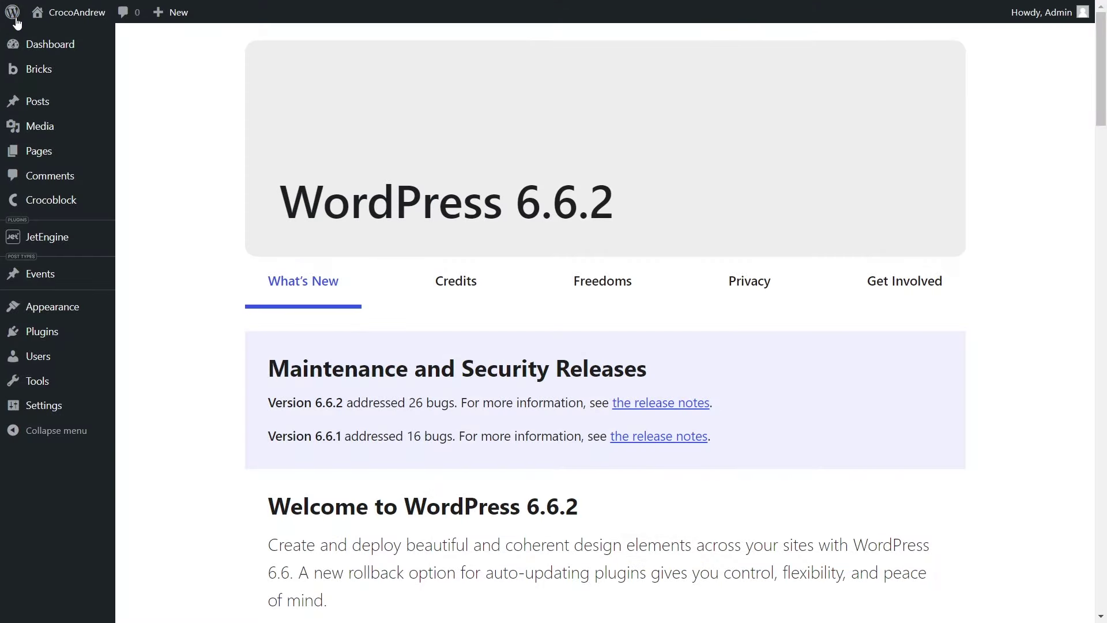
On the Events Listing Page, favorite Sculpt & Sip, Brushes & Lattes, Palette Mix Soirée and Watercolor Workshop.
mouse_move(49, 151)
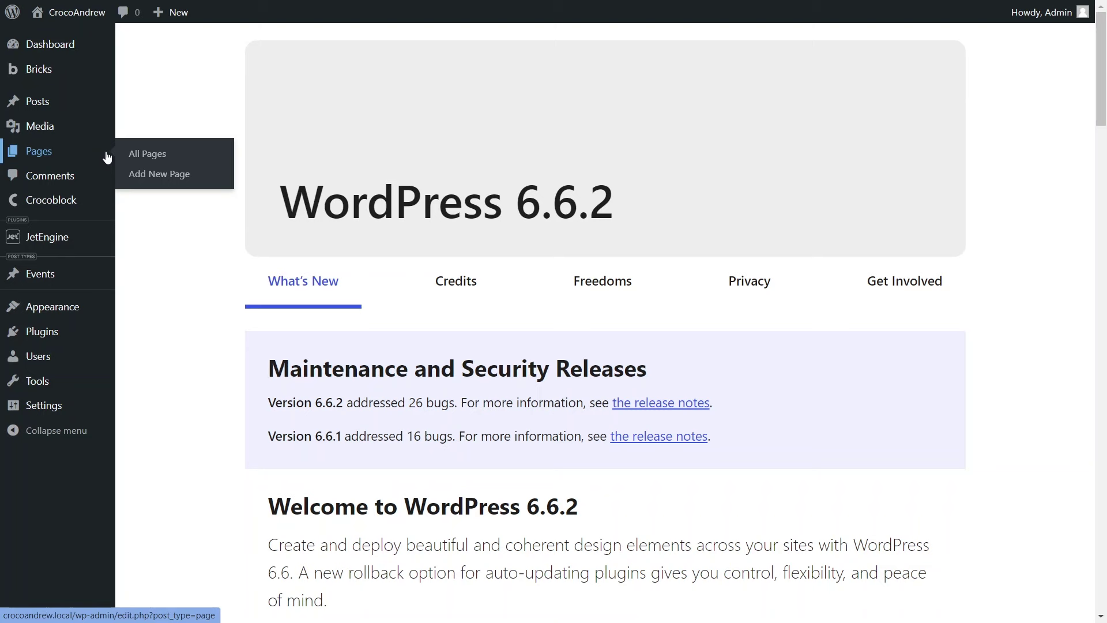
left_click(147, 153)
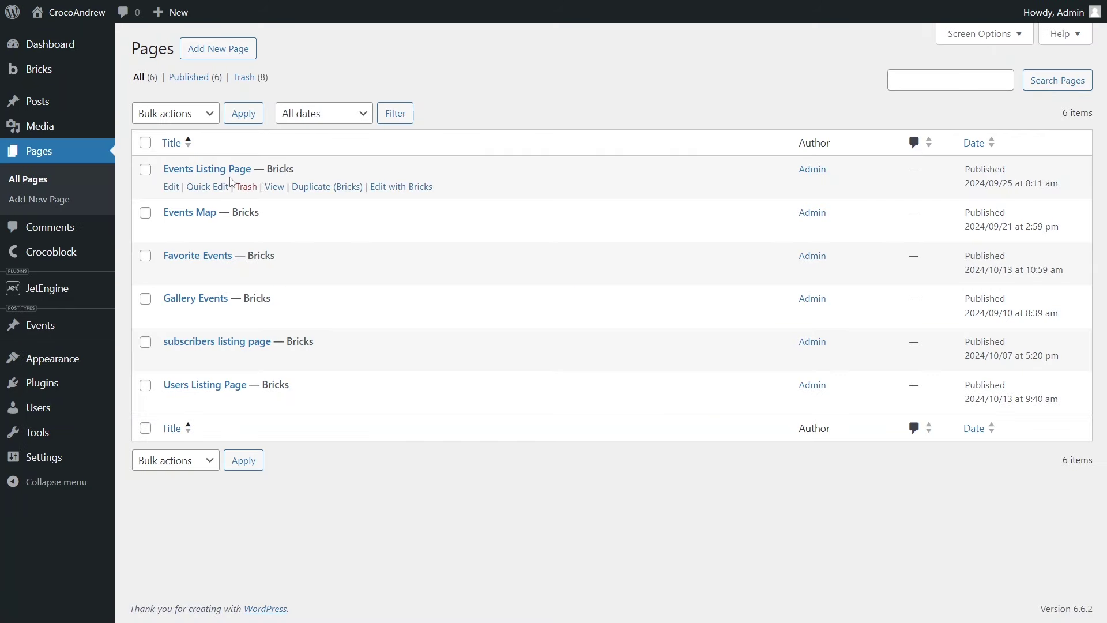
left_click(275, 187)
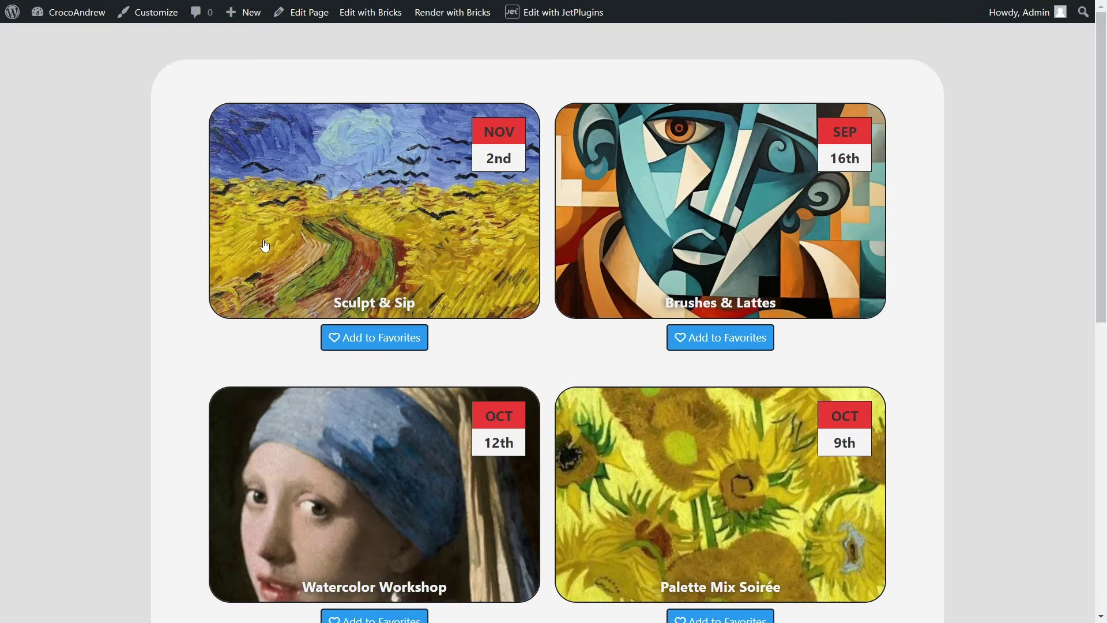
scroll(254, 231, "down", 2)
scroll(234, 257, "up", 1)
left_click(357, 293)
left_click(699, 297)
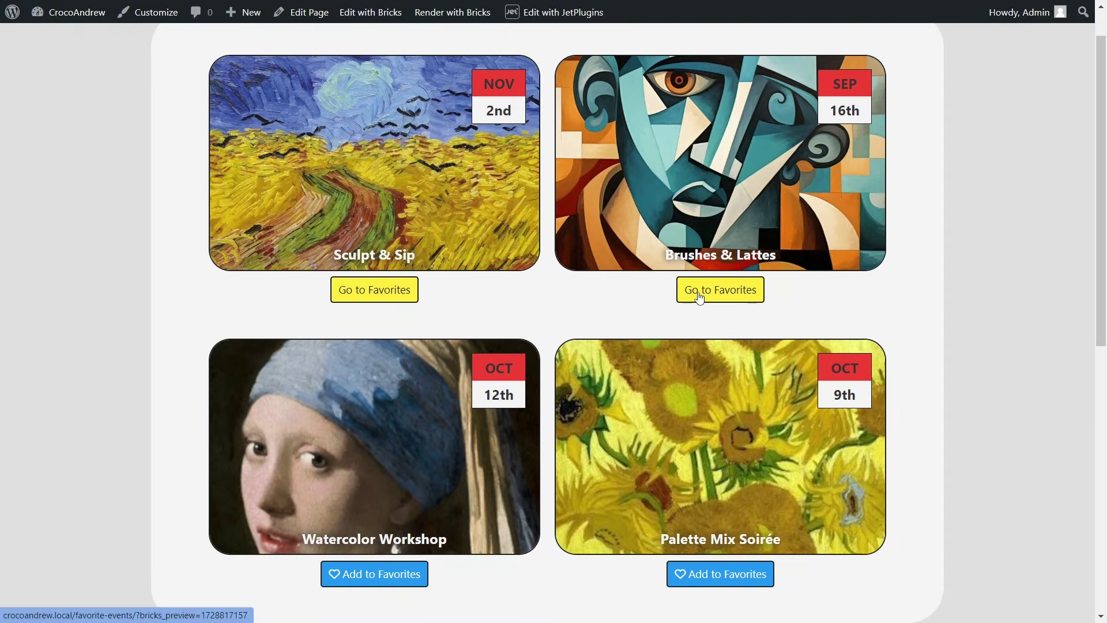
left_click(692, 575)
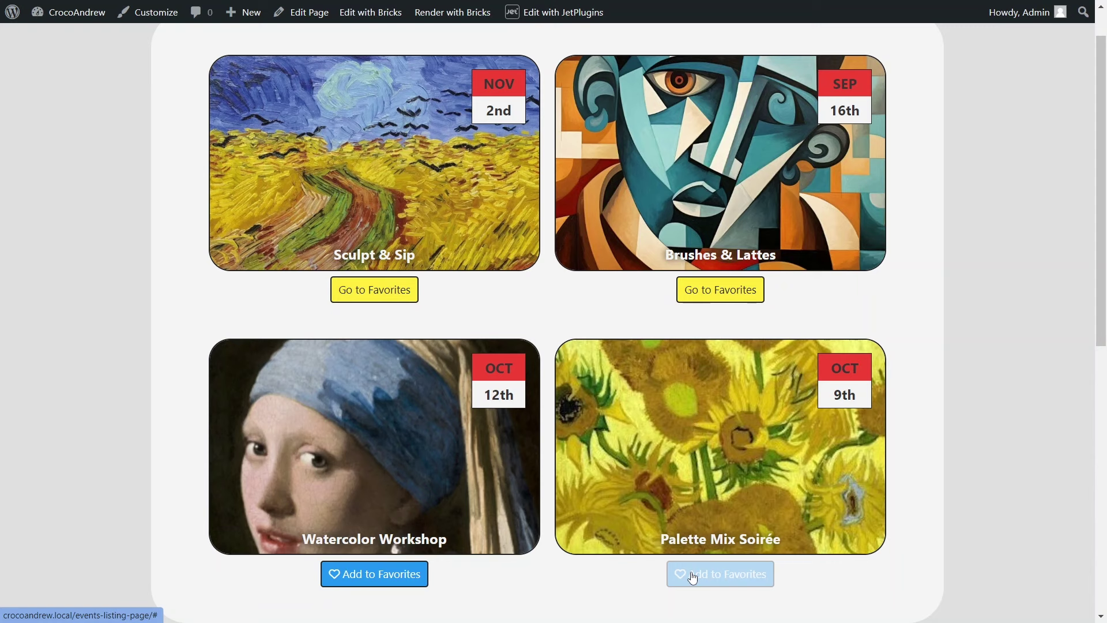
left_click(409, 580)
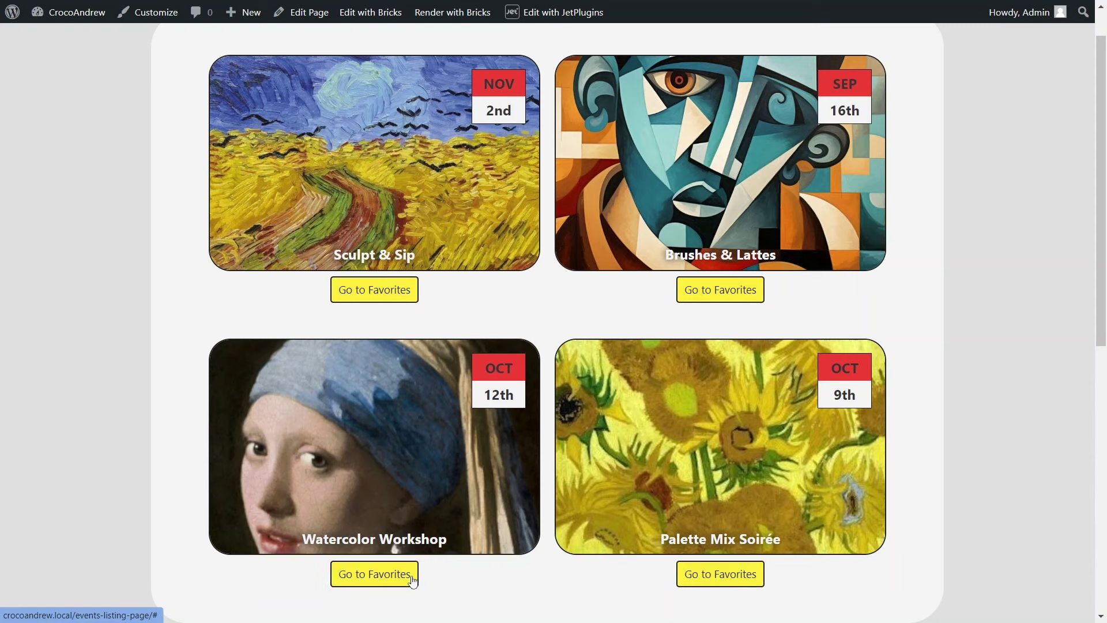
On Favorite Events, remove Palette Mix Soirée, Brushes & Lattes and Watercolor Workshop from the gallery.
left_click(395, 291)
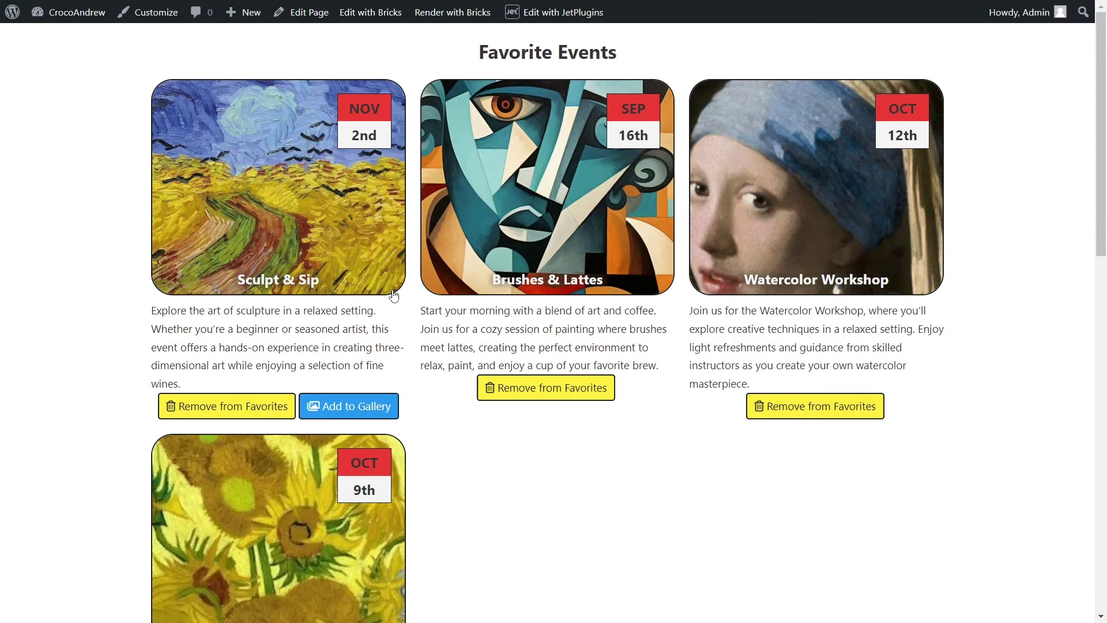
scroll(440, 433, "down", 2)
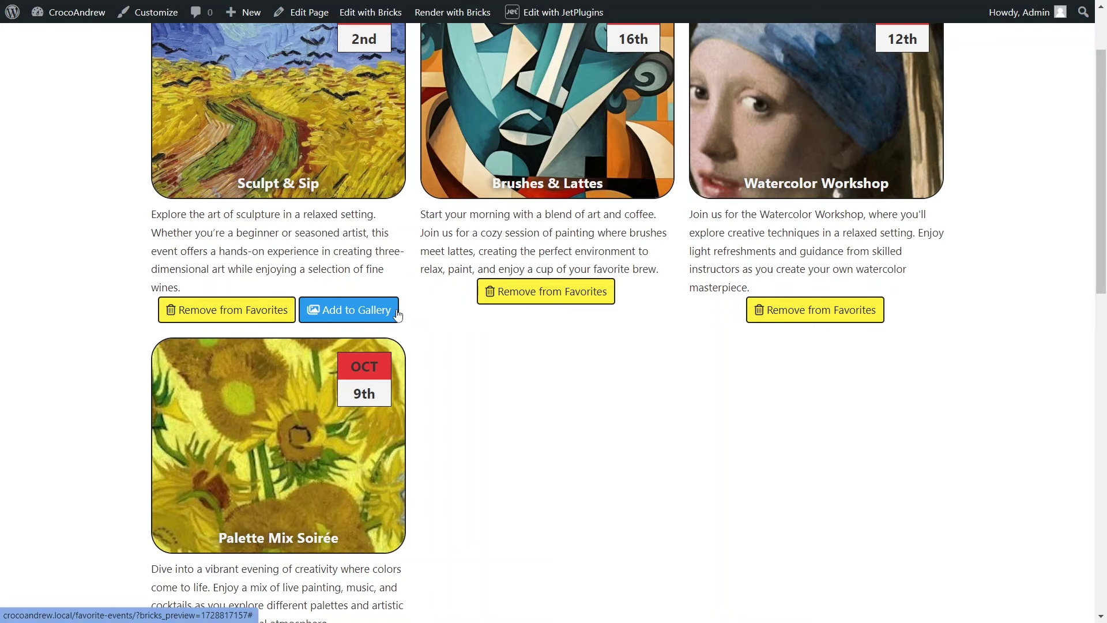
scroll(398, 314, "down", 1)
scroll(398, 315, "down", 4)
scroll(398, 314, "down", 4)
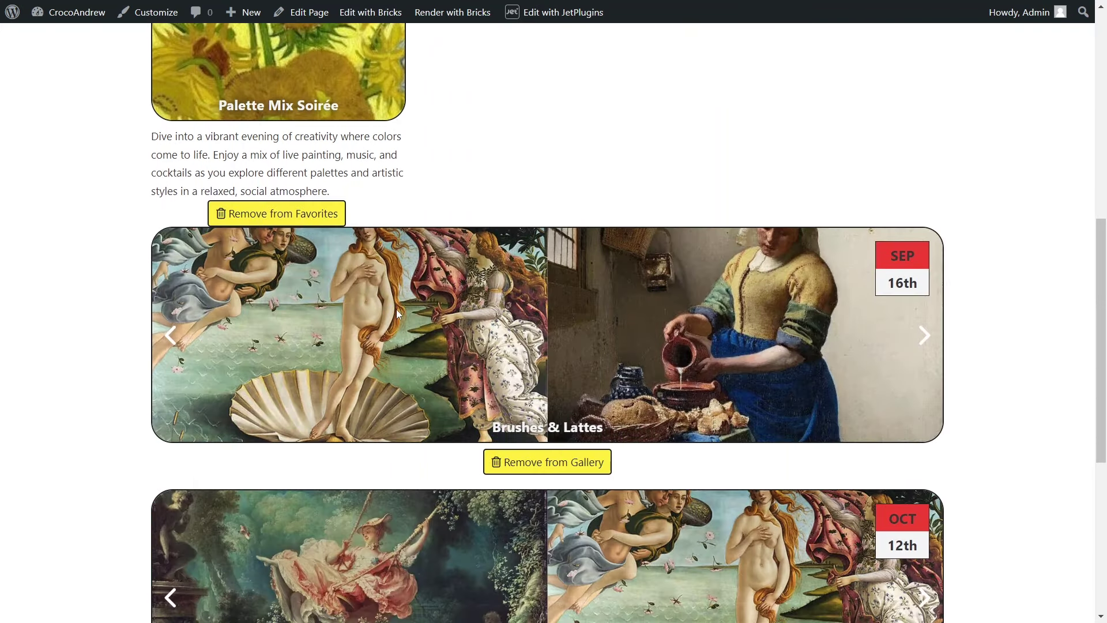
scroll(397, 313, "down", 4)
scroll(396, 309, "down", 4)
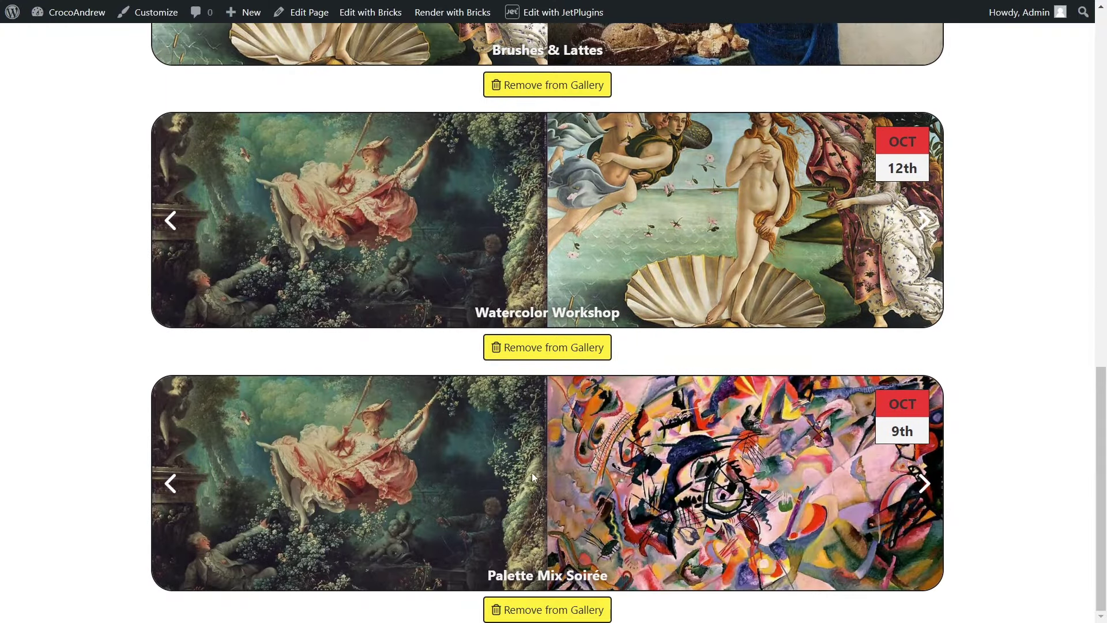
left_click(560, 613)
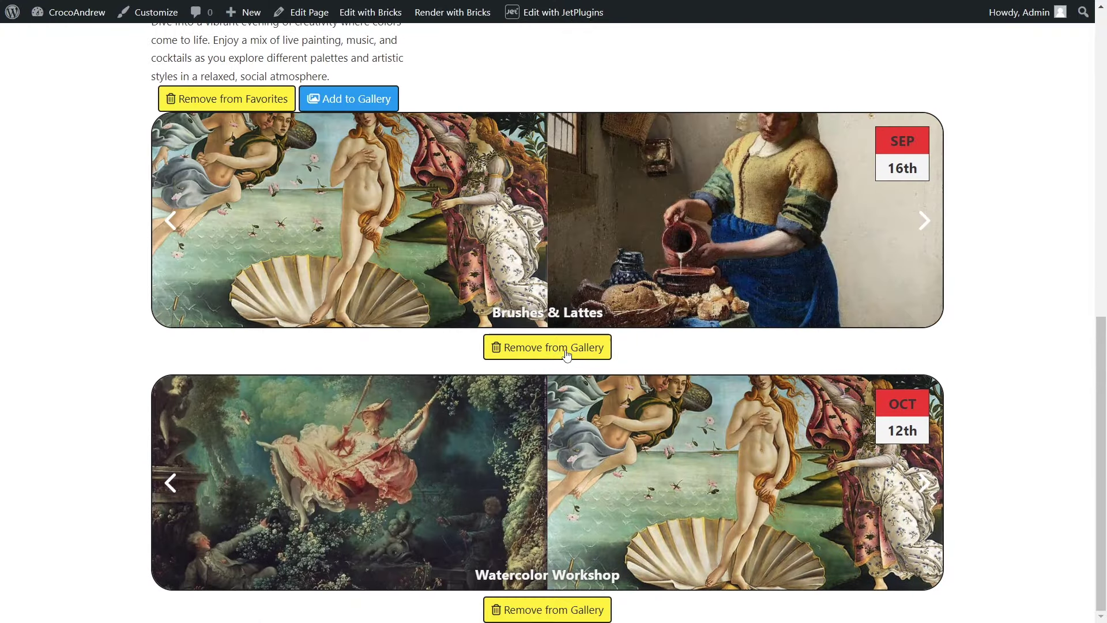
left_click(565, 349)
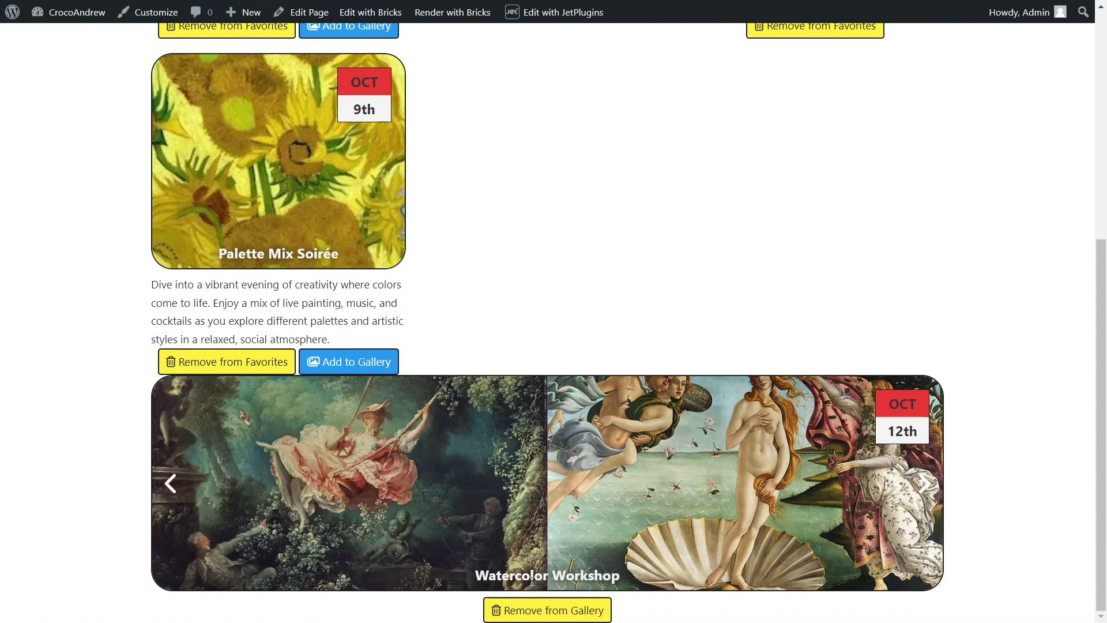
left_click(522, 610)
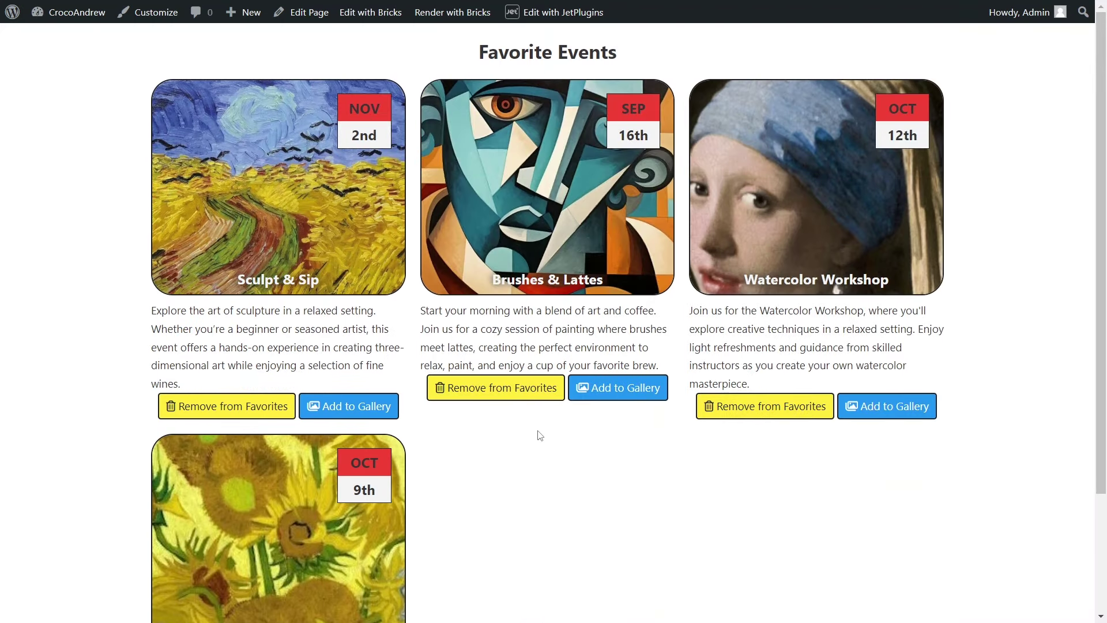
Add Sculpt & Sip back to the gallery and step through its carousel images.
scroll(540, 436, "down", 3)
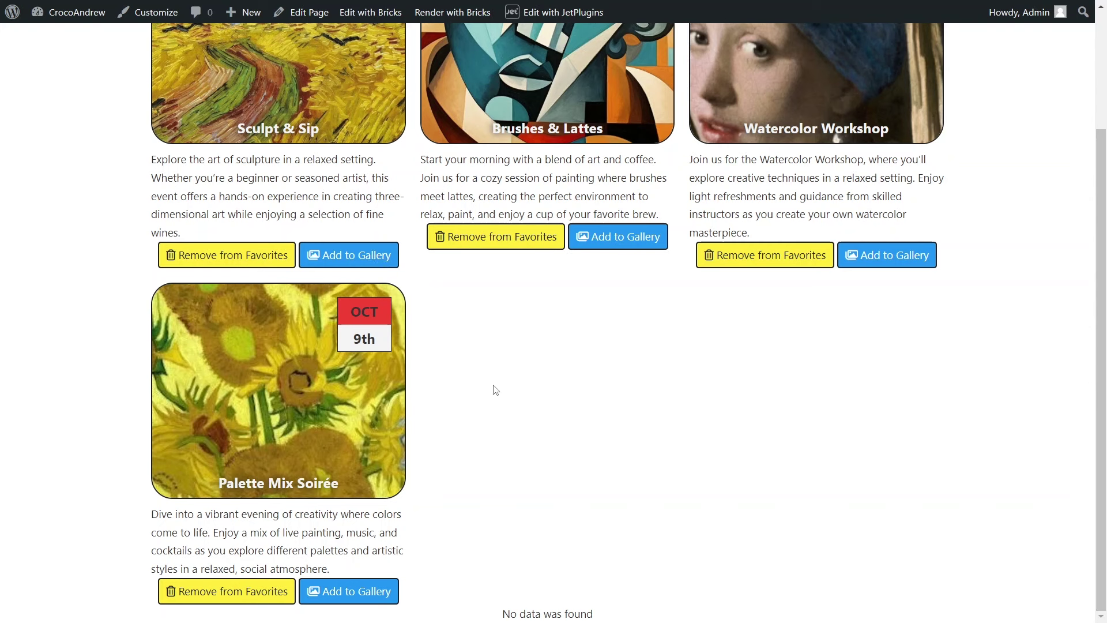
left_click(390, 259)
scroll(530, 413, "down", 4)
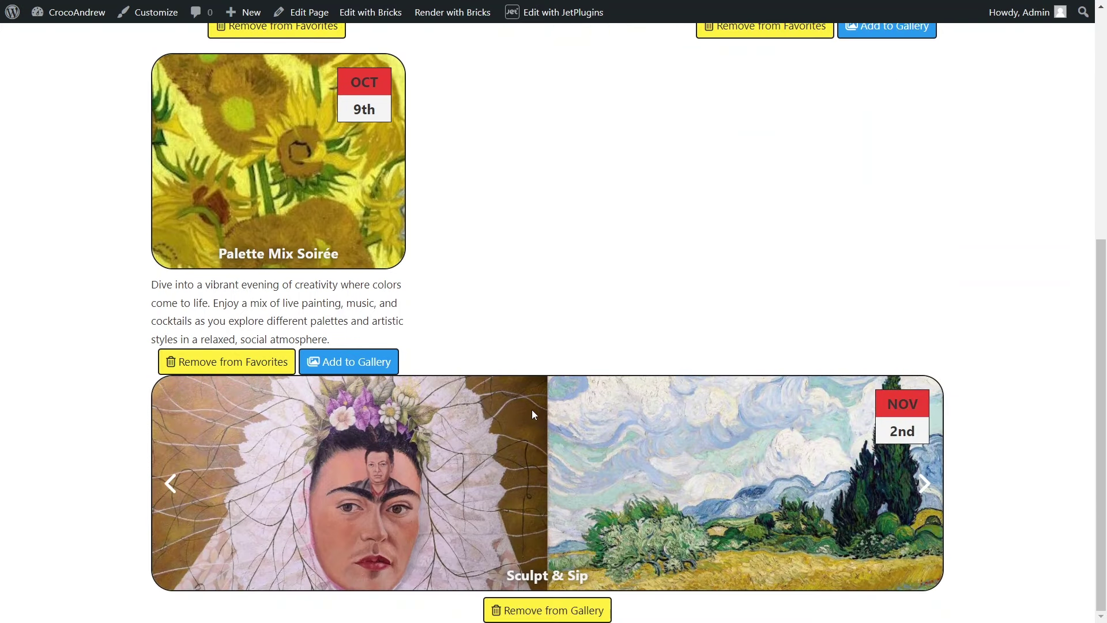
left_click(924, 484)
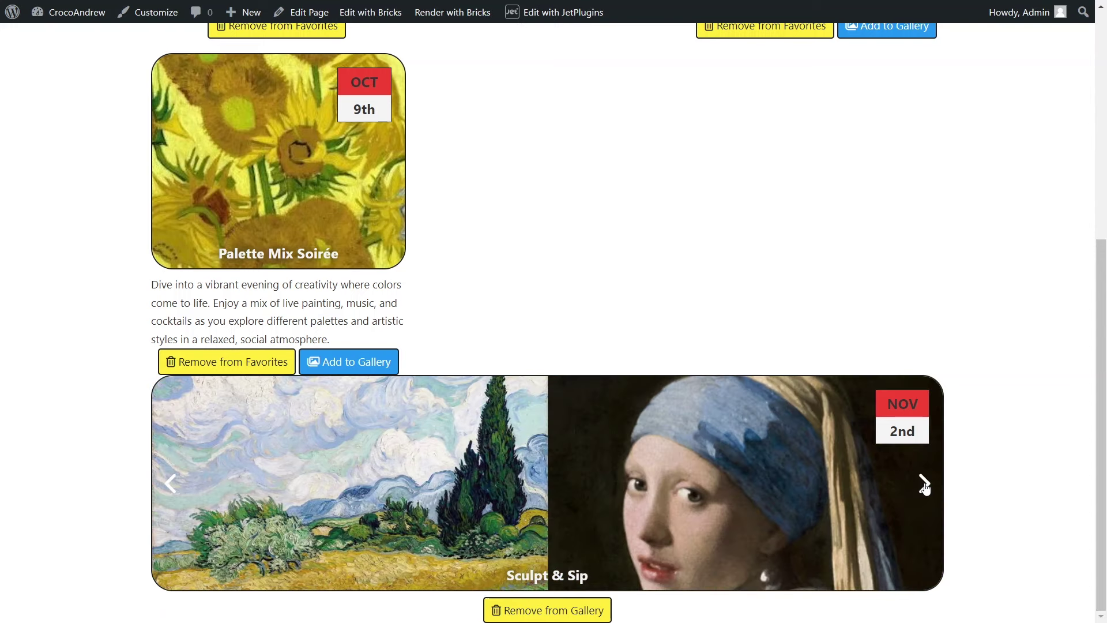
left_click(925, 487)
left_click(924, 486)
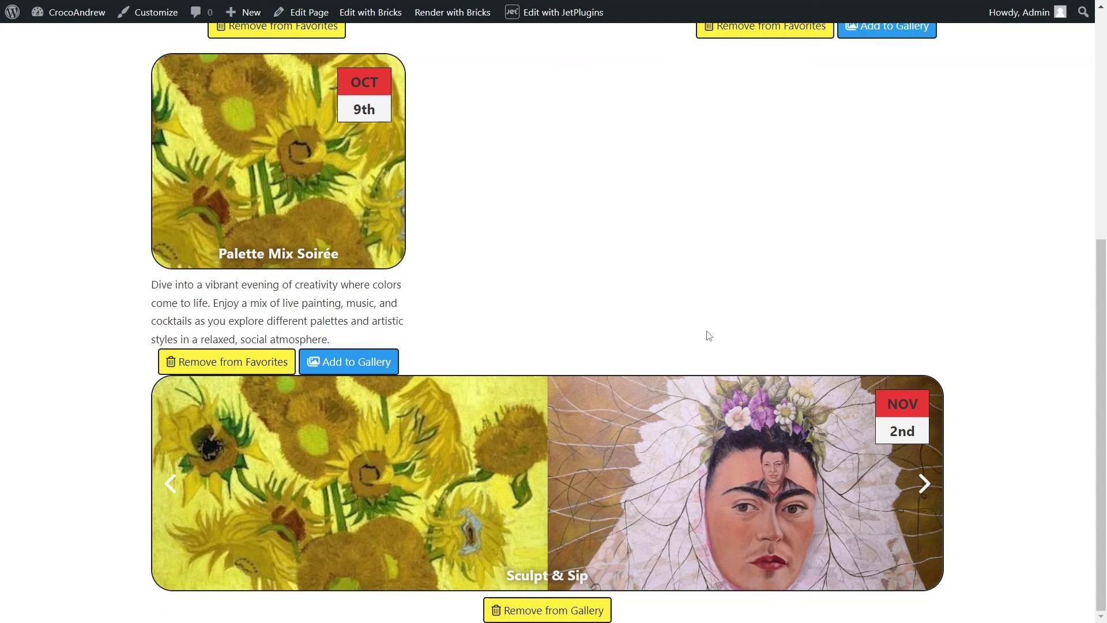
Add Palette Mix Soirée, Brushes & Lattes and Watercolor Workshop to the gallery and check Palette Mix Soirée's carousel.
left_click(382, 362)
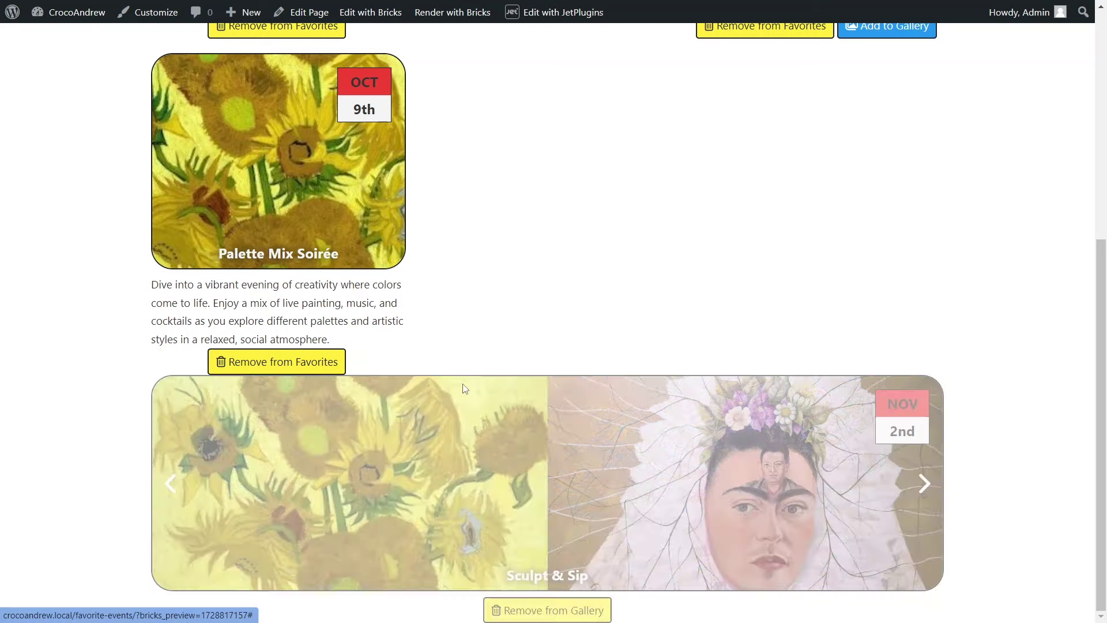
scroll(522, 421, "down", 5)
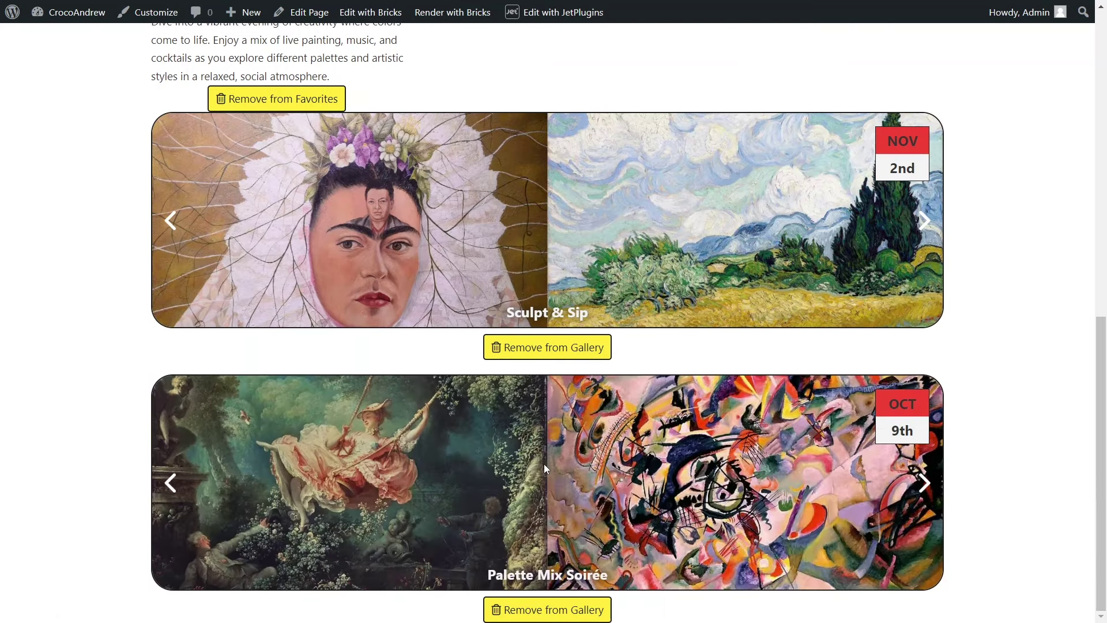
scroll(545, 465, "up", 3)
scroll(542, 455, "up", 8)
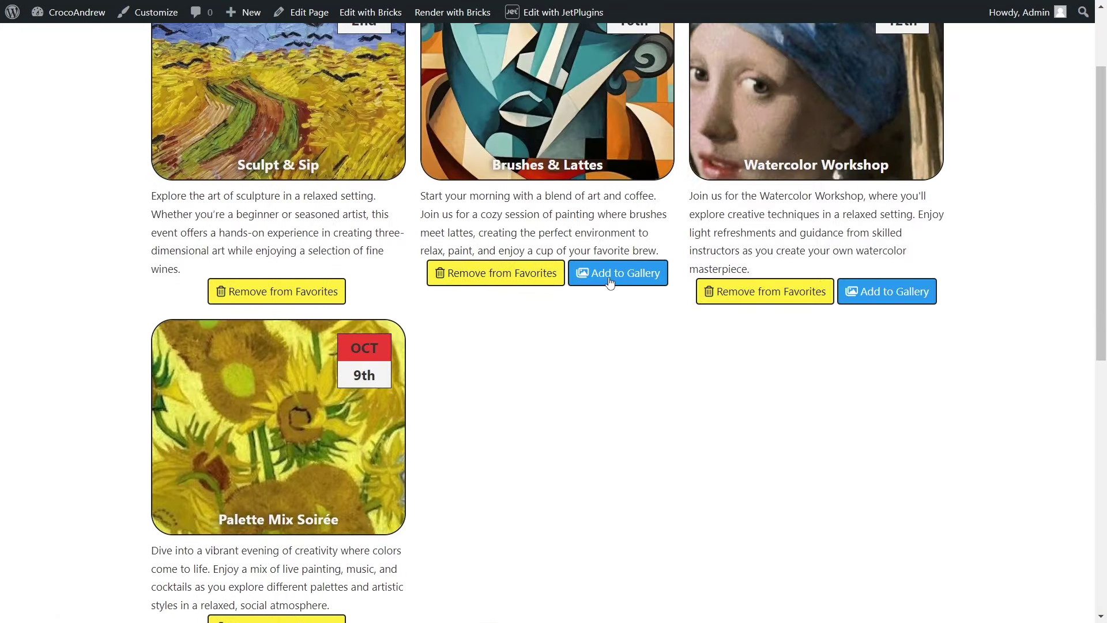
left_click(610, 279)
left_click(861, 292)
scroll(669, 459, "down", 10)
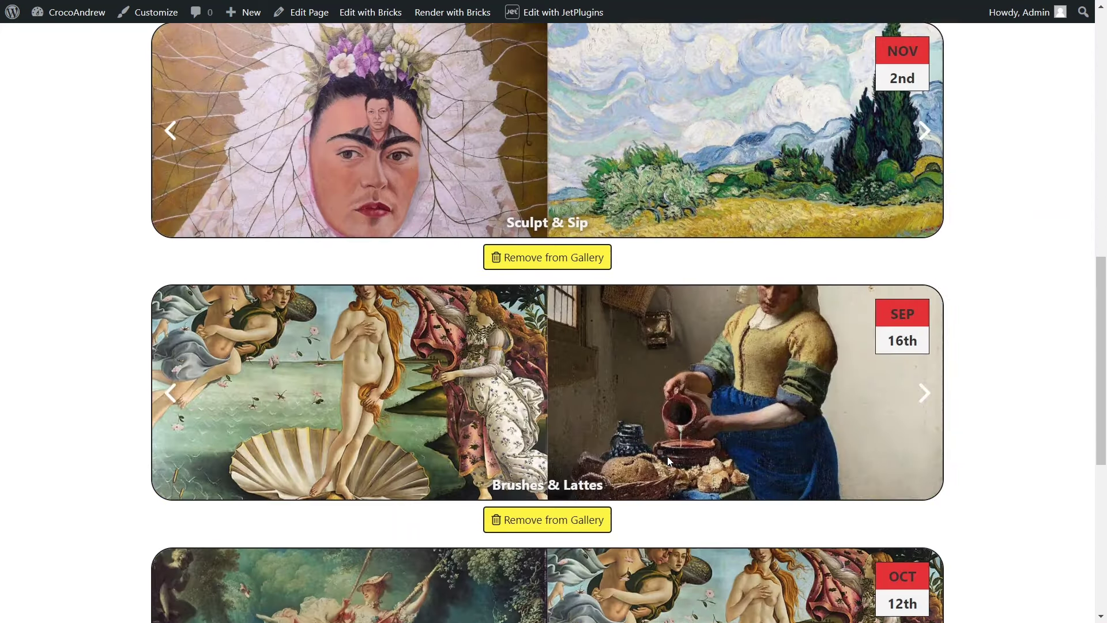
scroll(669, 459, "down", 6)
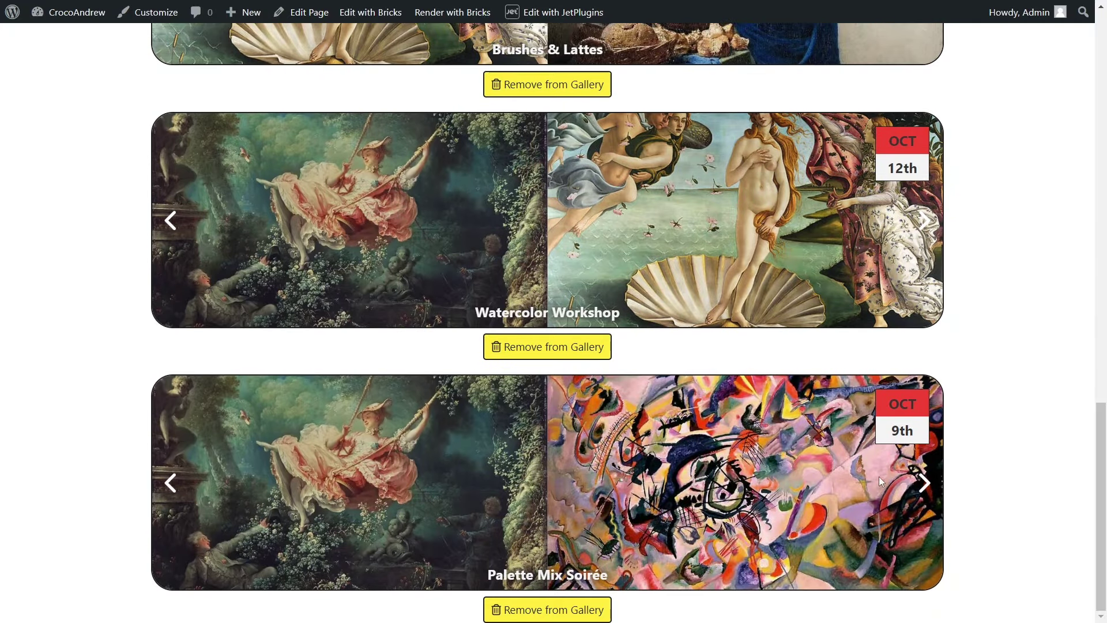
left_click(923, 483)
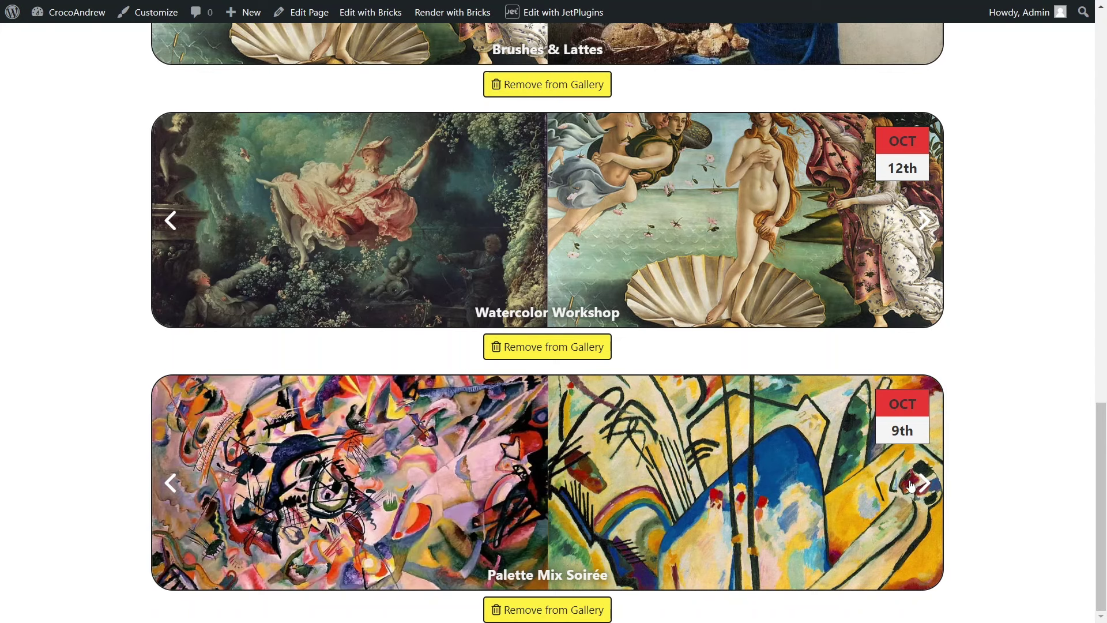
Remove Sculpt & Sip from the gallery and return to the WordPress admin.
scroll(920, 484, "up", 8)
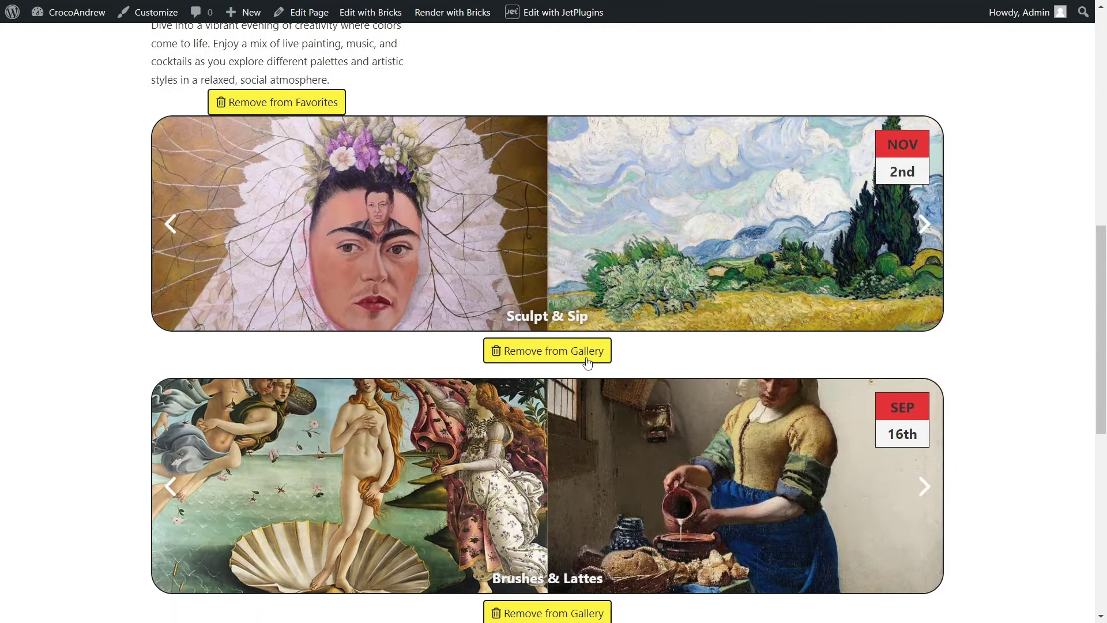
left_click(587, 361)
scroll(586, 361, "up", 8)
scroll(587, 361, "up", 2)
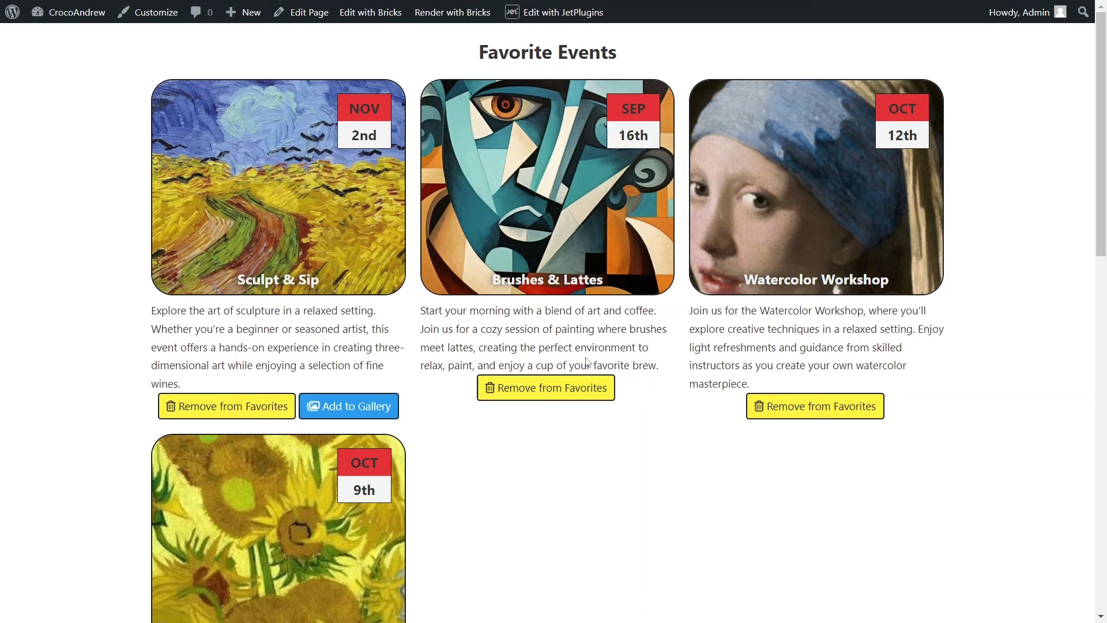
left_click(13, 16)
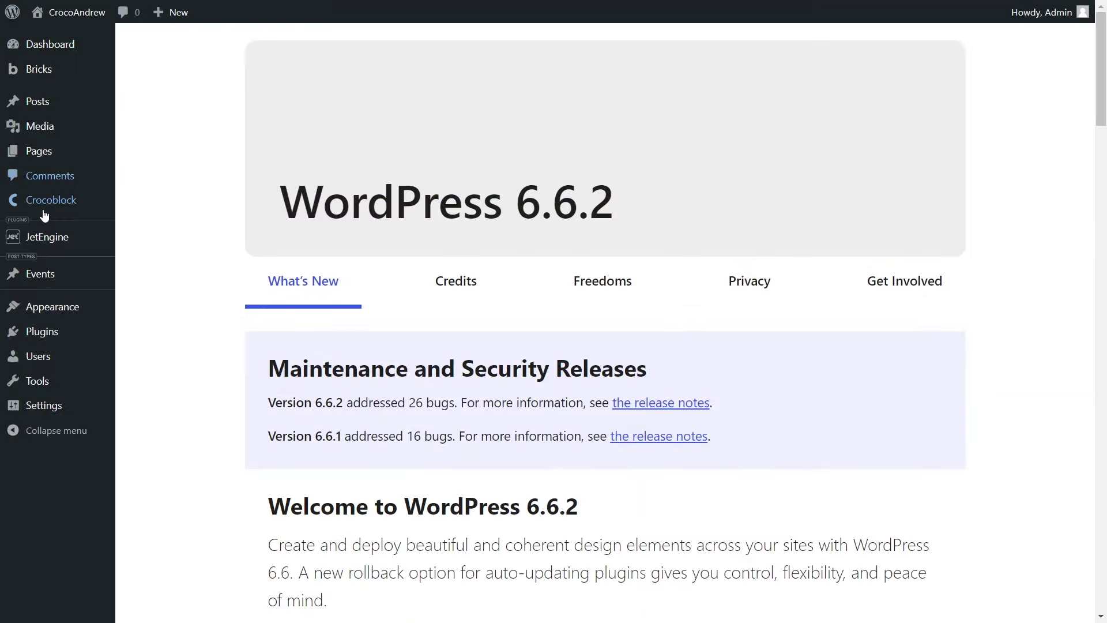
In JetEngine Data Stores, create store 'react 1' with item counting enabled.
left_click(46, 238)
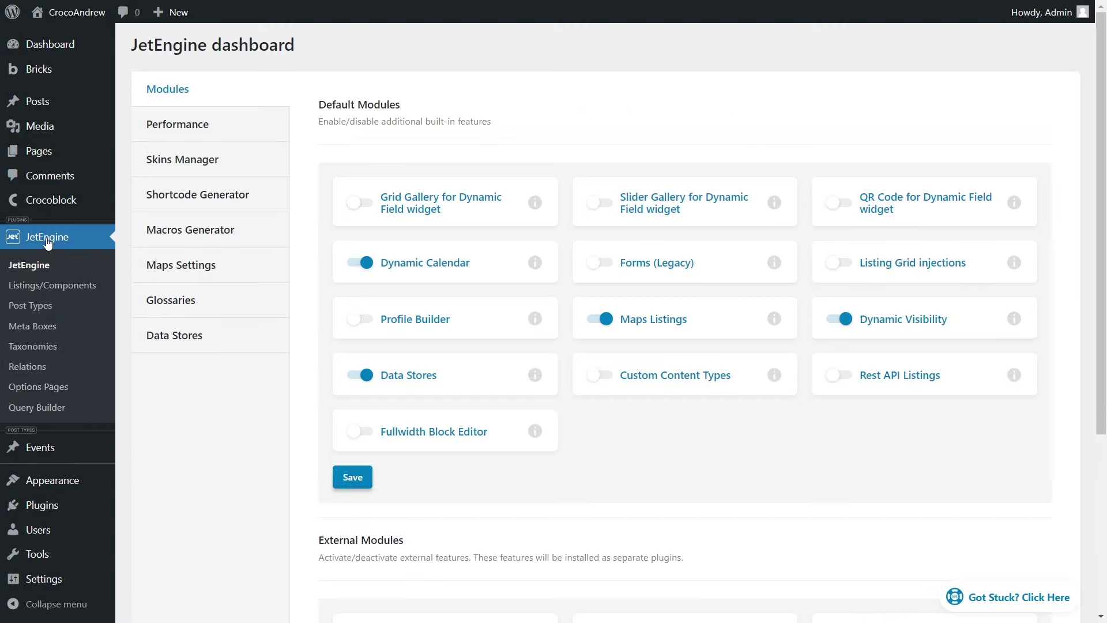
left_click(179, 339)
left_click(377, 304)
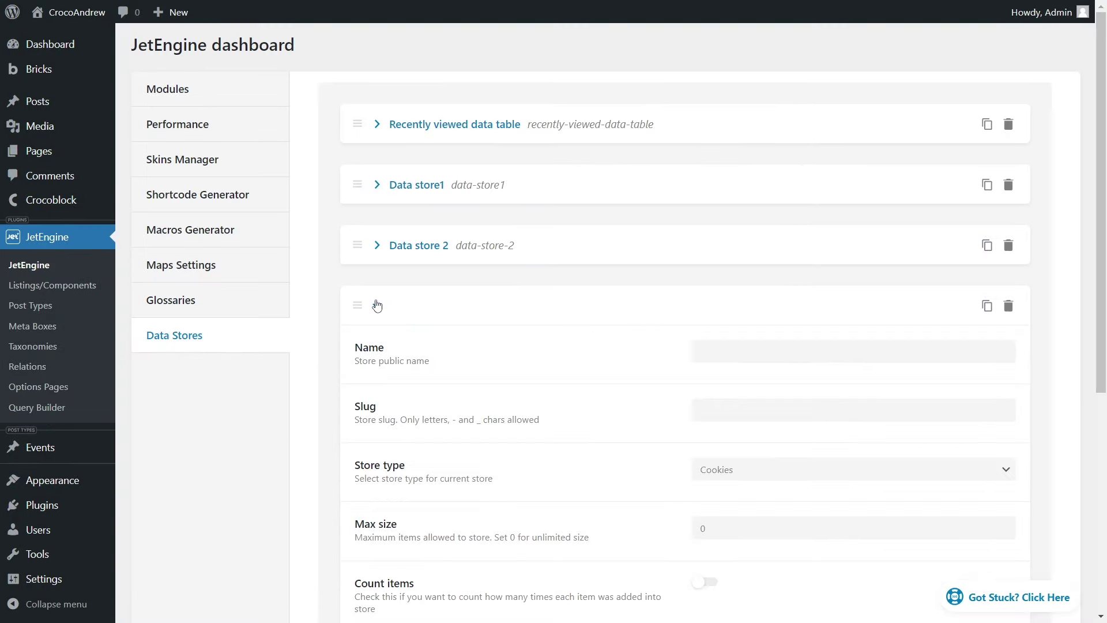
left_click(713, 351)
type("react ")
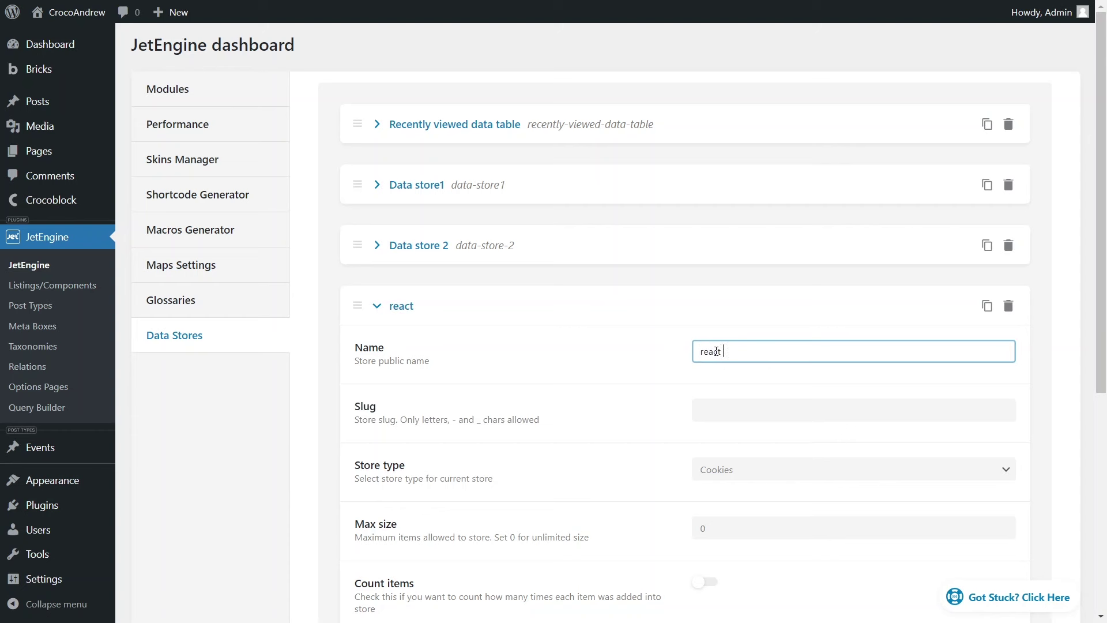
type("1")
key("Tab")
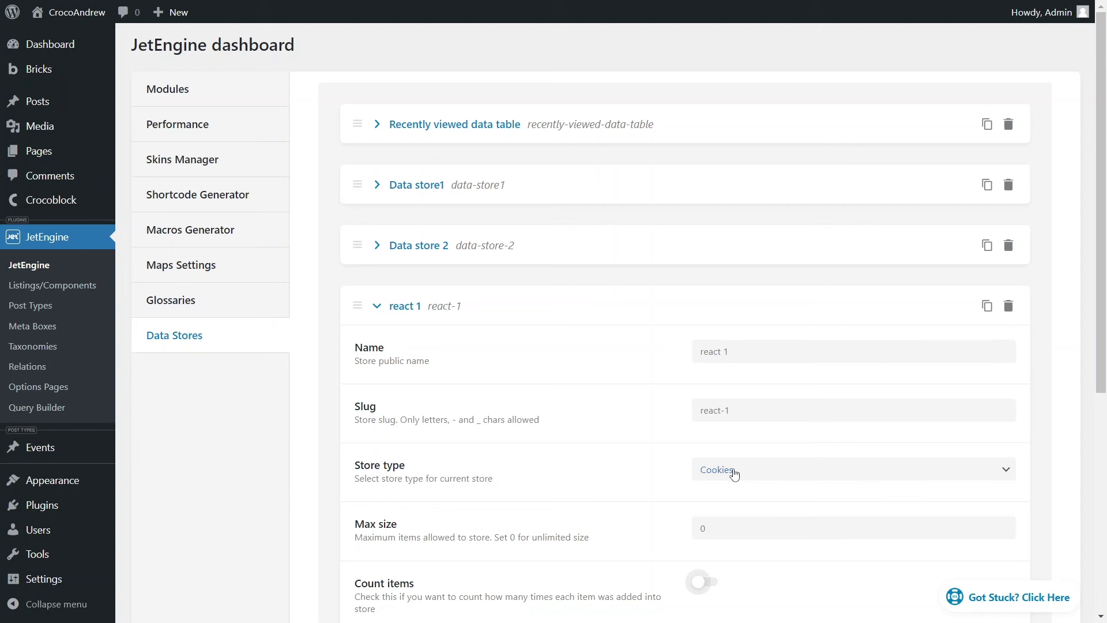
left_click(701, 581)
scroll(700, 577, "down", 6)
Add a second data store named 'react 2'.
left_click(385, 472)
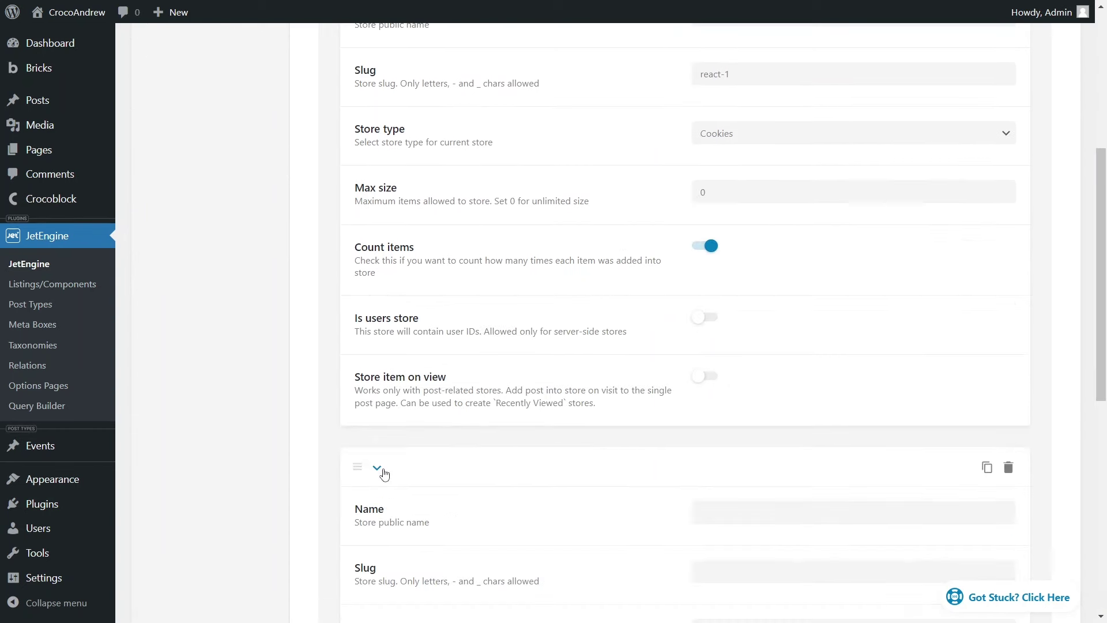
left_click(702, 513)
type("react 2")
key("Tab")
scroll(663, 517, "down", 4)
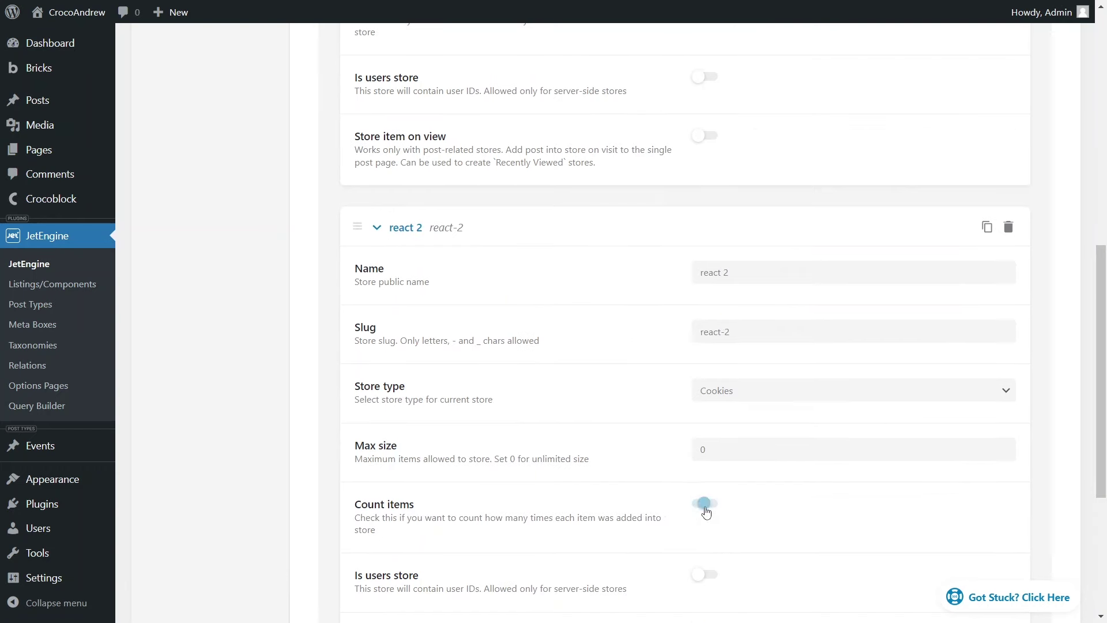
scroll(684, 512, "down", 5)
Add a third data store named 'react 3'.
left_click(400, 451)
left_click(710, 493)
type("react 3")
key("Tab")
scroll(675, 504, "down", 7)
Add a fourth data store named 'react 4' with item counting enabled.
left_click(623, 485)
scroll(574, 461, "down", 1)
left_click(716, 493)
type("react 4")
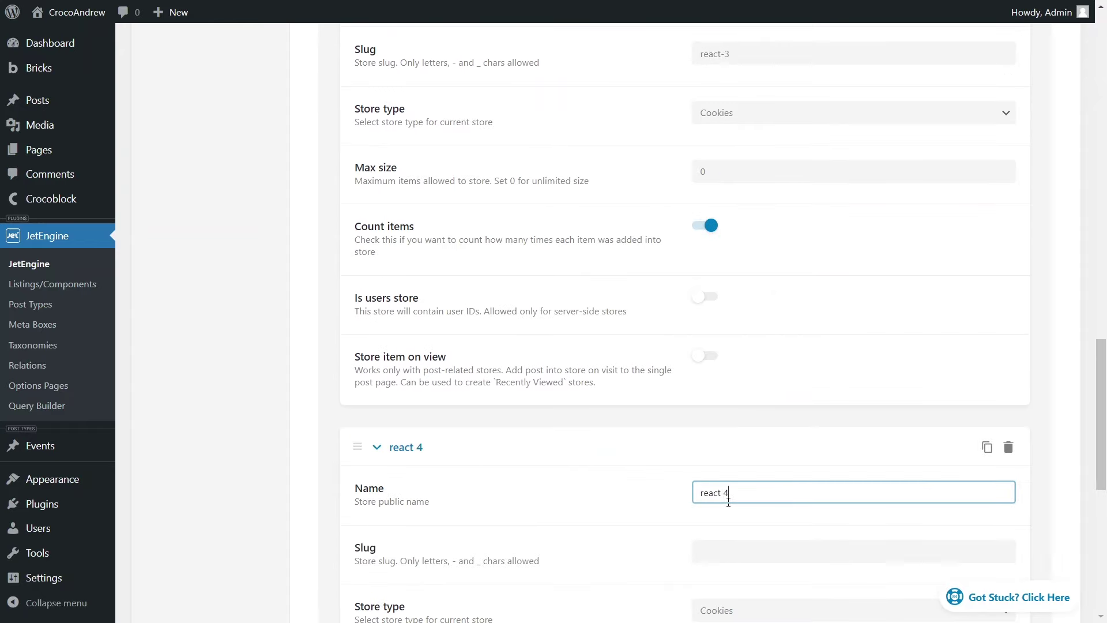
key("Tab")
scroll(650, 504, "down", 5)
left_click(632, 420)
scroll(632, 420, "down", 3)
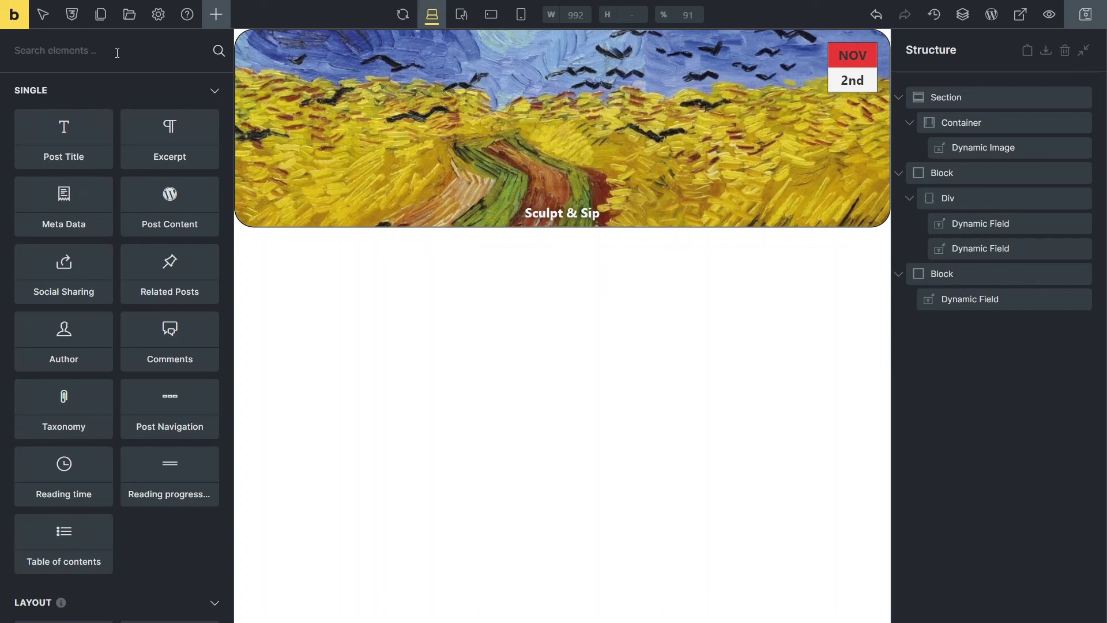
Add a Data Store Button to the event card linked to the react 1 store.
left_click(117, 53)
type("da")
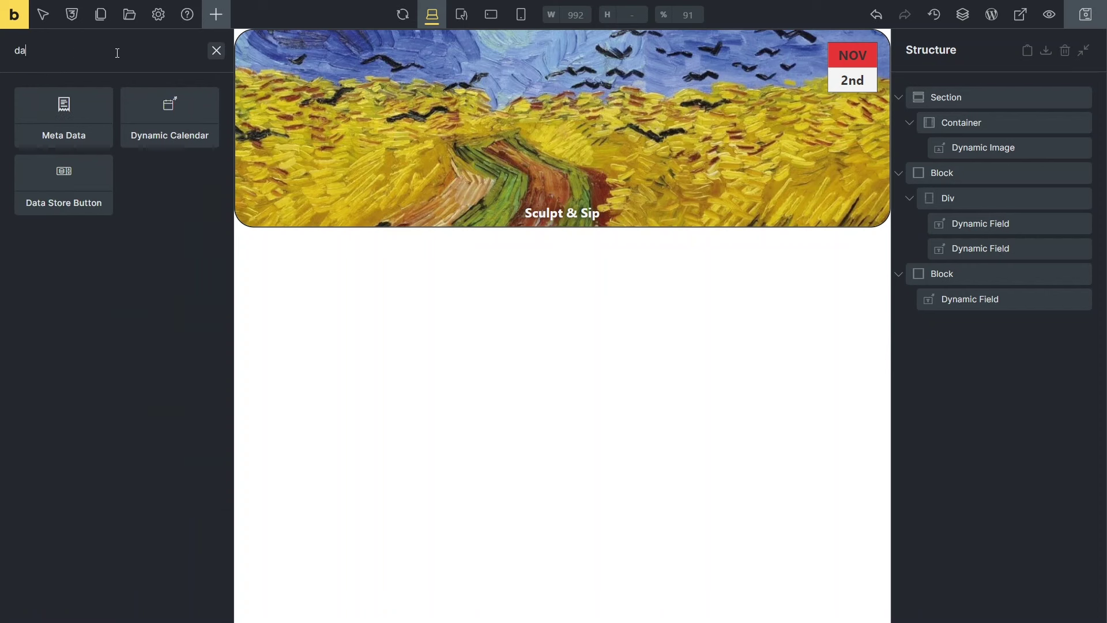
type("ta")
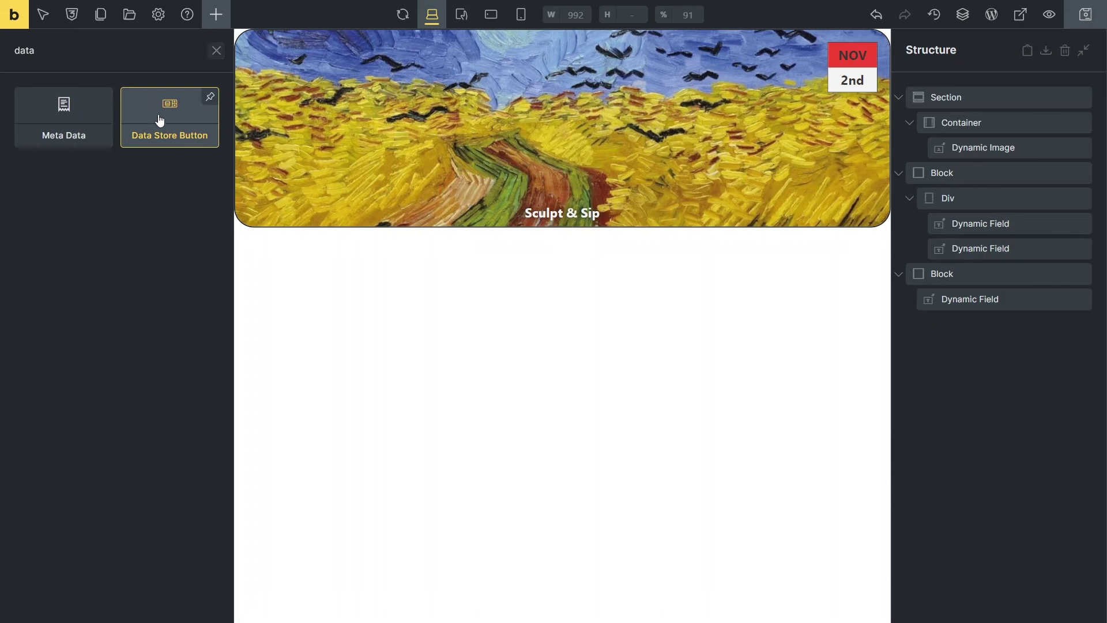
left_click_drag(160, 120, 923, 346)
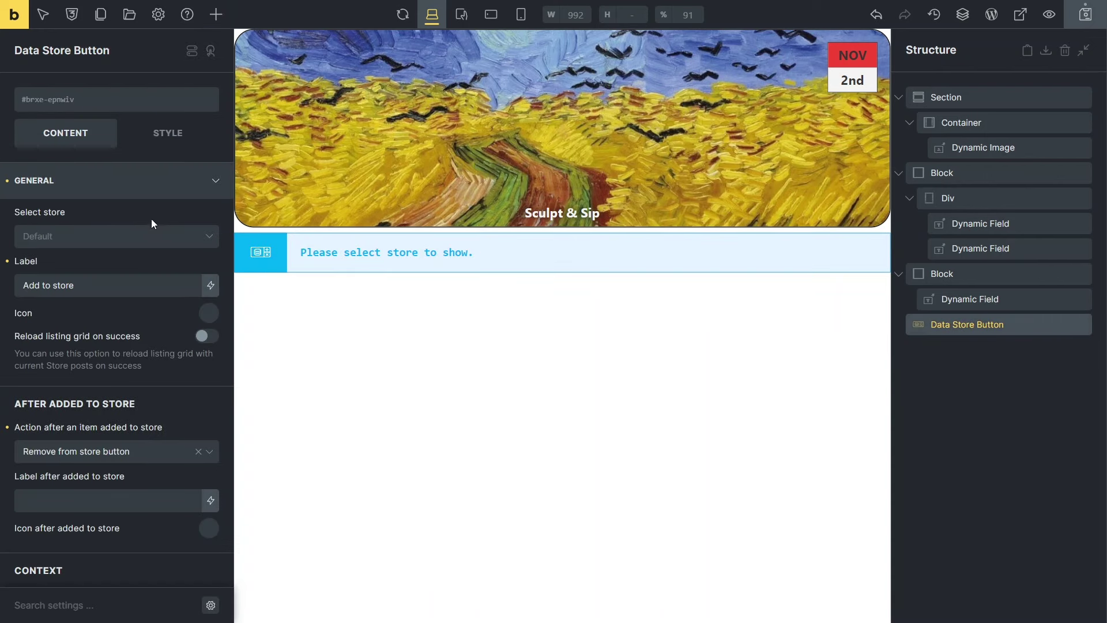
left_click(207, 239)
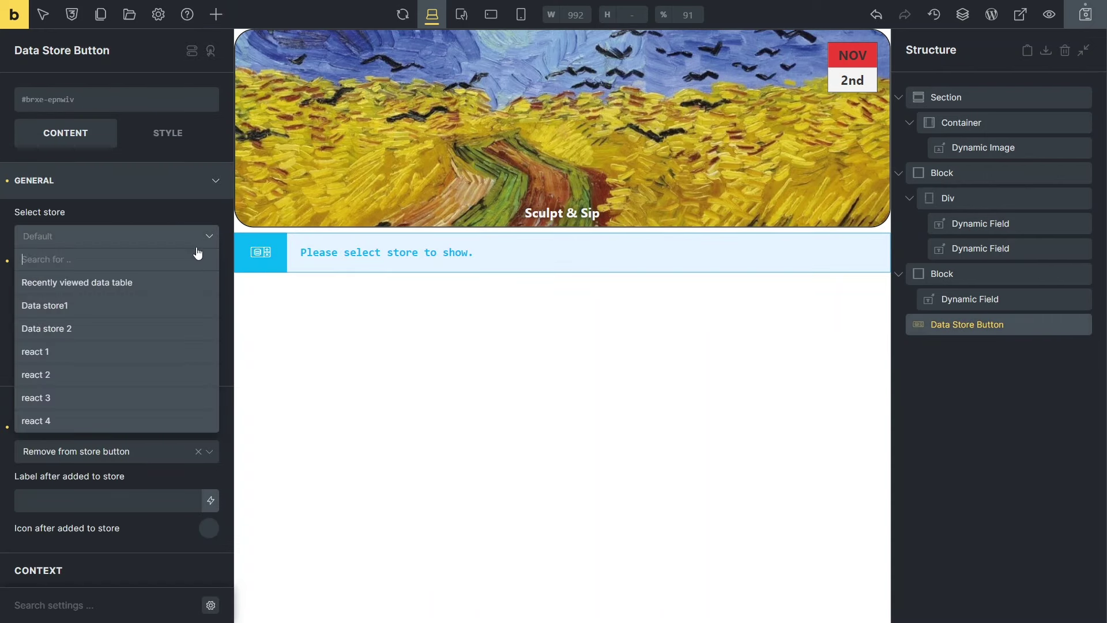
left_click(146, 354)
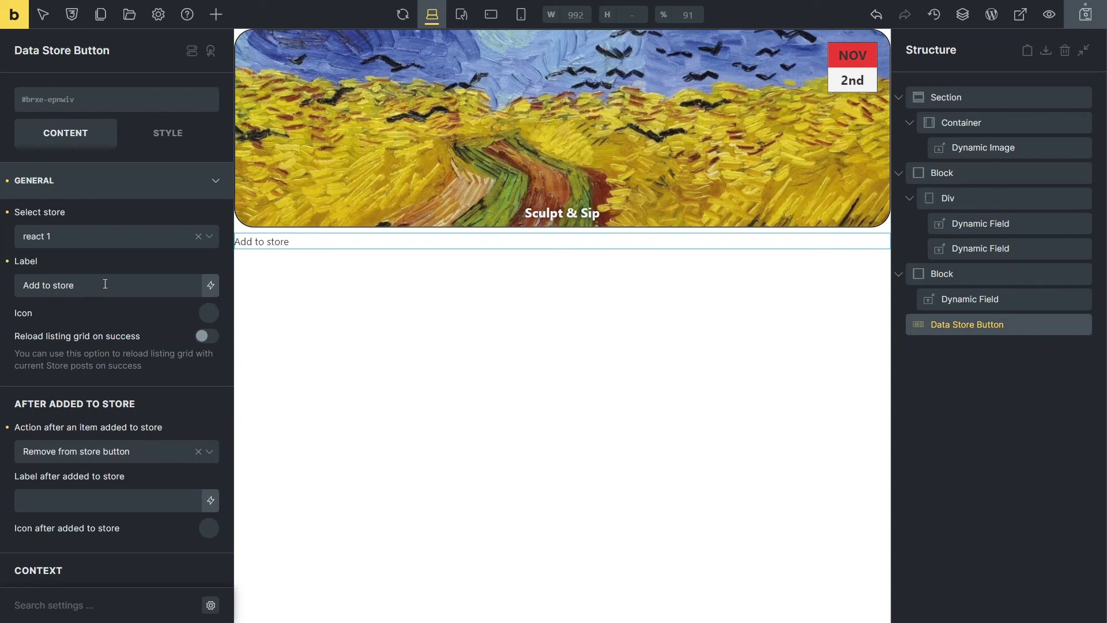
Clear the button label and give it the Fontawesome Regular grin-stars icon.
left_click_drag(105, 283, 34, 297)
left_click_drag(106, 284, 33, 297)
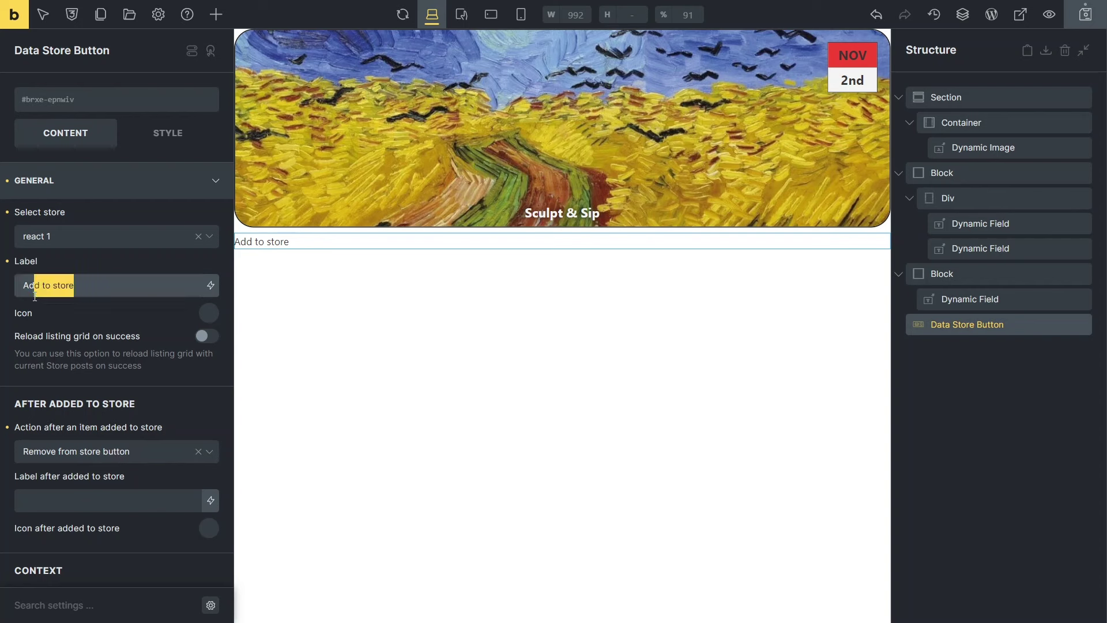
key("BackSpace")
key("BackSpace")
key("BackSpace")
left_click(208, 313)
left_click(200, 352)
left_click(179, 399)
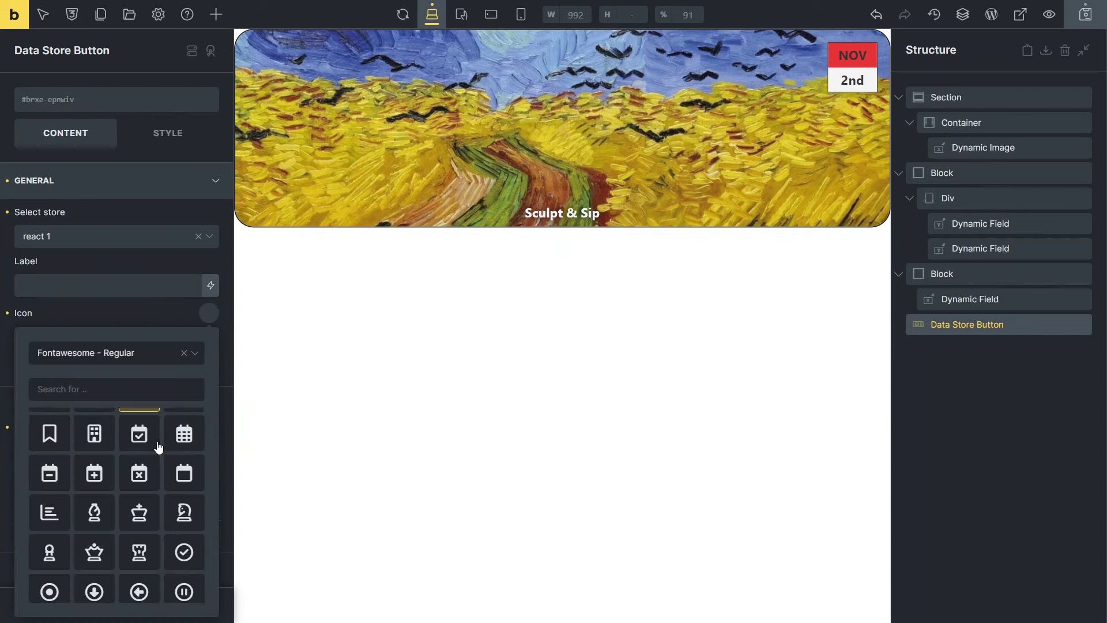
scroll(157, 447, "down", 2)
left_click(154, 450)
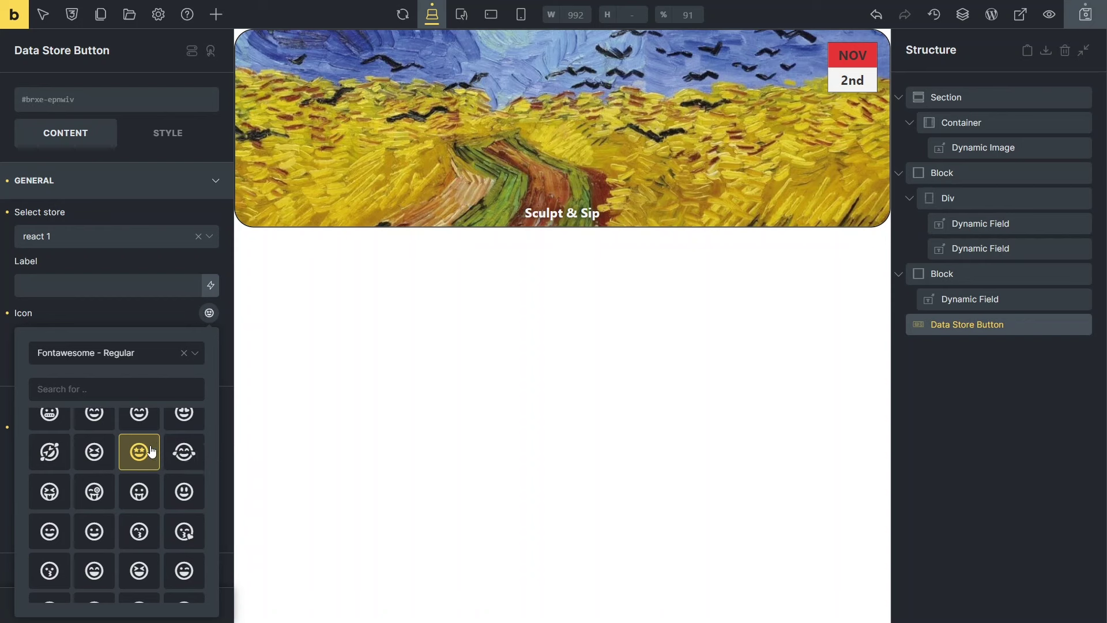
left_click(207, 316)
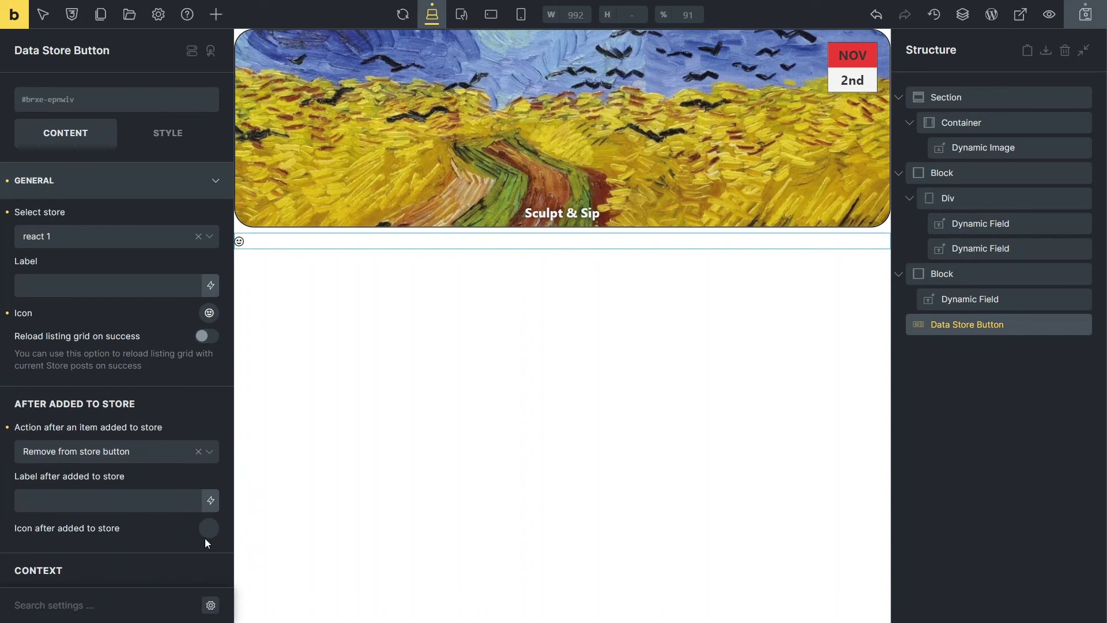
Set the button's added-state icon to the Fontawesome Solid grin-stars face.
left_click(208, 528)
scroll(195, 510, "down", 2)
left_click(172, 507)
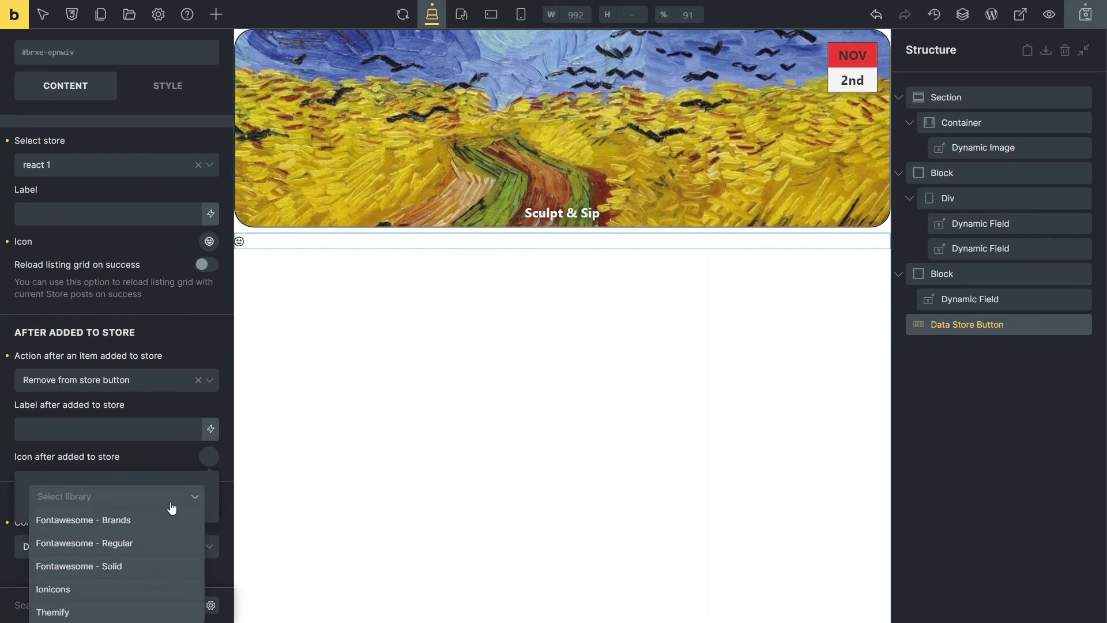
left_click(110, 566)
scroll(118, 517, "down", 5)
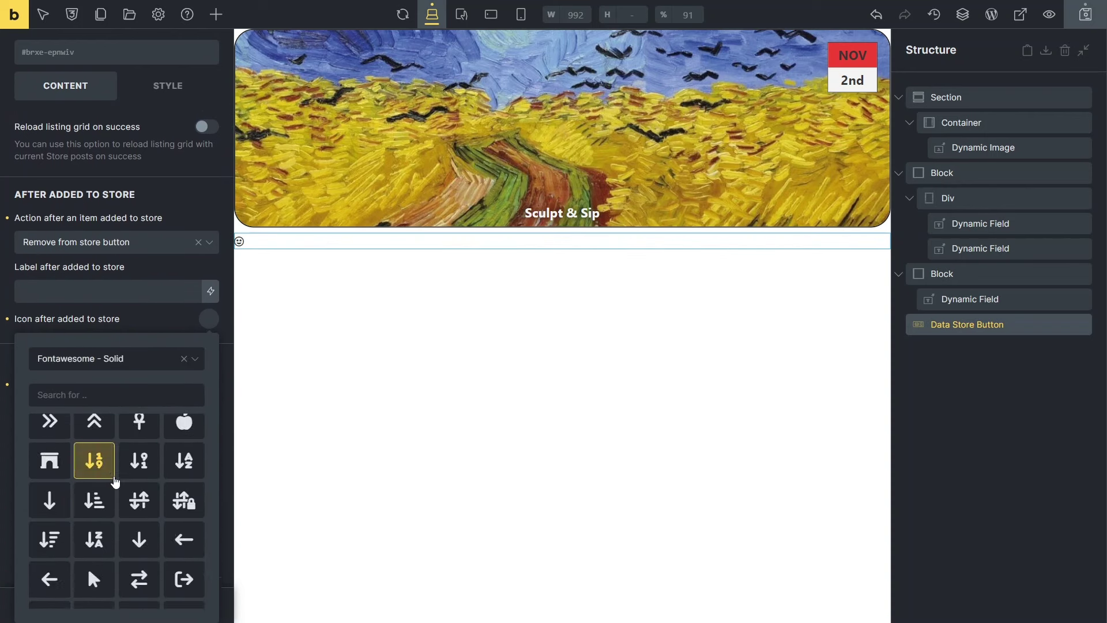
scroll(116, 484, "down", 8)
left_click(182, 516)
left_click(209, 318)
Enable reloading listing grid 'aaa' after each reaction.
left_click(211, 266)
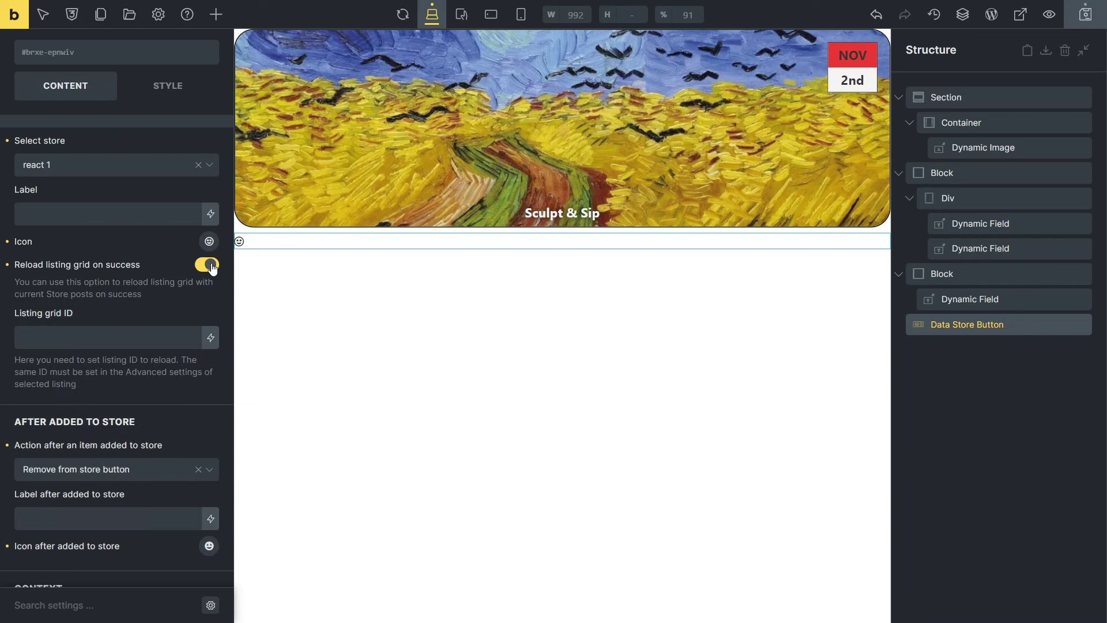
left_click(136, 341)
type("aaa")
left_click(7, 344)
Wrap the Data Store Button in a Block and add a Heading below it.
right_click(935, 326)
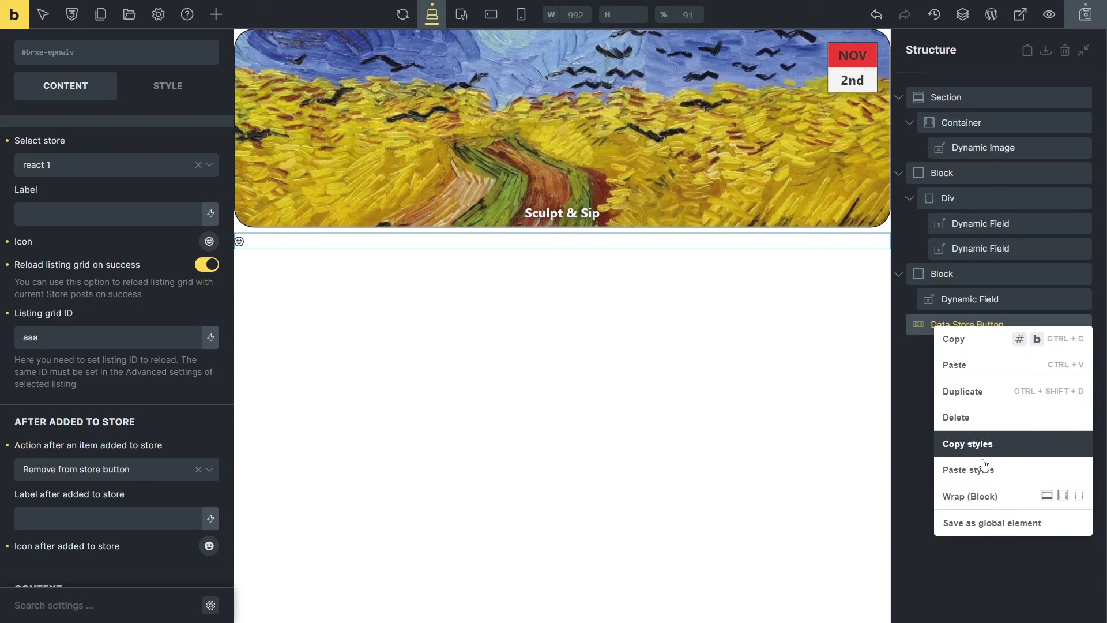
left_click(989, 496)
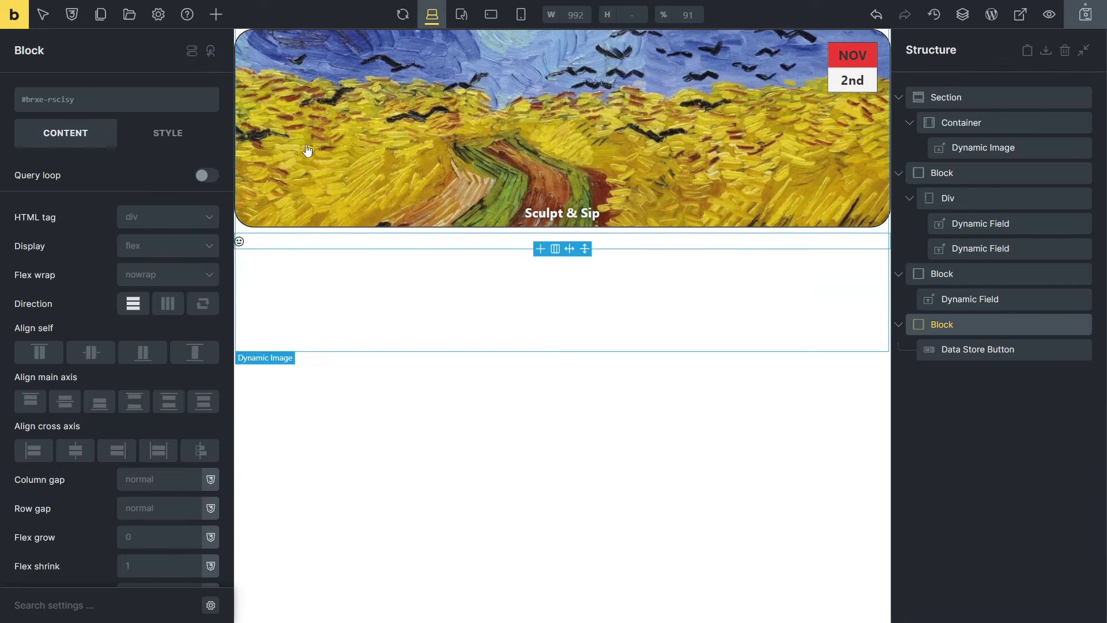
left_click(217, 16)
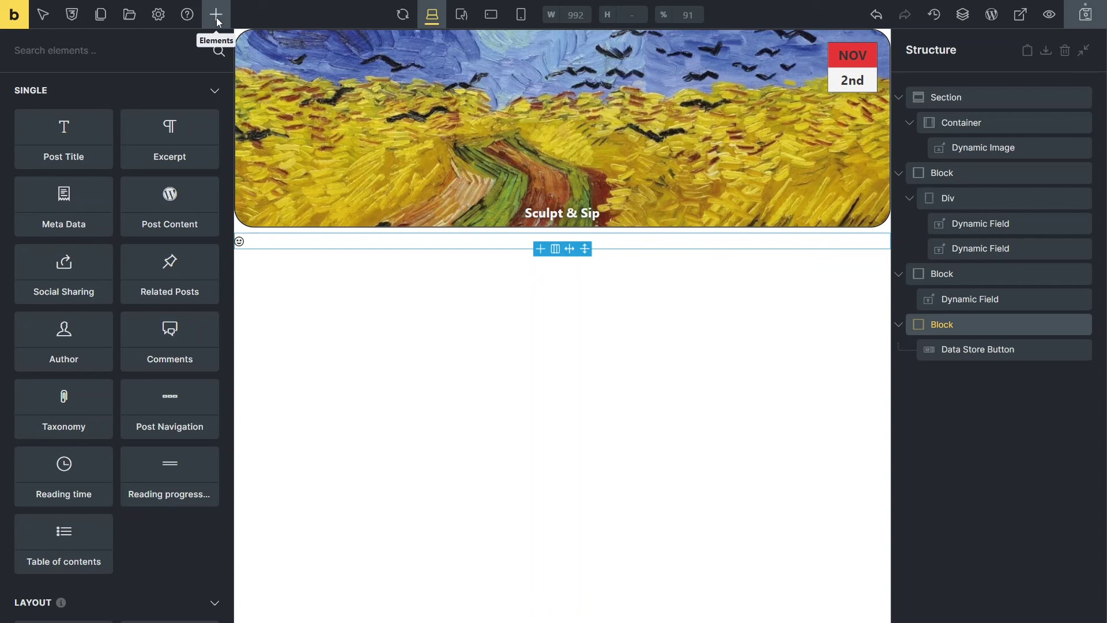
type("he")
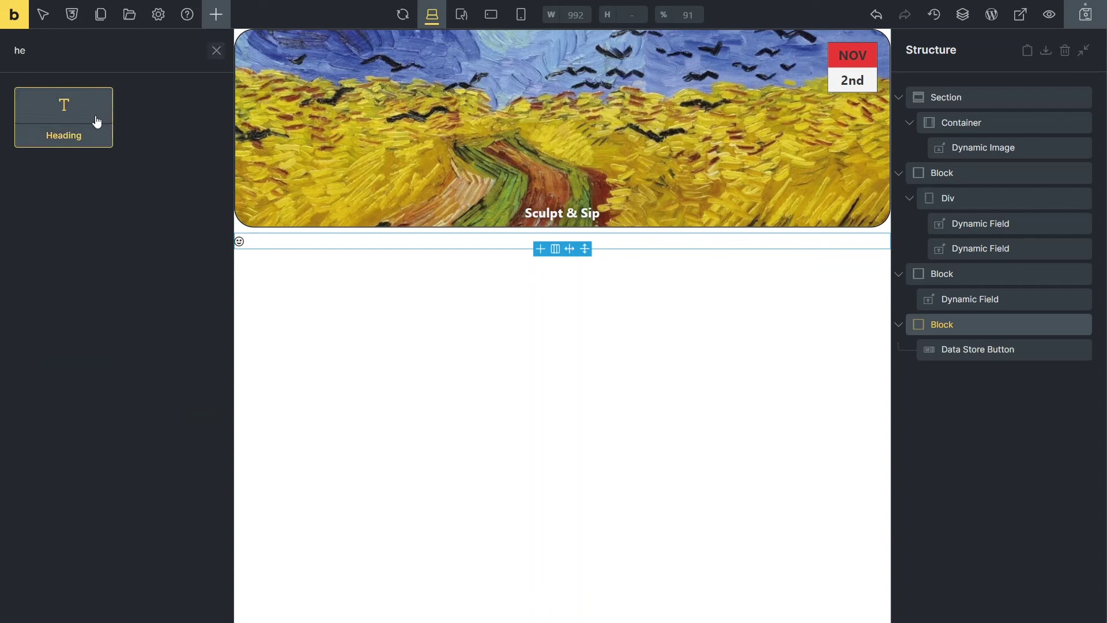
left_click_drag(113, 102, 254, 263)
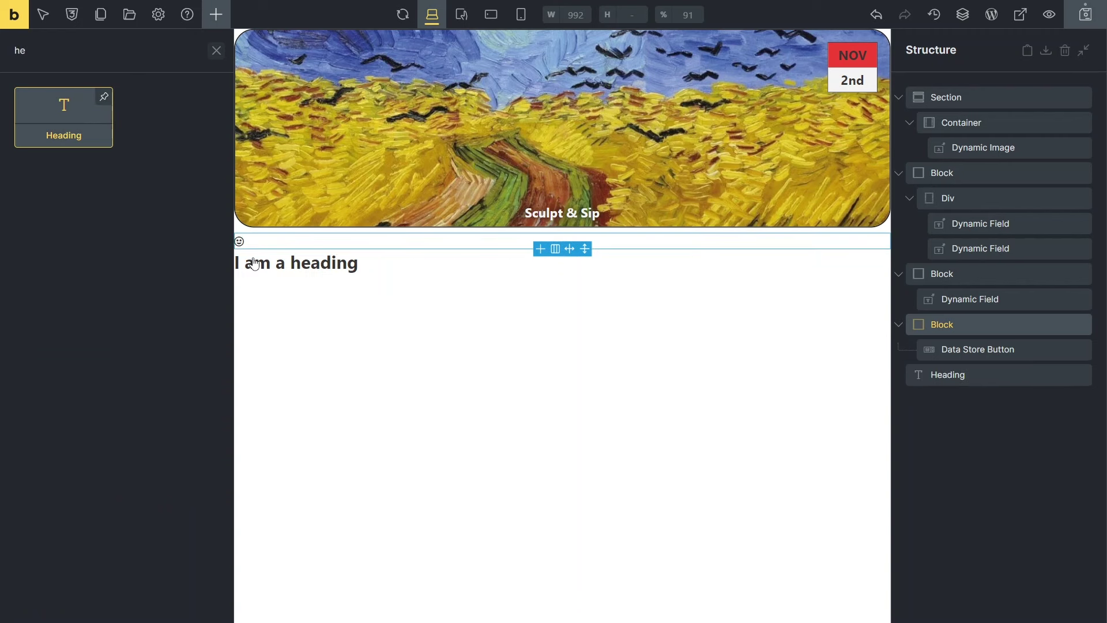
Delete the heading's default text and bring up its dynamic data tags.
left_click(255, 260)
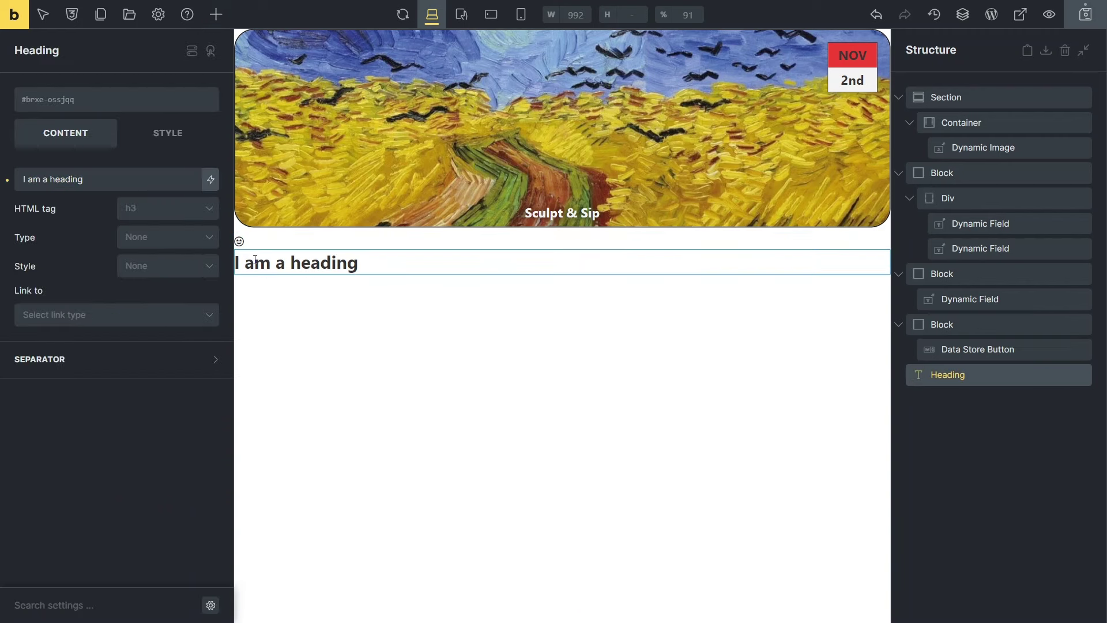
left_click(89, 180)
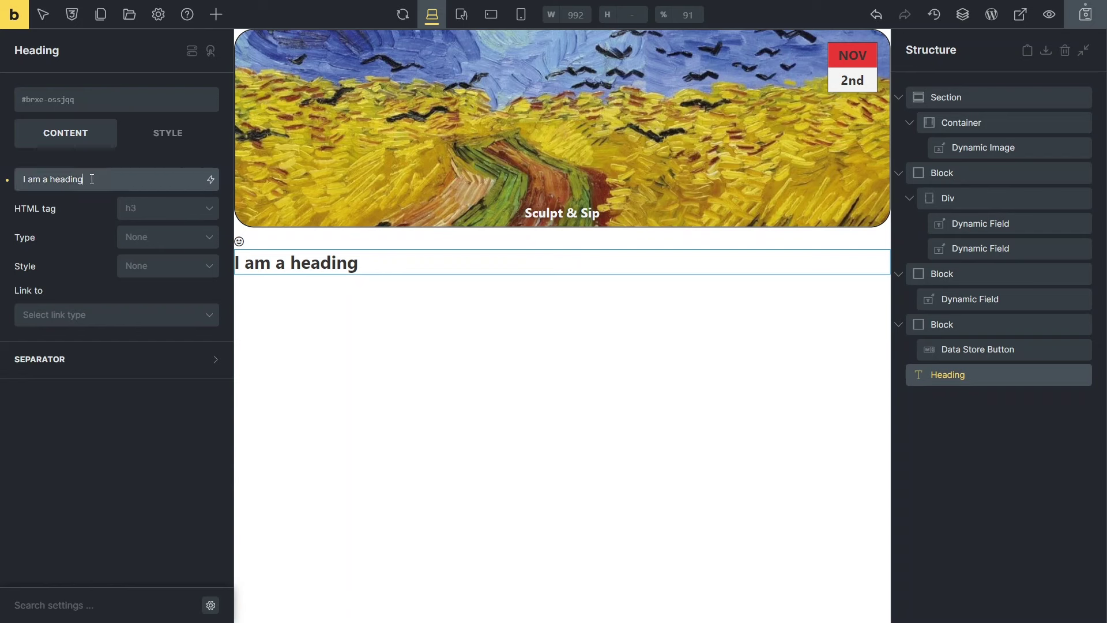
left_click_drag(24, 179, 89, 177)
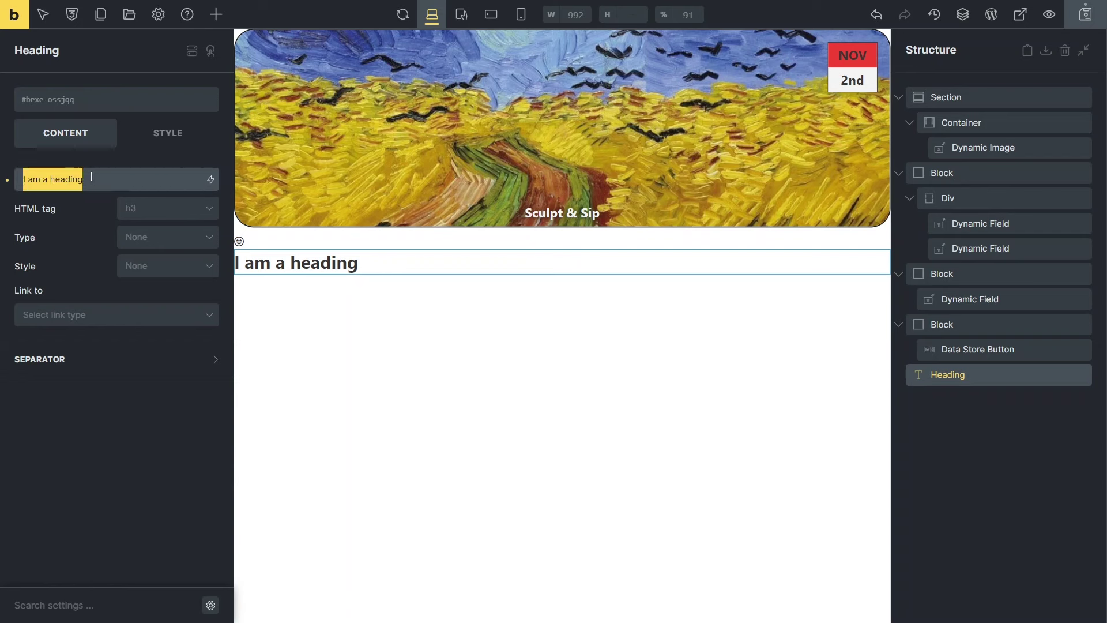
key("BackSpace")
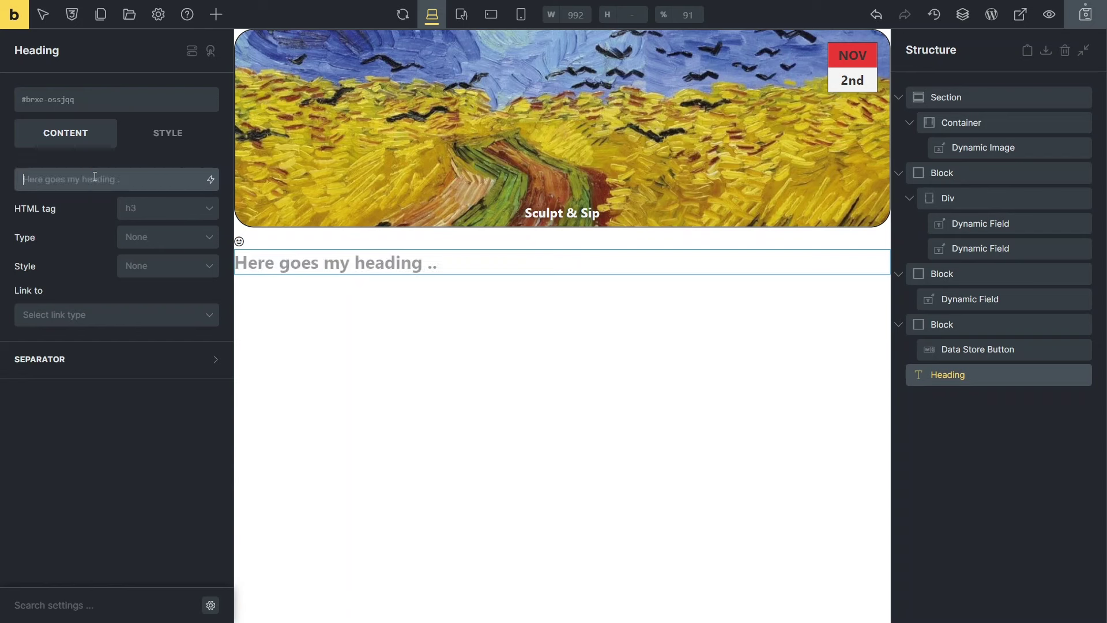
left_click(210, 180)
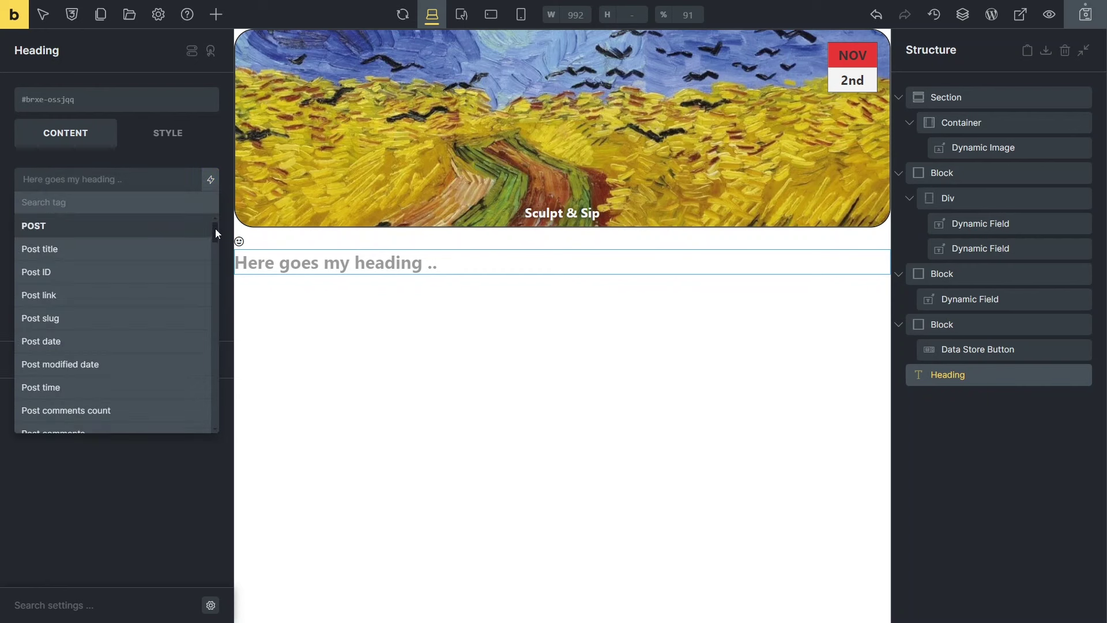
left_click_drag(216, 230, 212, 386)
Show the React-1 store count in the heading, then group it with the button in a new Div.
left_click_drag(213, 393, 212, 401)
left_click(126, 281)
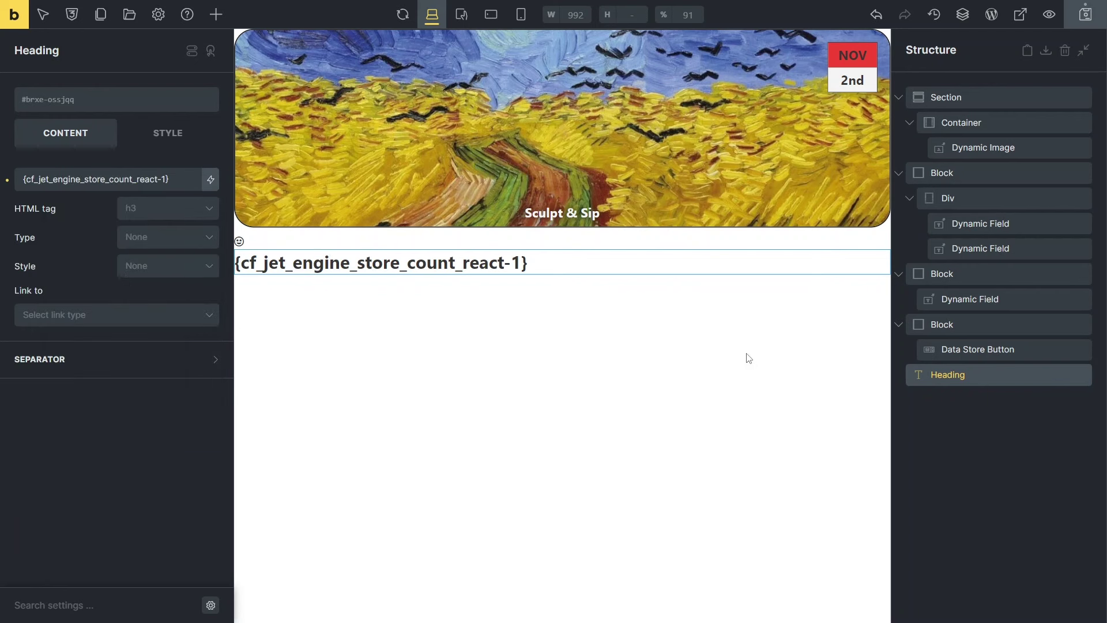
left_click_drag(940, 374, 959, 346)
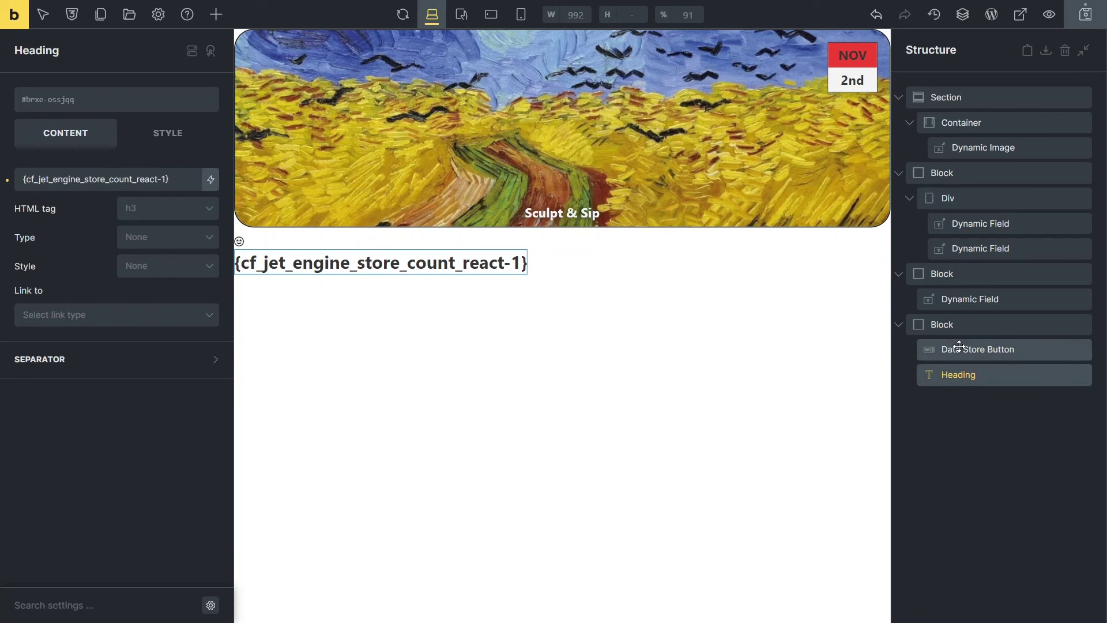
right_click(960, 348)
left_click(1073, 518)
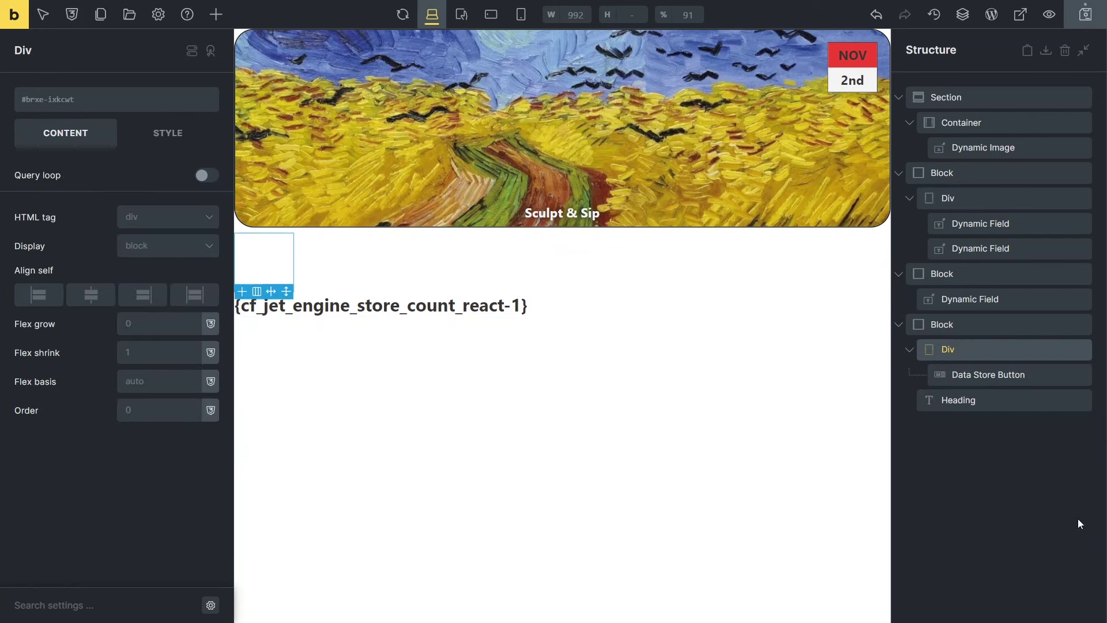
left_click_drag(962, 400, 959, 382)
left_click(961, 349)
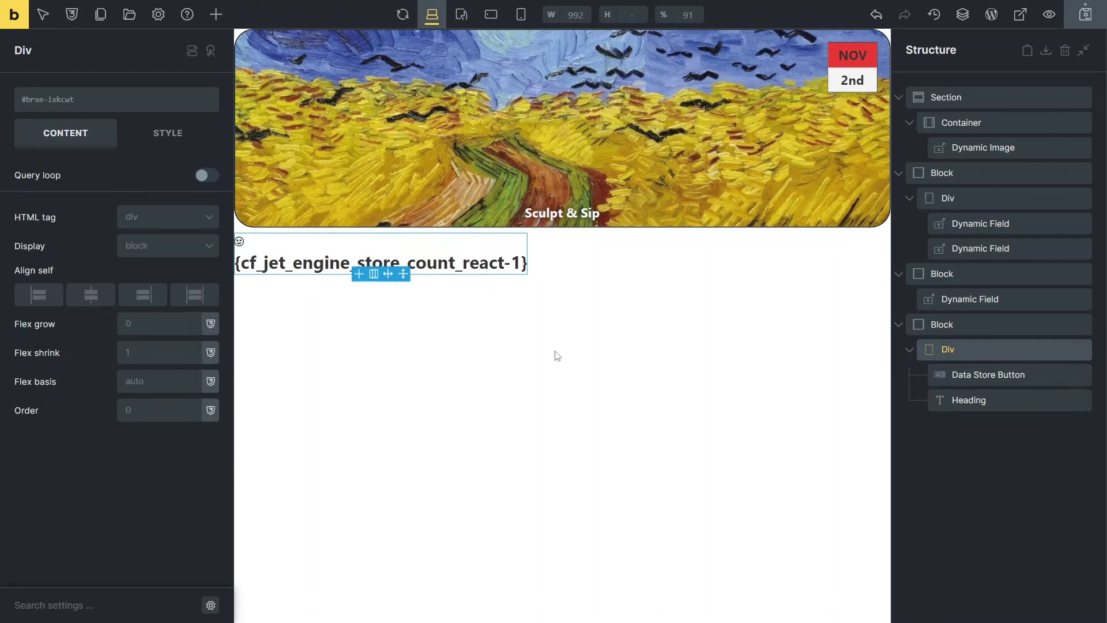
left_click(168, 132)
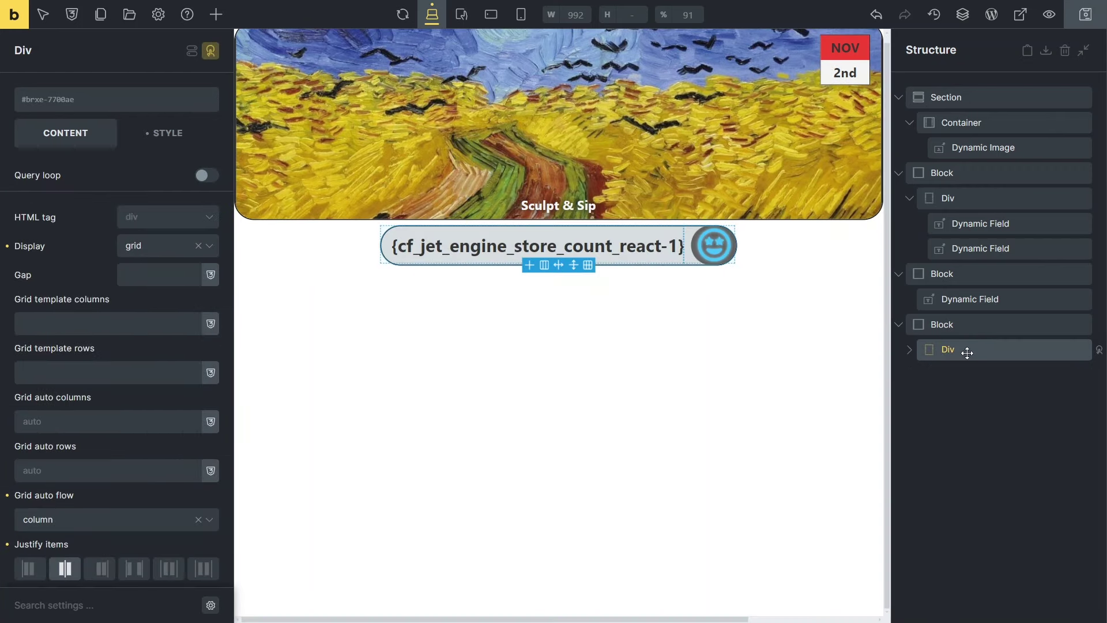
Duplicate the reaction div three times to make four reaction pills.
right_click(967, 353)
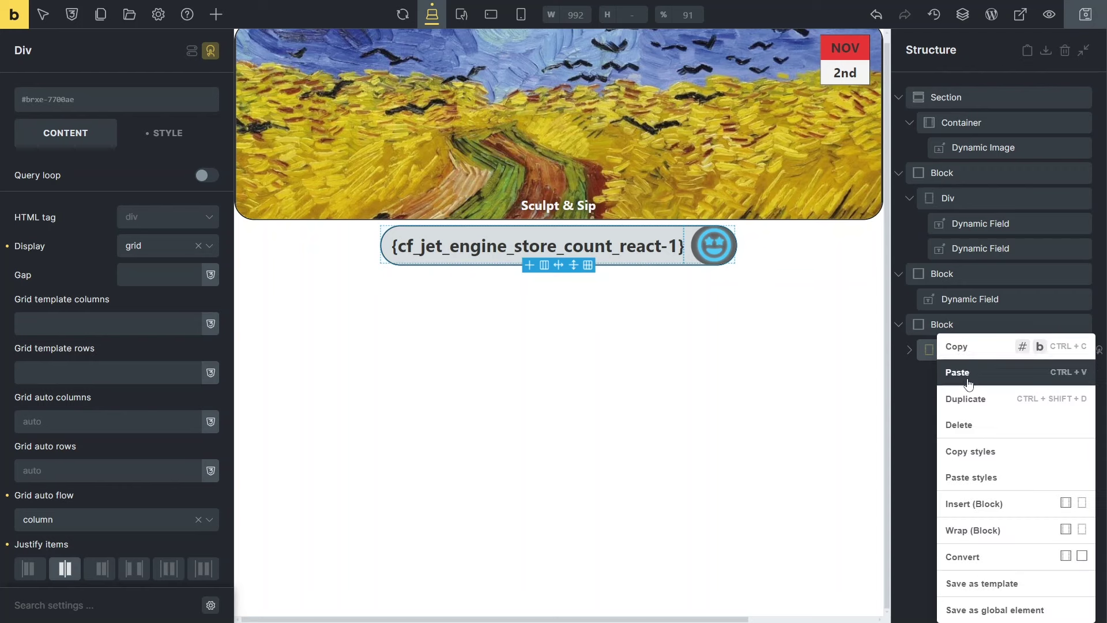
left_click(967, 396)
right_click(968, 374)
left_click(967, 399)
right_click(963, 374)
left_click(963, 399)
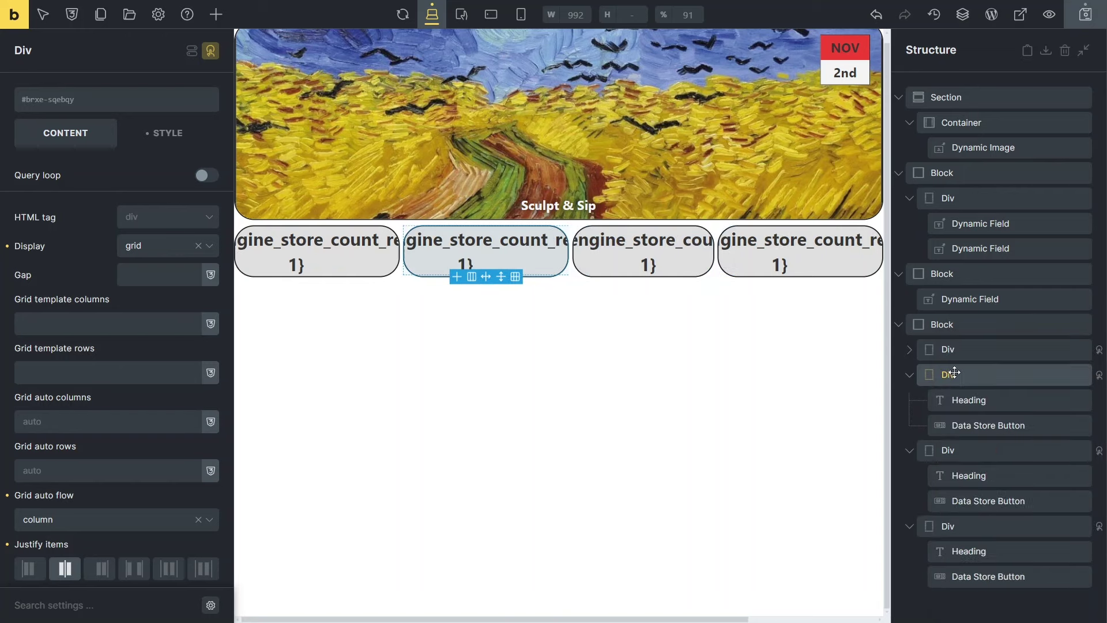
Link the second pill's button to store react 2 with a face icon and an angry face after adding.
left_click(968, 427)
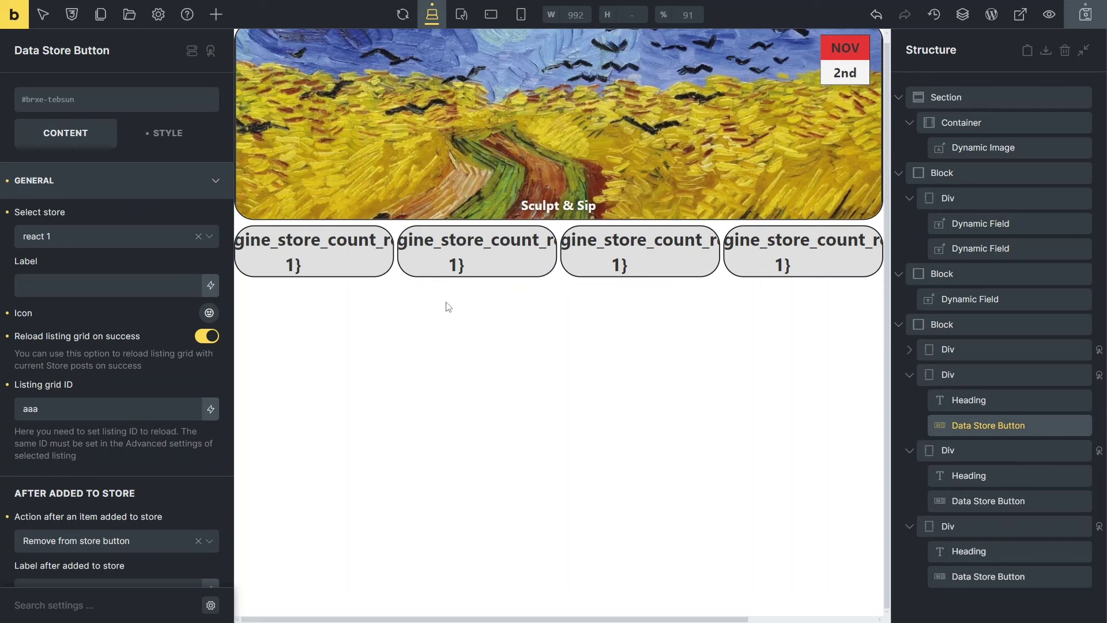
left_click(159, 236)
left_click(157, 376)
left_click(210, 313)
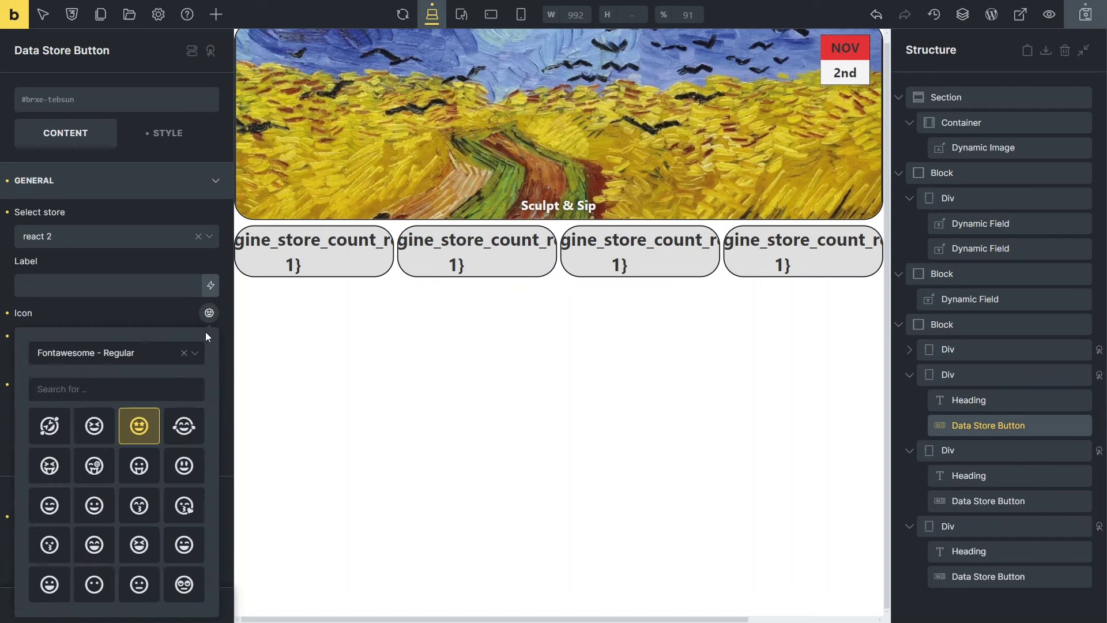
scroll(150, 464, "up", 3)
left_click(184, 451)
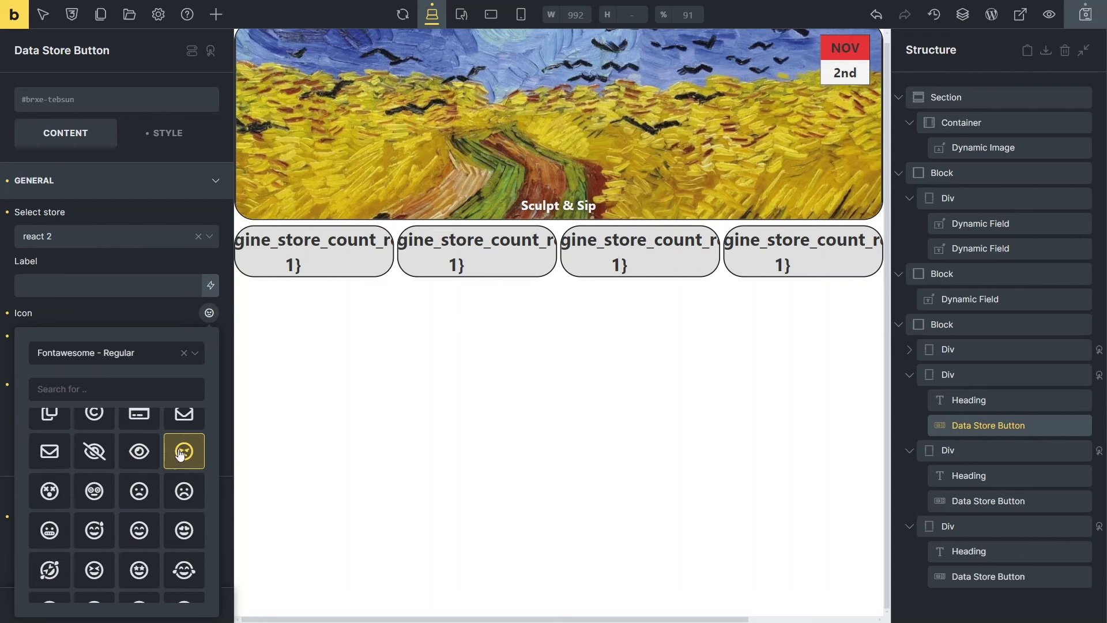
scroll(194, 344, "down", 1)
left_click(209, 455)
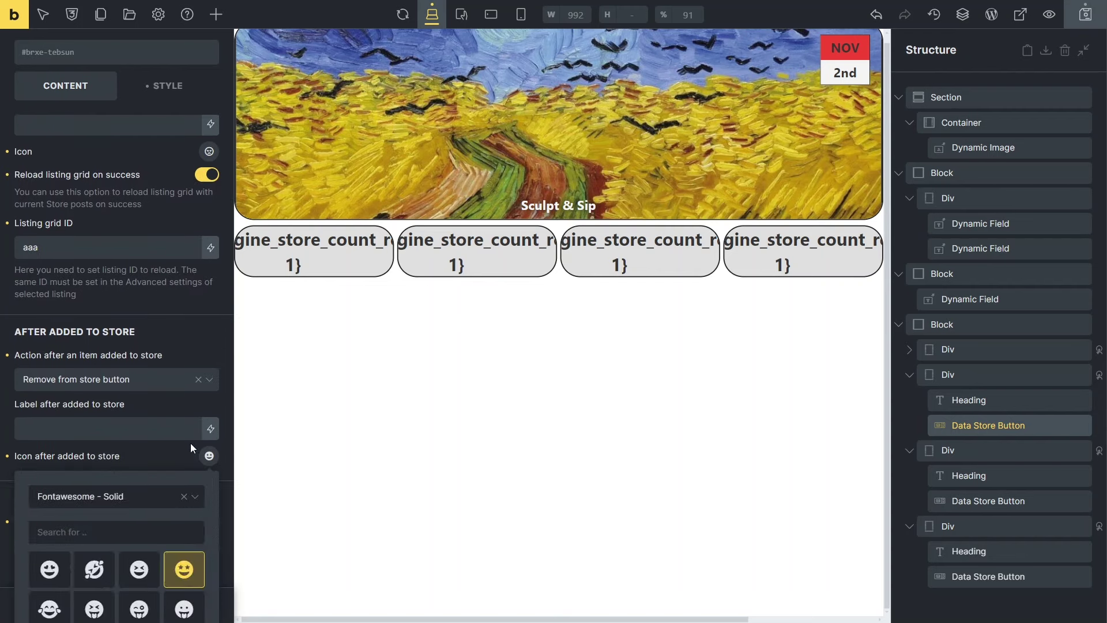
scroll(115, 404, "down", 3)
scroll(136, 472, "down", 2)
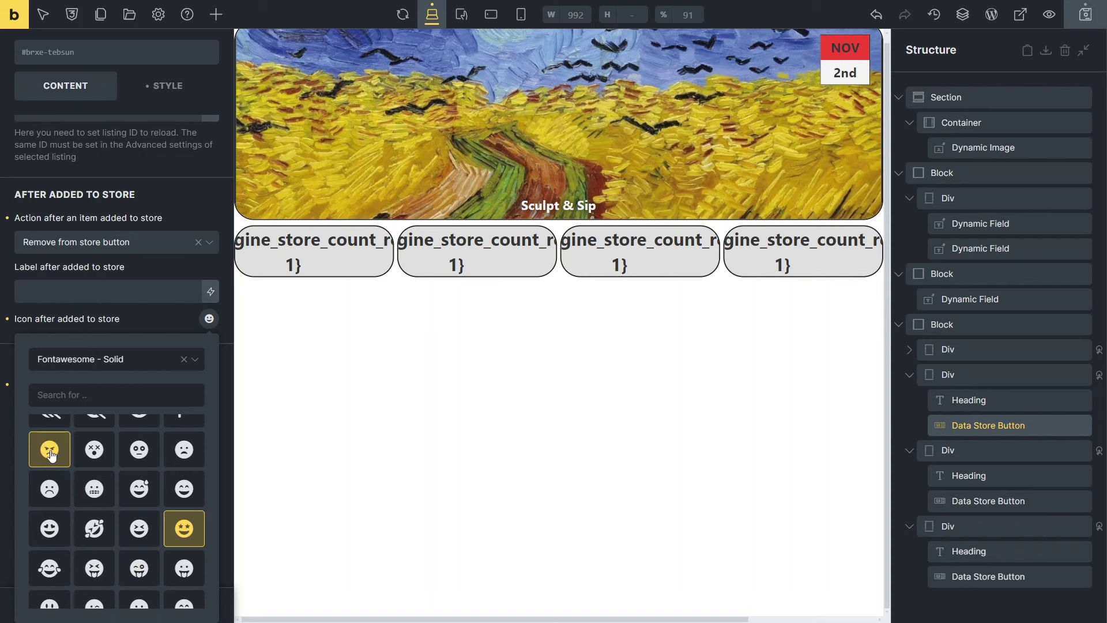
left_click(50, 452)
left_click(208, 318)
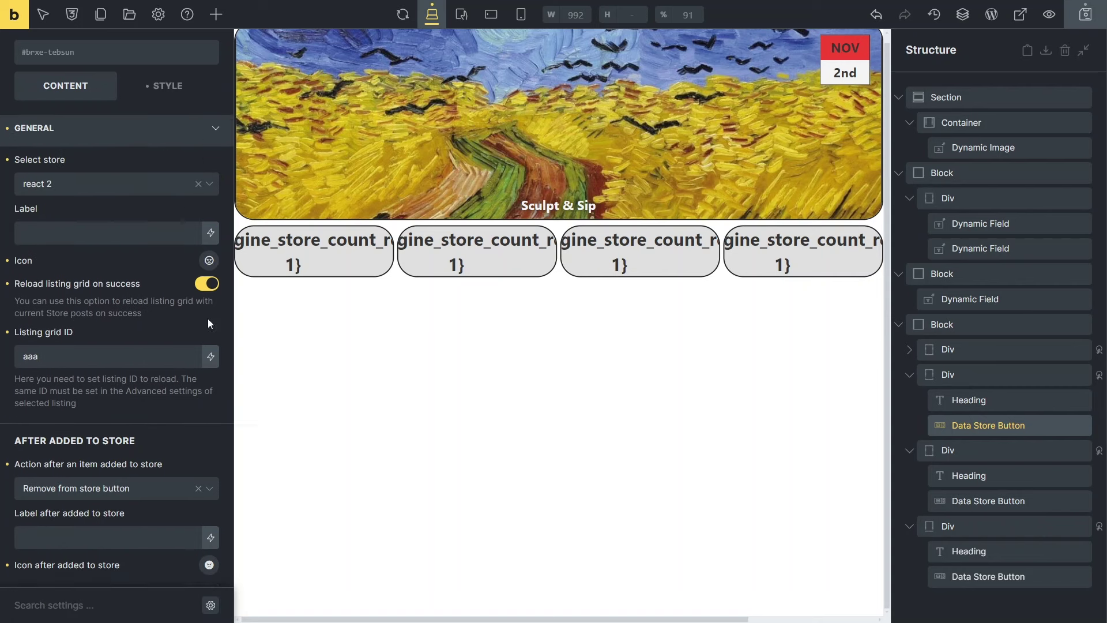
scroll(208, 318, "up", 4)
Change the second pill's count heading to use store react 2.
left_click(969, 401)
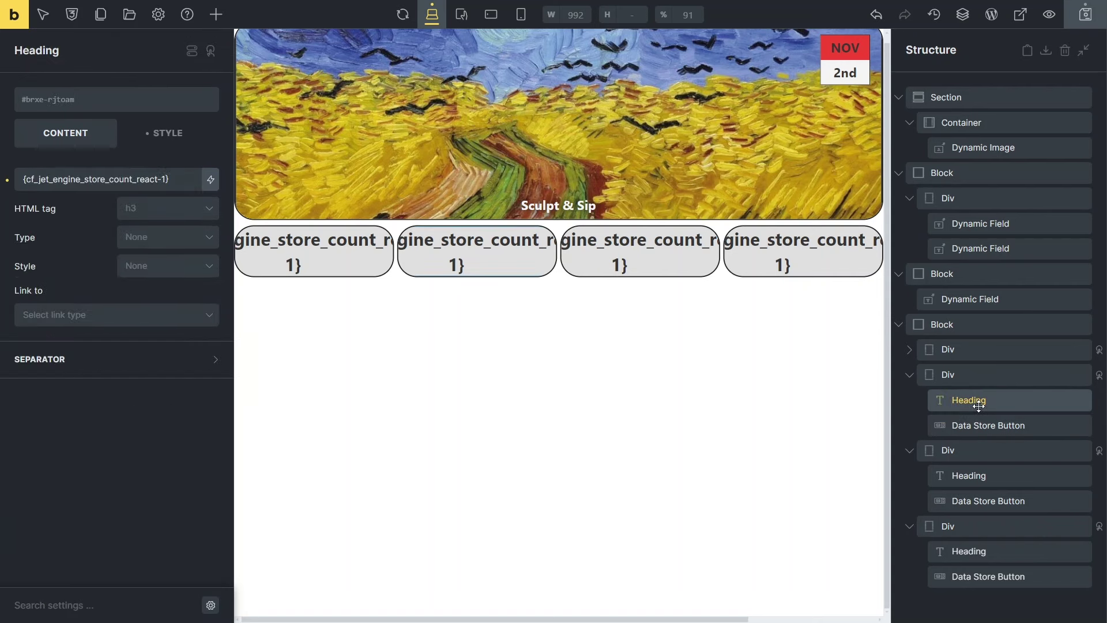
left_click(166, 179)
key("BackSpace")
type("2")
Link the third pill to store react 3 with a surprised after-added face and heading number 3.
left_click(981, 501)
left_click(115, 236)
left_click(58, 395)
left_click(209, 312)
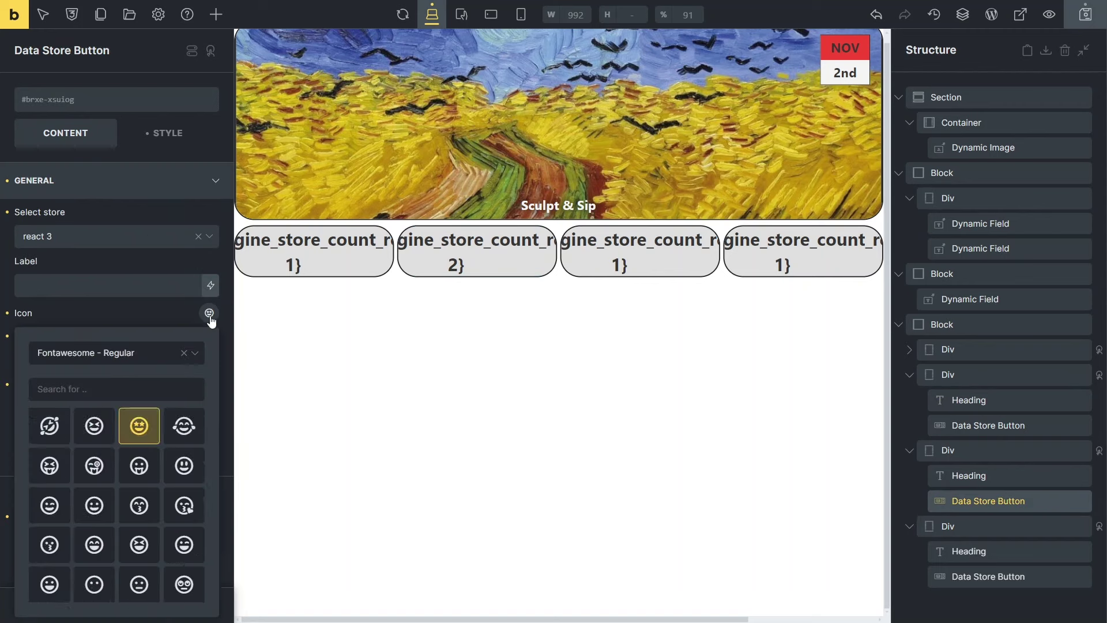
scroll(195, 353, "down", 5)
left_click(209, 319)
scroll(115, 507, "down", 1)
left_click(139, 525)
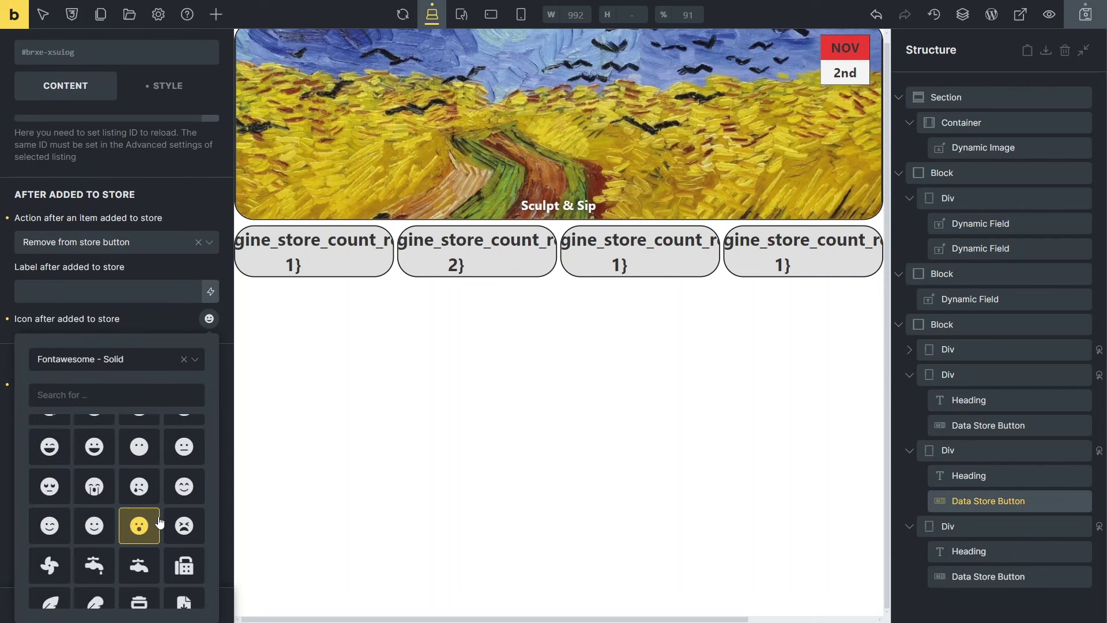
left_click(437, 242)
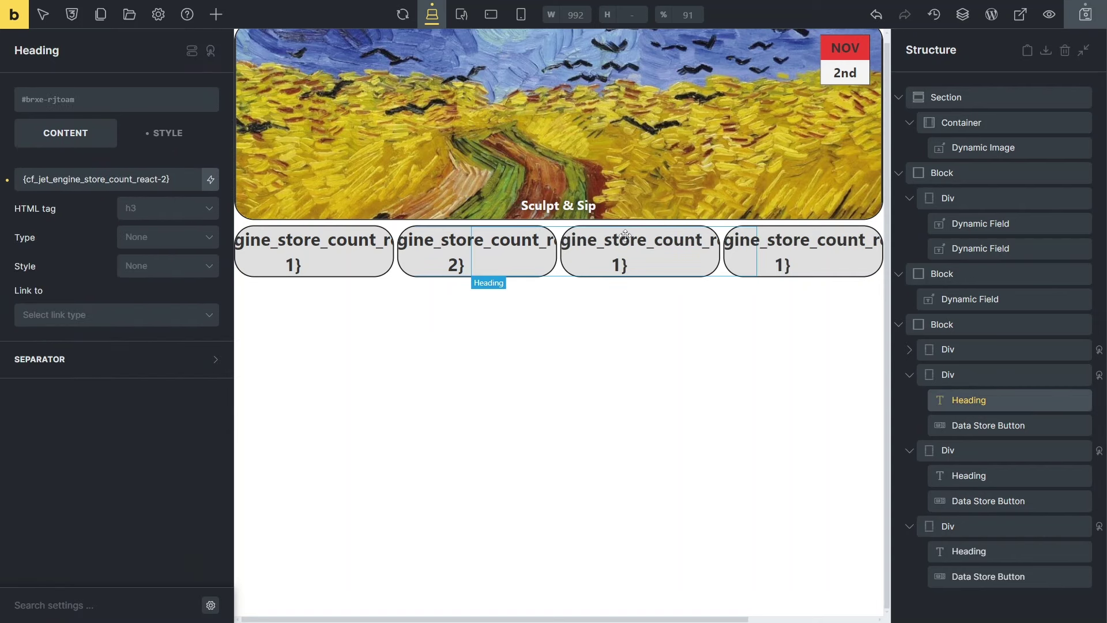
double_click(165, 179)
type("3")
Link the fourth pill to store react 4 with its after-added face and heading number 4.
left_click(1011, 576)
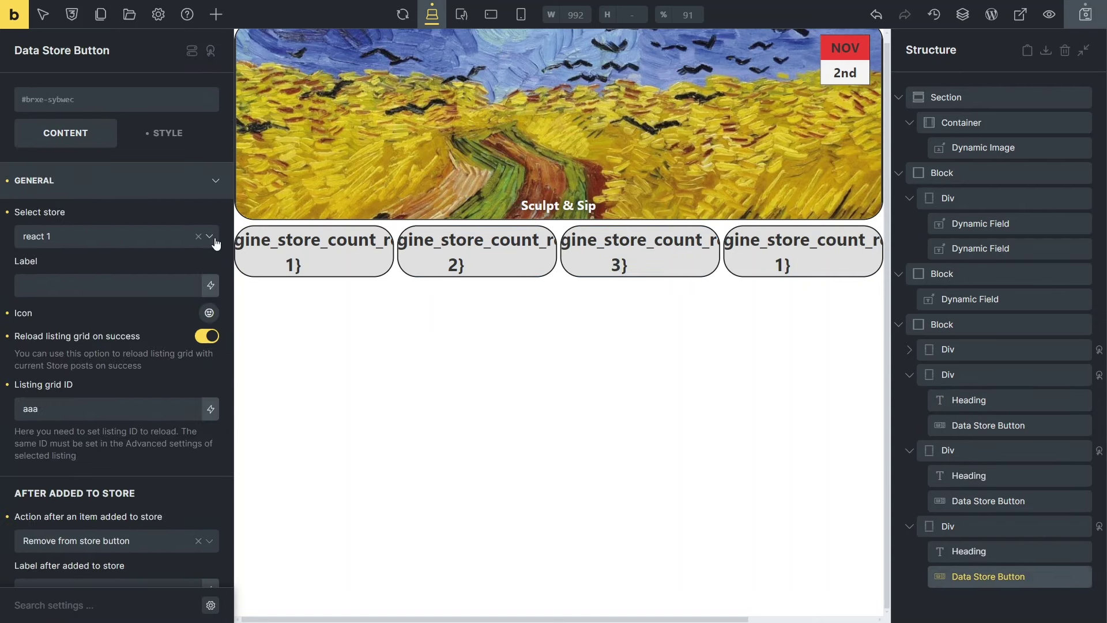
left_click(115, 236)
left_click(160, 418)
left_click(210, 312)
scroll(194, 346, "down", 3)
left_click(207, 457)
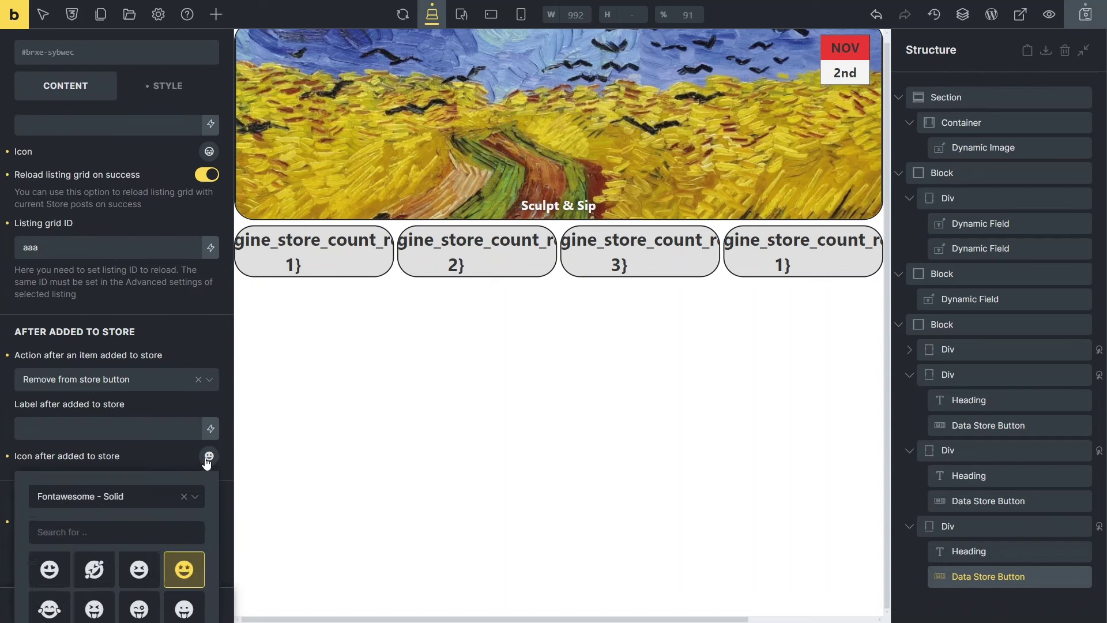
scroll(92, 488, "down", 2)
left_click(93, 488)
left_click(782, 260)
double_click(165, 180)
type("4")
left_click(331, 346)
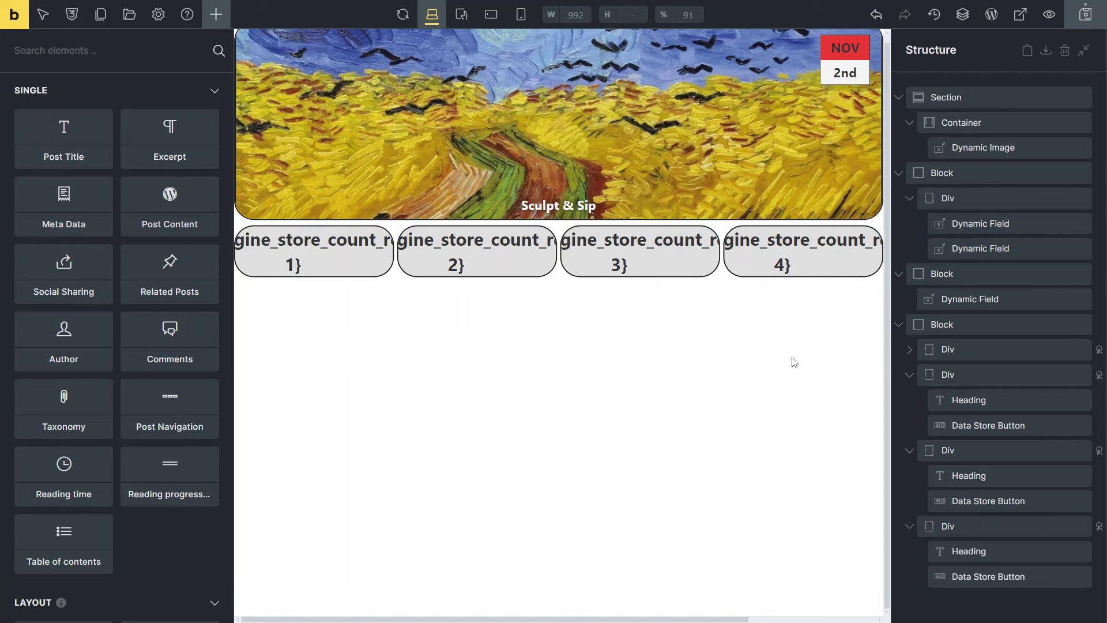
key("ctrl+minus")
key("ctrl+minus")
key("ctrl+minus")
key("ctrl+minus")
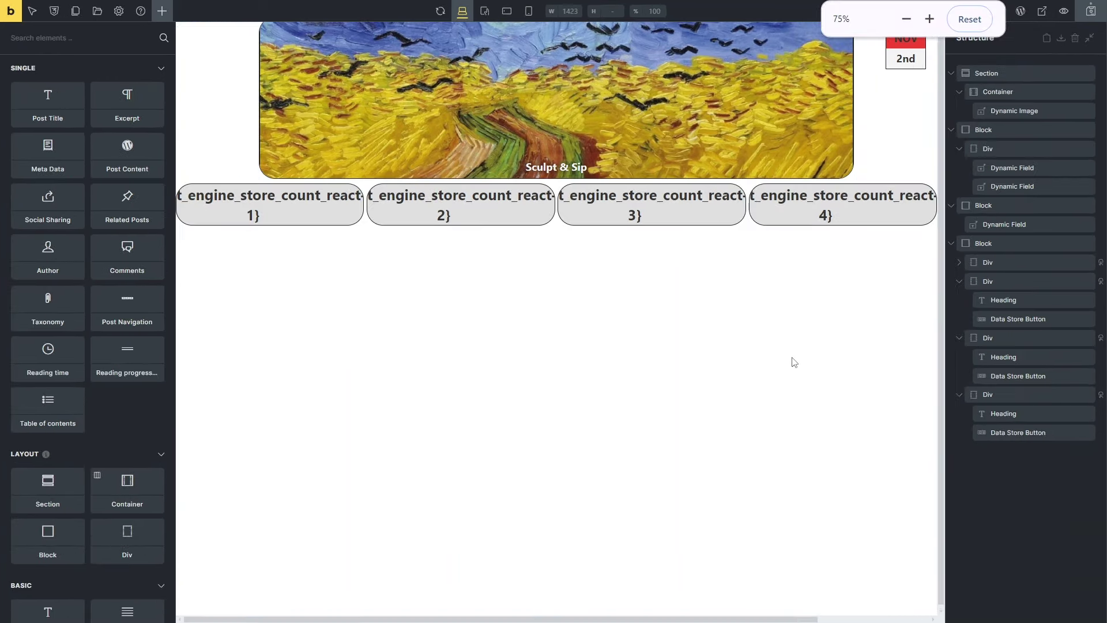
key("ctrl+minus")
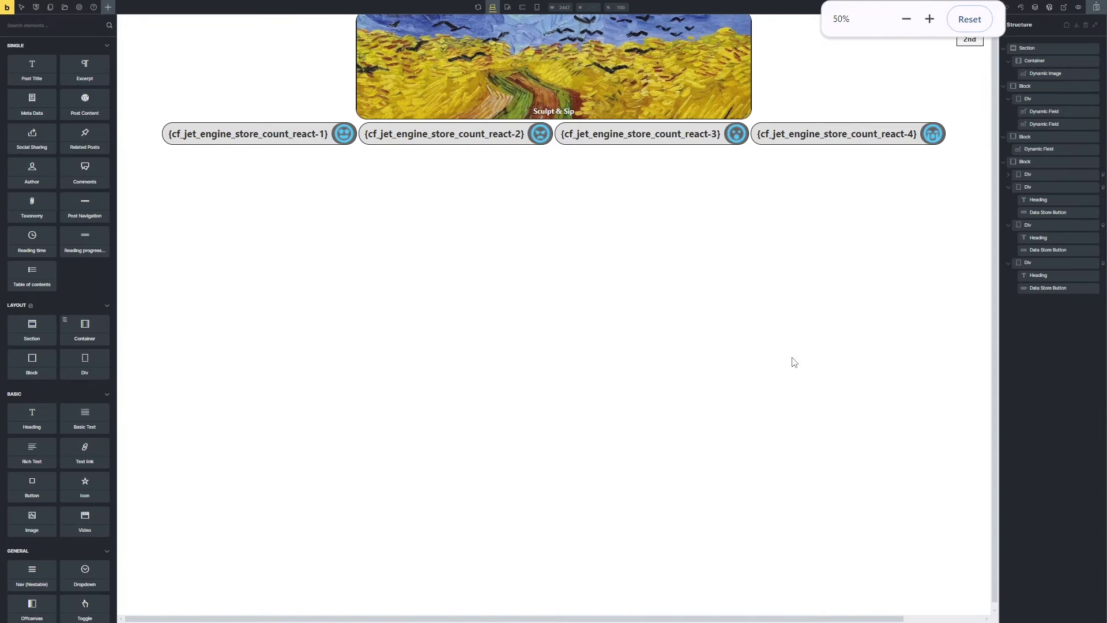
key("ctrl+plus")
key("ctrl+plus")
key("ctrl+plus")
key("ctrl+plus")
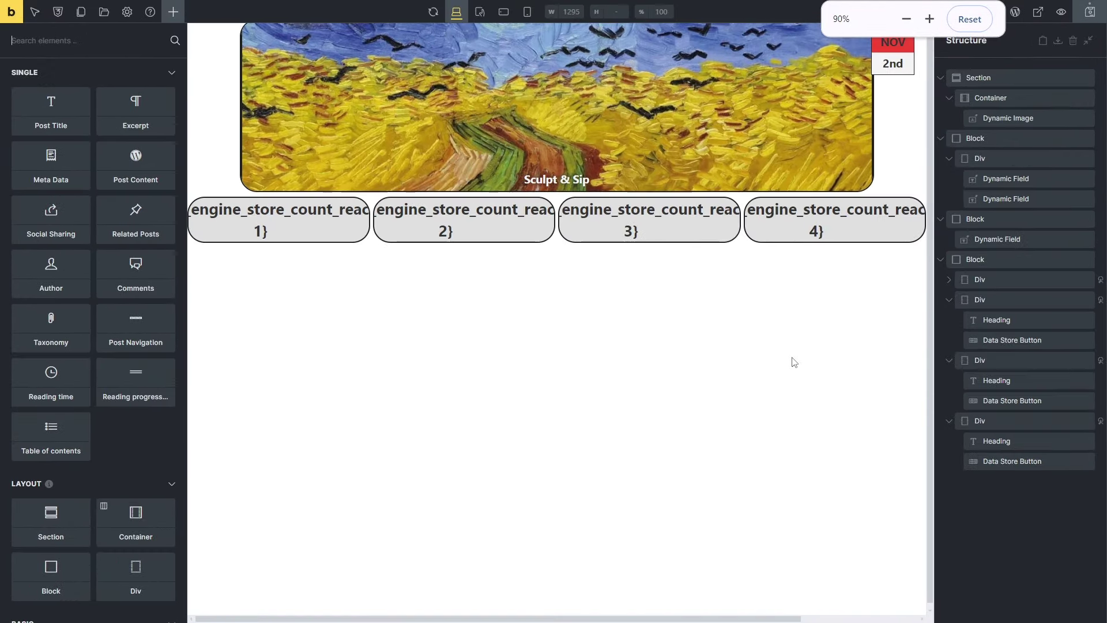
key("ctrl+plus")
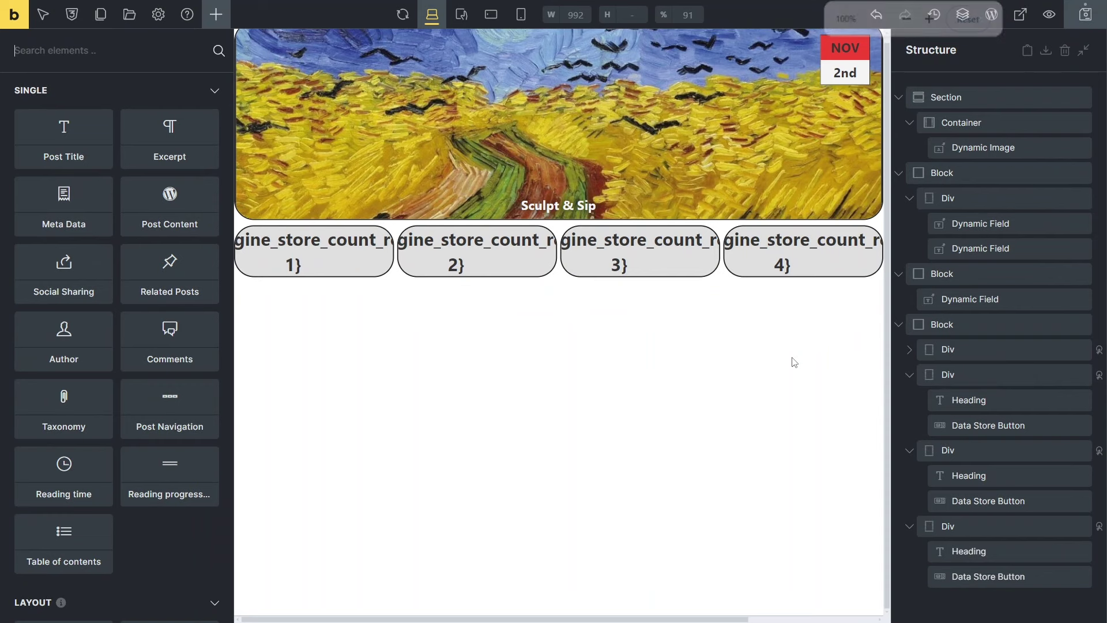
Duplicate the Block containing the four reaction pills.
left_click(902, 330)
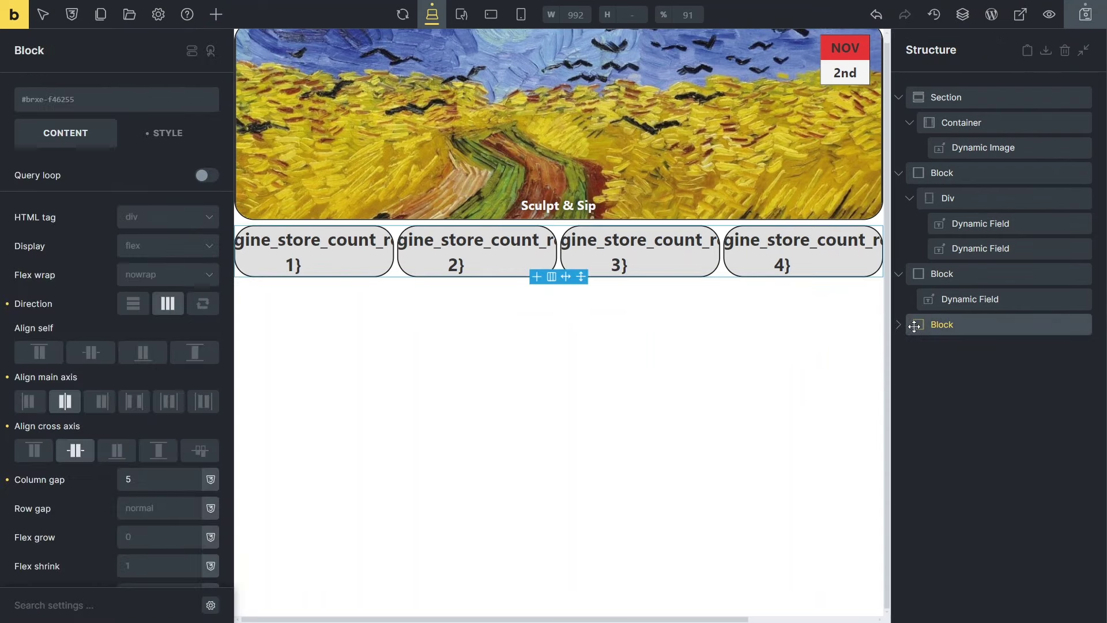
right_click(931, 330)
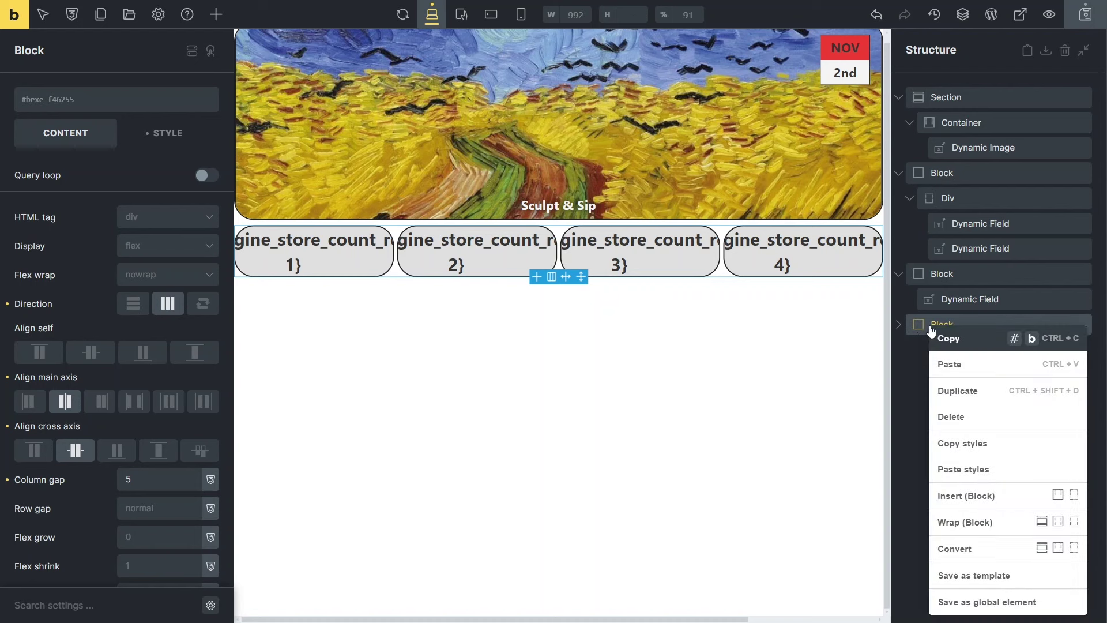
left_click(966, 390)
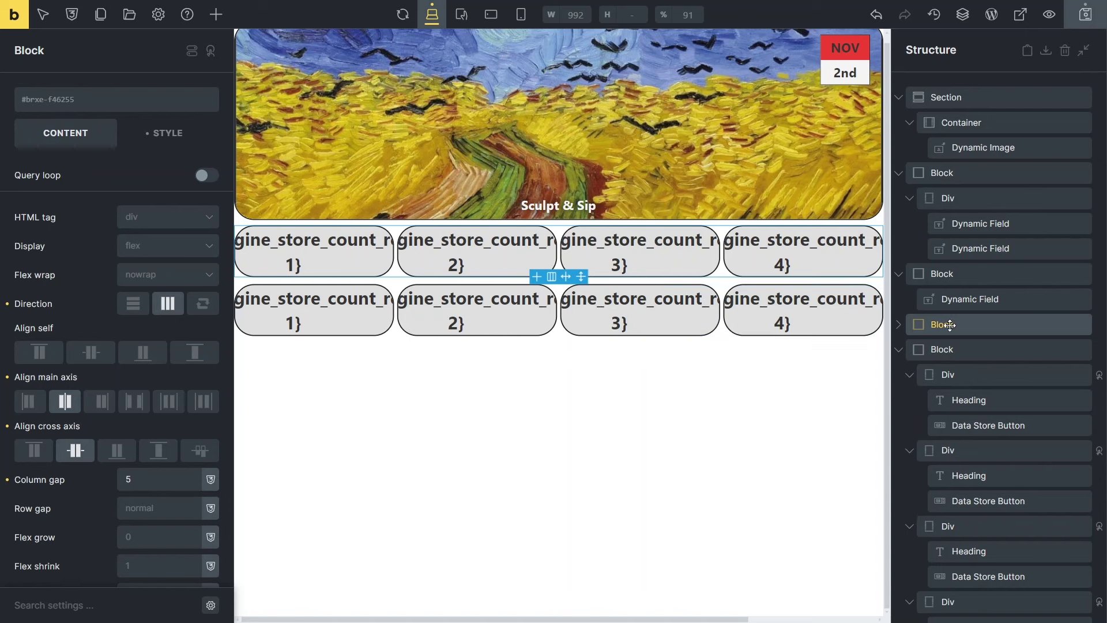
Give the first pill block the display condition User role is Subscriber.
left_click(191, 53)
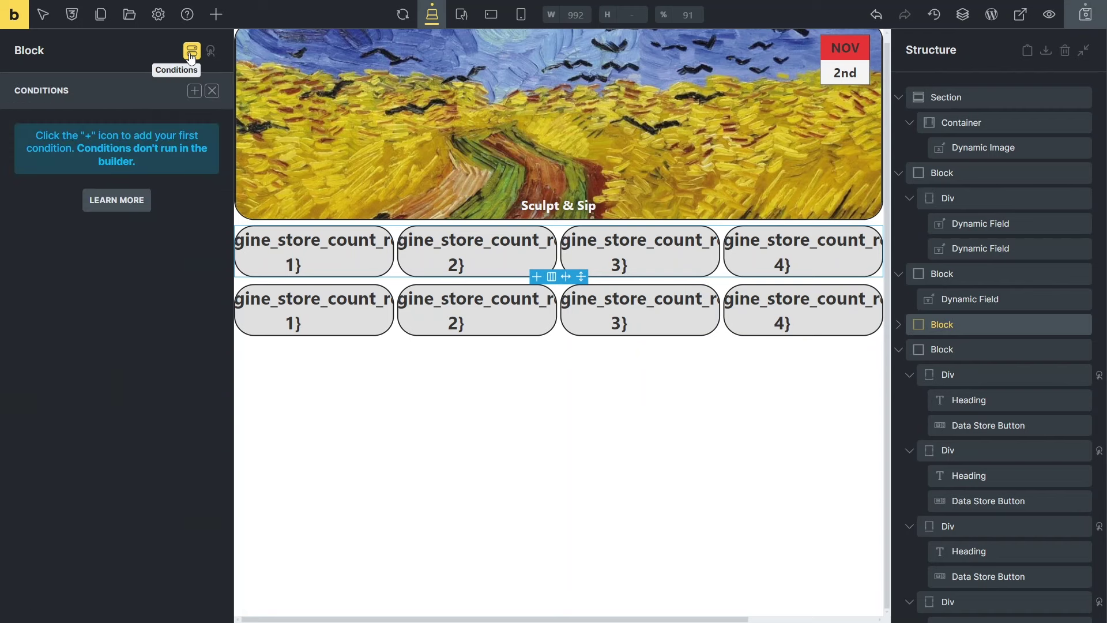
left_click(195, 93)
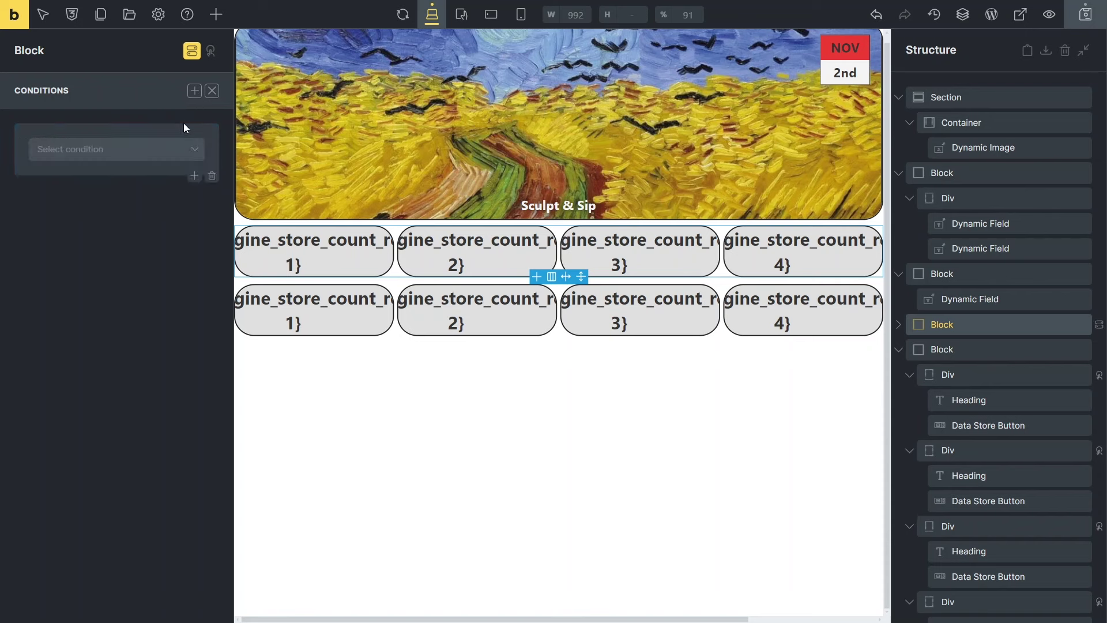
left_click(196, 151)
scroll(150, 242, "down", 2)
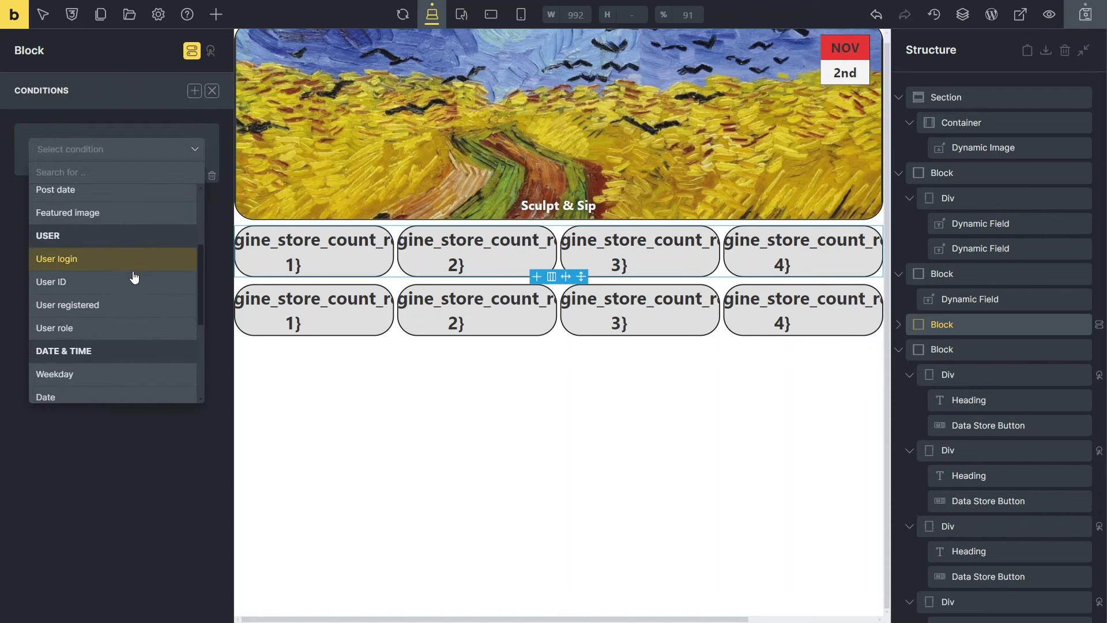
left_click(115, 328)
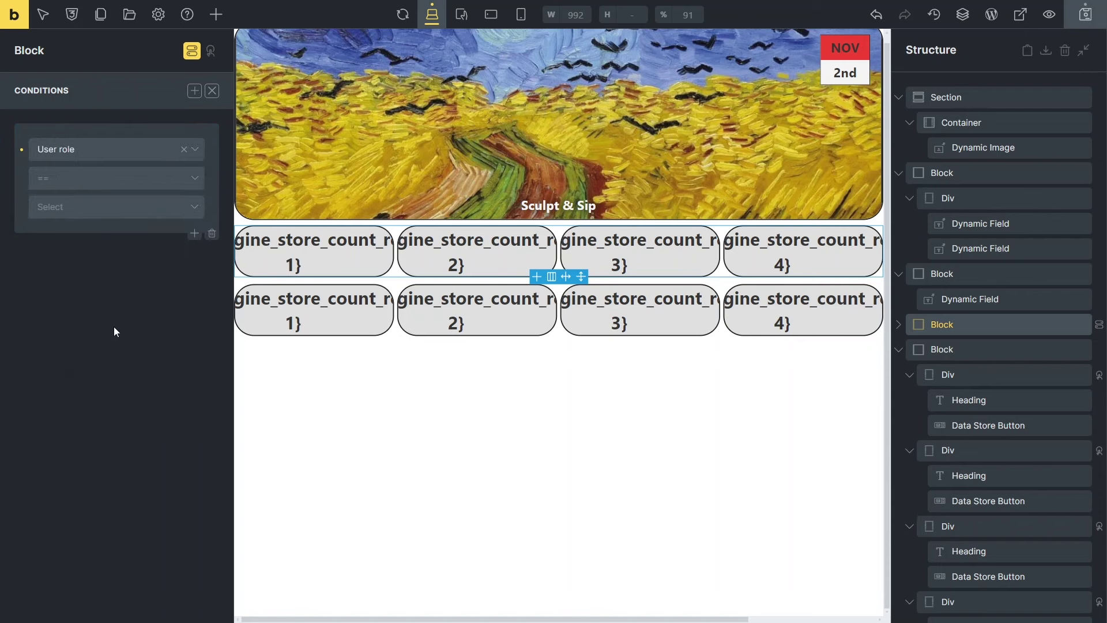
left_click(198, 185)
left_click(167, 201)
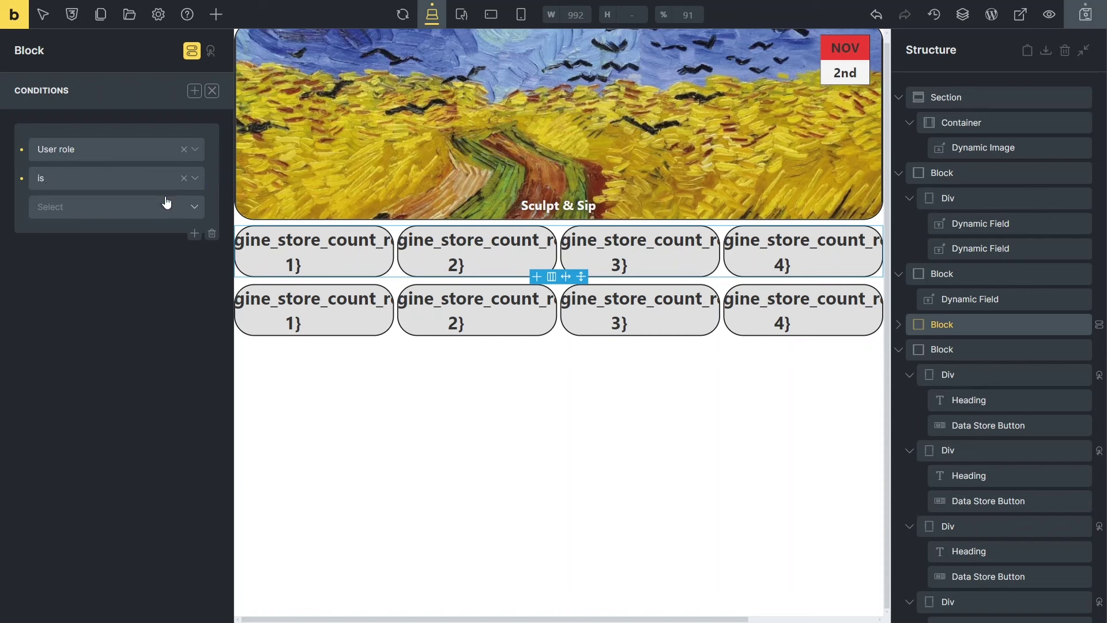
left_click(196, 208)
left_click(82, 321)
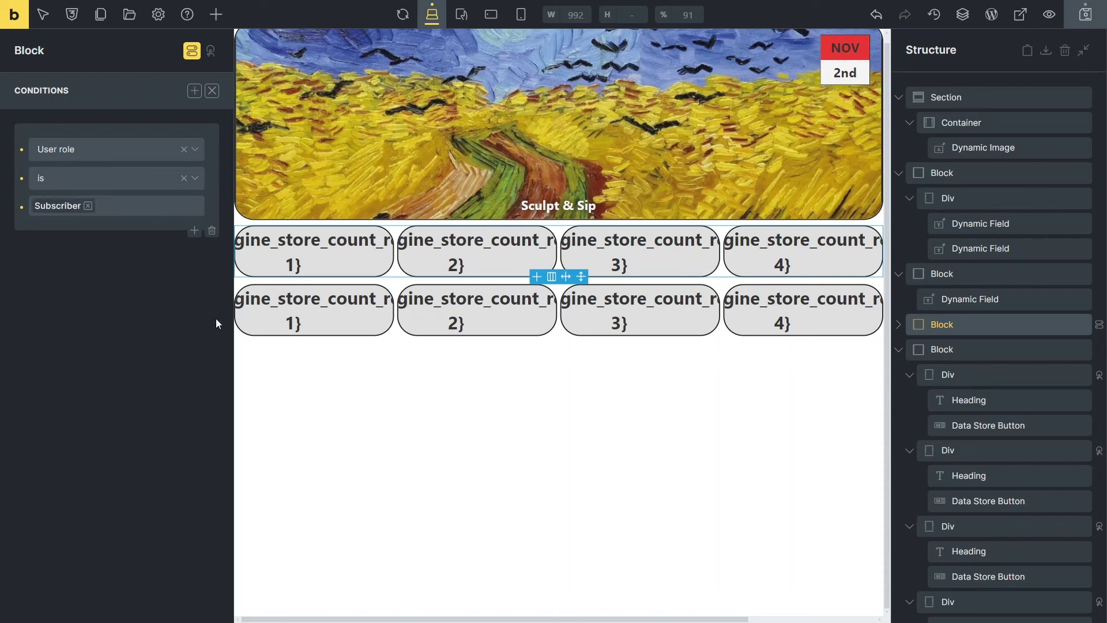
Give the second pill block the display condition User role is not Subscriber.
left_click(949, 350)
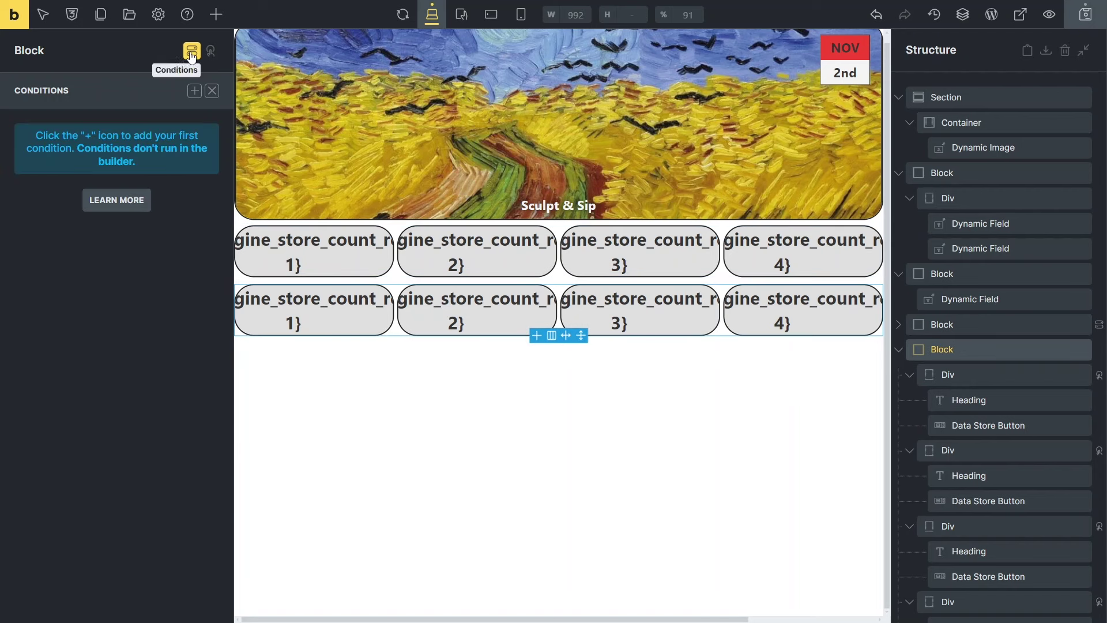
left_click(194, 91)
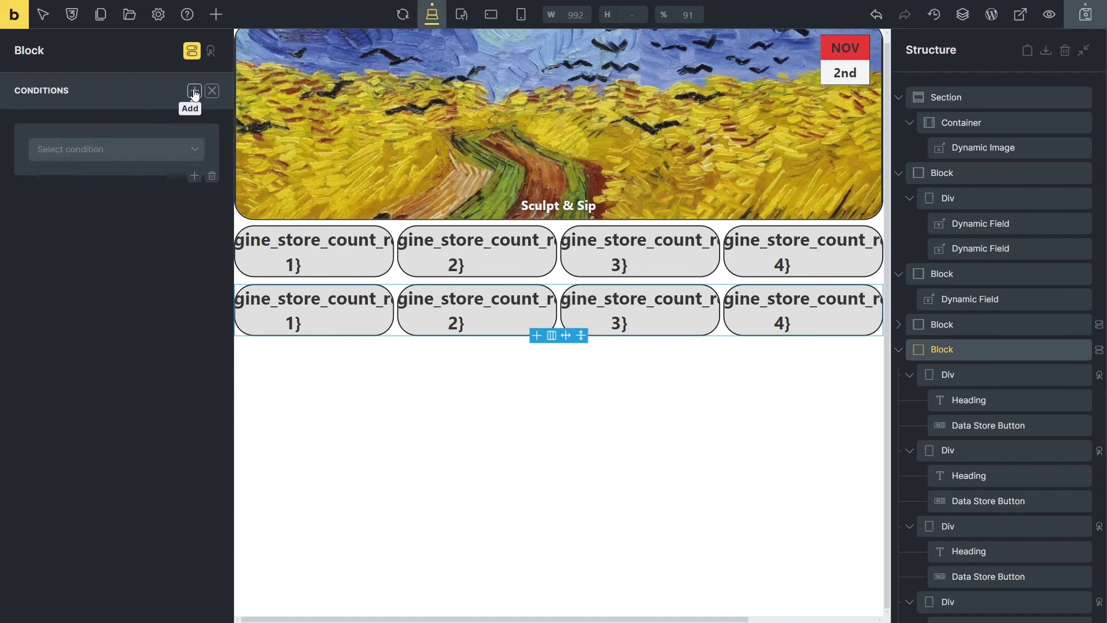
left_click(201, 138)
scroll(141, 277, "down", 4)
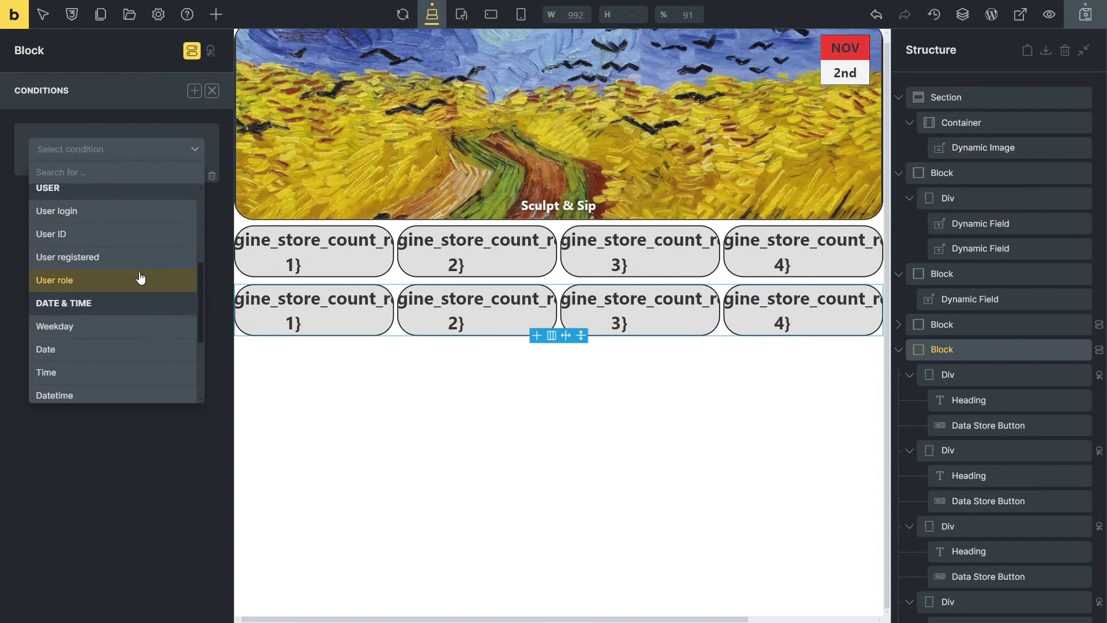
left_click(141, 280)
left_click(195, 179)
left_click(137, 225)
left_click(148, 211)
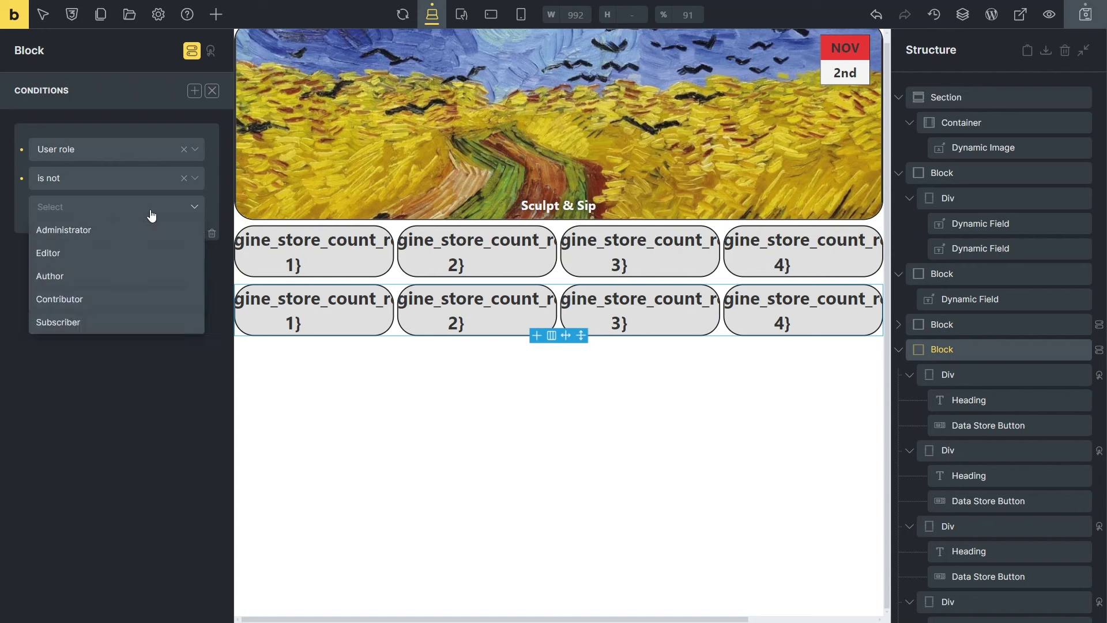
left_click(95, 325)
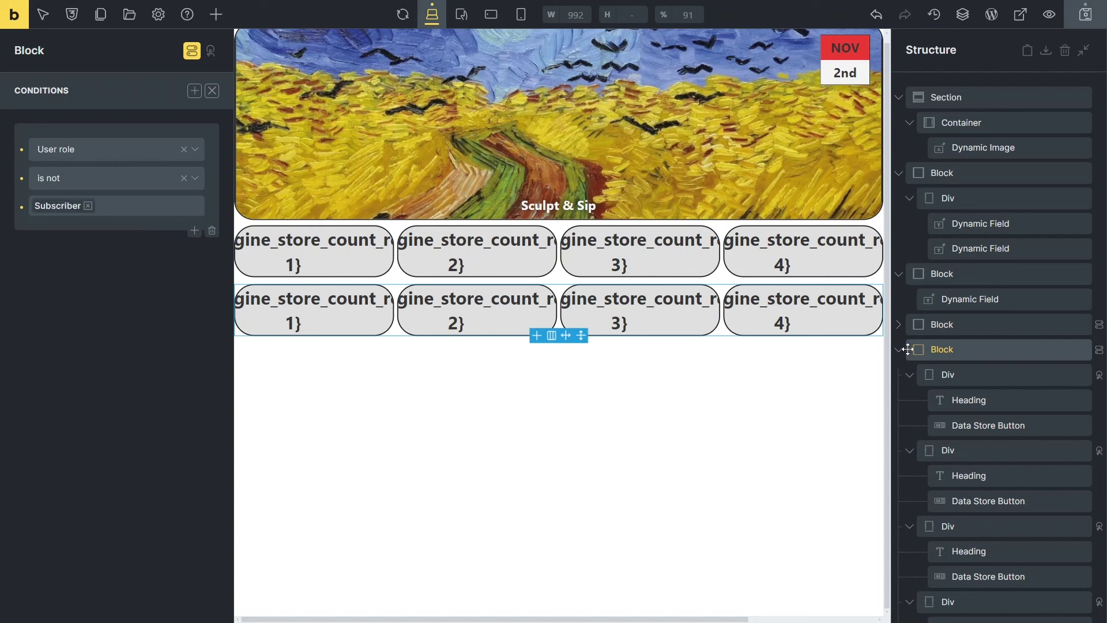
Add an Icon element to the first reaction and delete its Data Store Button.
left_click(217, 14)
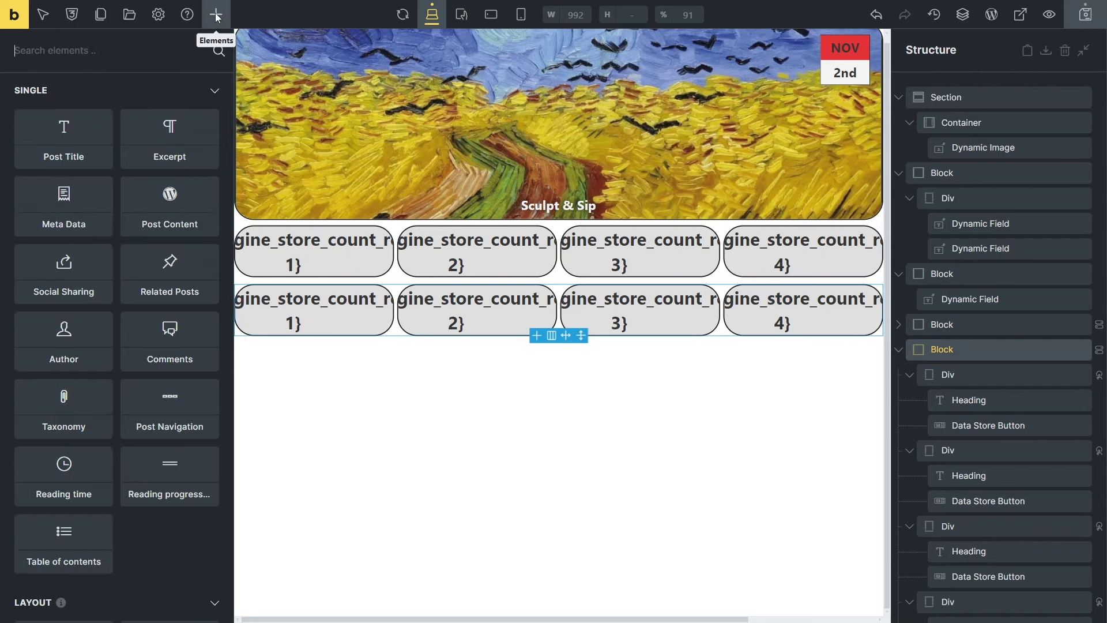
type("icon")
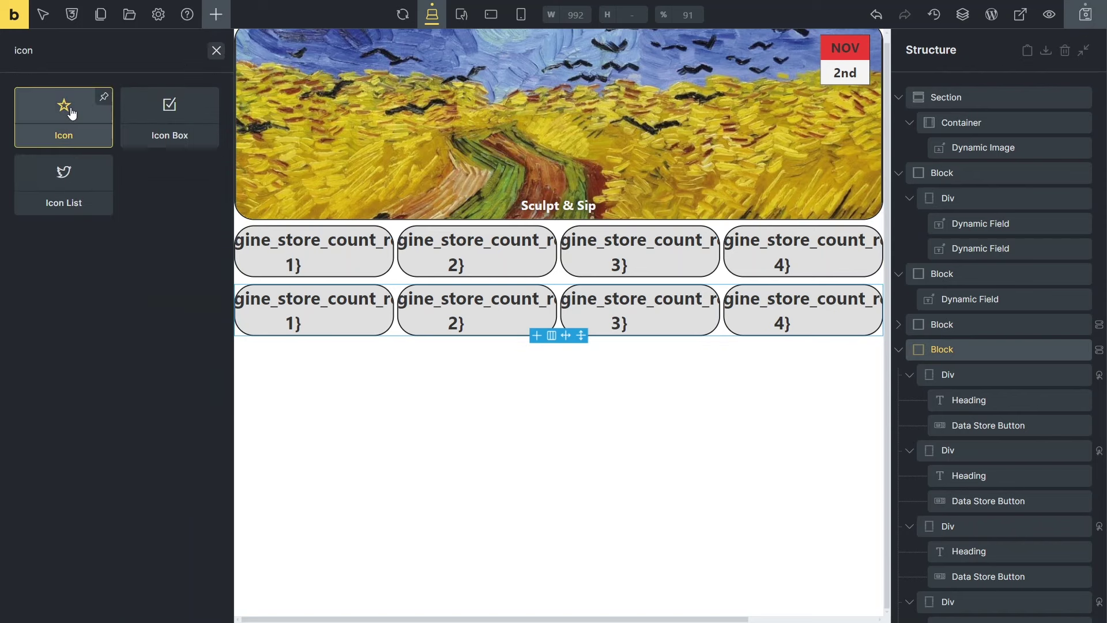
left_click_drag(64, 110, 998, 437)
right_click(1002, 428)
left_click(996, 504)
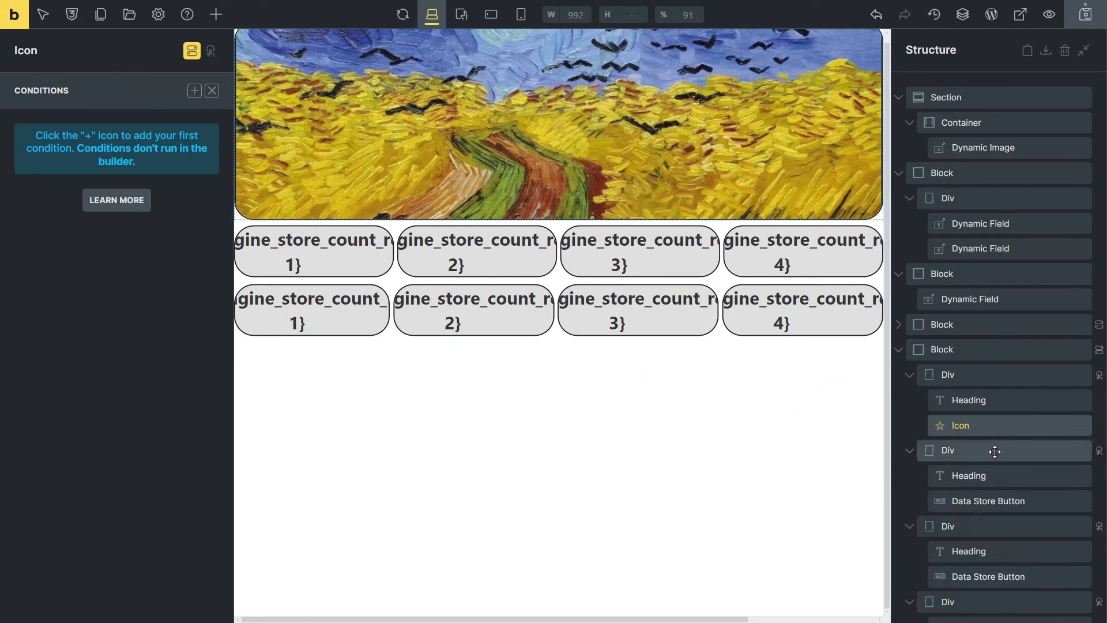
Set the icon to a Fontawesome Regular emoji face with left padding 10.
left_click(192, 51)
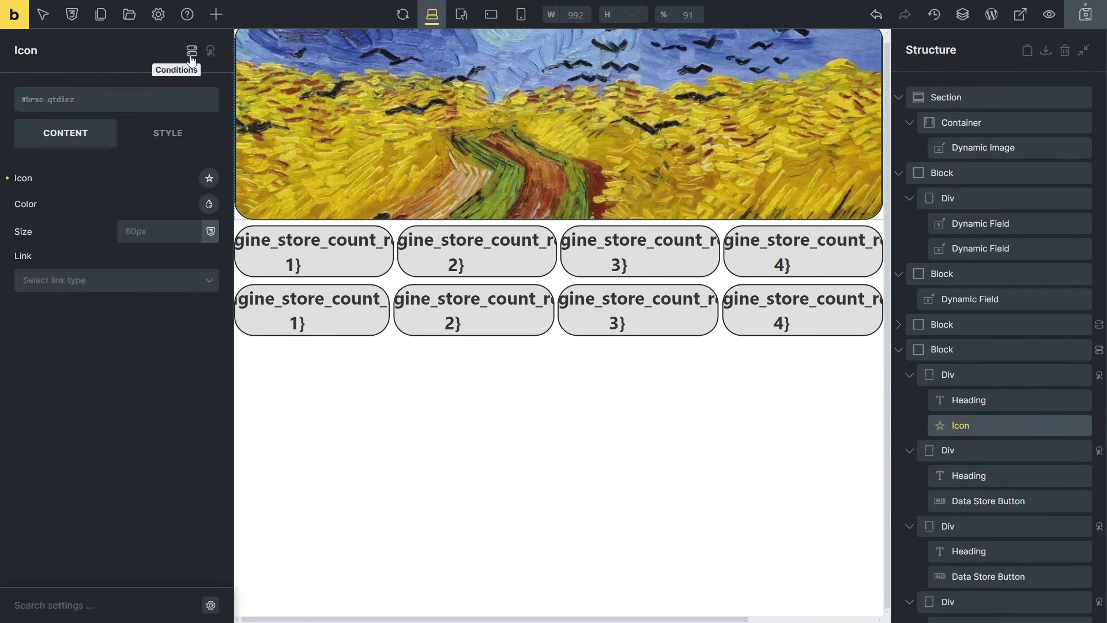
left_click(209, 178)
left_click(194, 222)
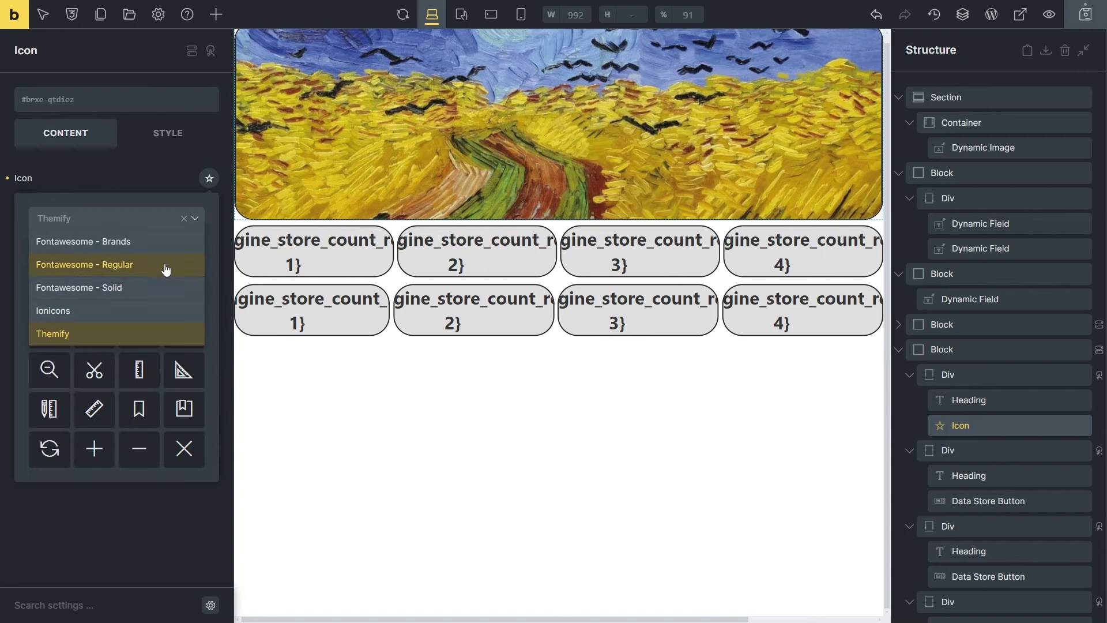
left_click(166, 270)
left_click(139, 370)
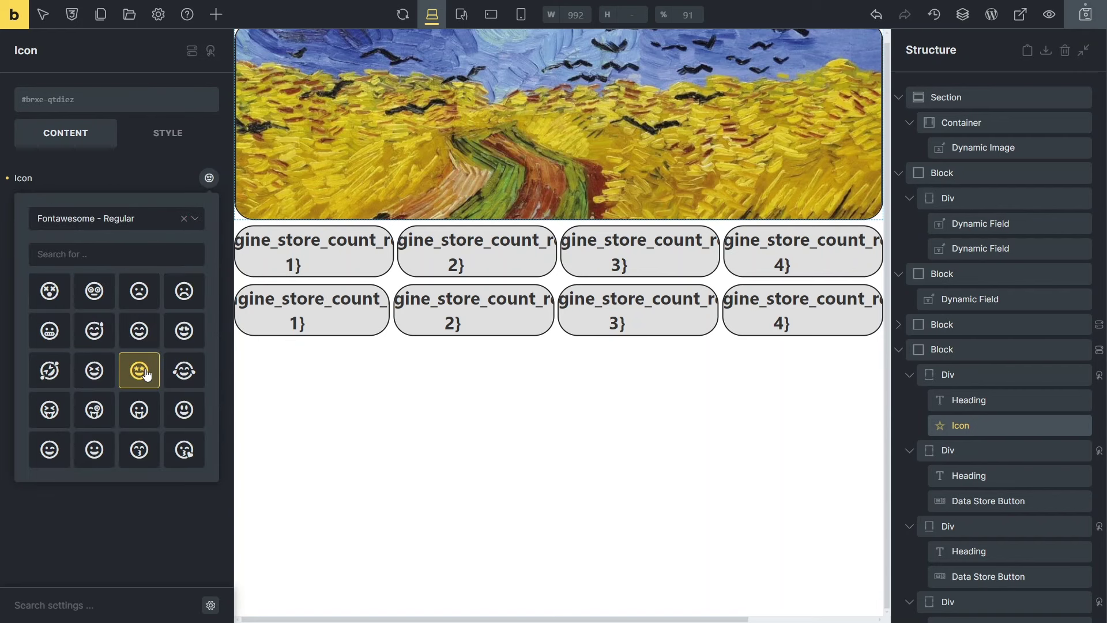
left_click(170, 139)
left_click(185, 181)
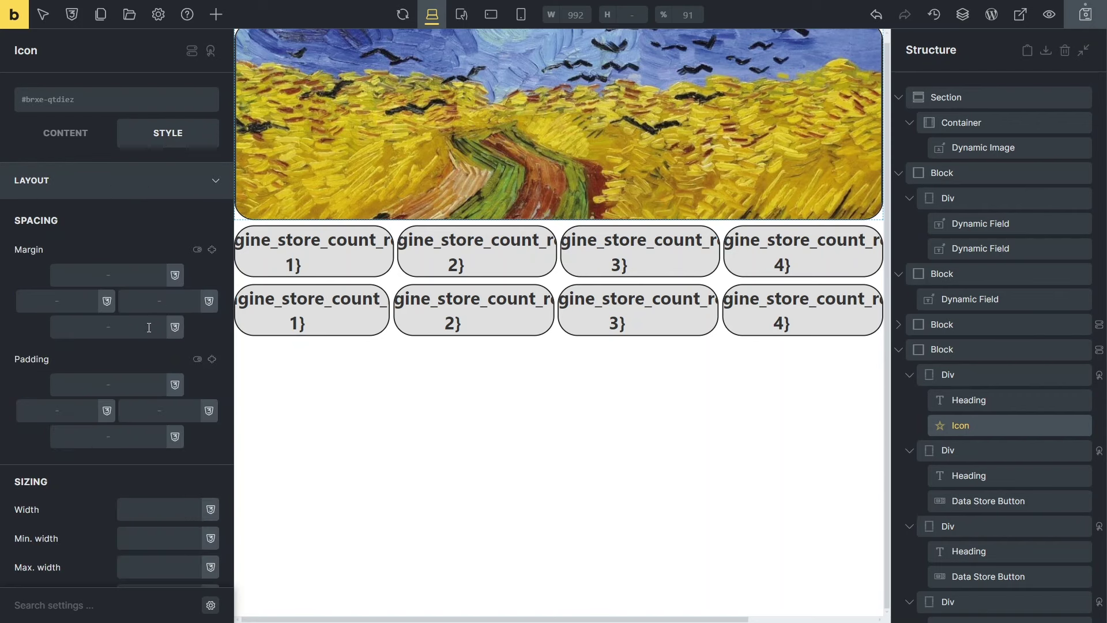
left_click(81, 406)
type("10")
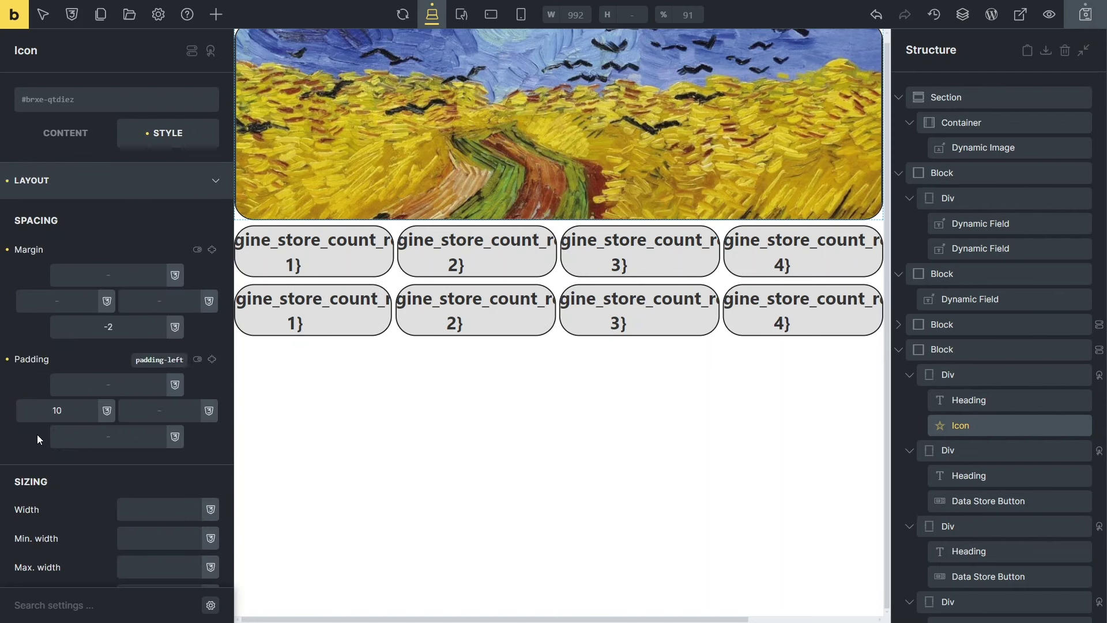
Copy the emoji icon into the second, third and fourth reactions.
right_click(978, 426)
left_click(984, 477)
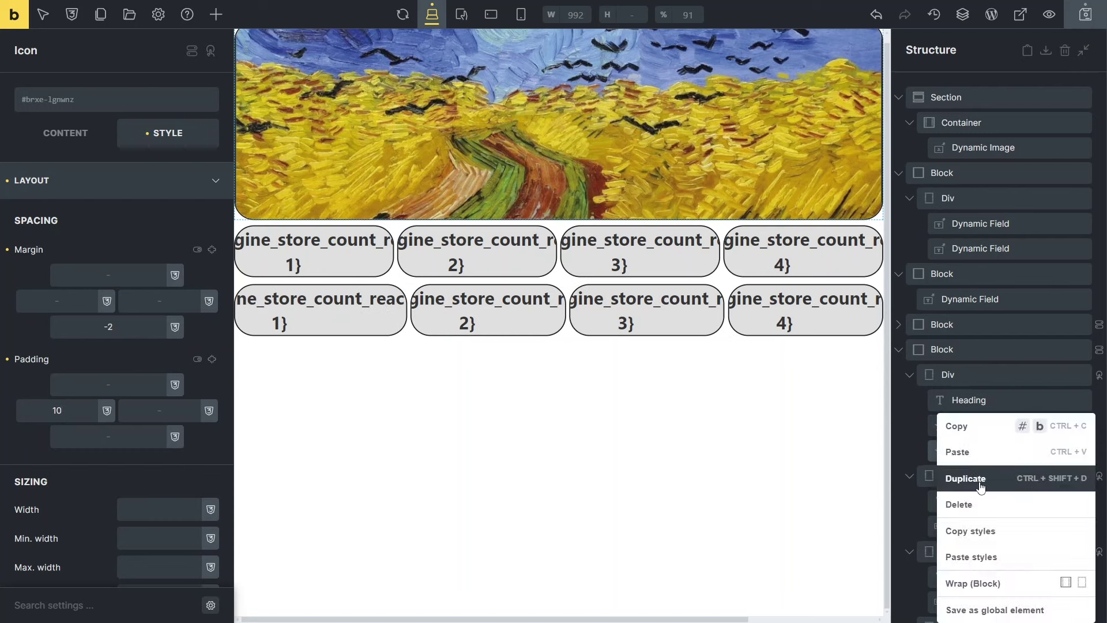
left_click(984, 477)
left_click(984, 477)
left_click_drag(977, 475, 981, 425)
left_click_drag(974, 341, 1001, 513)
left_click_drag(974, 317, 983, 586)
Delete the remaining three Data Store Buttons and choose each reaction's own emoji.
right_click(972, 394)
key("Delete")
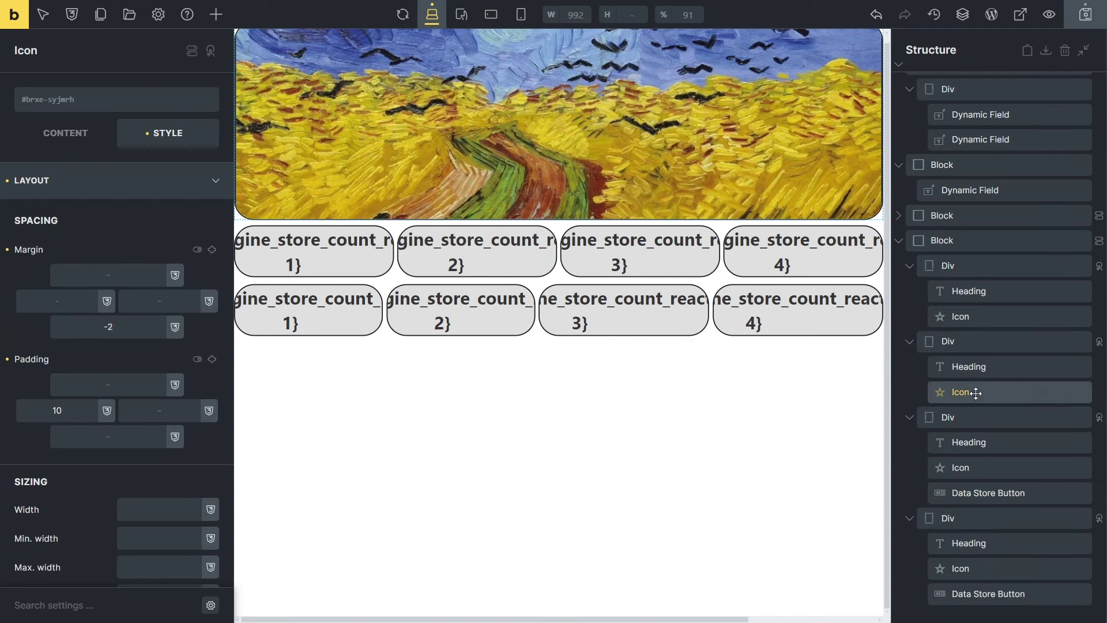
left_click(65, 133)
left_click(210, 178)
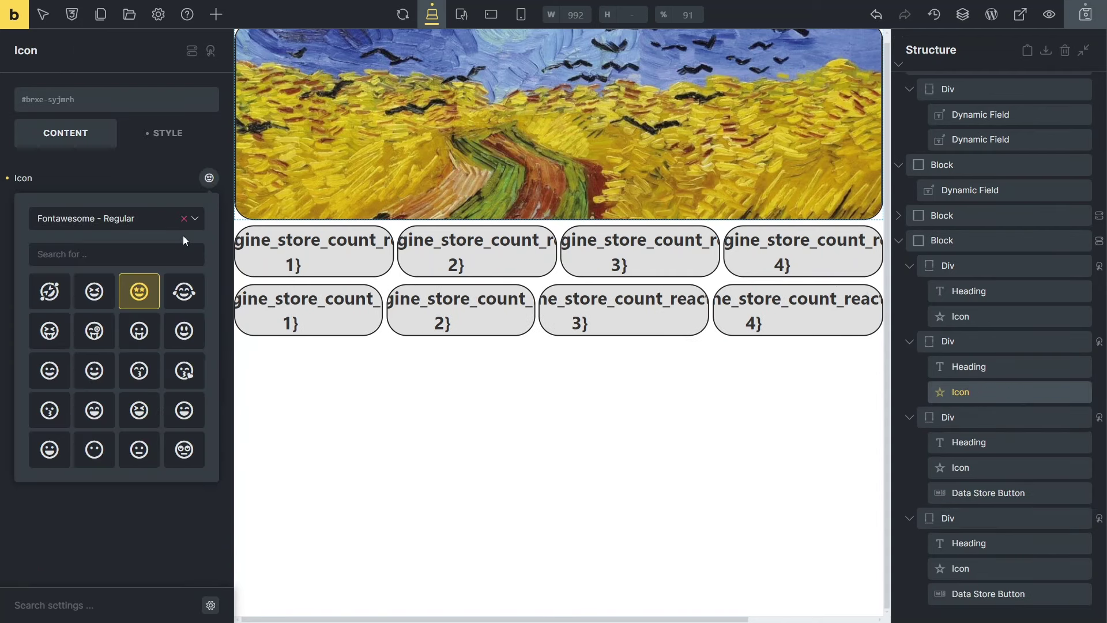
left_click(1029, 496)
key("Delete")
left_click(208, 177)
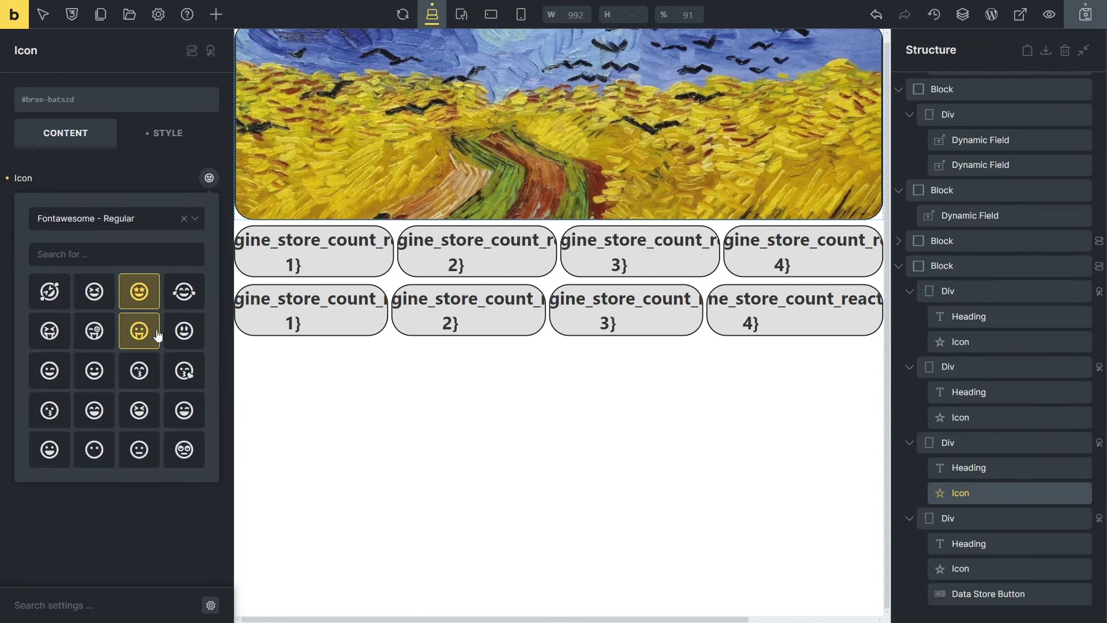
scroll(156, 346, "down", 1)
left_click(92, 431)
right_click(1004, 593)
key("Delete")
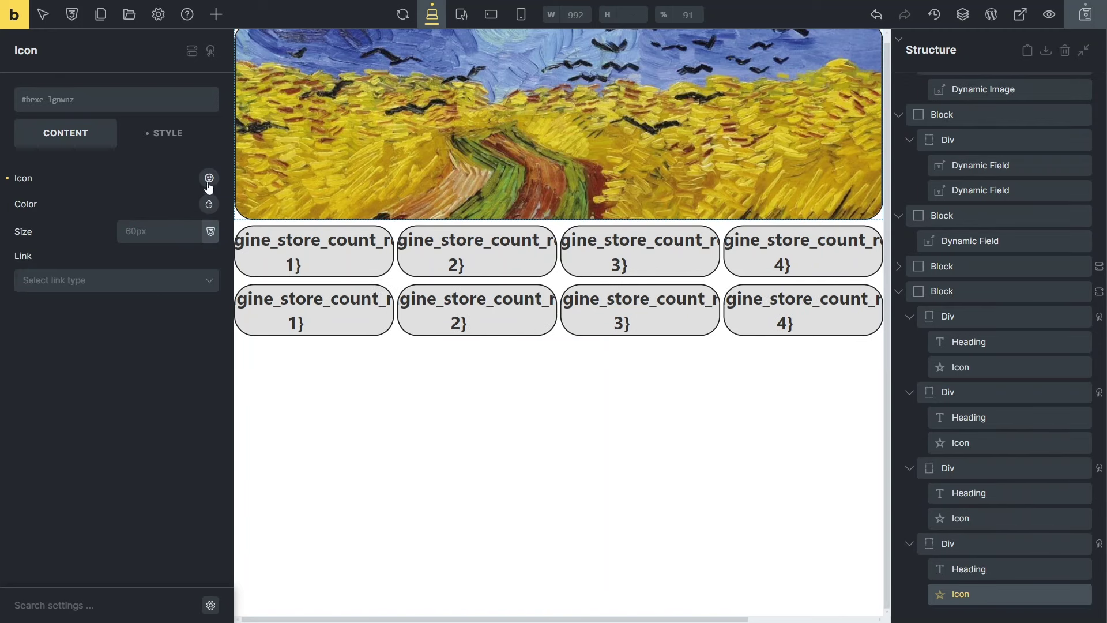
left_click(209, 184)
left_click(45, 344)
Add a Basic Text element below the reactions reading 'Sign Up To Share Your Reactions'.
left_click(338, 415)
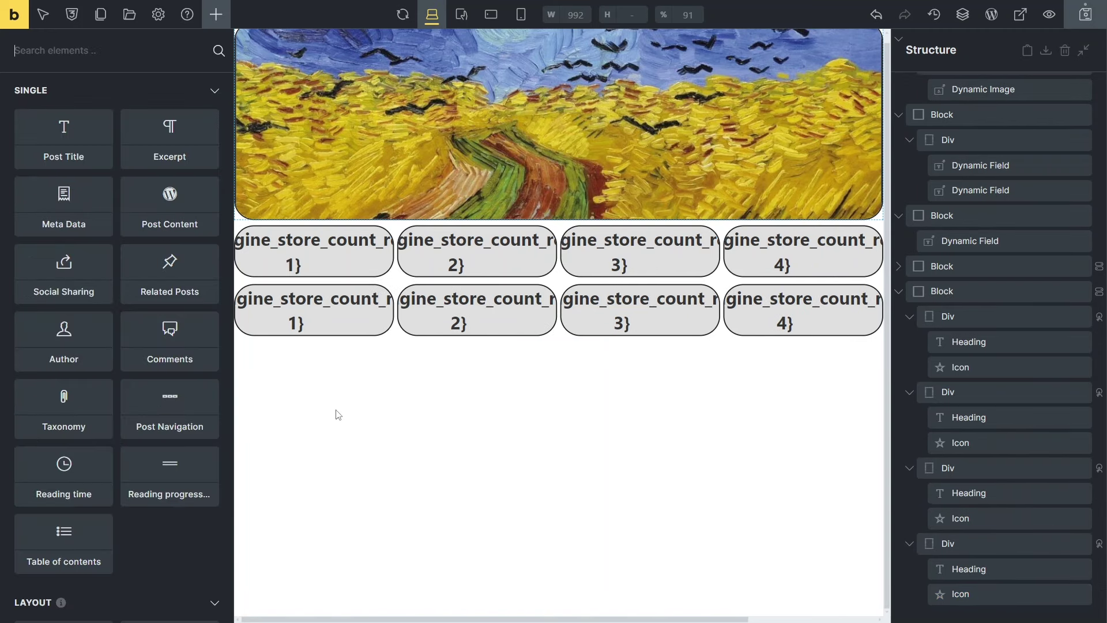
left_click(219, 19)
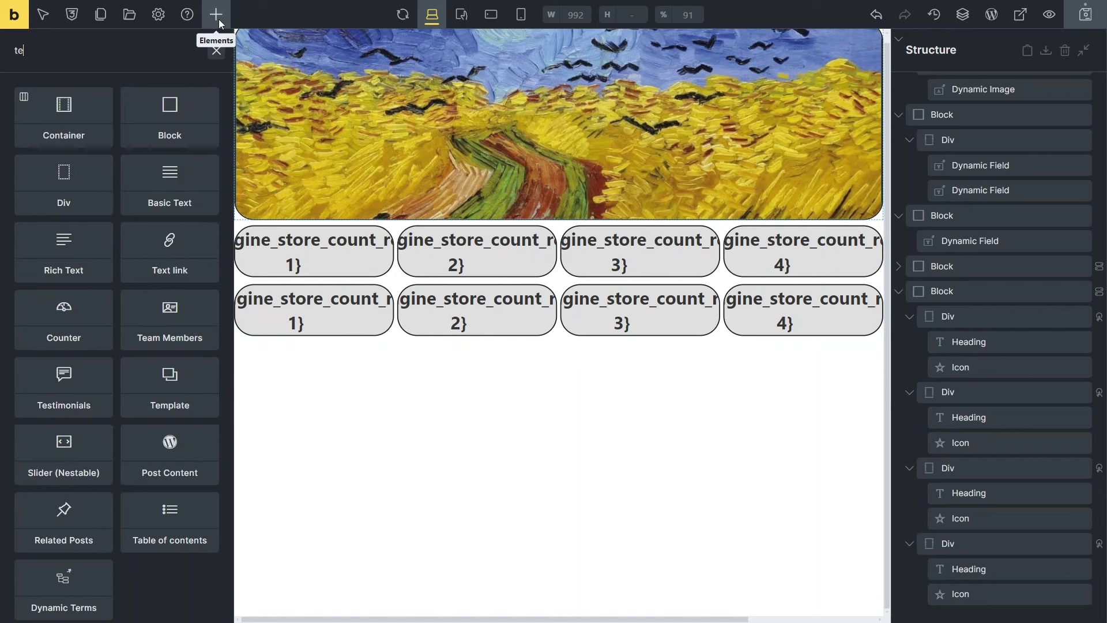
type("text")
left_click_drag(64, 112, 916, 610)
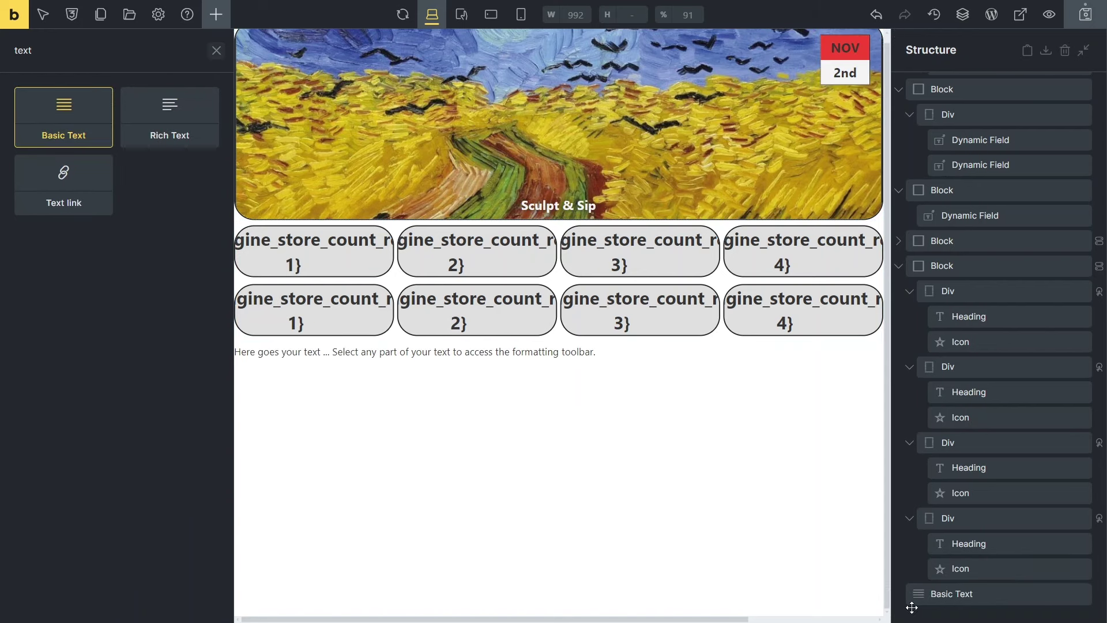
triple_click(551, 352)
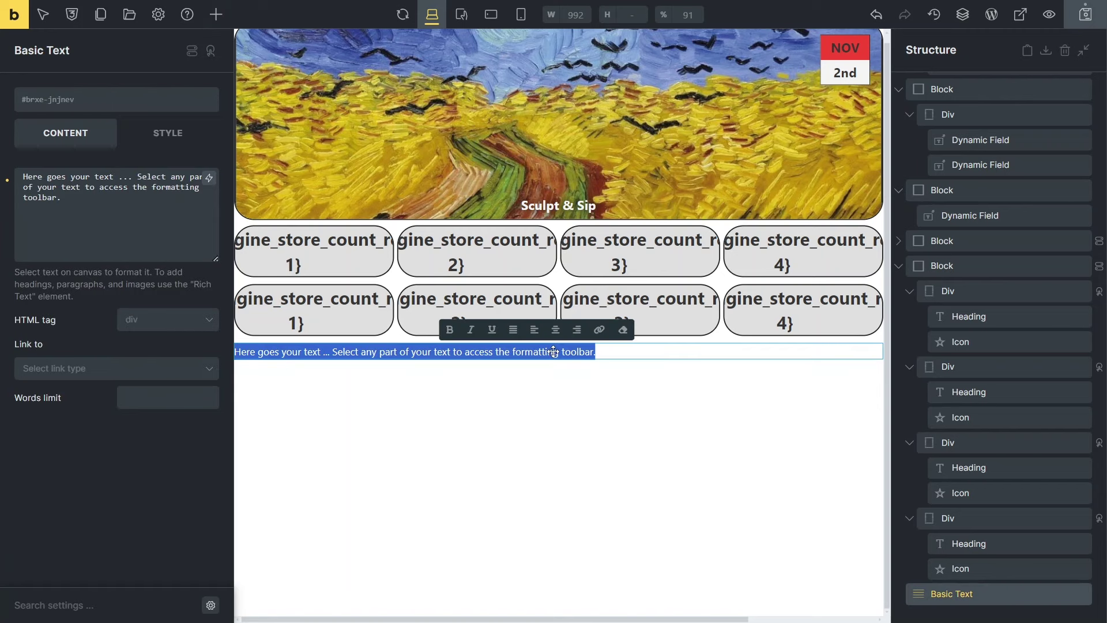
left_click(132, 200)
key("ctrl+a")
type("Sign Up")
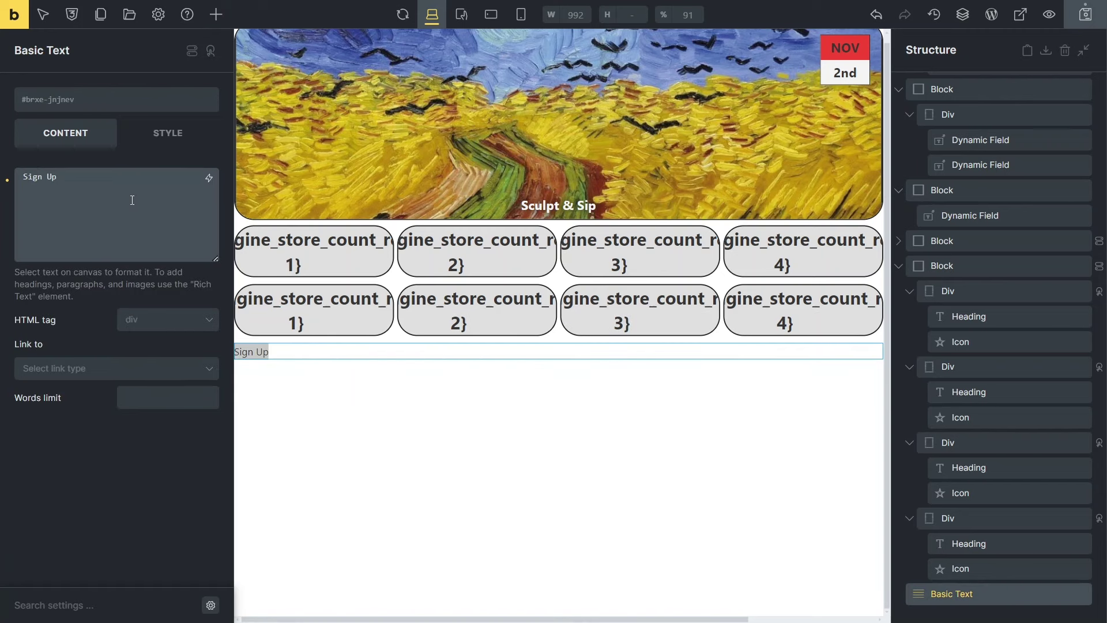
type(" To Share Your Reactions")
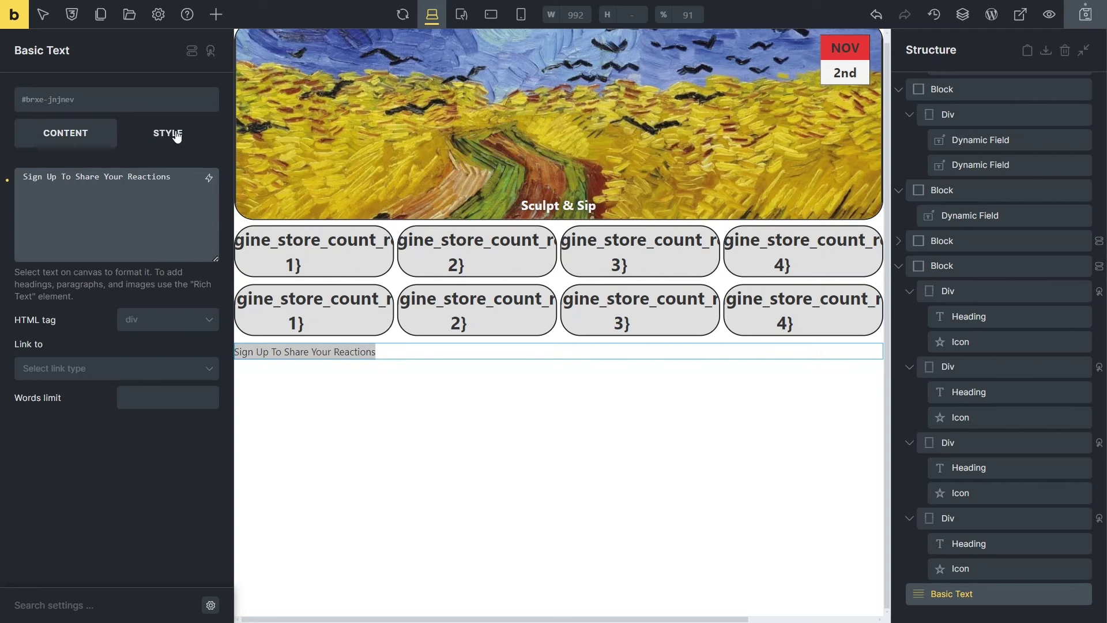
Centre-align the sign-up text and wrap it in a new Block.
left_click(177, 135)
scroll(94, 340, "down", 15)
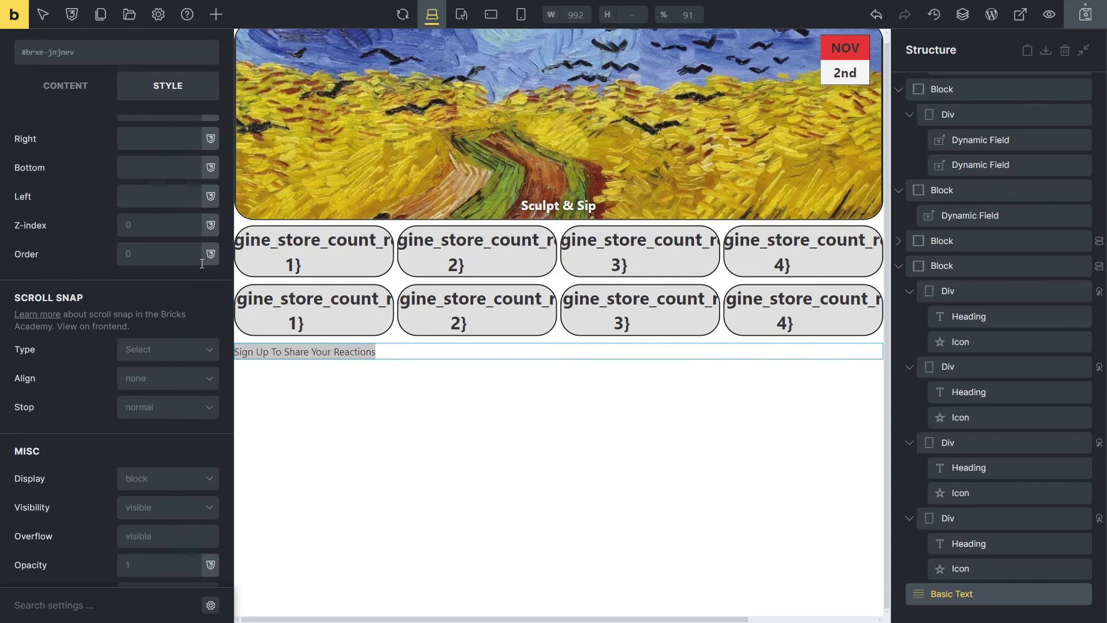
left_click(136, 470)
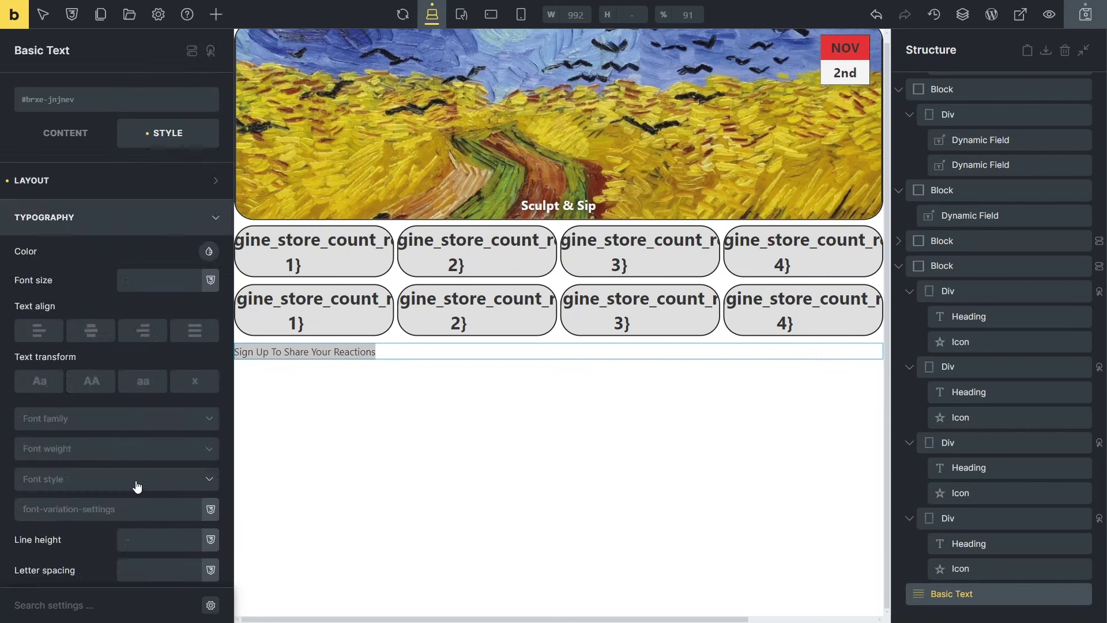
left_click(93, 333)
left_click(898, 265)
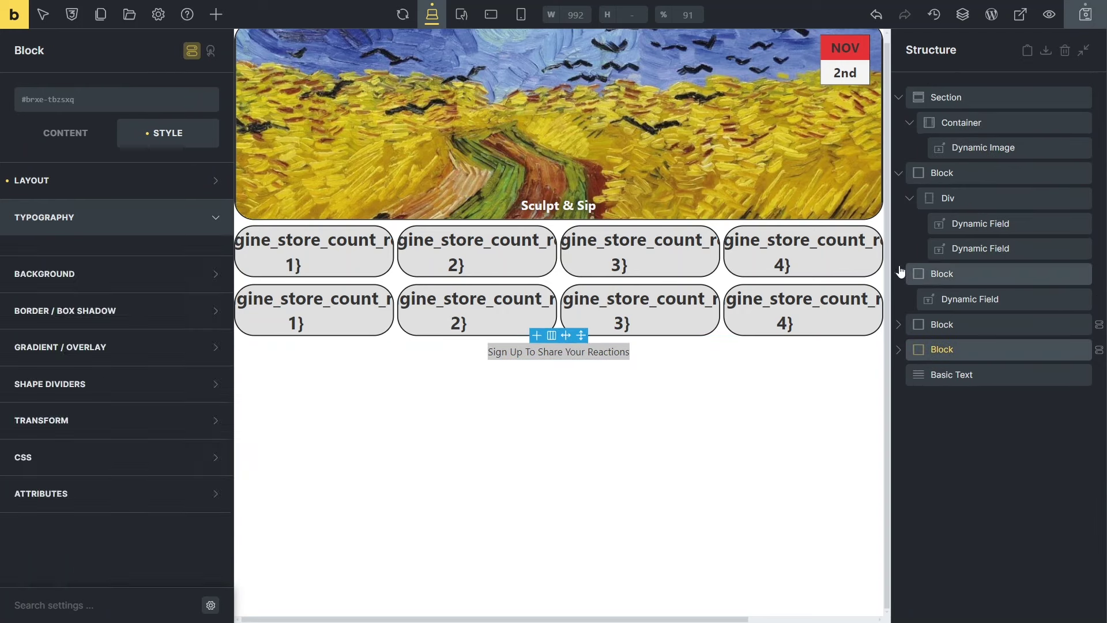
right_click(949, 376)
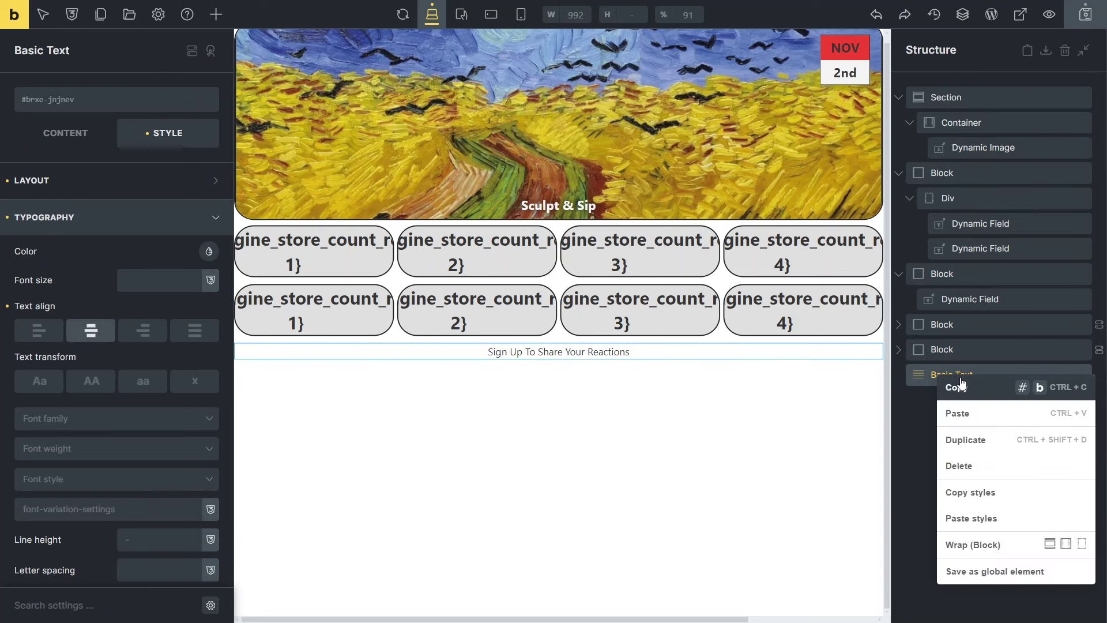
left_click(992, 542)
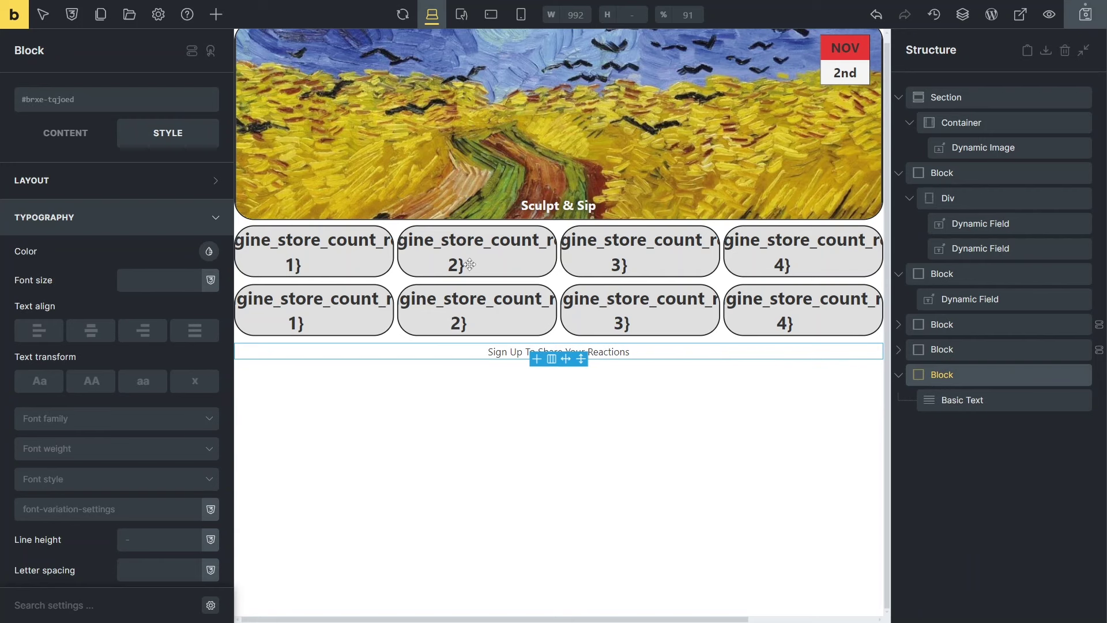
Restrict the new block to User role is not Subscriber and save the page.
left_click(192, 50)
left_click(194, 92)
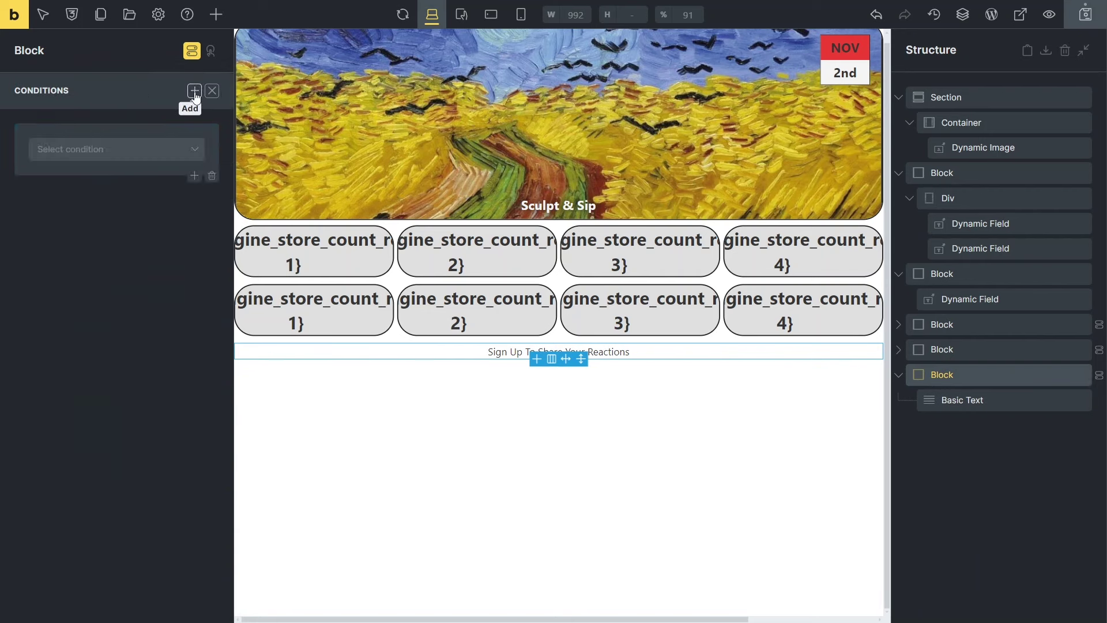
left_click(196, 149)
scroll(136, 248, "down", 3)
left_click(128, 328)
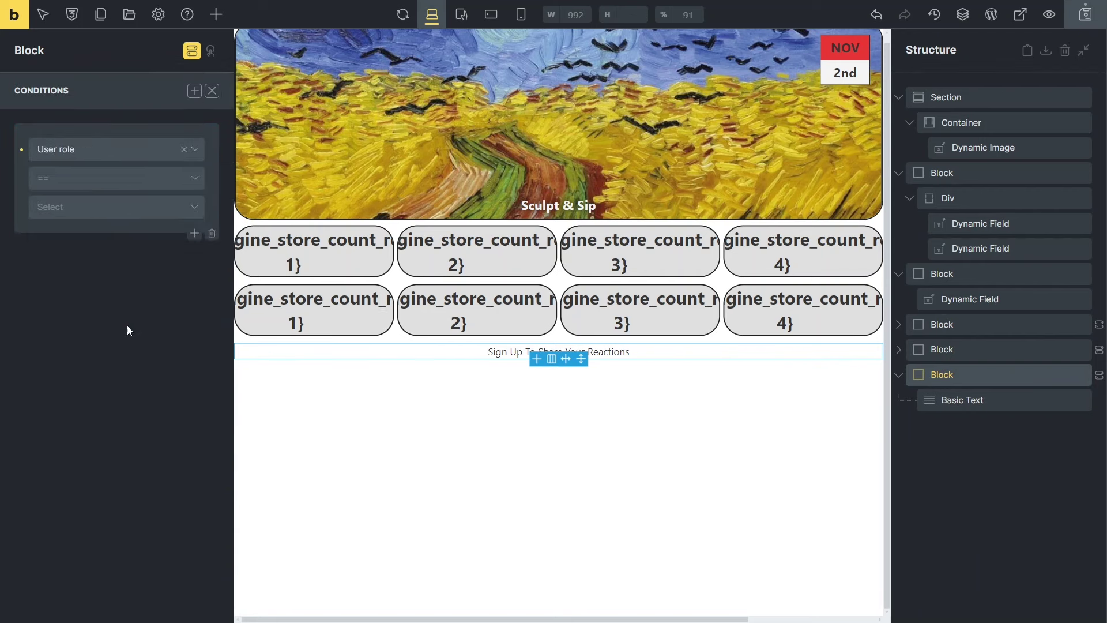
left_click(191, 183)
left_click(188, 224)
left_click(191, 208)
left_click(148, 323)
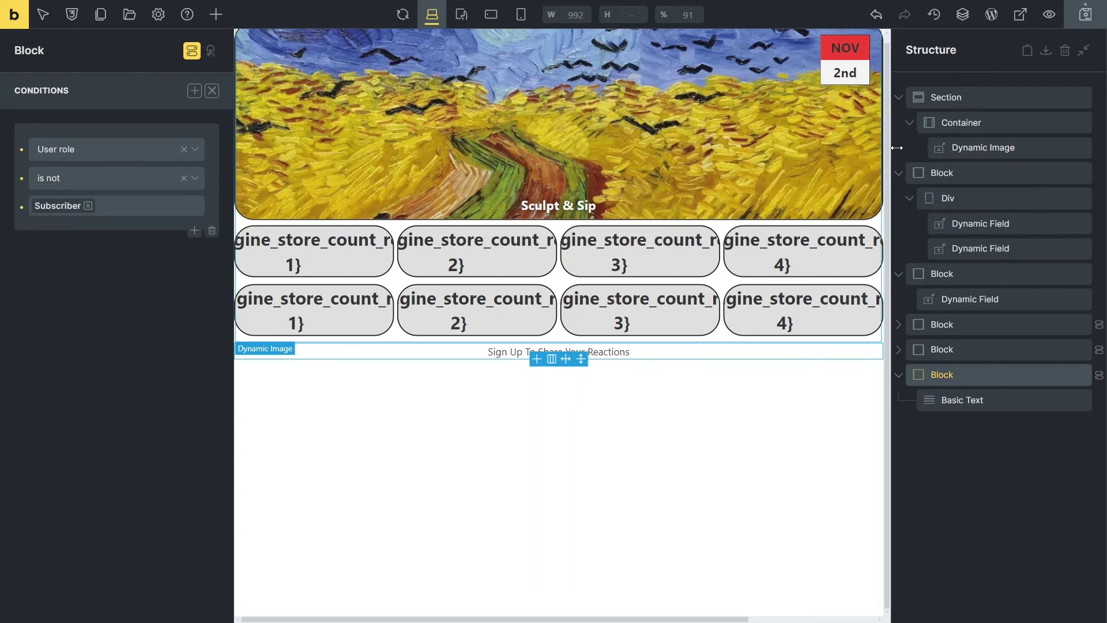
left_click(1085, 21)
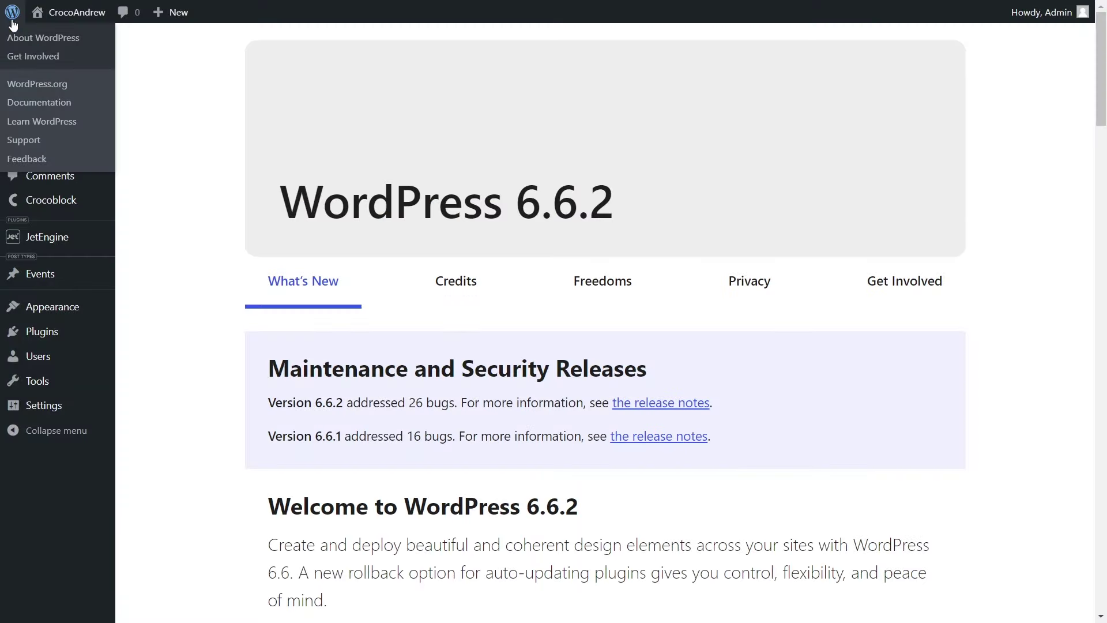
Publish a new page titled 'Events Listing With Reactions' and open it with Bricks.
mouse_move(106, 143)
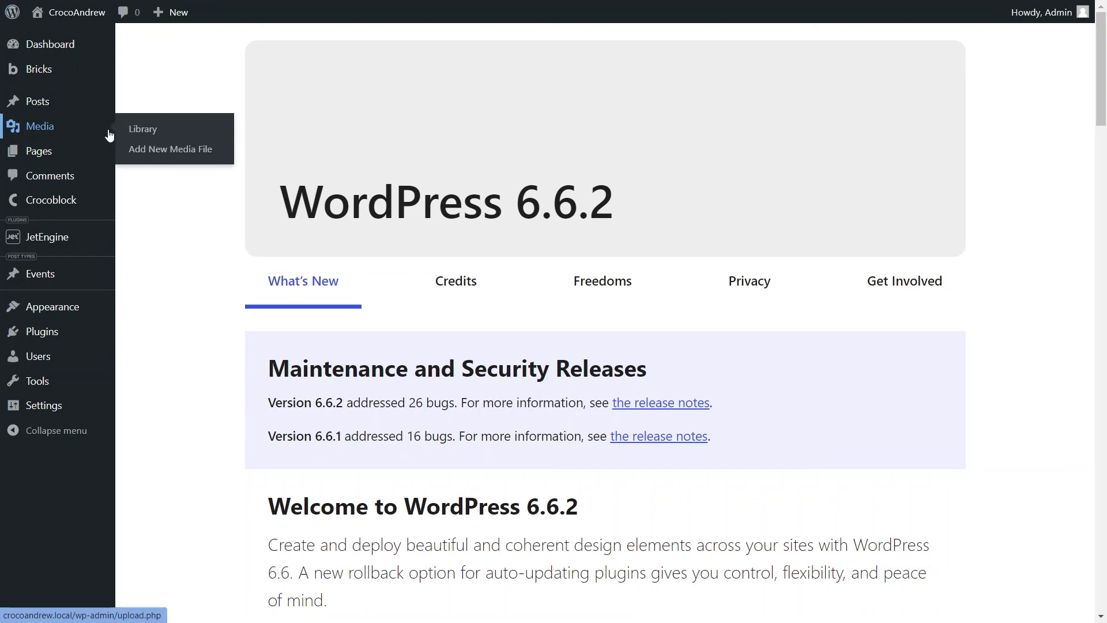
left_click(148, 174)
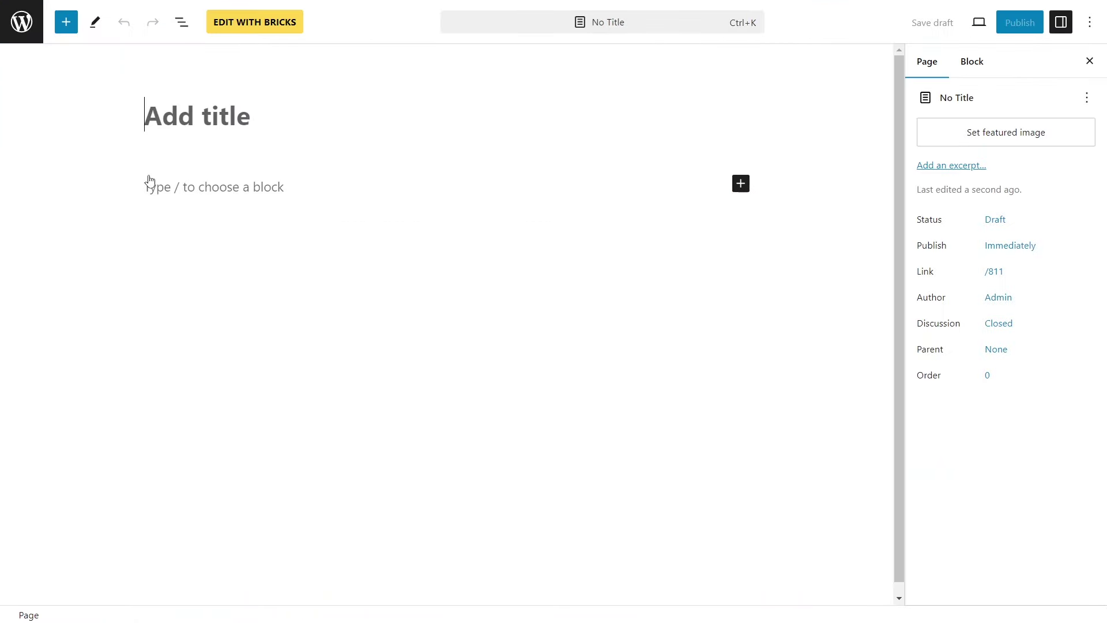
type("Events Listing With Reactions")
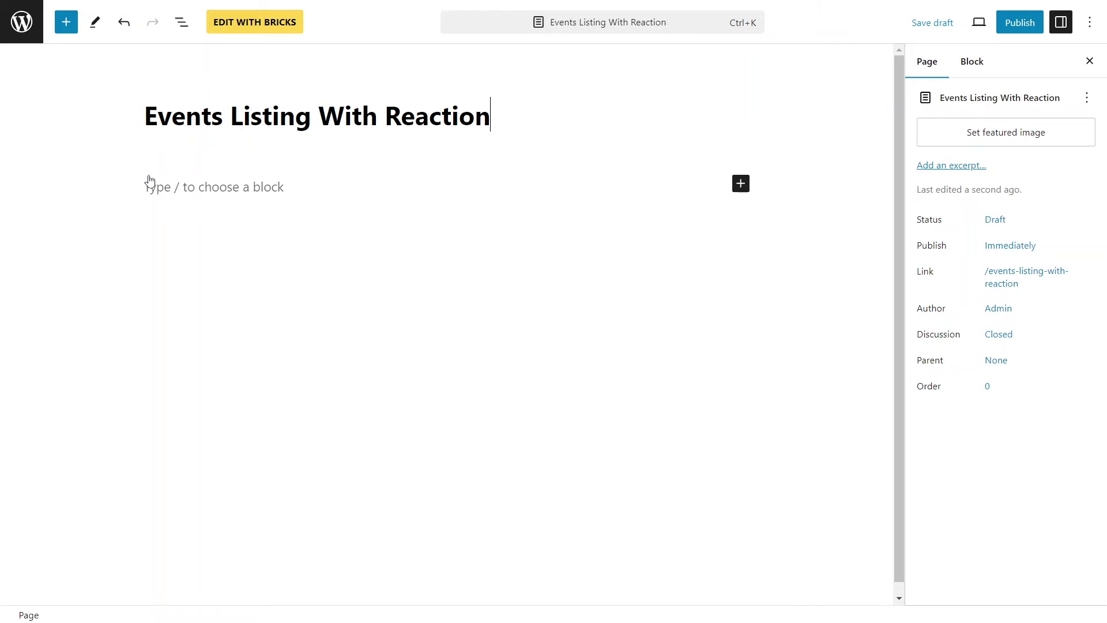
left_click(1006, 24)
left_click(989, 23)
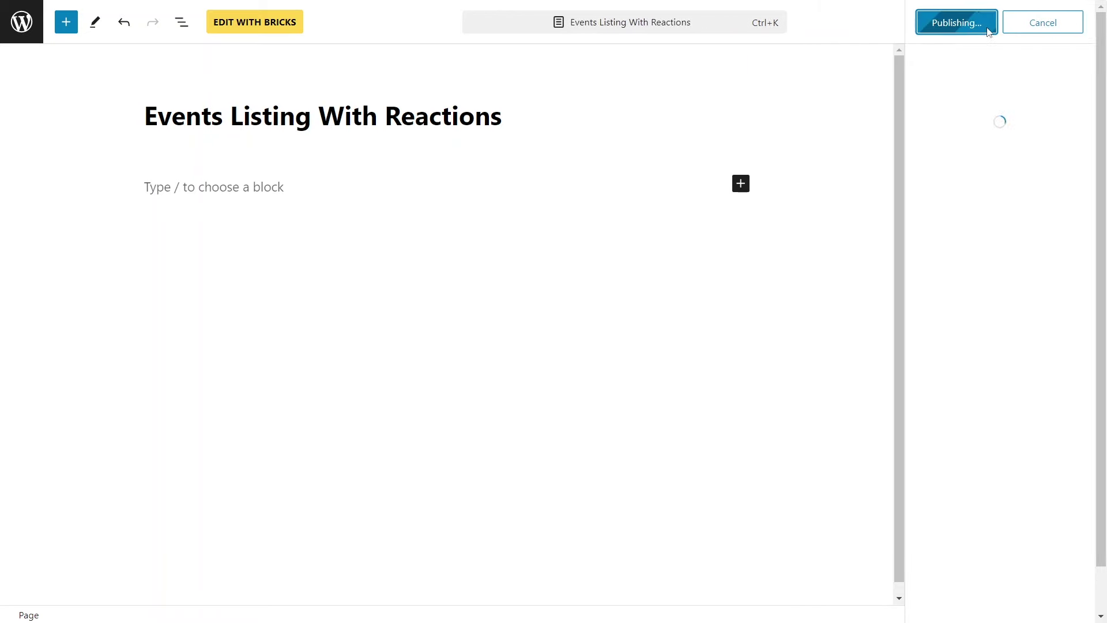
left_click(258, 21)
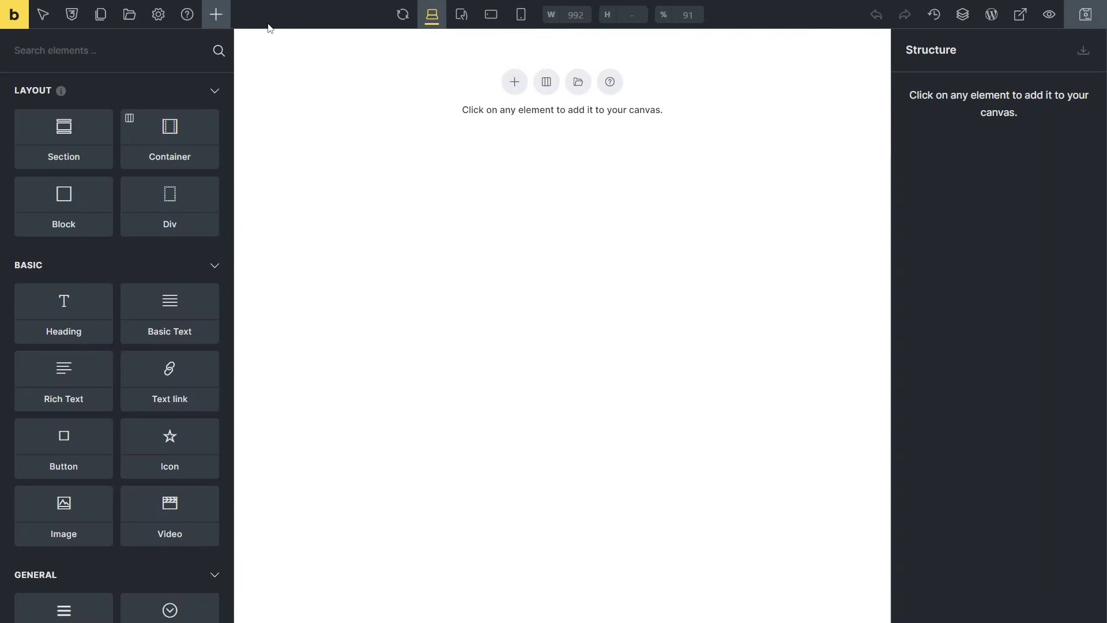
Add a single-column section and drop a Listing Grid into its container.
left_click(546, 81)
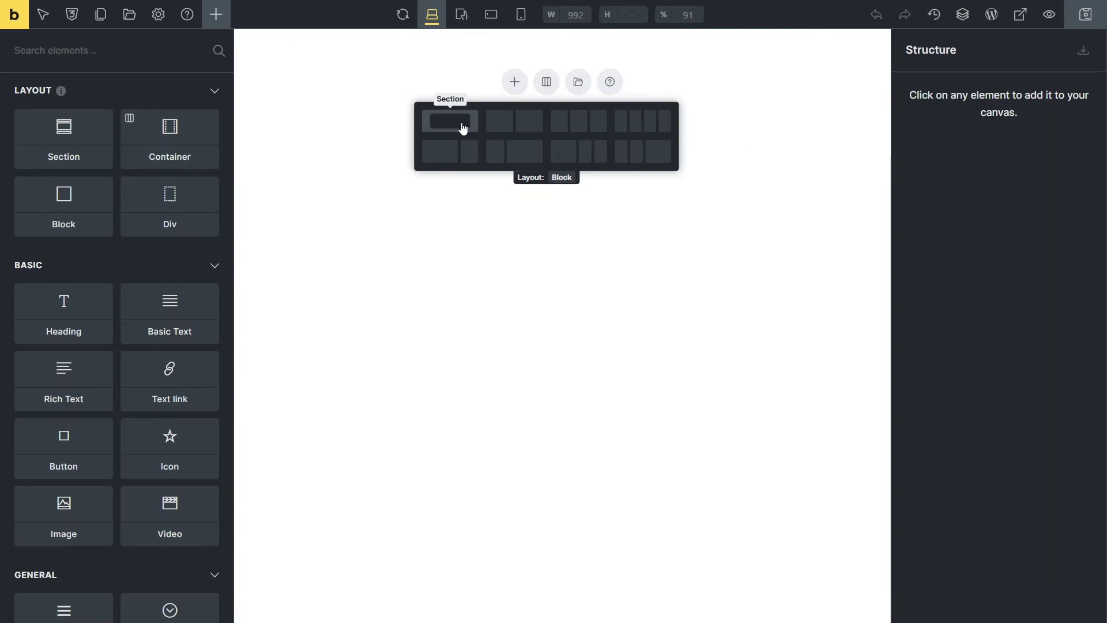
left_click(461, 126)
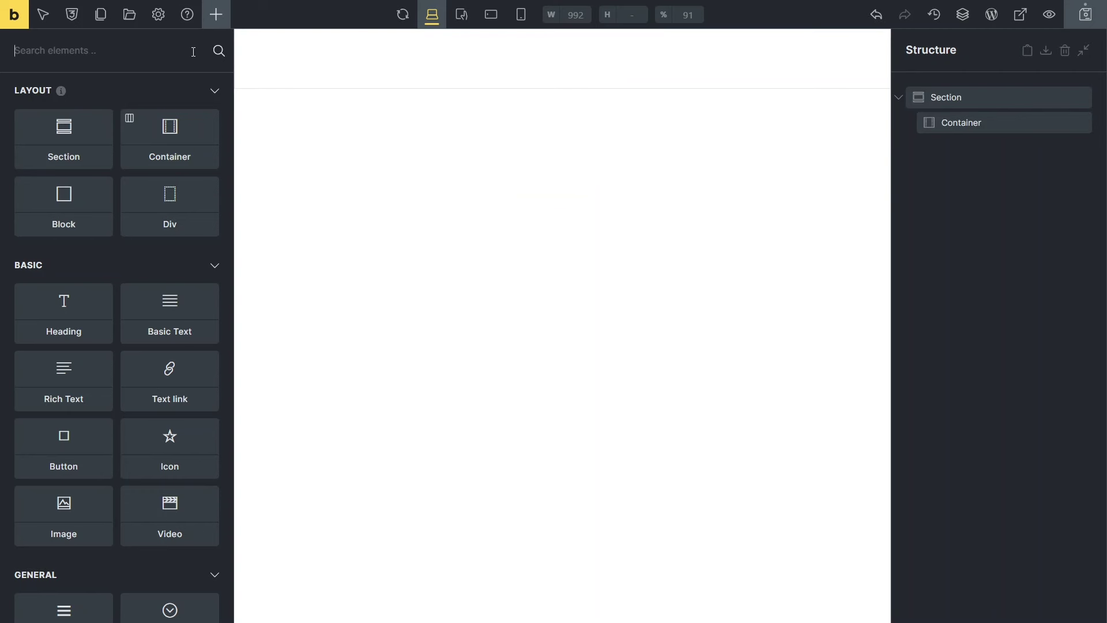
type("list")
left_click_drag(62, 178, 365, 64)
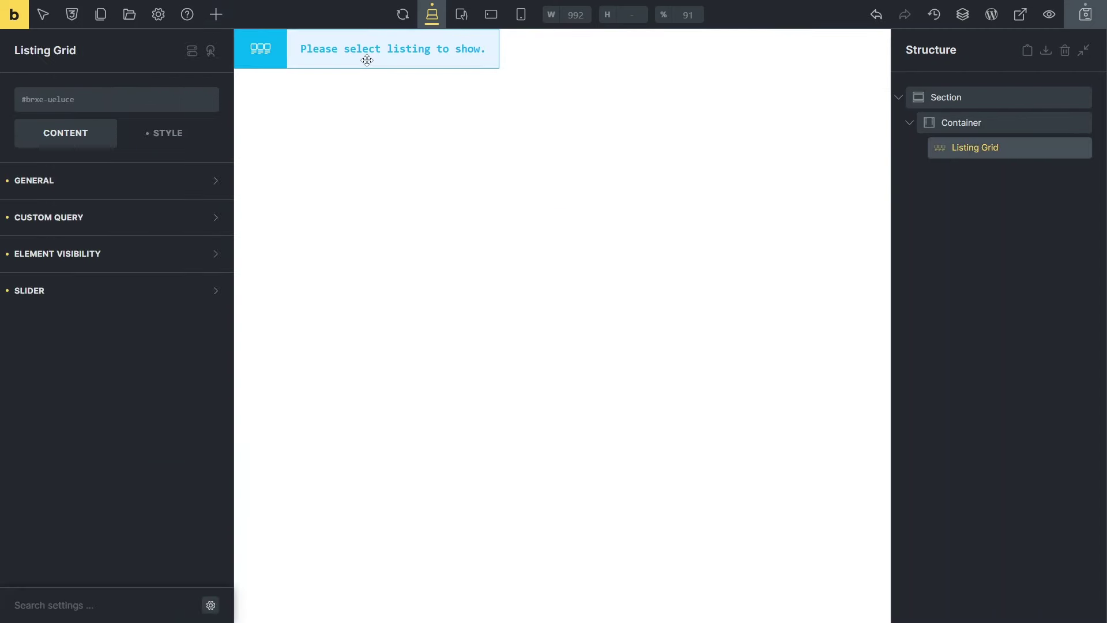
Set the Listing Grid to show Evetns Listing (Reactions) in 2 columns.
left_click(217, 181)
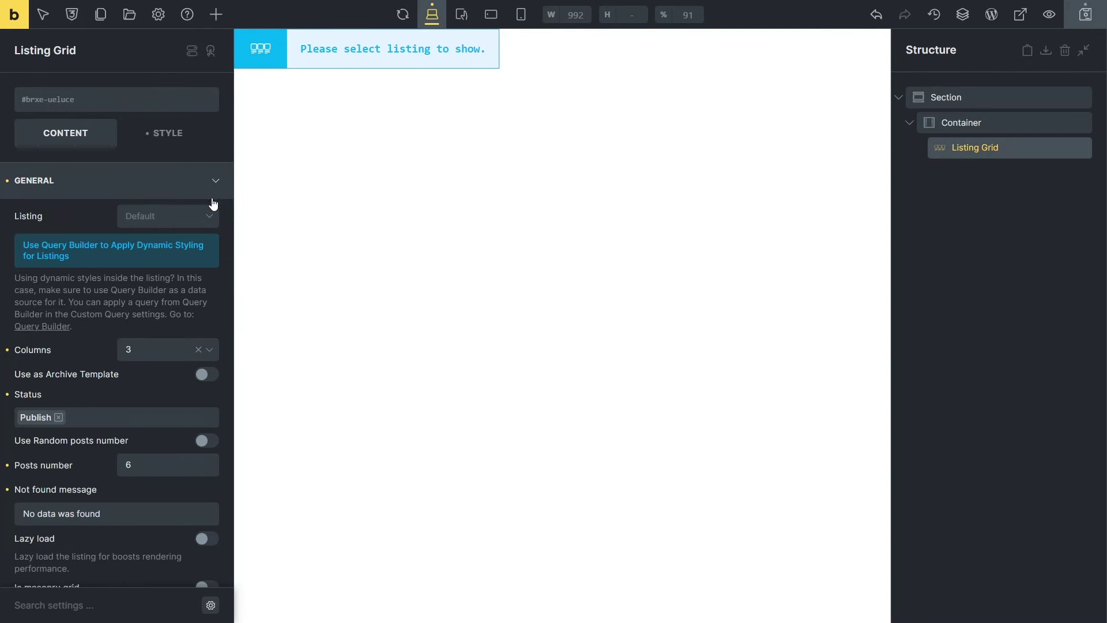
left_click(148, 218)
type("eve")
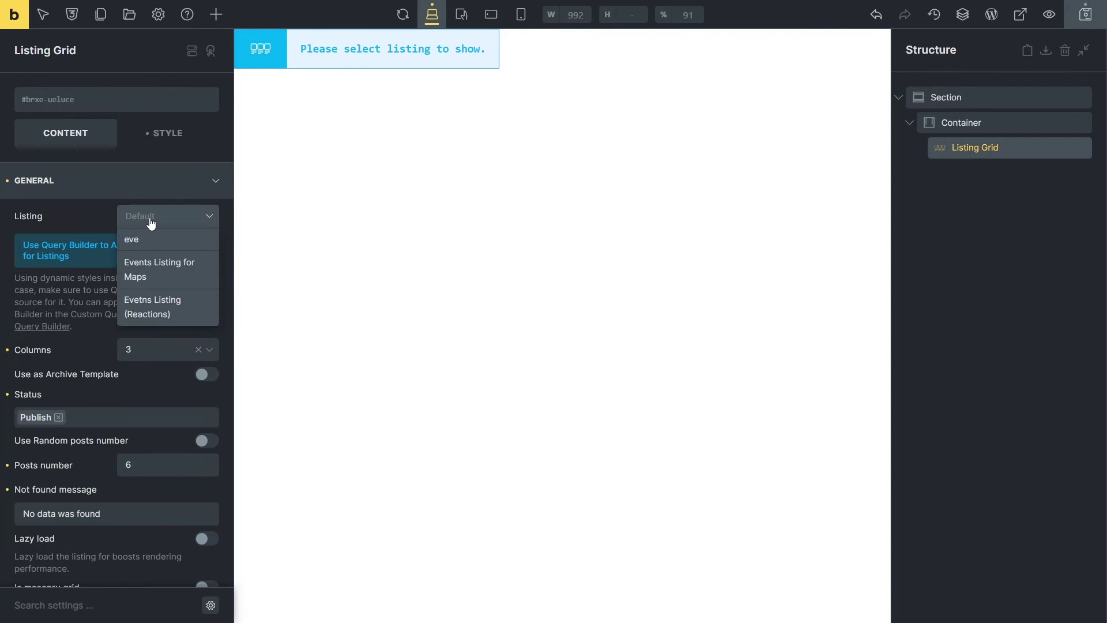
left_click(161, 306)
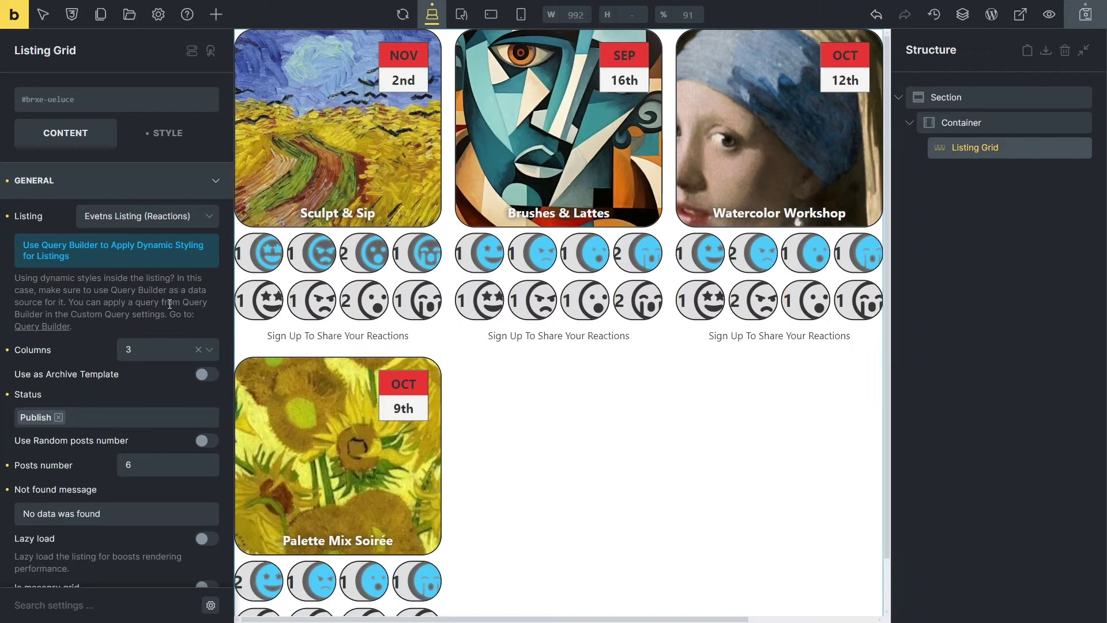
left_click(212, 356)
left_click(161, 406)
Give the grid the CSS ID 'a' and save the page.
left_click(180, 138)
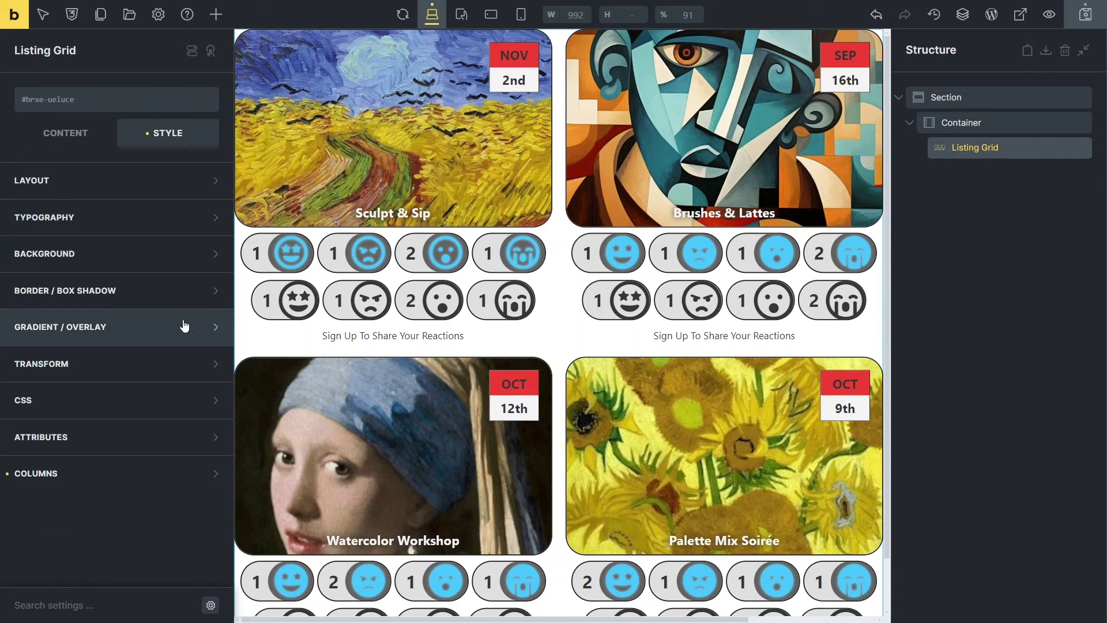
left_click(213, 400)
scroll(206, 396, "down", 4)
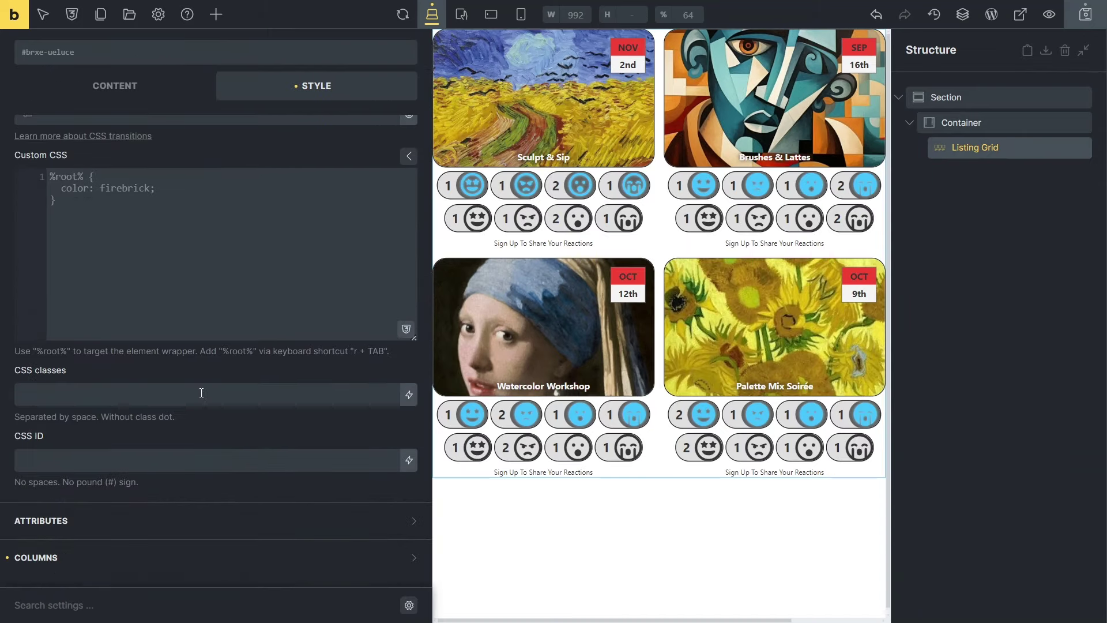
left_click(202, 455)
type("aaa")
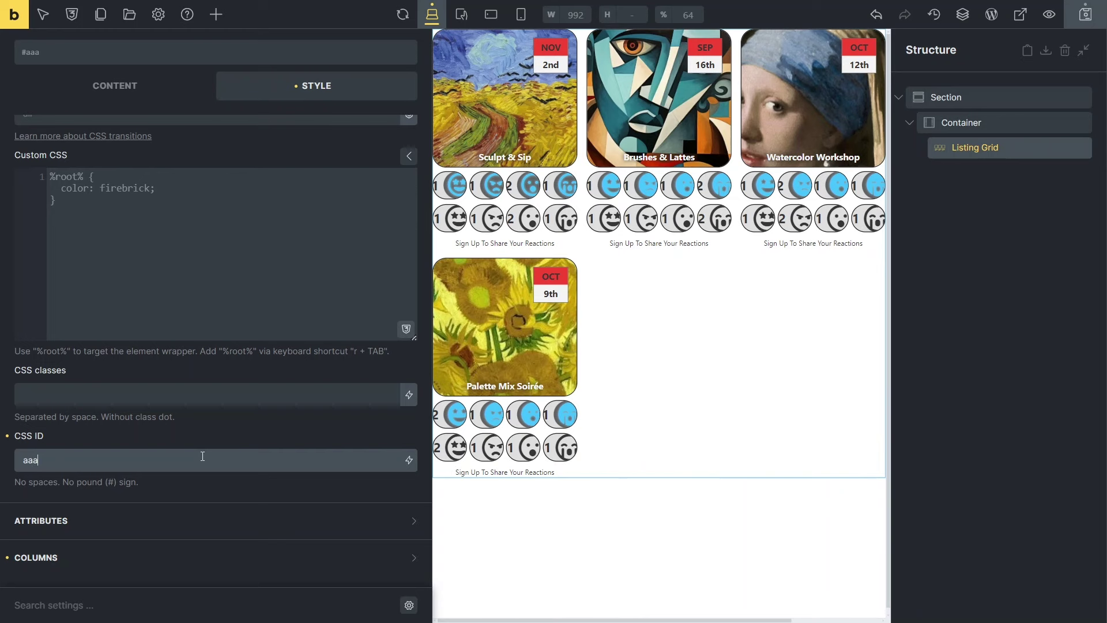
left_click(1087, 17)
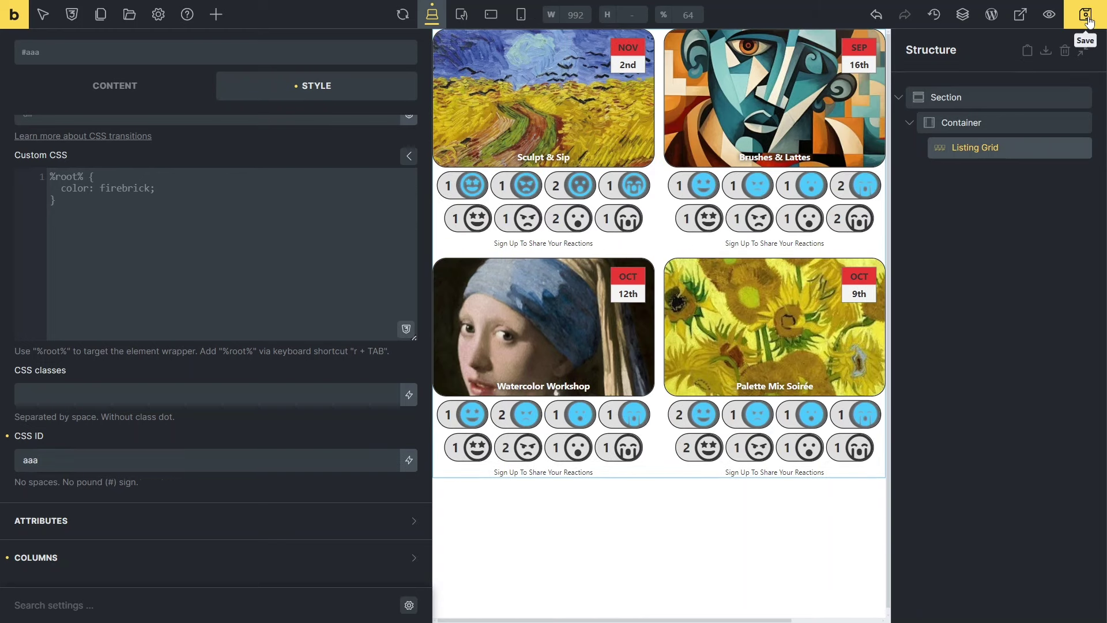
View the saved Events Listing With Reactions page on the site's front end.
left_click(1020, 17)
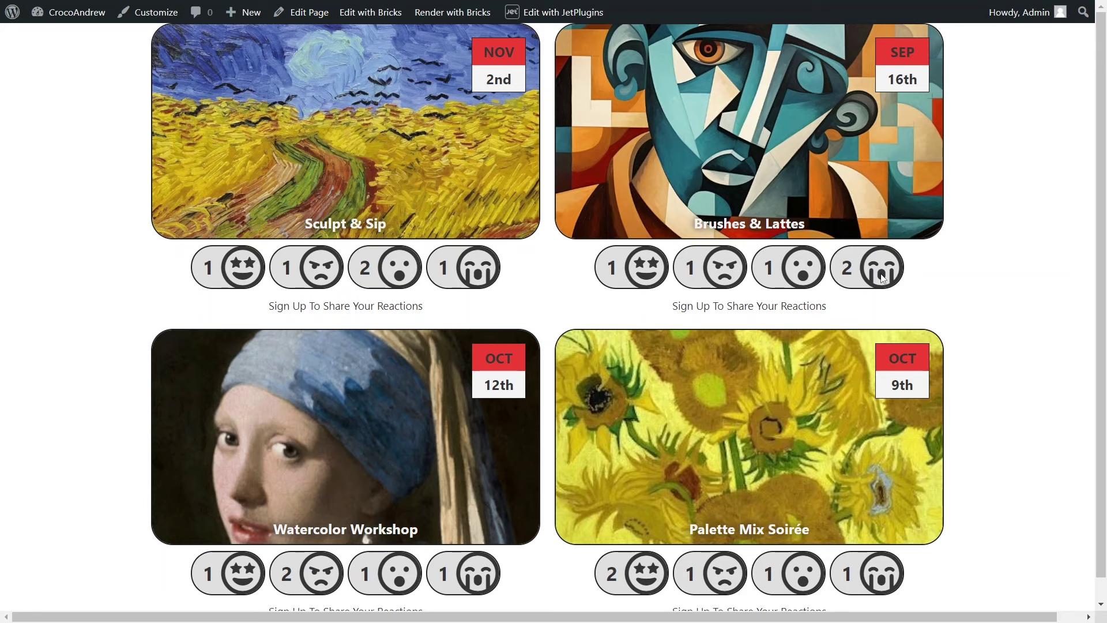
Load the reactions page full screen in the subscriber's incognito window.
key("alt+Tab")
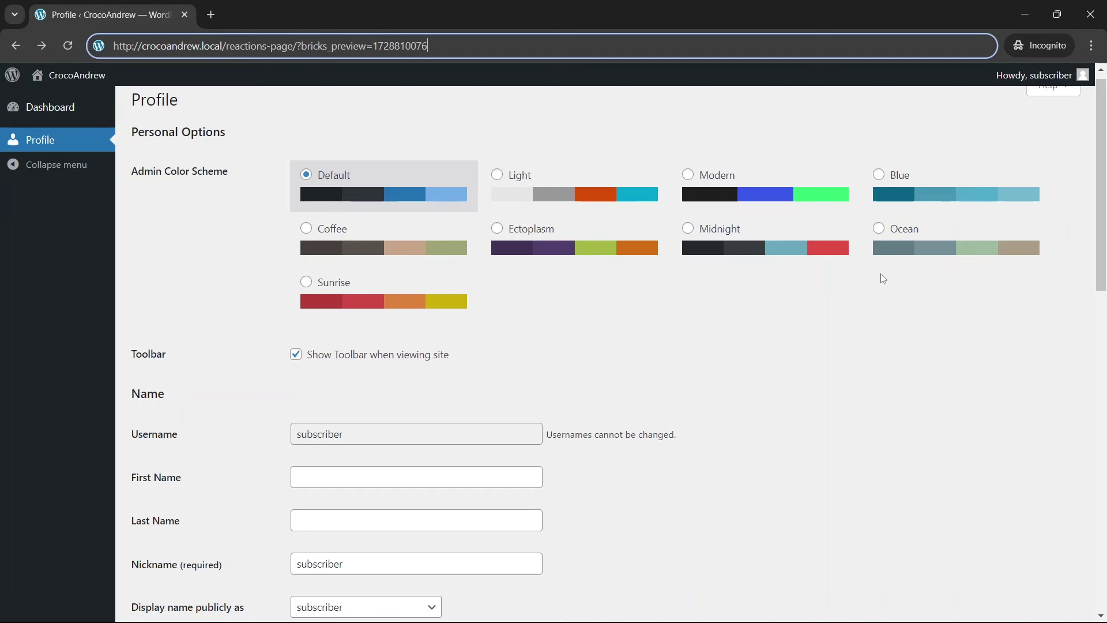
key("Return")
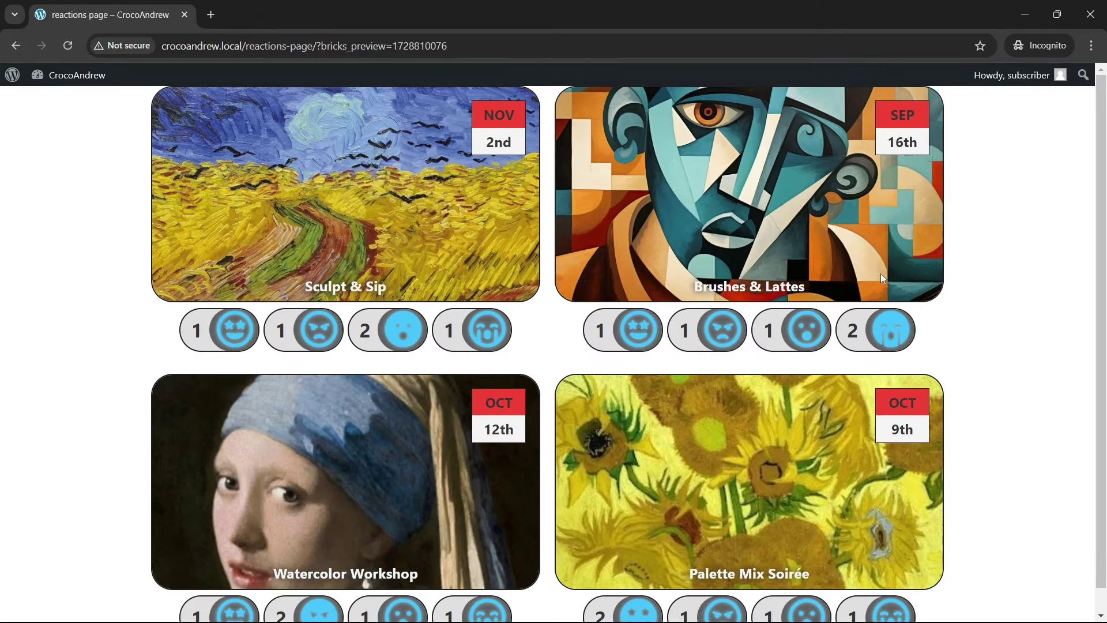
key("F11")
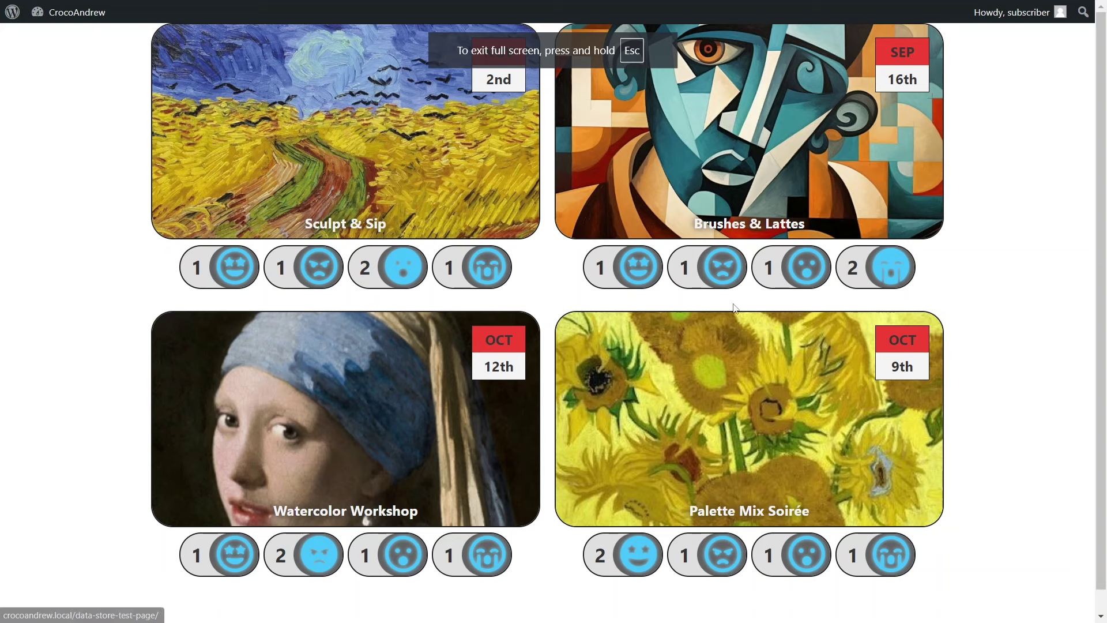
Toggle reactions: smile on Sculpt & Sip, crying on Watercolor Workshop, removing angry and smile ones.
left_click(237, 278)
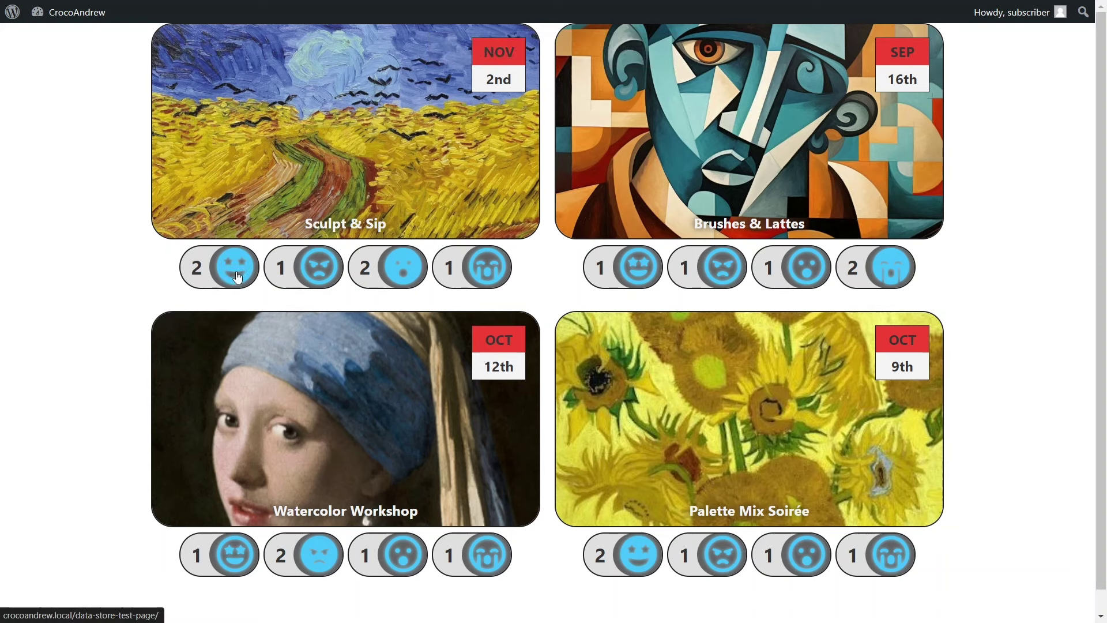
left_click(310, 273)
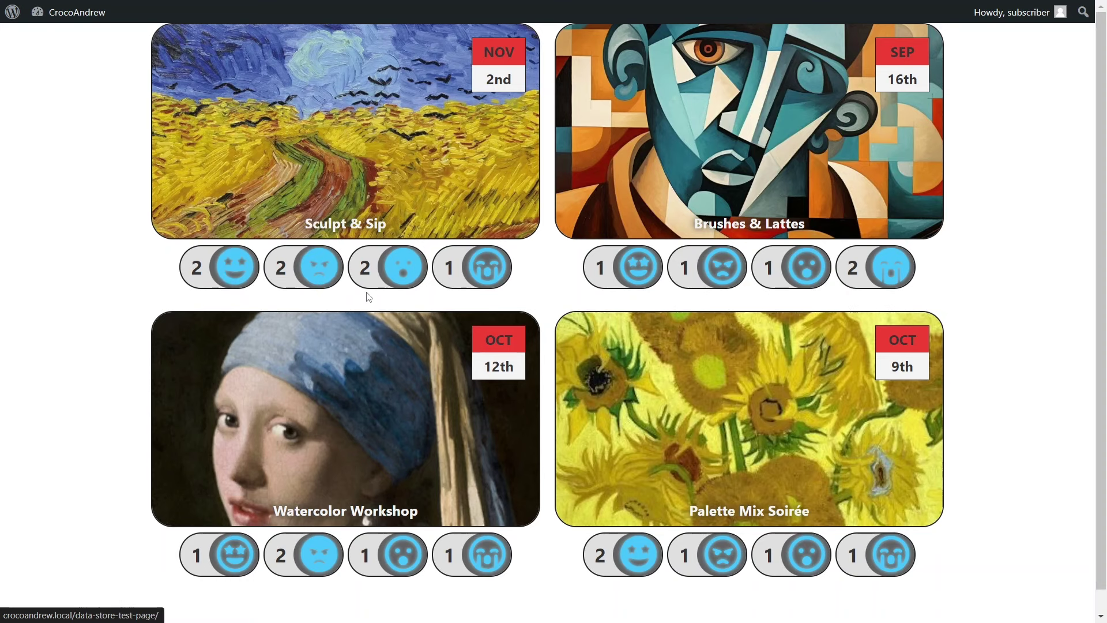
left_click(322, 279)
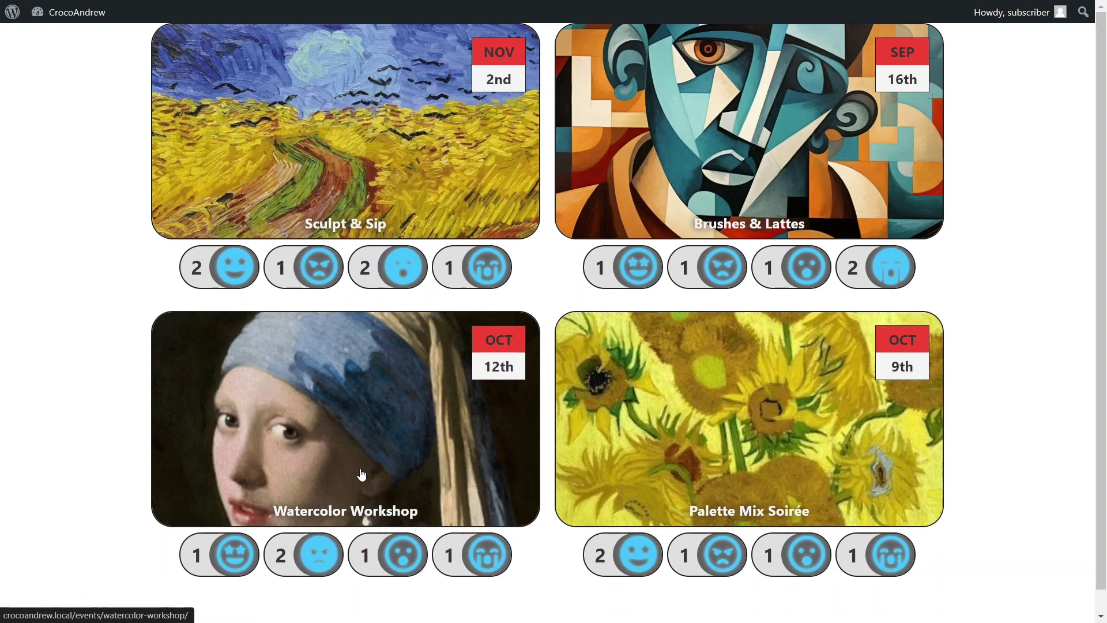
left_click(319, 561)
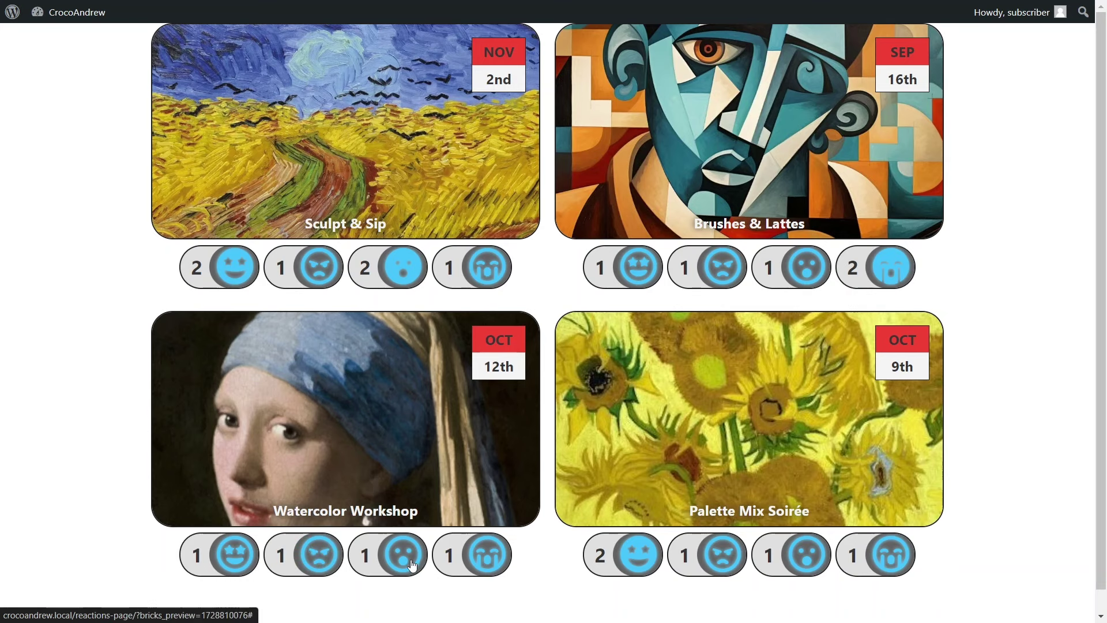
left_click(475, 555)
left_click(643, 568)
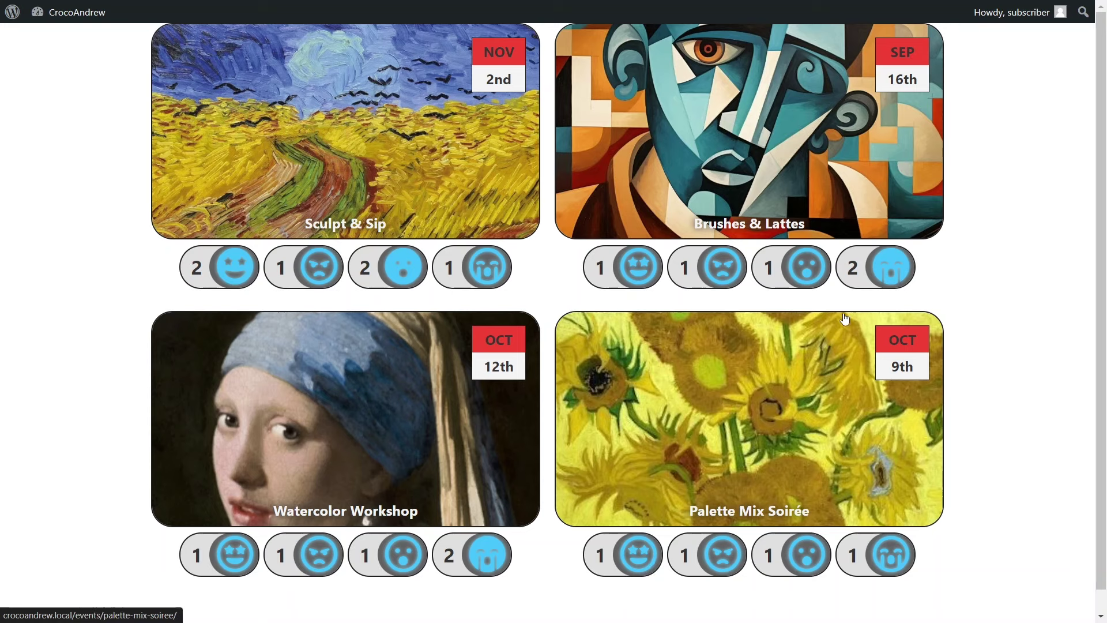